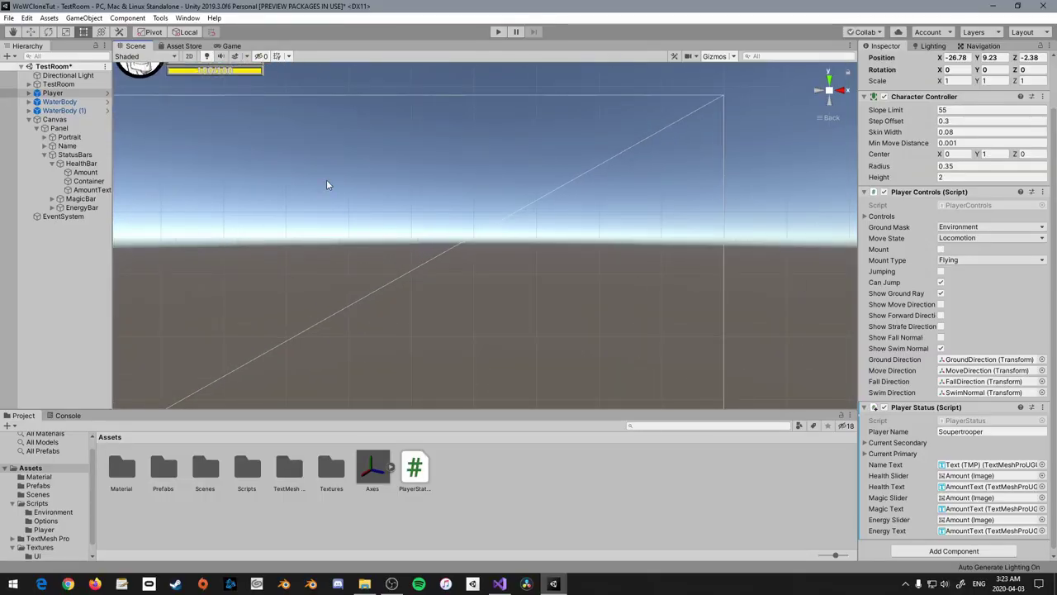
Pan and zoom the Scene view so the HUD canvas fills its centre
{"action": "middle_click_drag", "start_coordinate": [326, 184], "coordinate": [544, 354]}
{"action": "scroll", "coordinate": [424, 237], "scroll_direction": "up", "scroll_amount": 4}
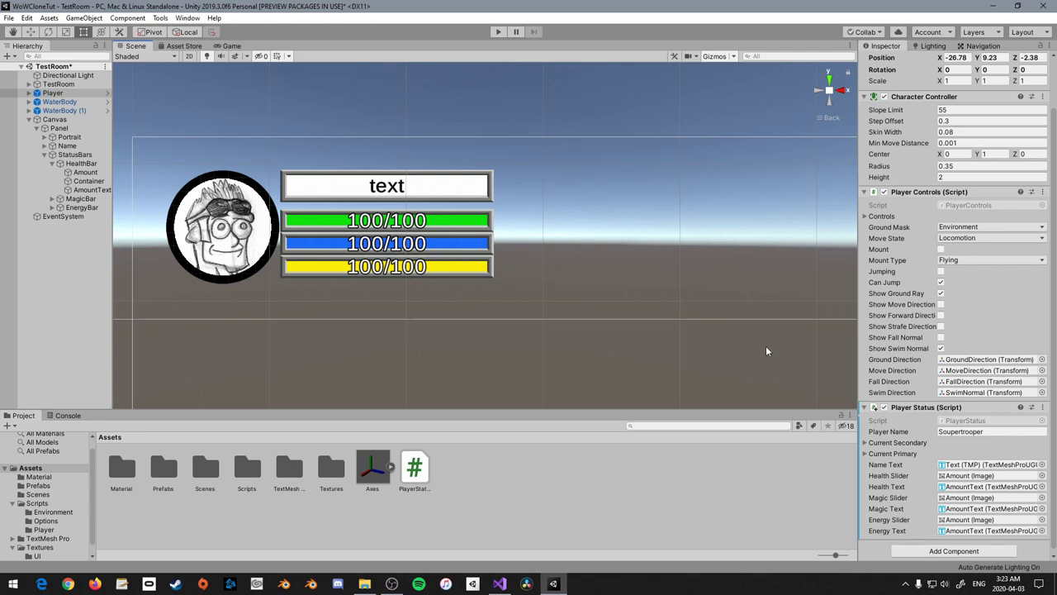
Enter Play mode and expand the player's Health, Magic and Energy values
{"action": "left_click", "coordinate": [499, 33]}
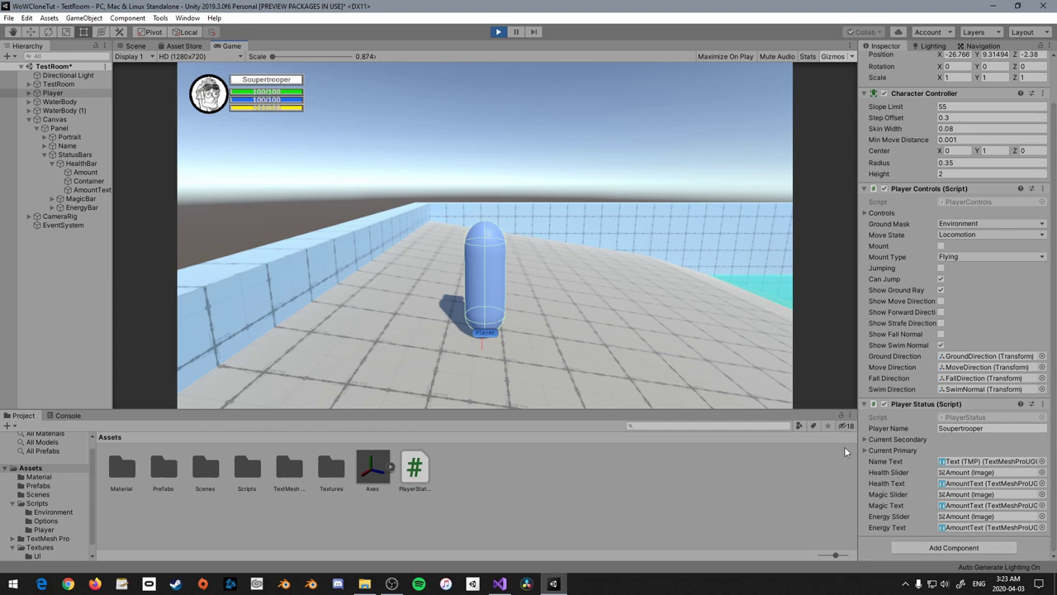
{"action": "left_click", "coordinate": [865, 450]}
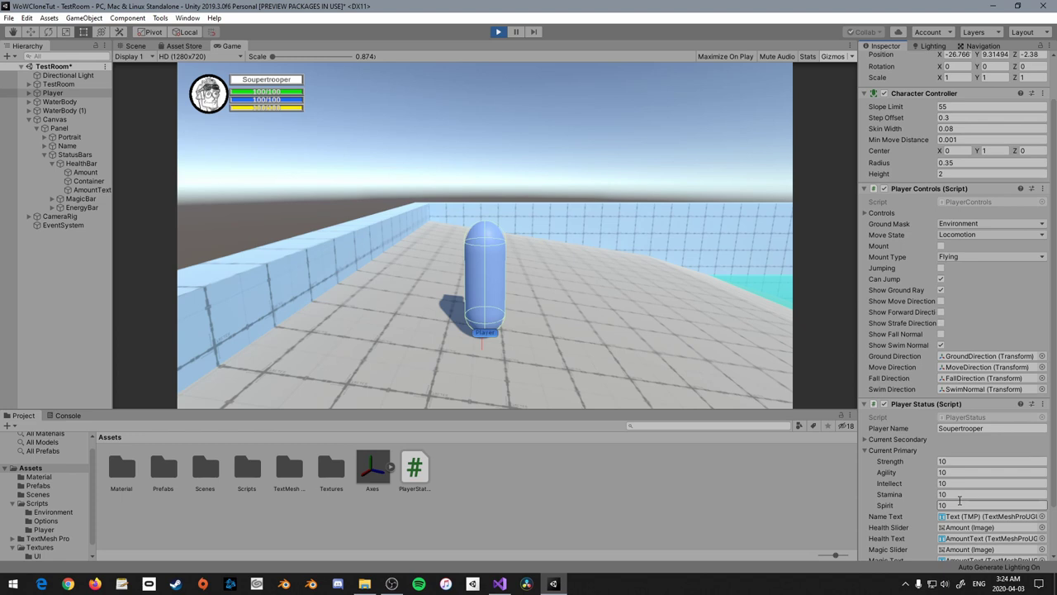
{"action": "left_click", "coordinate": [882, 450]}
{"action": "left_click", "coordinate": [865, 440]}
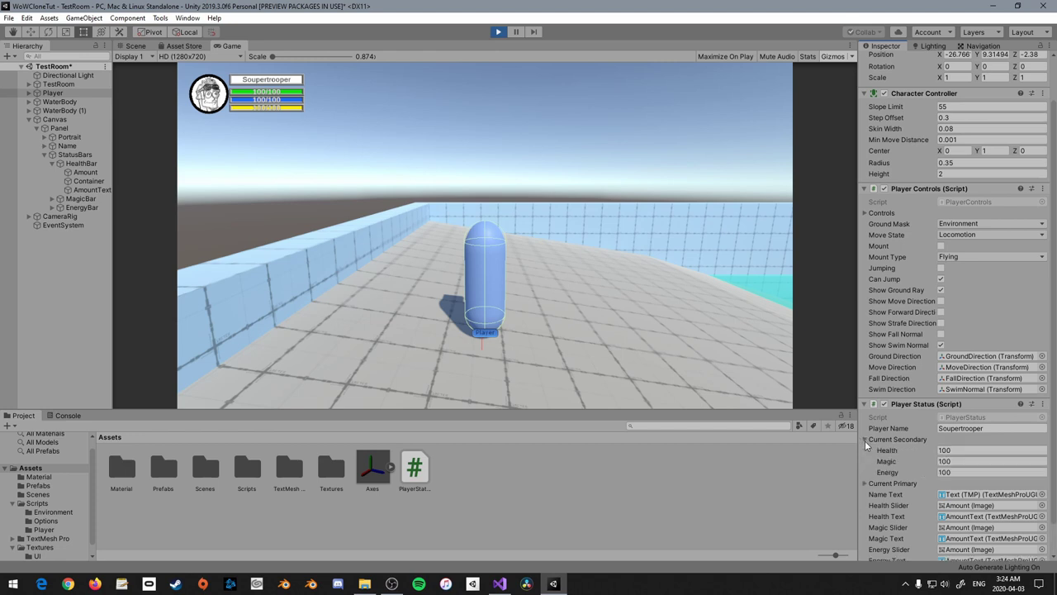
Lower Health, set Energy to 21, then drag Energy back to 100 while watching the bars
{"action": "mouse_move", "coordinate": [917, 455]}
{"action": "left_mouse_down"}
{"action": "mouse_move", "coordinate": [882, 453]}
{"action": "mouse_move", "coordinate": [941, 450]}
{"action": "mouse_move", "coordinate": [892, 466]}
{"action": "mouse_move", "coordinate": [942, 475]}
{"action": "left_mouse_up"}
{"action": "left_click", "coordinate": [942, 475]}
{"action": "type", "text": "21"}
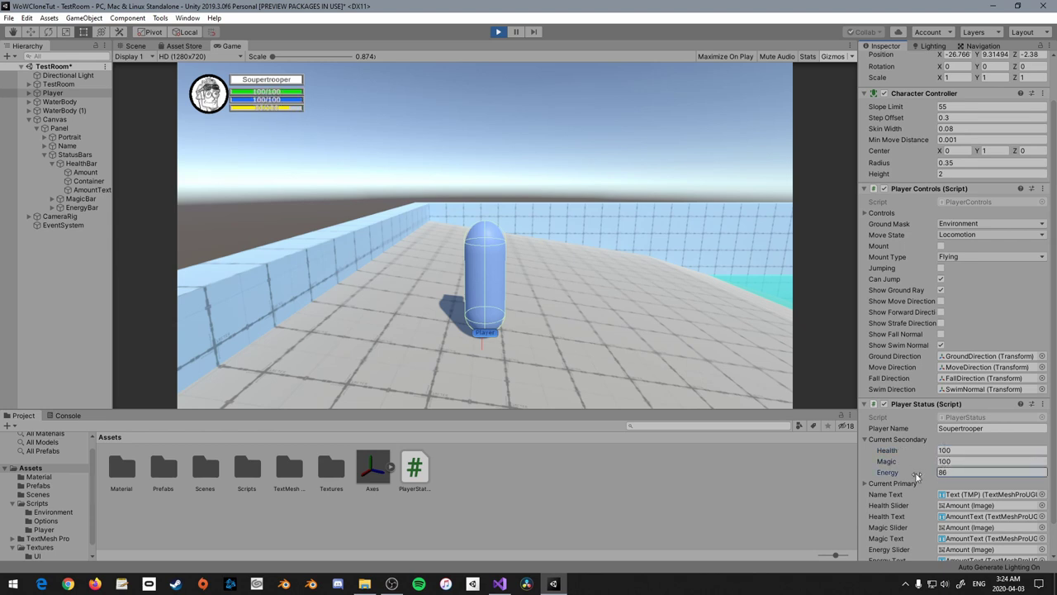
{"action": "left_click_drag", "start_coordinate": [885, 474], "coordinate": [950, 469]}
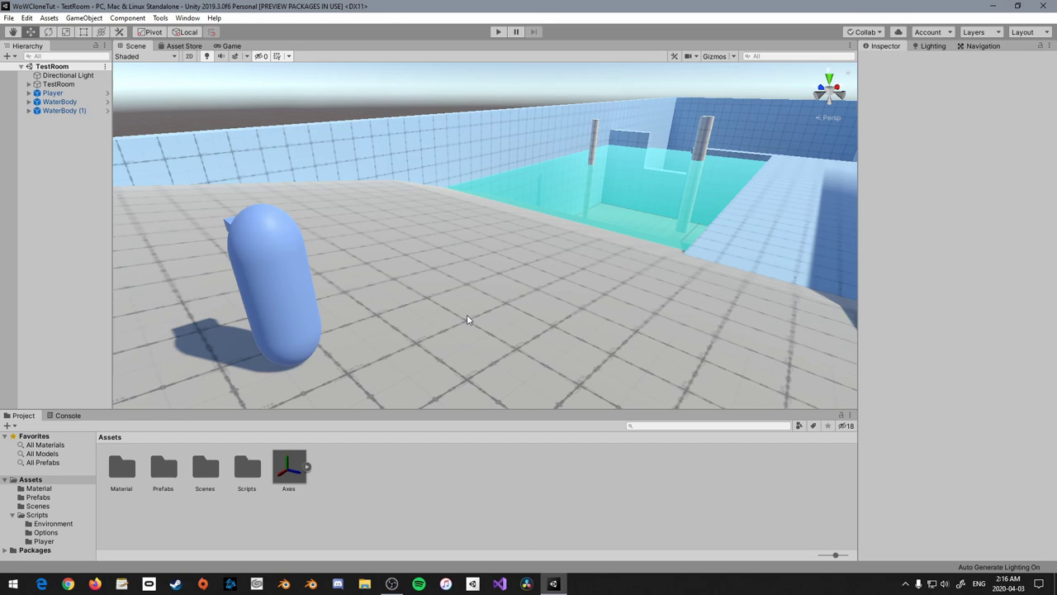
Turn on Gizmos and pull the view back to look down the room toward the pool
{"action": "left_click", "coordinate": [716, 56]}
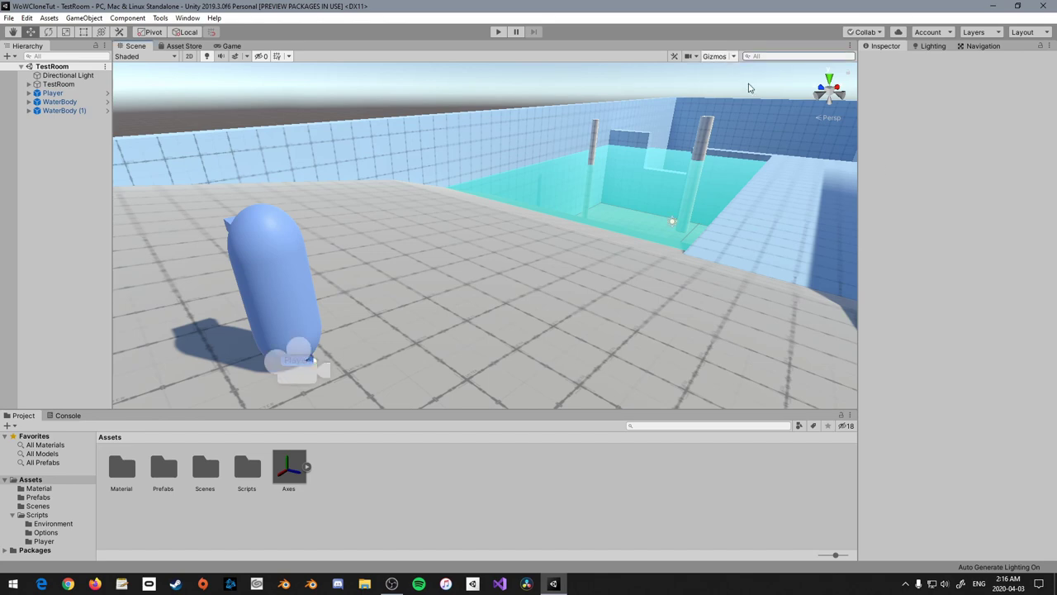
{"action": "scroll", "coordinate": [479, 265], "scroll_direction": "down", "scroll_amount": 6}
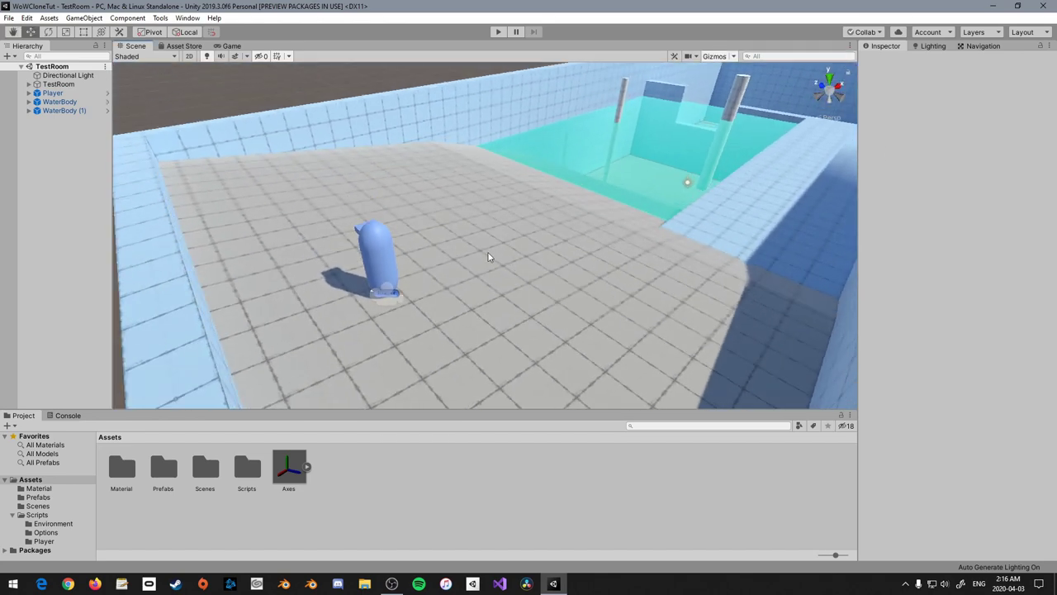
{"action": "scroll", "coordinate": [492, 261], "scroll_direction": "down", "scroll_amount": 3}
{"action": "left_click_drag", "start_coordinate": [498, 265], "coordinate": [433, 253], "text": "alt"}
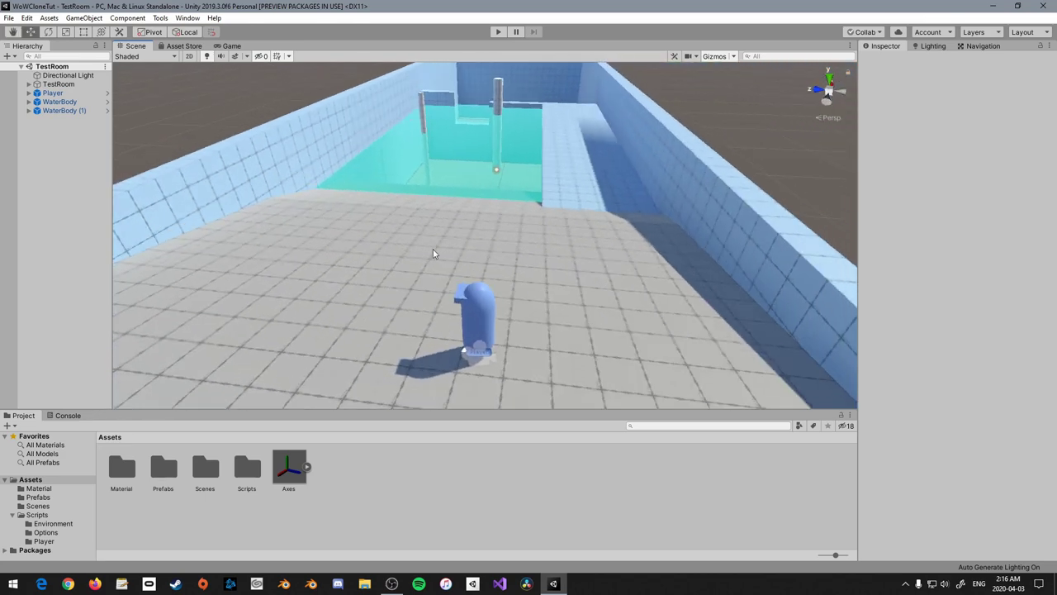
{"action": "key", "text": "Down"}
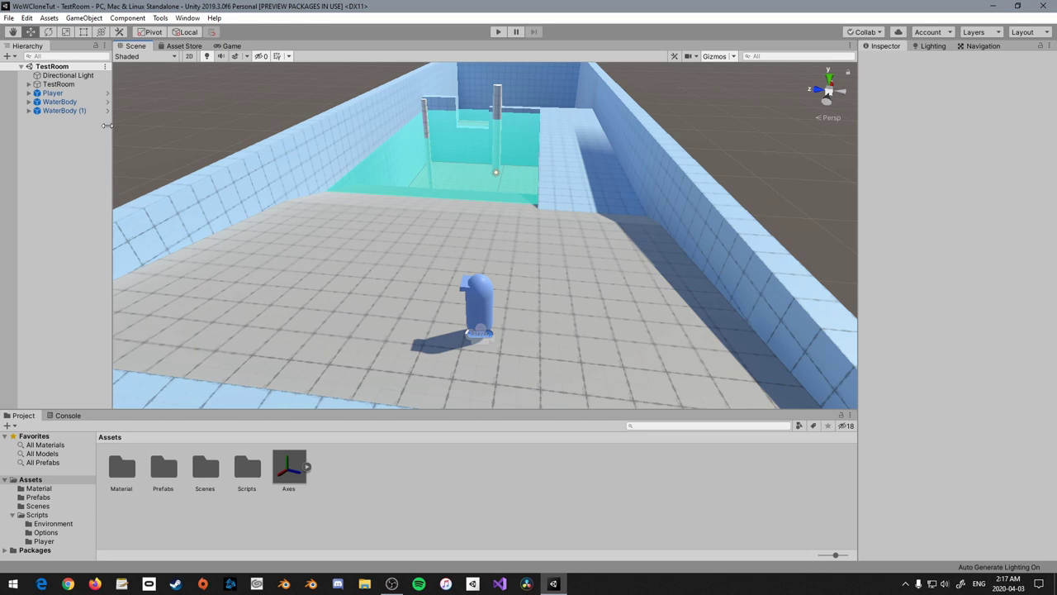
{"action": "right_click", "coordinate": [54, 158]}
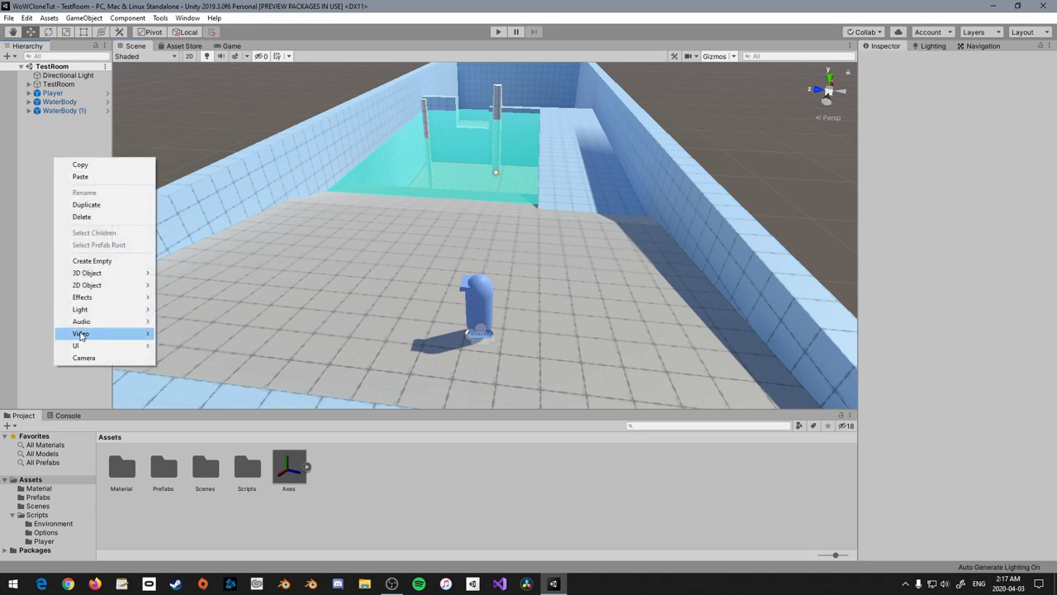
Create a UI Panel, then inspect the new Canvas and EventSystem from a low side view
{"action": "mouse_move", "coordinate": [80, 347]}
{"action": "left_click", "coordinate": [189, 518]}
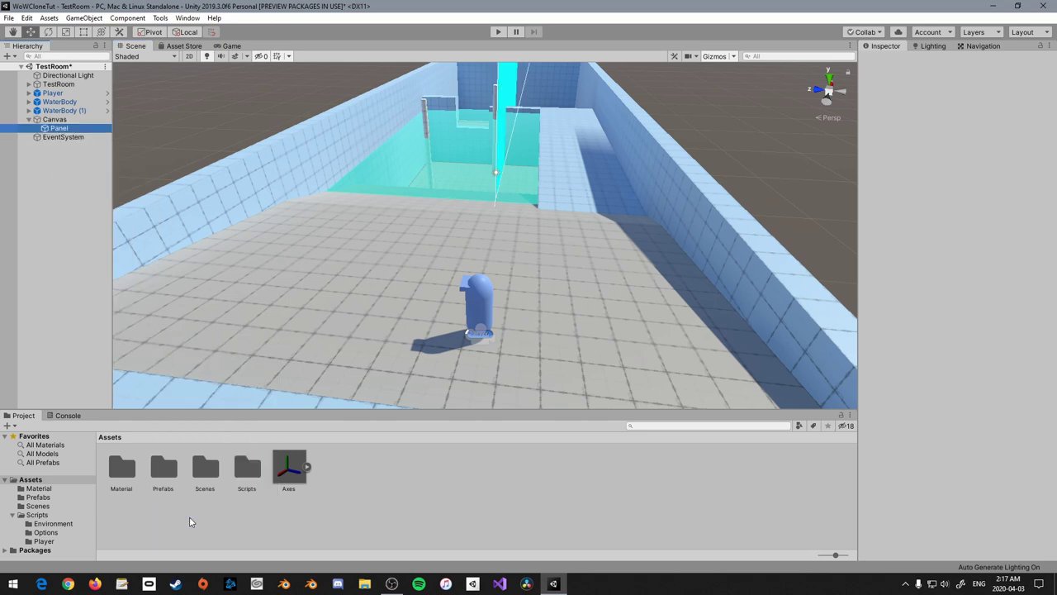
{"action": "left_click", "coordinate": [56, 120]}
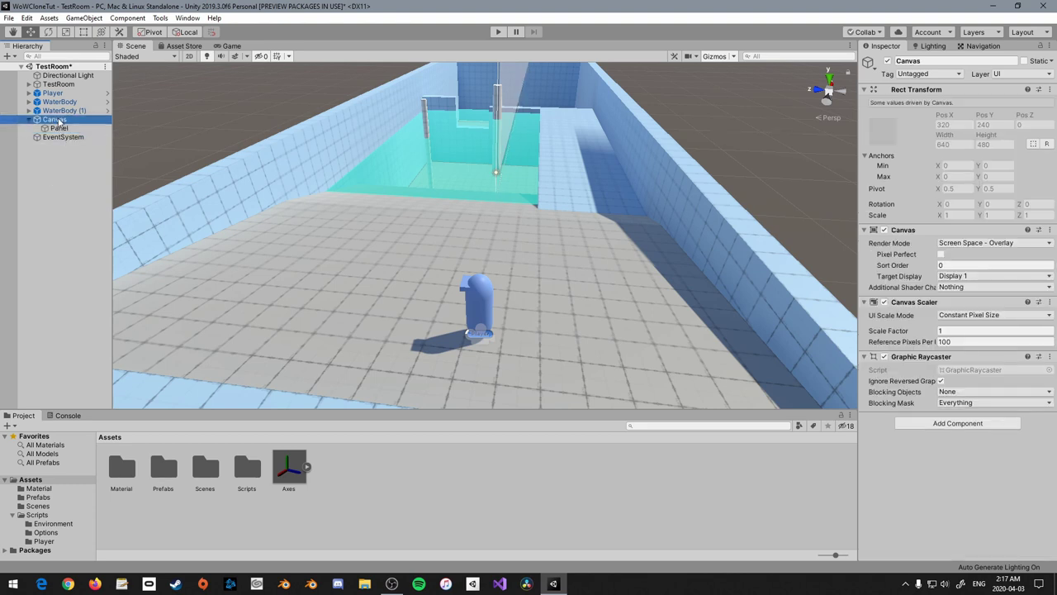
{"action": "left_click", "coordinate": [56, 137]}
{"action": "scroll", "coordinate": [464, 205], "scroll_direction": "down", "scroll_amount": 8}
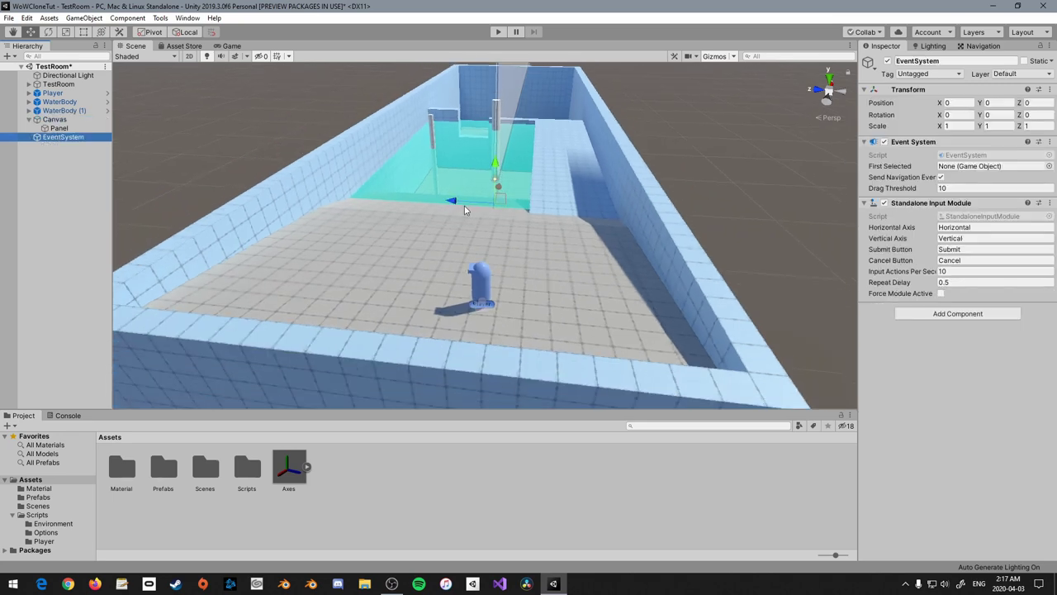
{"action": "left_click_drag", "start_coordinate": [464, 206], "coordinate": [675, 157], "text": "alt"}
{"action": "scroll", "coordinate": [558, 312], "scroll_direction": "down", "scroll_amount": 6}
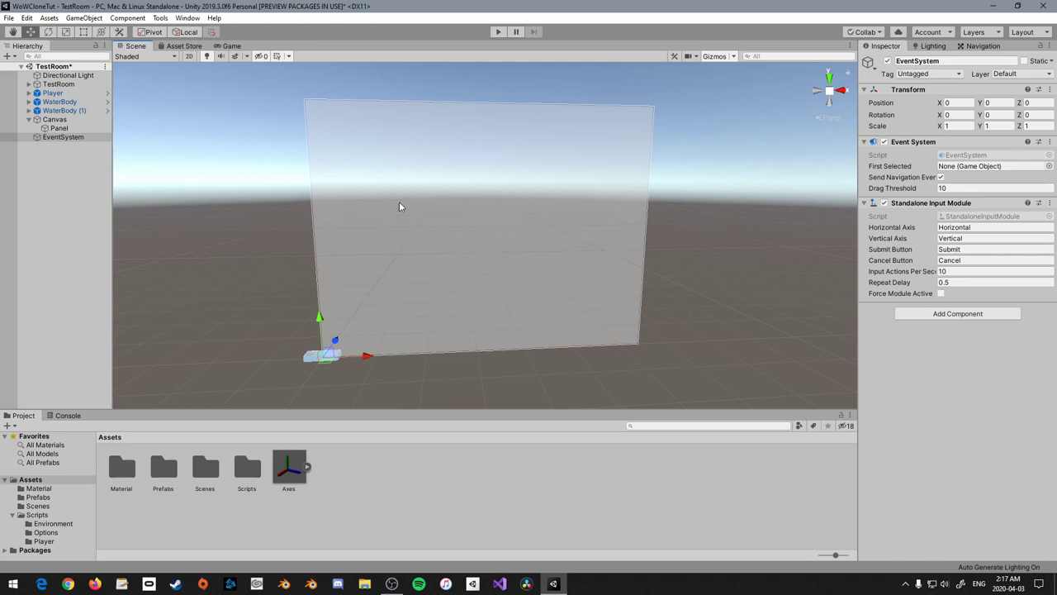
Preview the new panel in the Game view and from another Scene angle
{"action": "left_click", "coordinate": [220, 47]}
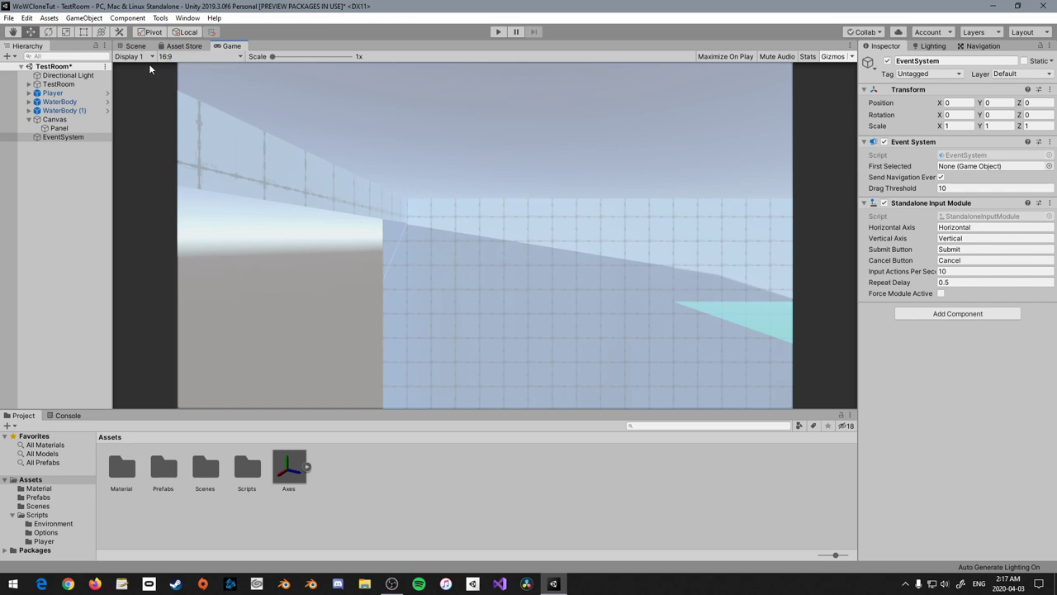
{"action": "left_click", "coordinate": [135, 45]}
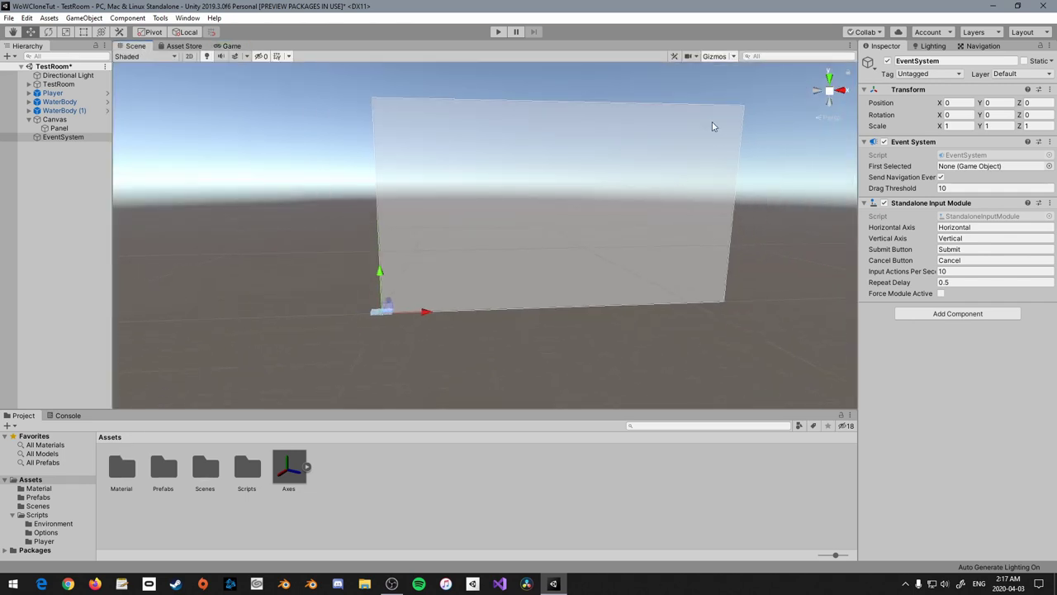
{"action": "left_click_drag", "start_coordinate": [448, 344], "coordinate": [632, 276], "text": "alt"}
{"action": "left_click", "coordinate": [232, 45]}
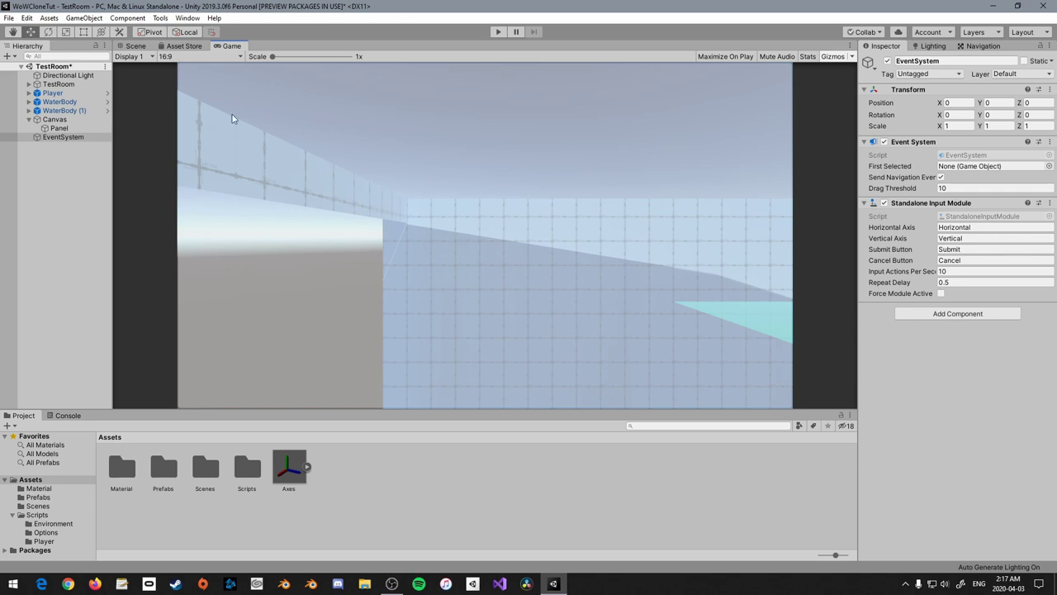
Delete the old HD (1280x720) preset and start a Fixed Resolution preset labelled HD
{"action": "left_click", "coordinate": [213, 56]}
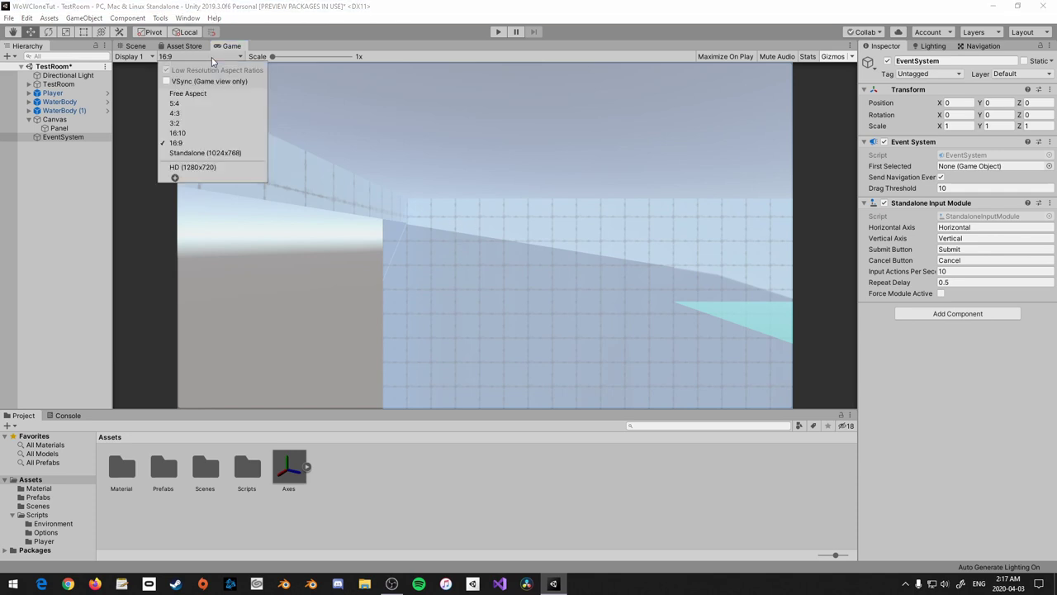
{"action": "right_click", "coordinate": [197, 171]}
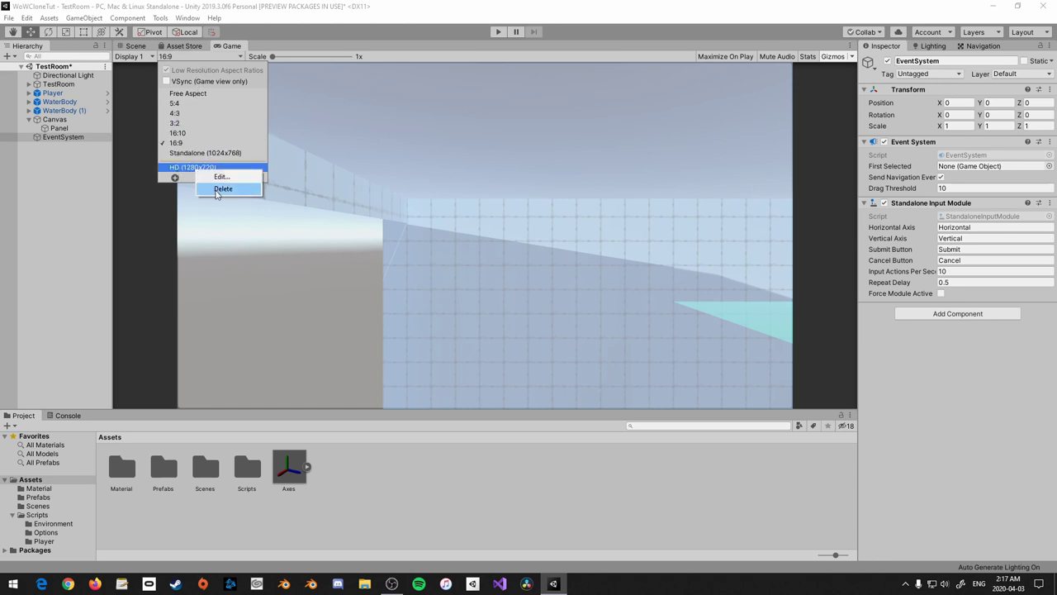
{"action": "left_click", "coordinate": [218, 189]}
{"action": "left_click", "coordinate": [174, 169]}
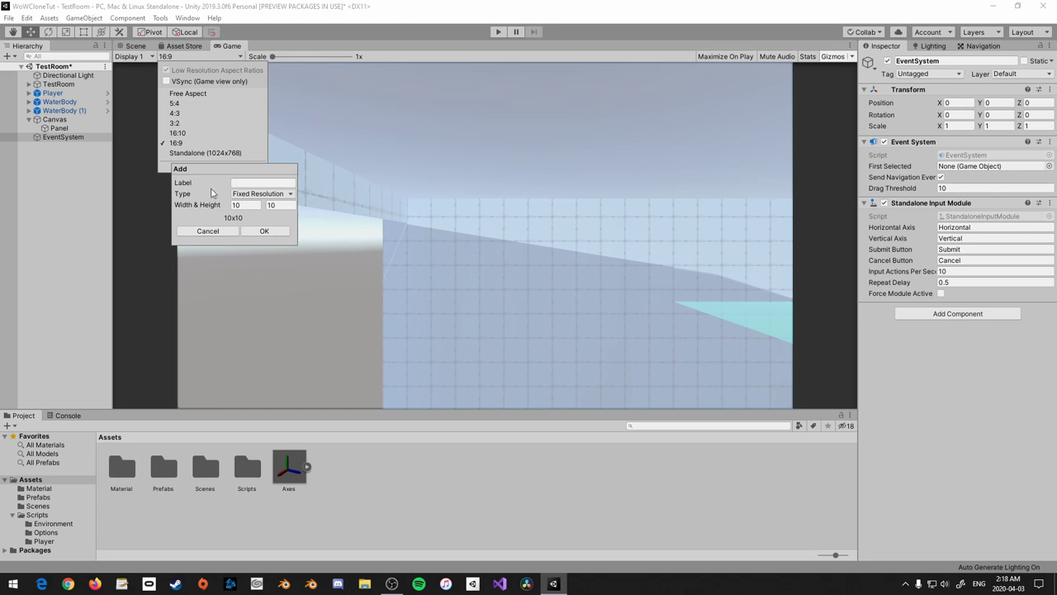
{"action": "type", "text": "HD"}
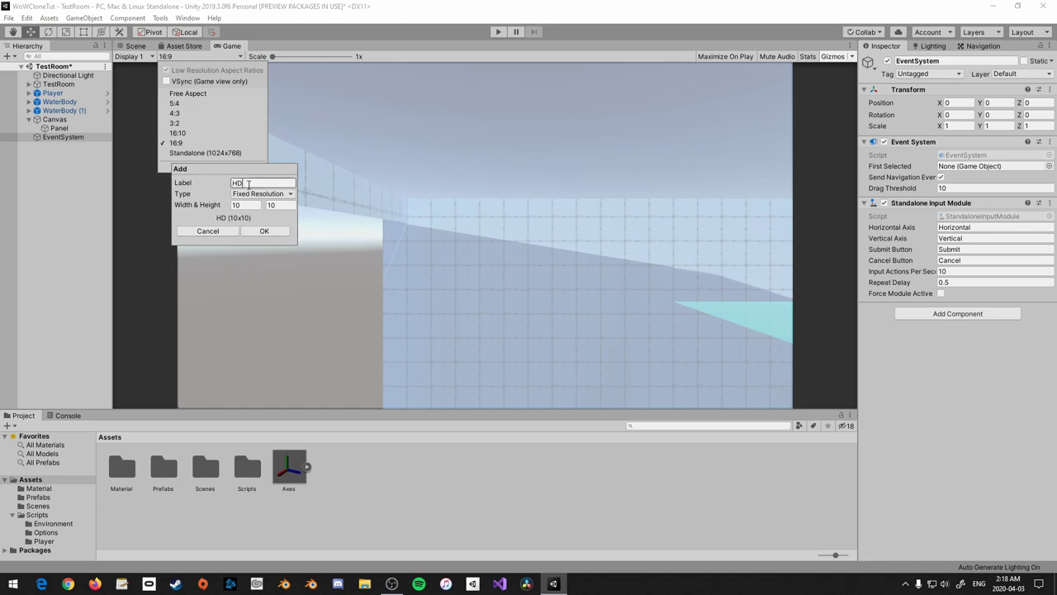
{"action": "left_click", "coordinate": [258, 195]}
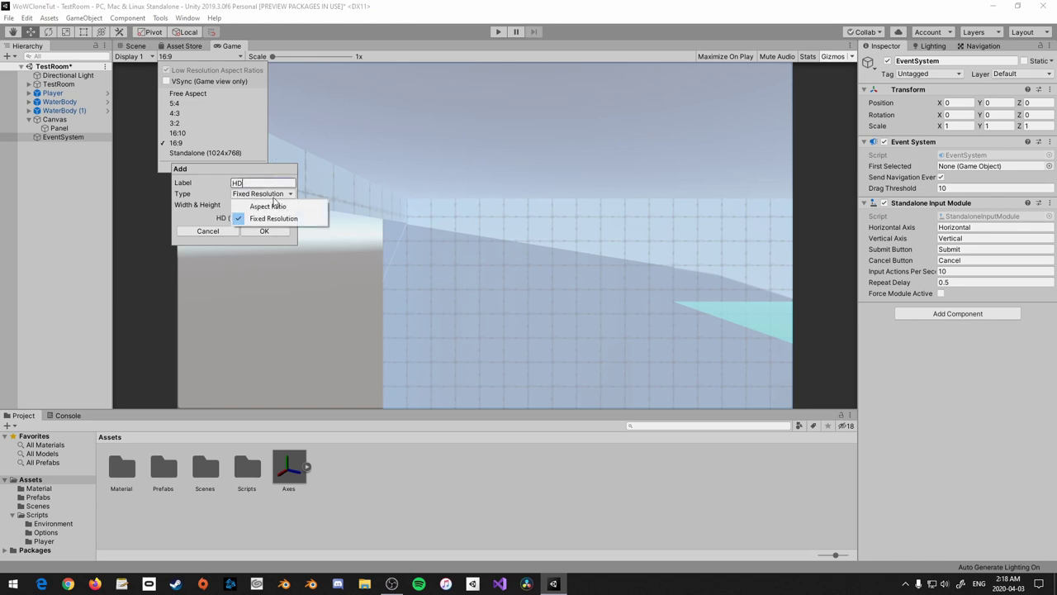
{"action": "left_click", "coordinate": [285, 195]}
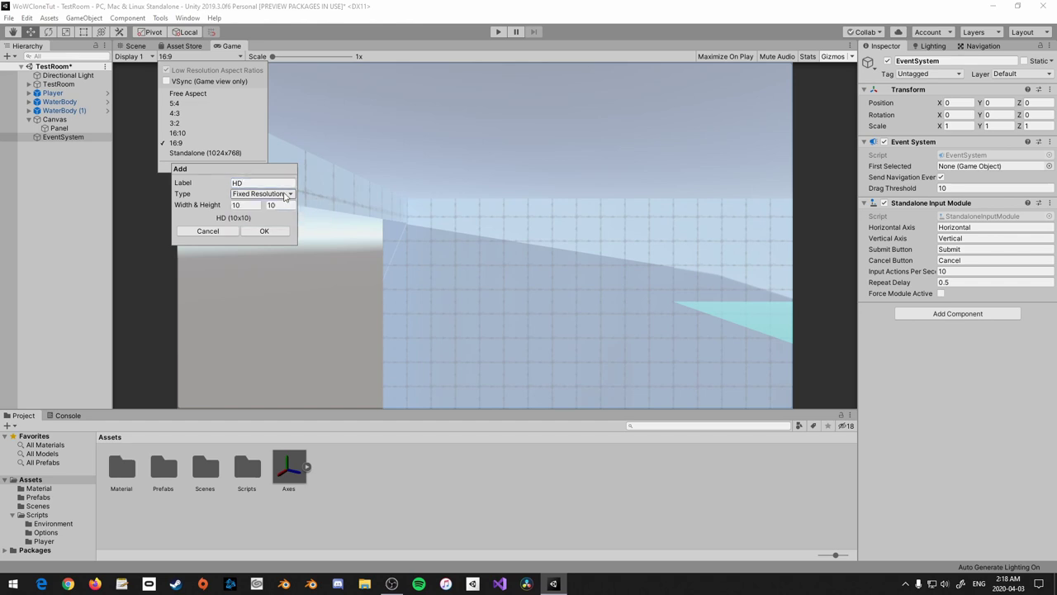
Give the new HD preset a 1280x720 size, save it, and return to the Scene
{"action": "left_click_drag", "start_coordinate": [245, 208], "coordinate": [222, 210]}
{"action": "type", "text": "1280"}
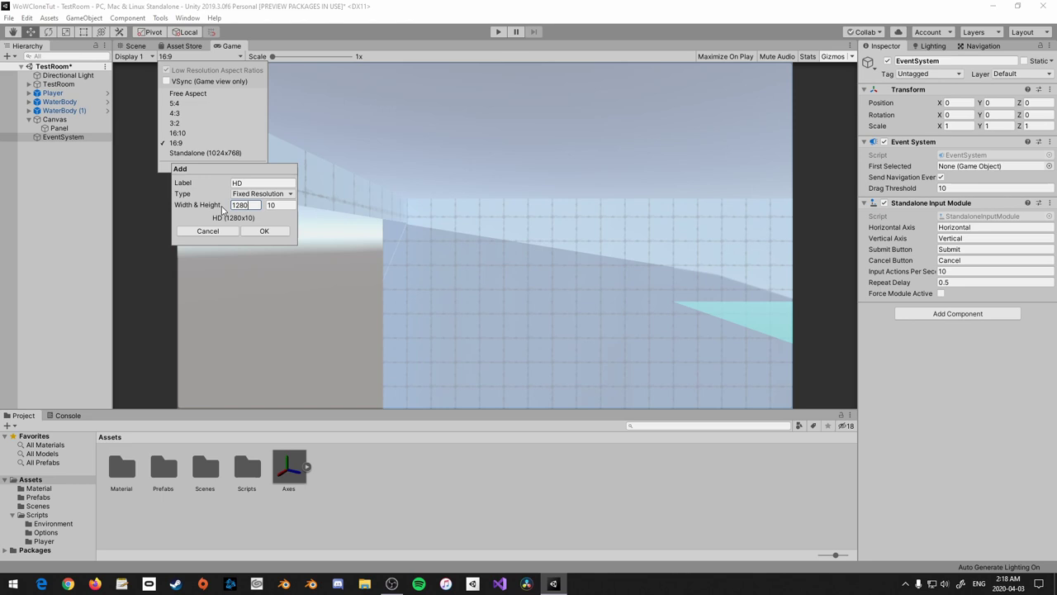
{"action": "key", "text": "Tab"}
{"action": "type", "text": "720"}
{"action": "left_click", "coordinate": [264, 232]}
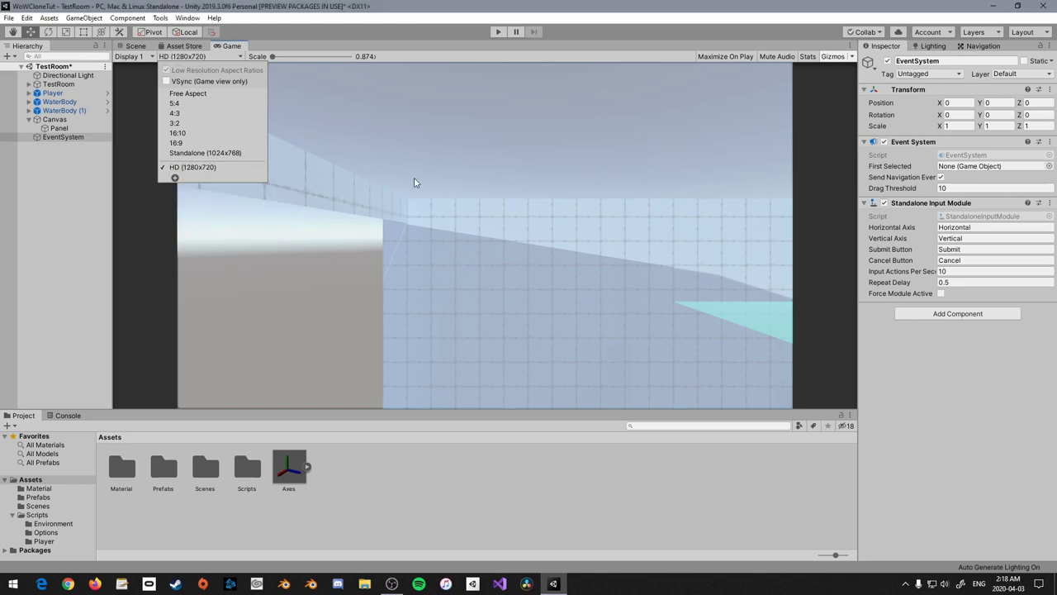
{"action": "left_click", "coordinate": [214, 47]}
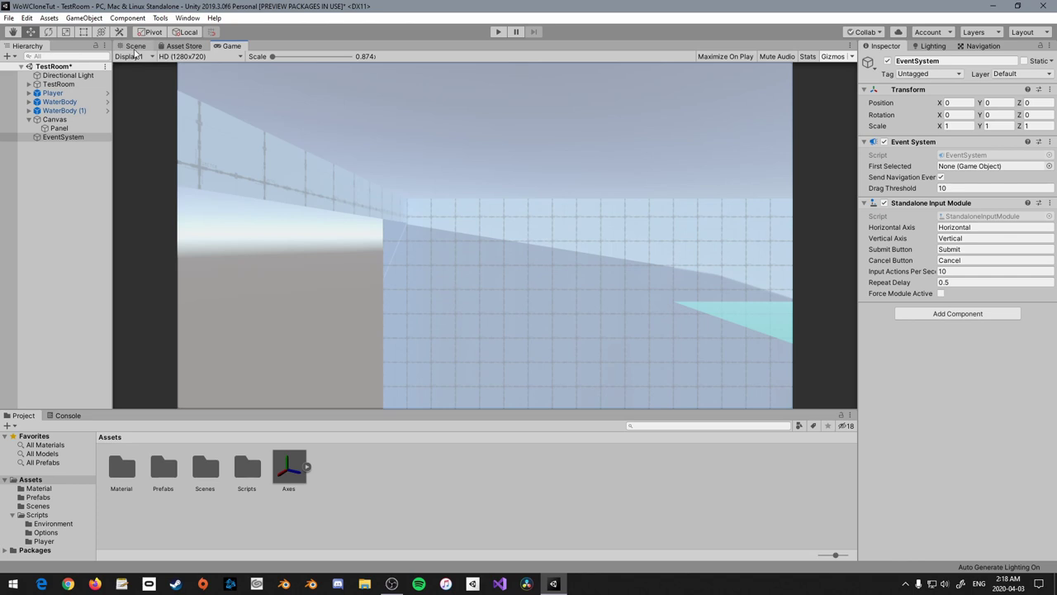
{"action": "left_click", "coordinate": [135, 47]}
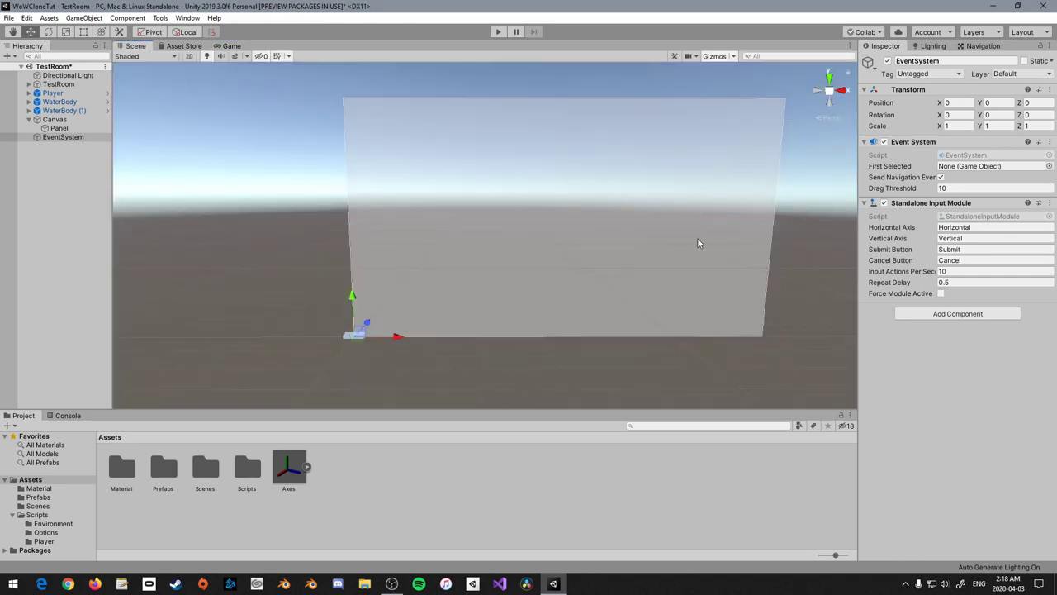
Set the Canvas Scaler to Scale With Screen Size with Expand screen match mode
{"action": "left_click", "coordinate": [73, 122]}
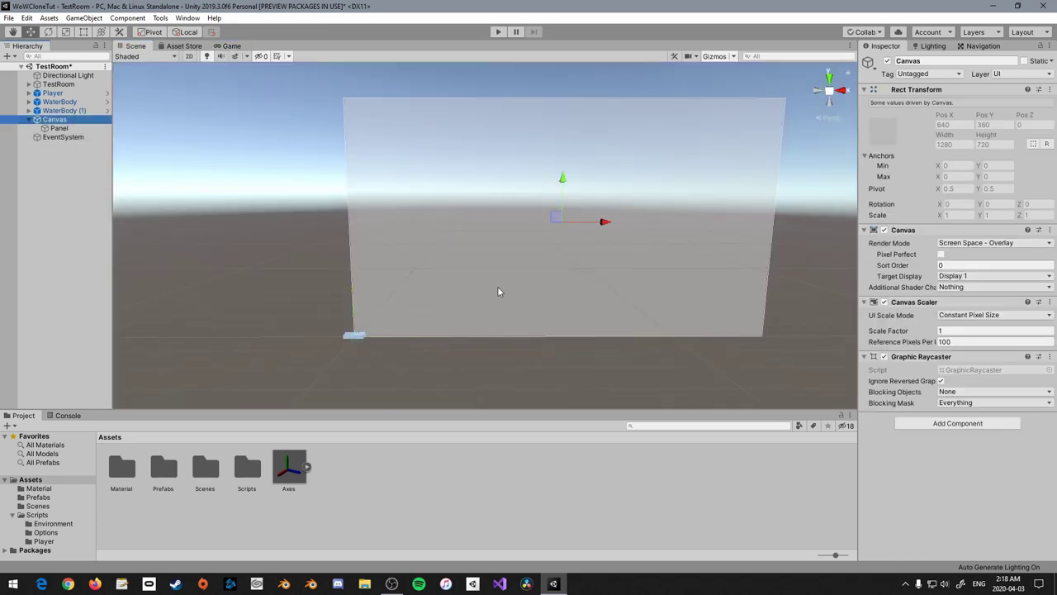
{"action": "left_click", "coordinate": [974, 317]}
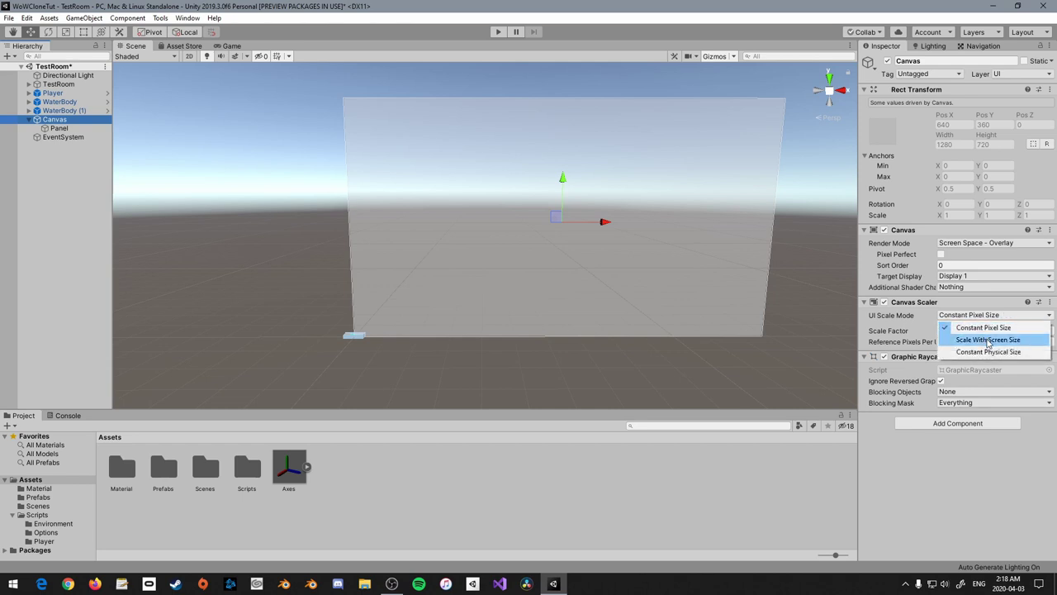
{"action": "left_click", "coordinate": [989, 339]}
{"action": "left_click", "coordinate": [989, 343]}
{"action": "left_click", "coordinate": [982, 368]}
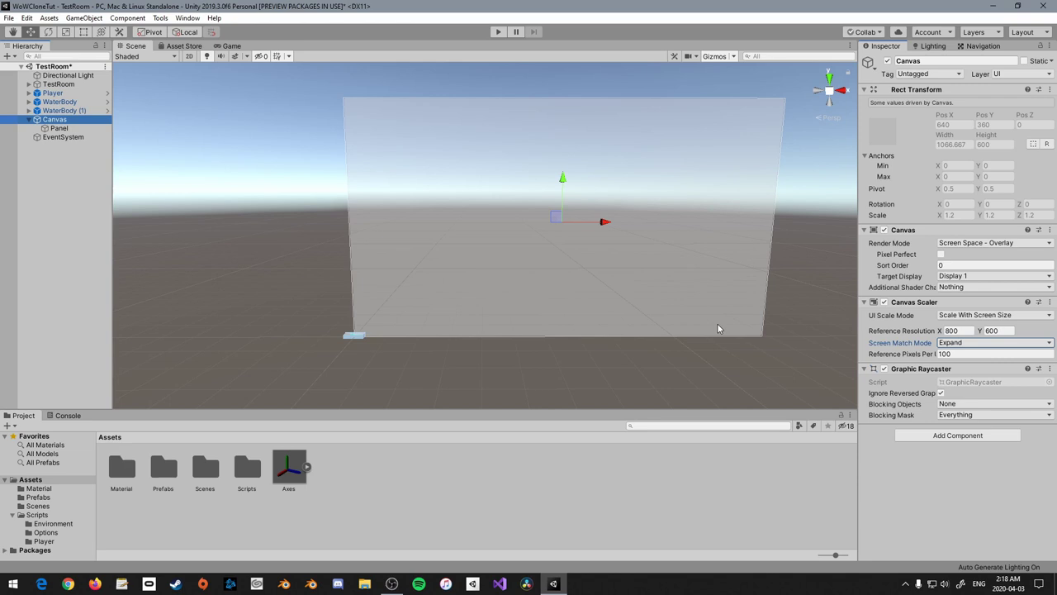
{"action": "left_click", "coordinate": [616, 248]}
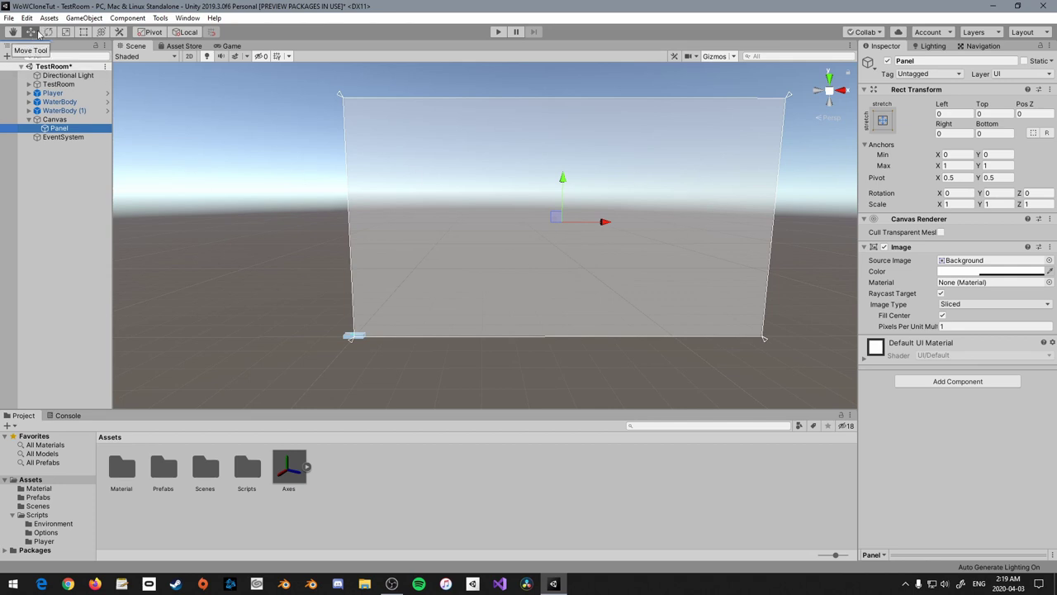
Drag the Panel's right edge in to a 365.45 Right offset and preview it in Game view
{"action": "left_click", "coordinate": [83, 32]}
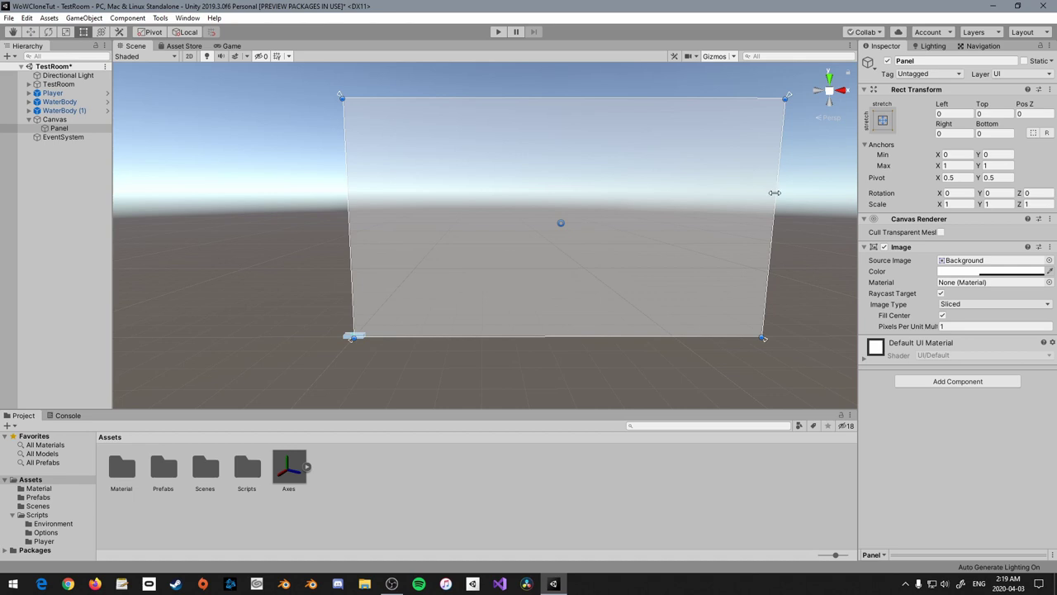
{"action": "left_click_drag", "start_coordinate": [774, 193], "coordinate": [629, 204]}
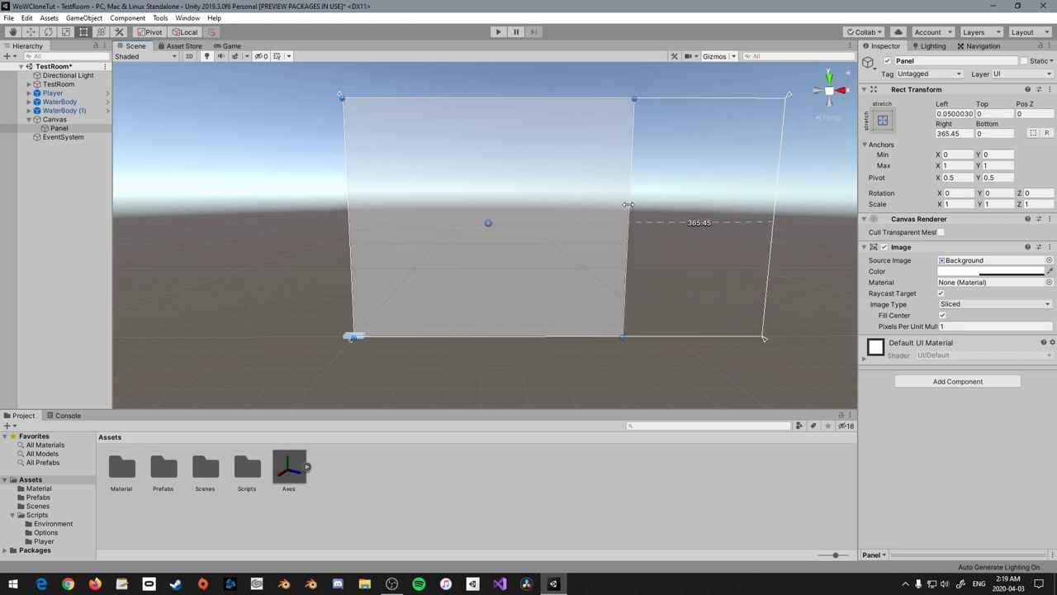
{"action": "left_click_drag", "start_coordinate": [318, 265], "coordinate": [477, 298], "text": "alt"}
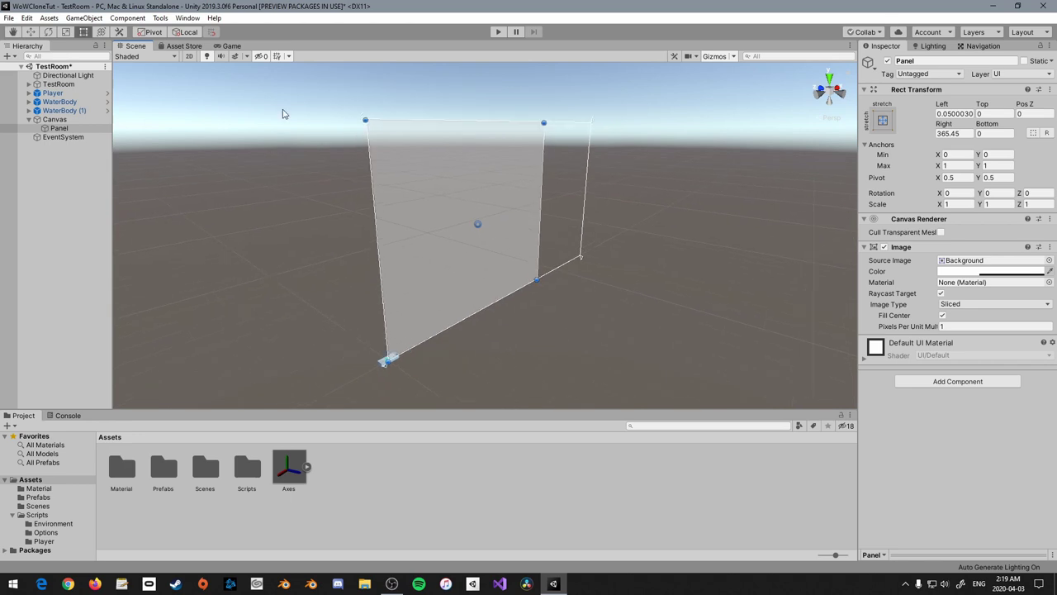
{"action": "left_click", "coordinate": [232, 46]}
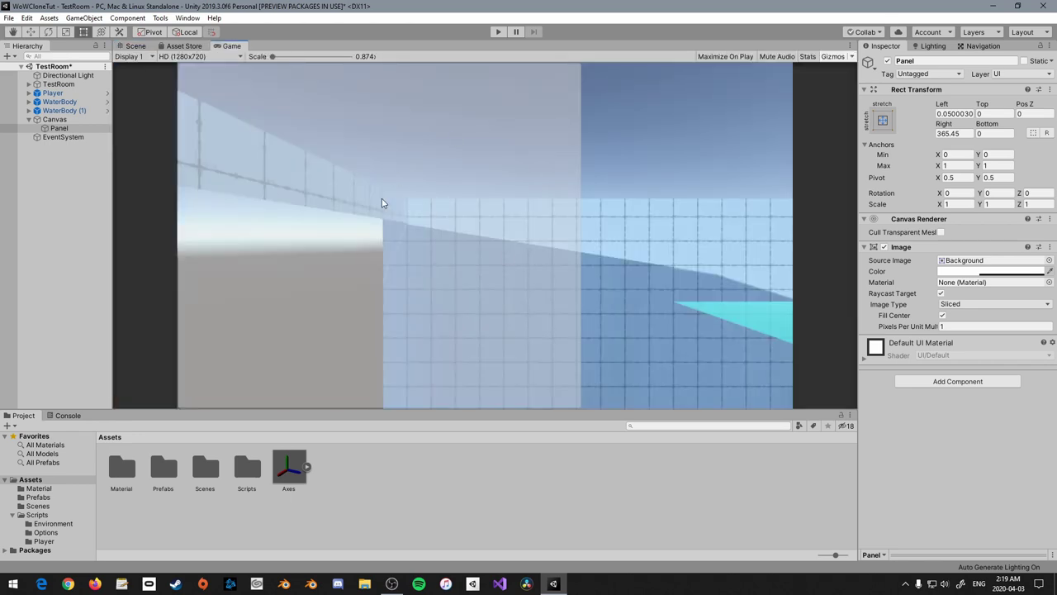
{"action": "left_click", "coordinate": [135, 45]}
Orbit and snap the Scene view to face the panel straight on, zoomed in
{"action": "left_click_drag", "start_coordinate": [393, 198], "coordinate": [415, 260], "text": "alt"}
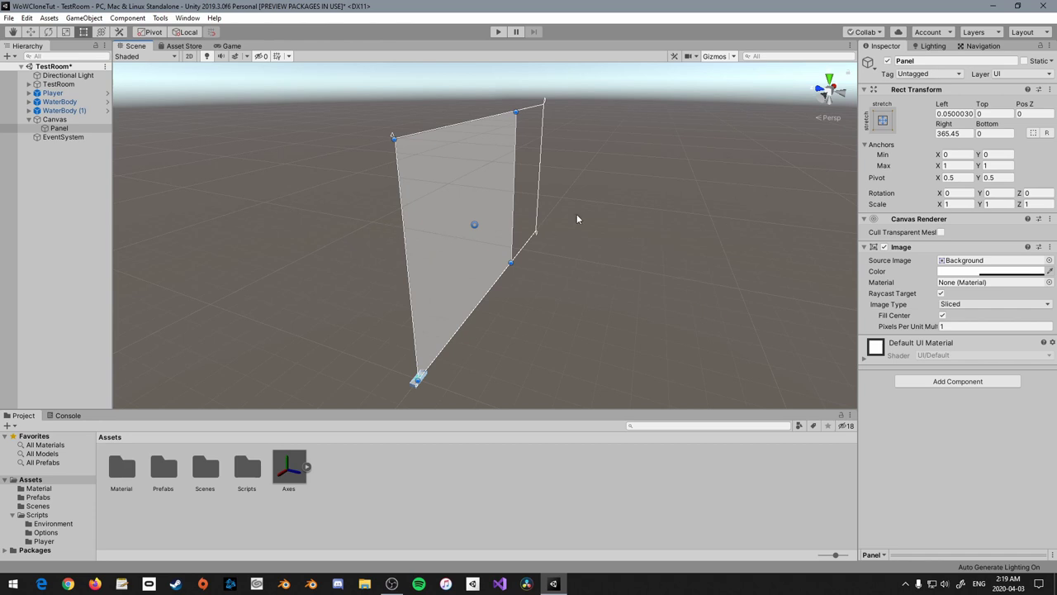
{"action": "left_click_drag", "start_coordinate": [698, 300], "coordinate": [608, 286], "text": "alt"}
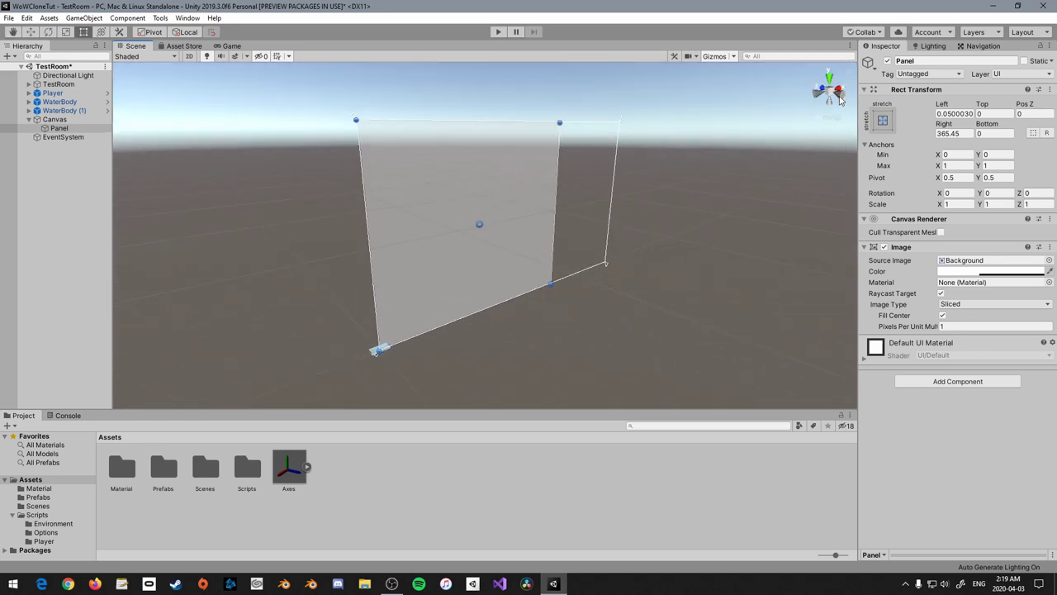
{"action": "left_click", "coordinate": [840, 99]}
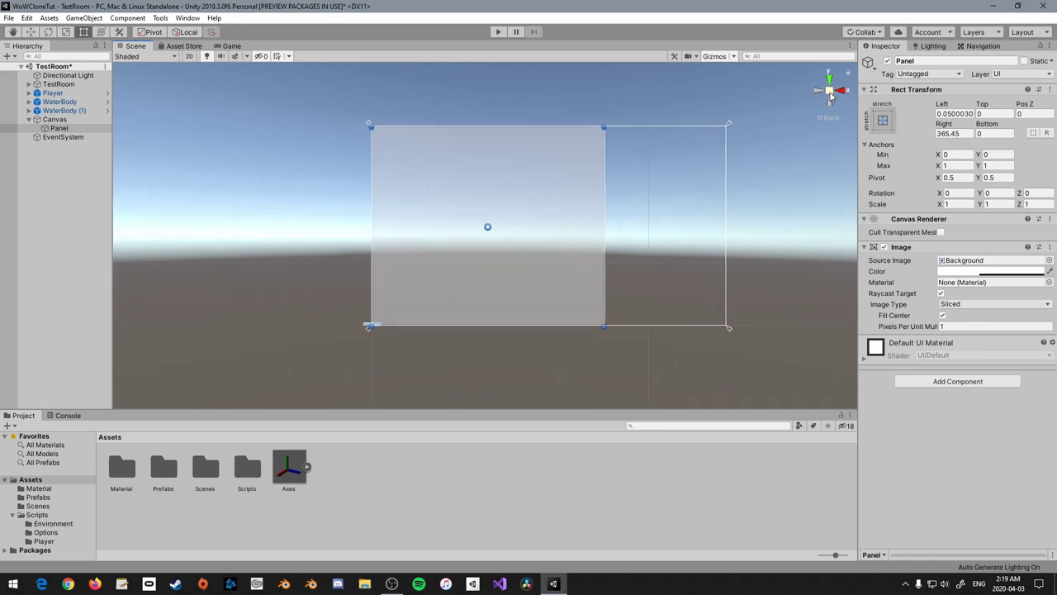
{"action": "scroll", "coordinate": [730, 311], "scroll_direction": "up", "scroll_amount": 2}
{"action": "scroll", "coordinate": [730, 311], "scroll_direction": "up", "scroll_amount": 2}
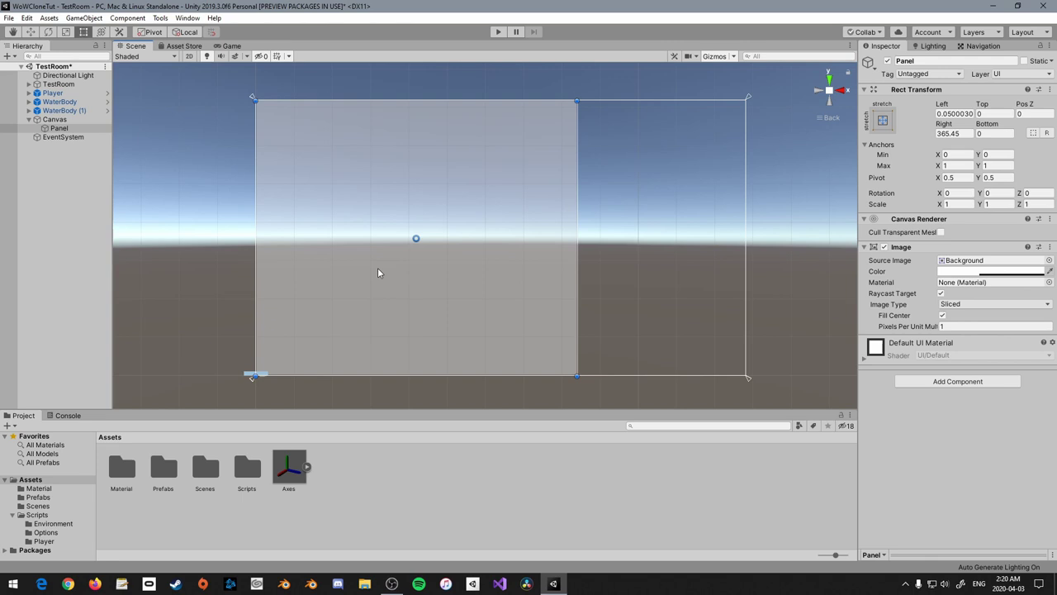
Remove the Panel's Image and Canvas Renderer components
{"action": "right_click", "coordinate": [905, 248]}
{"action": "left_click", "coordinate": [950, 270]}
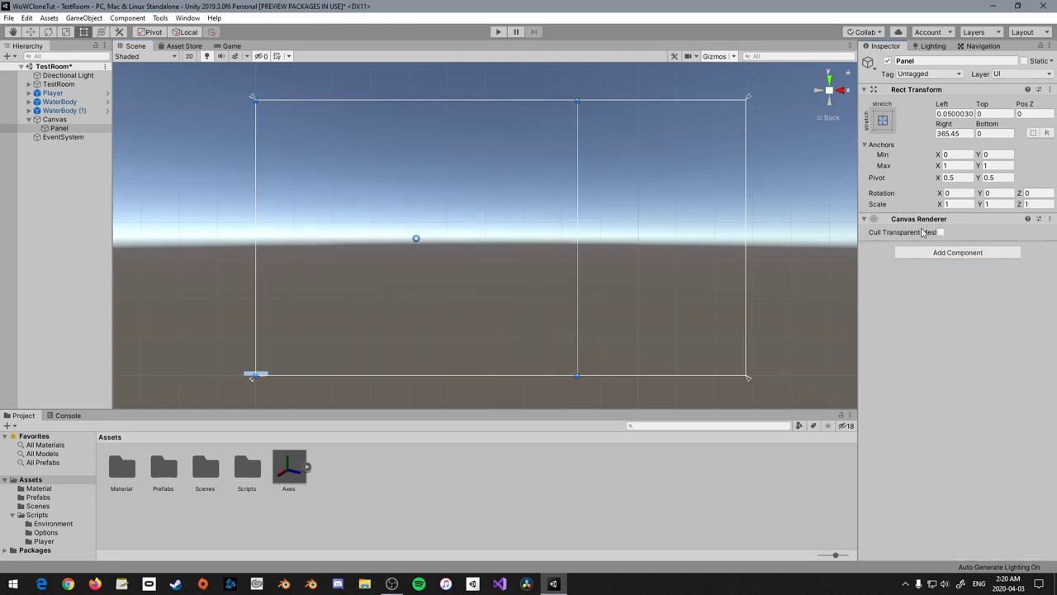
{"action": "right_click", "coordinate": [921, 226]}
{"action": "left_click", "coordinate": [949, 246]}
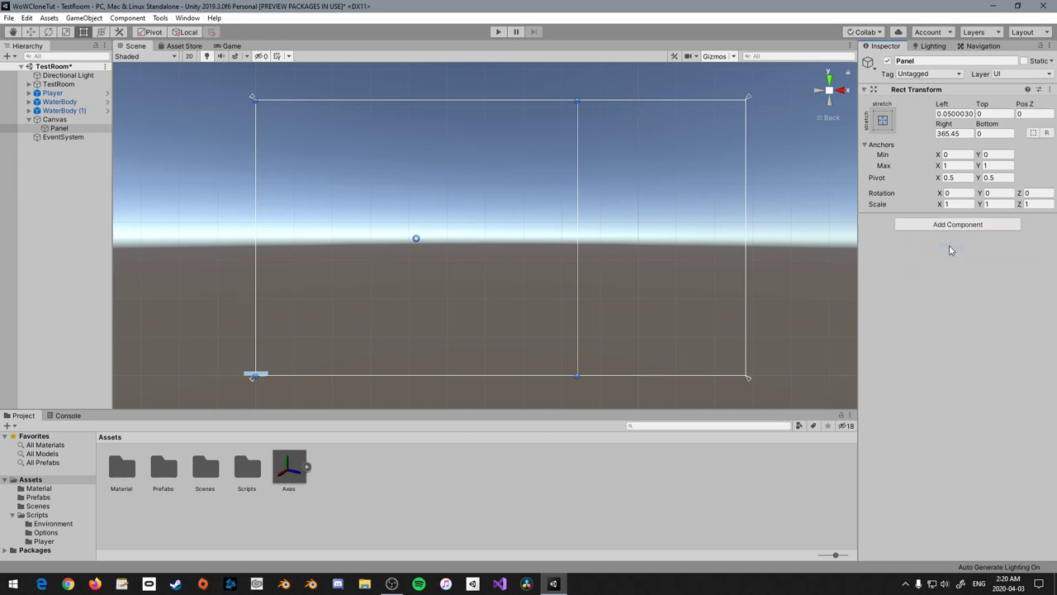
Shrink the Panel into a small box near the canvas's top-left corner
{"action": "left_click_drag", "start_coordinate": [577, 376], "coordinate": [367, 197]}
{"action": "mouse_move", "coordinate": [327, 168]}
{"action": "left_mouse_down"}
{"action": "mouse_move", "coordinate": [495, 241]}
{"action": "mouse_move", "coordinate": [523, 305]}
{"action": "mouse_move", "coordinate": [516, 258]}
{"action": "mouse_move", "coordinate": [337, 173]}
{"action": "left_mouse_up"}
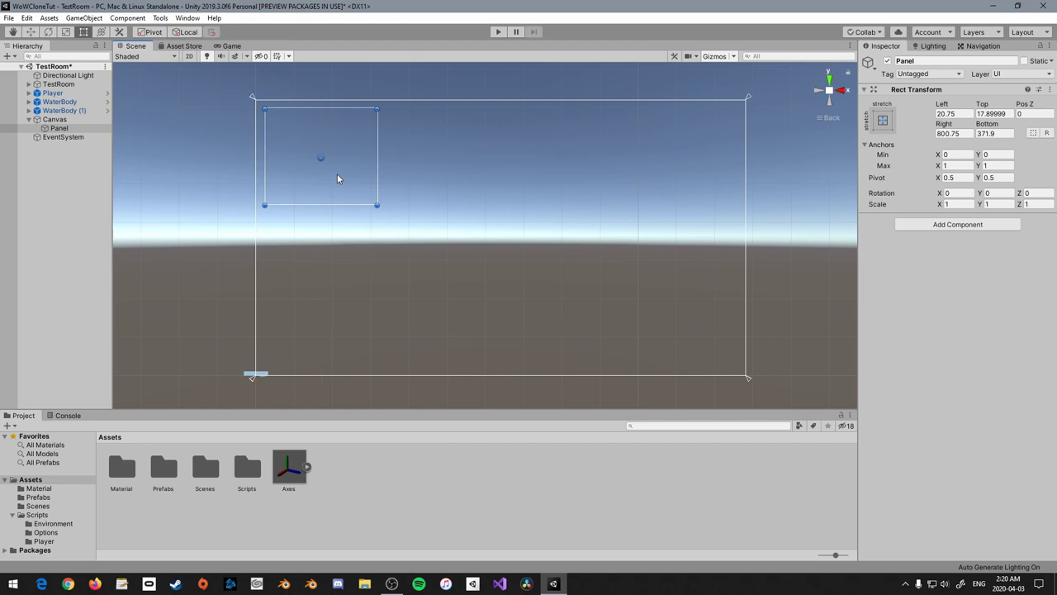
{"action": "scroll", "coordinate": [370, 179], "scroll_direction": "up", "scroll_amount": 3}
{"action": "scroll", "coordinate": [394, 181], "scroll_direction": "down", "scroll_amount": 1}
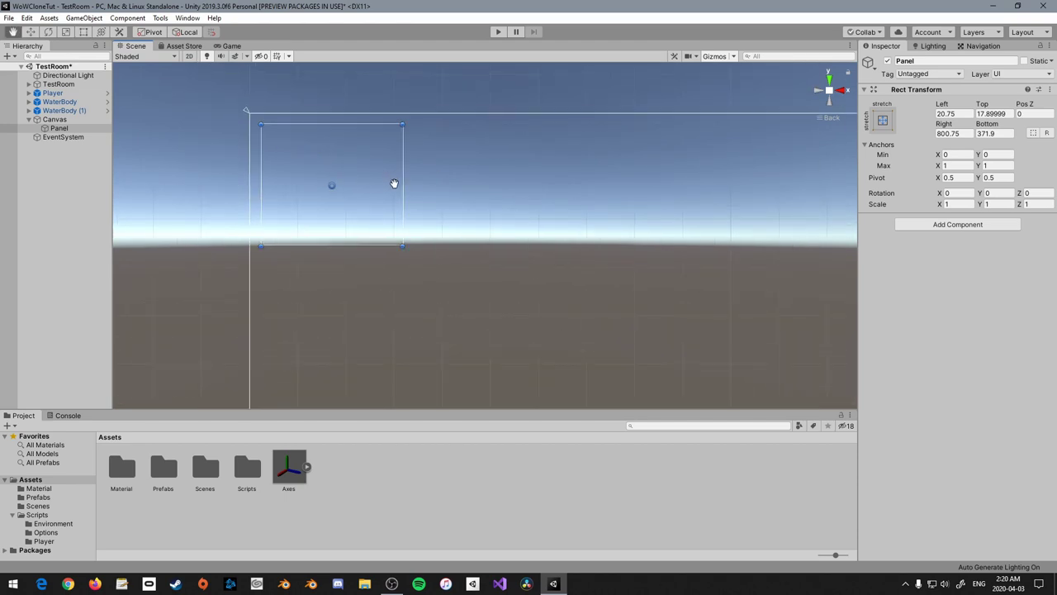
{"action": "scroll", "coordinate": [411, 217], "scroll_direction": "down", "scroll_amount": 1}
{"action": "middle_click_drag", "start_coordinate": [448, 252], "coordinate": [548, 232]}
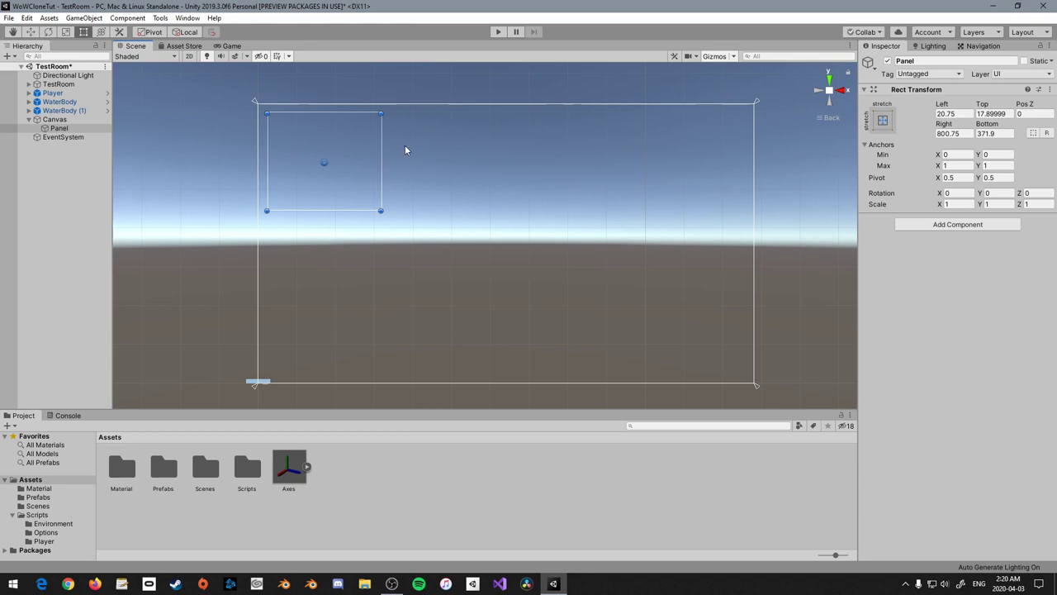
Undo the last resize and set the Panel's anchor maximum X to 0
{"action": "scroll", "coordinate": [359, 171], "scroll_direction": "up", "scroll_amount": 2}
{"action": "scroll", "coordinate": [390, 175], "scroll_direction": "down", "scroll_amount": 2}
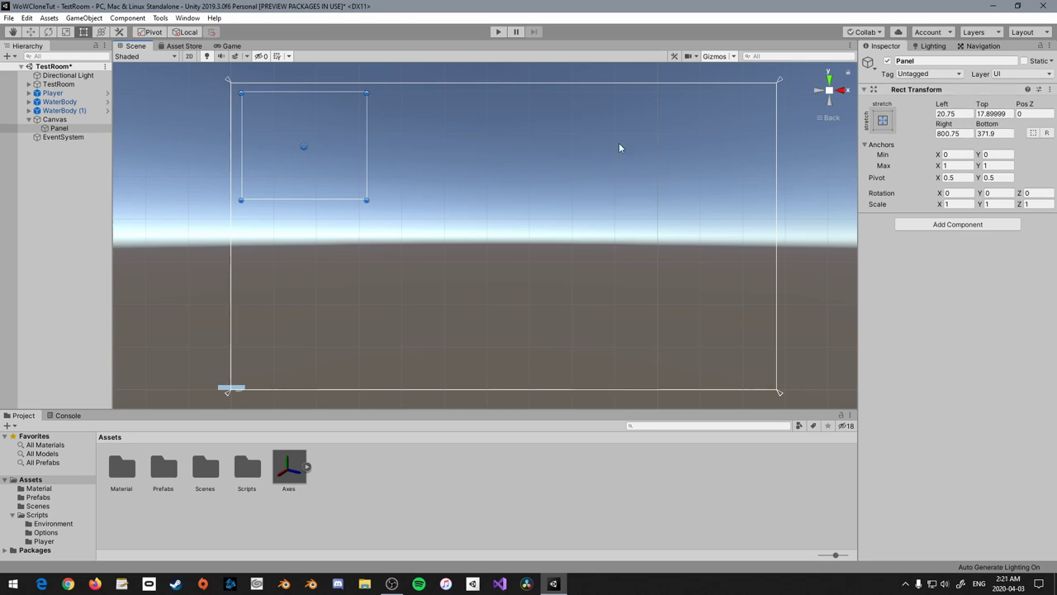
{"action": "key", "text": "ctrl+z"}
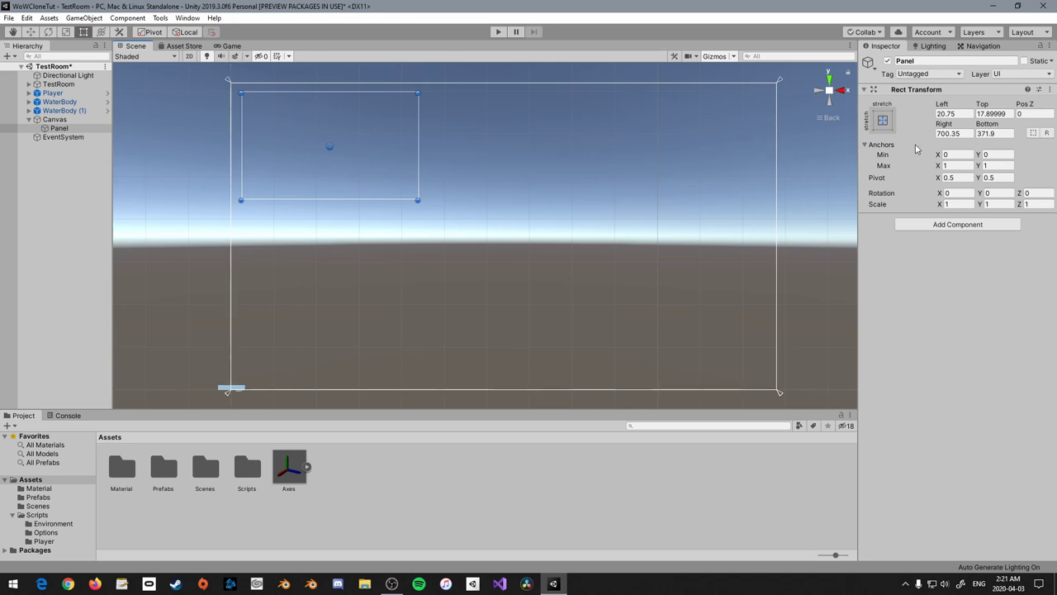
{"action": "left_click", "coordinate": [992, 155]}
{"action": "left_click", "coordinate": [962, 165]}
{"action": "type", "text": "0"}
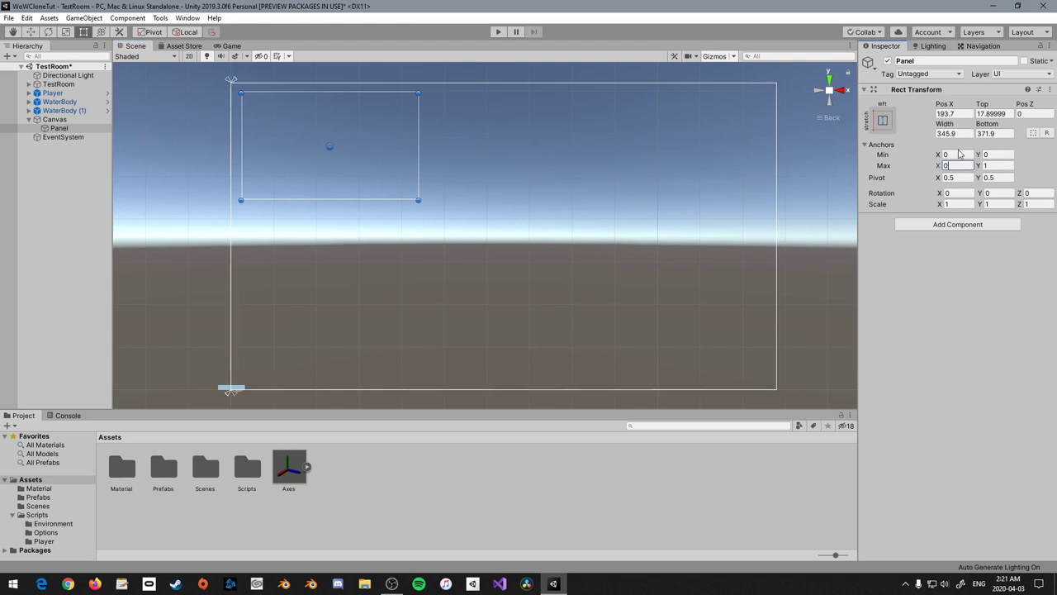
{"action": "key", "text": "Return"}
Move the panel to the canvas centre, then undo the anchor and position changes
{"action": "left_click_drag", "start_coordinate": [289, 139], "coordinate": [360, 240]}
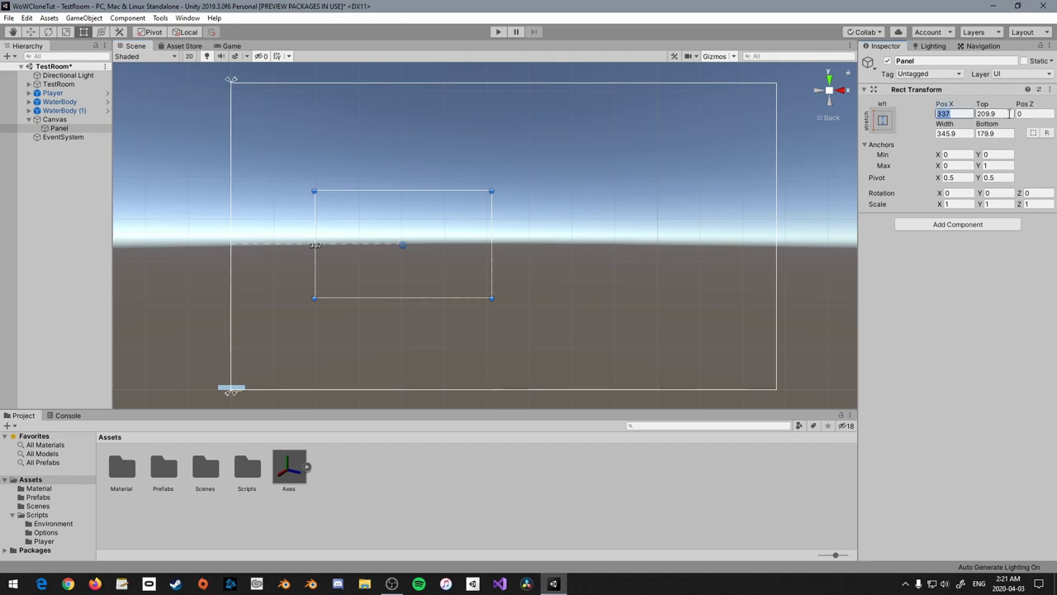
{"action": "left_click", "coordinate": [963, 134]}
{"action": "left_click", "coordinate": [997, 133]}
{"action": "key", "text": "ctrl+z"}
{"action": "key", "text": "ctrl+z"}
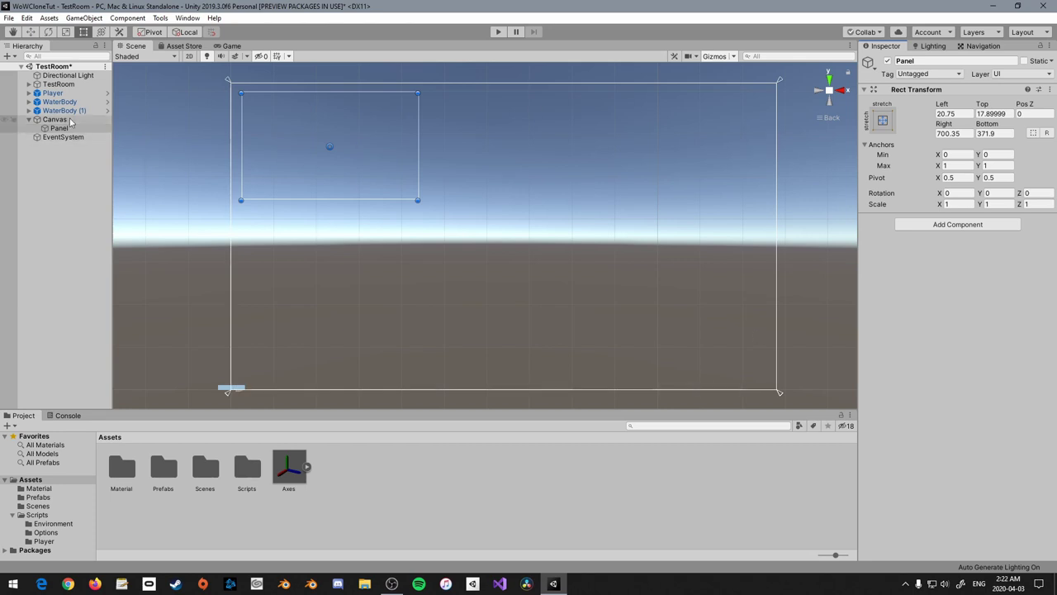
{"action": "left_click", "coordinate": [954, 155]}
Try anchor values of 1 and 0, then undo them
{"action": "type", "text": "1"}
{"action": "key", "text": "Tab"}
{"action": "key", "text": "Tab"}
{"action": "key", "text": "Tab"}
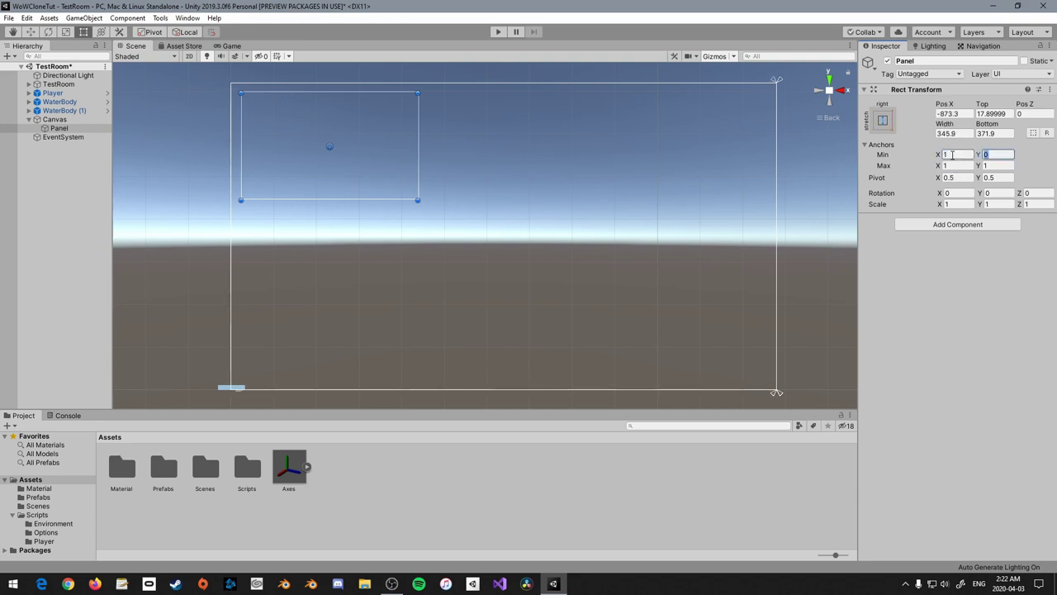
{"action": "type", "text": "0"}
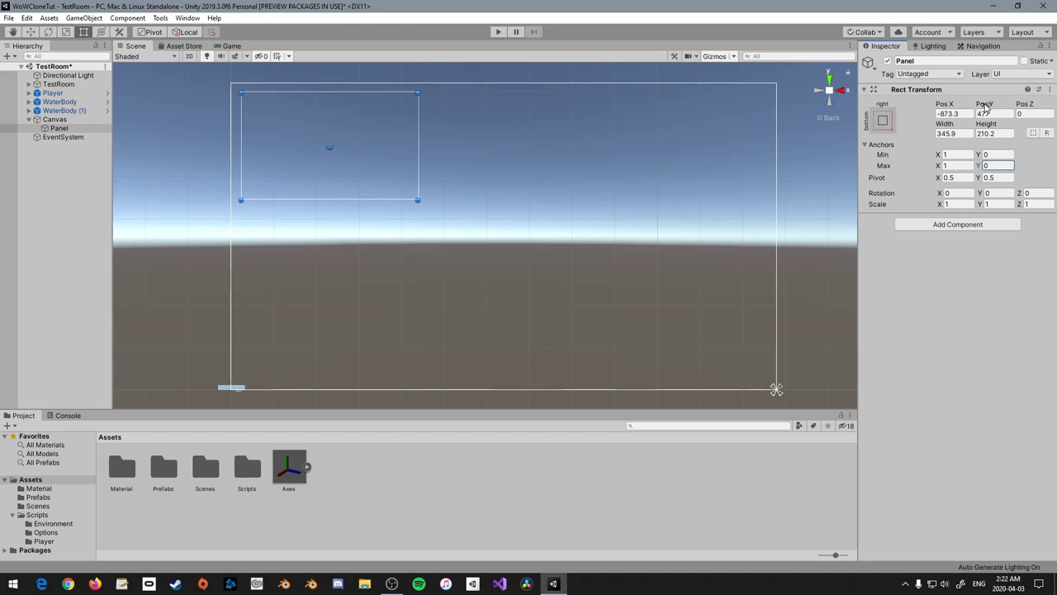
{"action": "key", "text": "ctrl+z"}
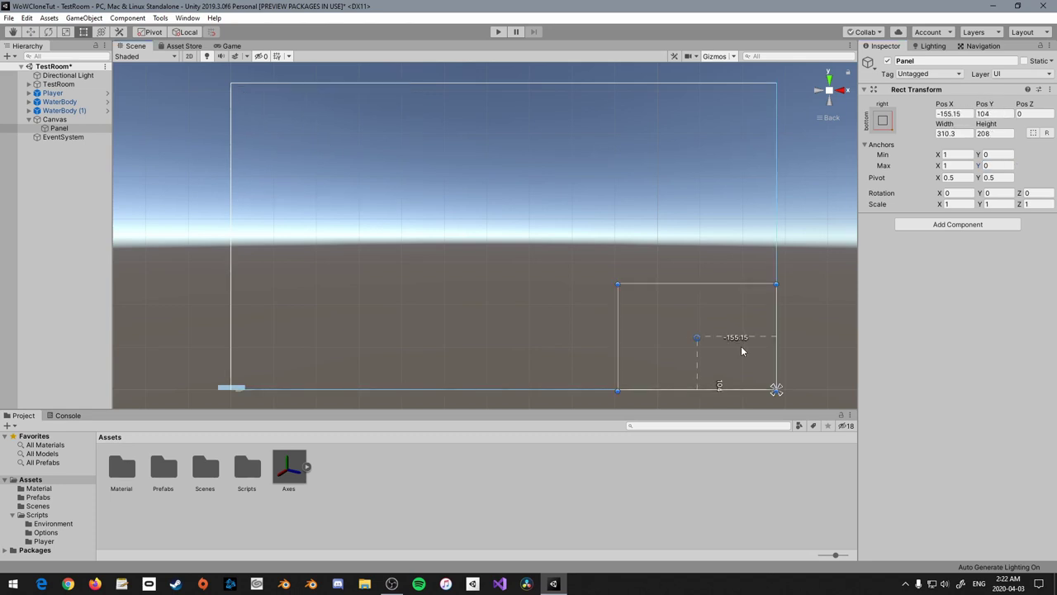
{"action": "key", "text": "ctrl+z"}
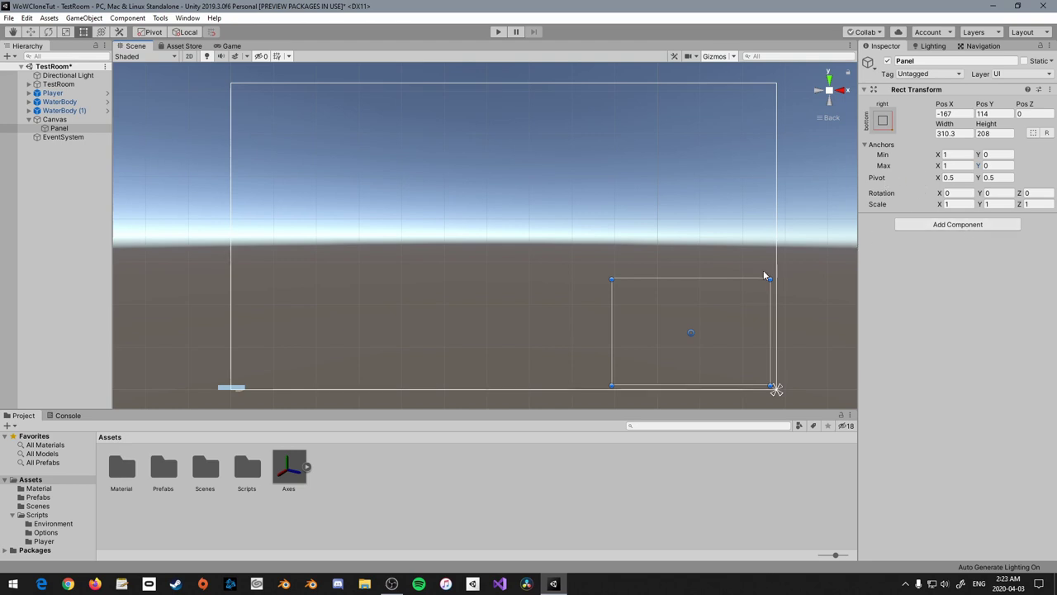
Test rotating with a 0.99 Pivot X and undo, then centre the panel and stretch its anchors to the corners
{"action": "left_click_drag", "start_coordinate": [776, 281], "coordinate": [786, 323]}
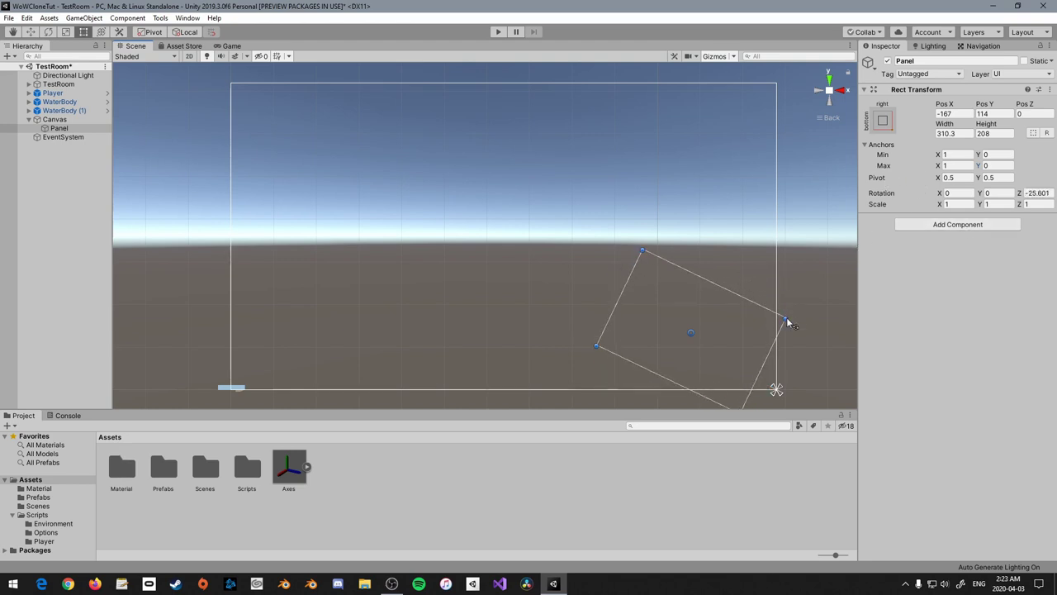
{"action": "left_click", "coordinate": [946, 183]}
{"action": "type", "text": "0.99"}
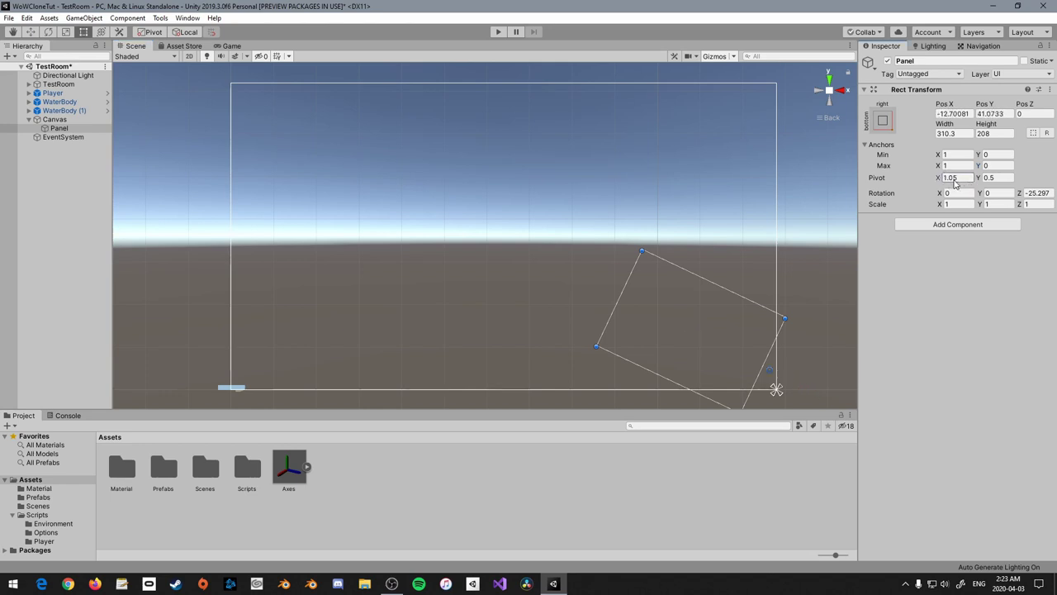
{"action": "left_click_drag", "start_coordinate": [793, 317], "coordinate": [838, 310]}
{"action": "key", "text": "ctrl+z"}
{"action": "key", "text": "ctrl+z"}
{"action": "key", "text": "ctrl+z"}
{"action": "key", "text": "ctrl+z"}
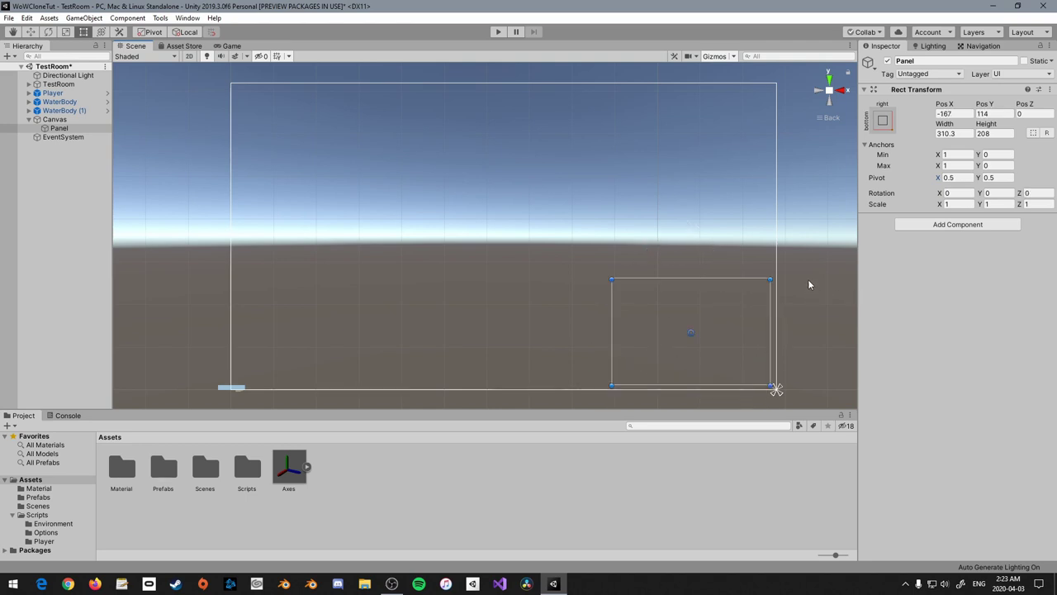
{"action": "left_click_drag", "start_coordinate": [711, 354], "coordinate": [518, 256]}
{"action": "left_click_drag", "start_coordinate": [772, 386], "coordinate": [185, 76]}
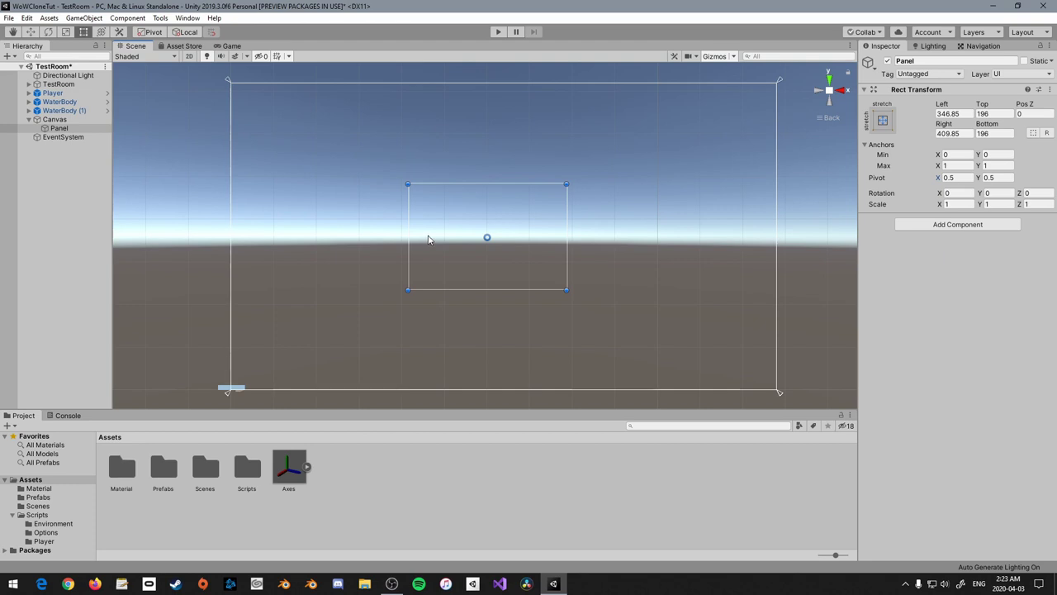
Add a nested Panel inside the existing Panel and shrink it from its top-left corner
{"action": "right_click", "coordinate": [60, 129]}
{"action": "mouse_move", "coordinate": [106, 316]}
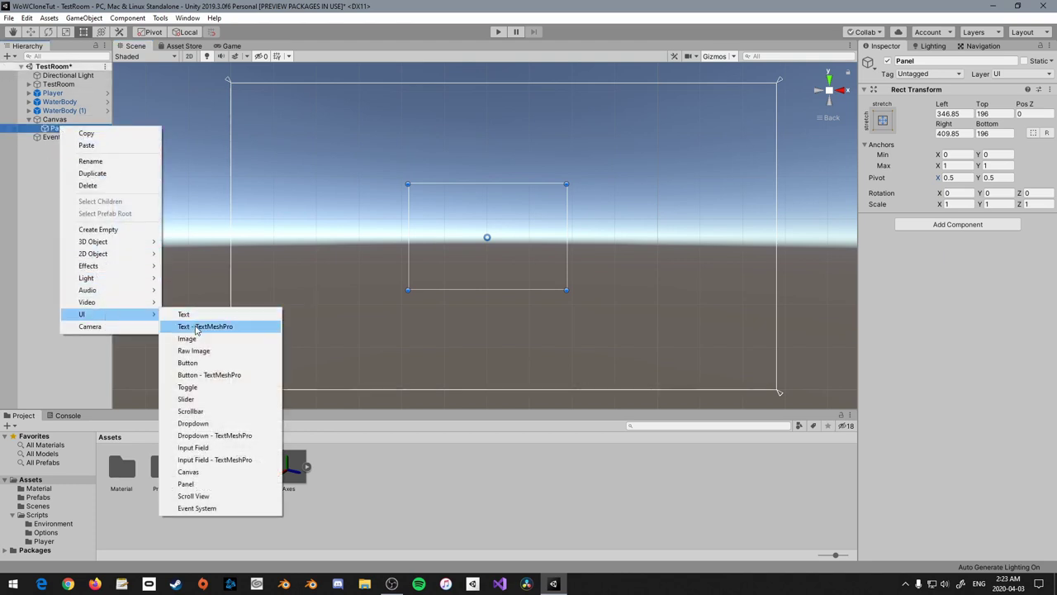
{"action": "left_click", "coordinate": [190, 487]}
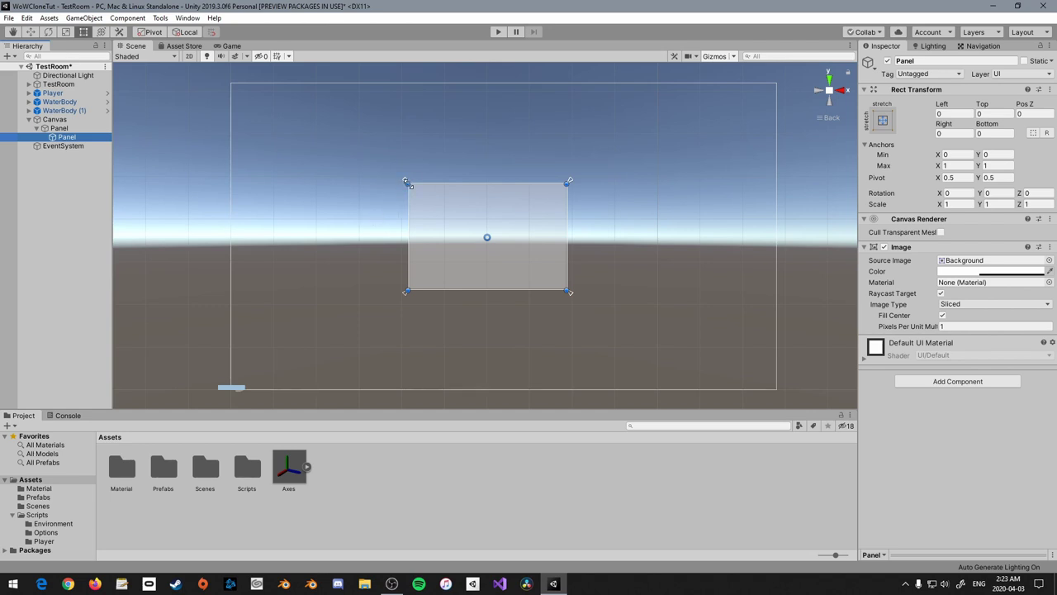
{"action": "left_click_drag", "start_coordinate": [405, 182], "coordinate": [439, 204]}
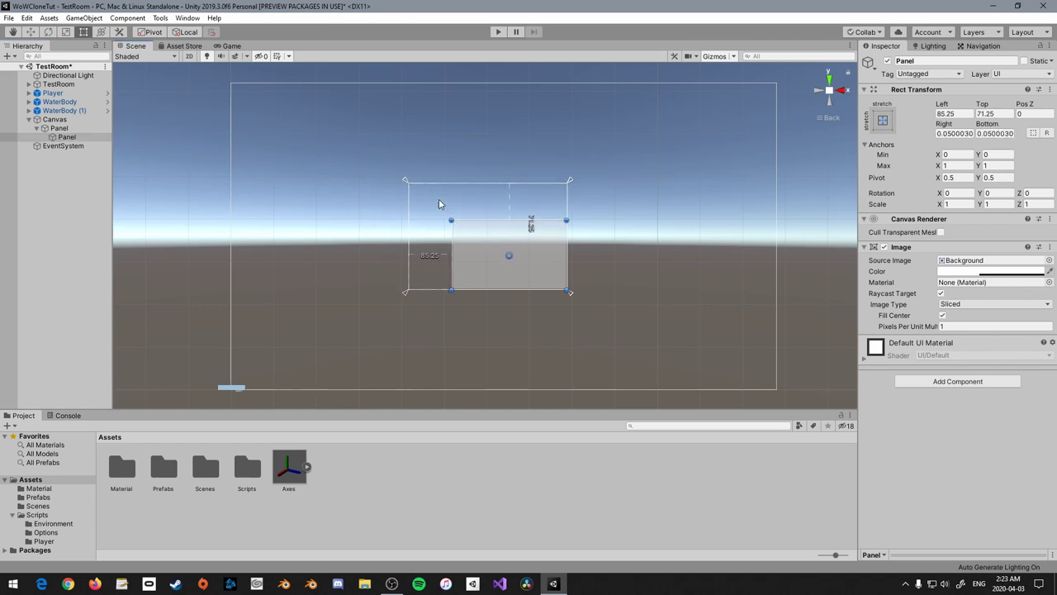
Delete the nested child Panel and reselect the remaining Panel under the Canvas
{"action": "left_click", "coordinate": [93, 128]}
{"action": "left_click", "coordinate": [66, 137]}
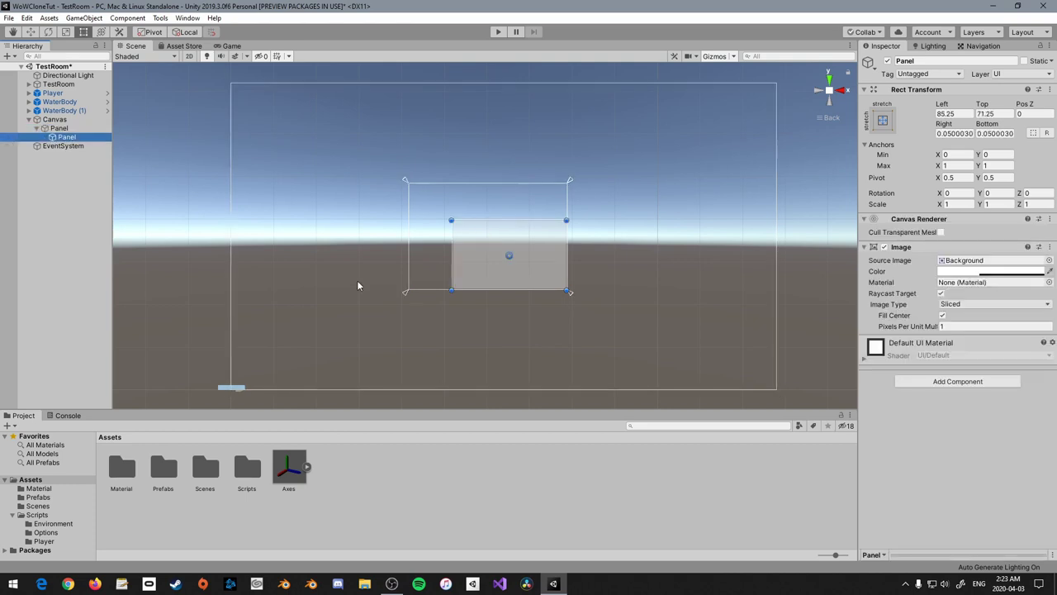
{"action": "left_click", "coordinate": [64, 191]}
{"action": "left_click", "coordinate": [69, 138]}
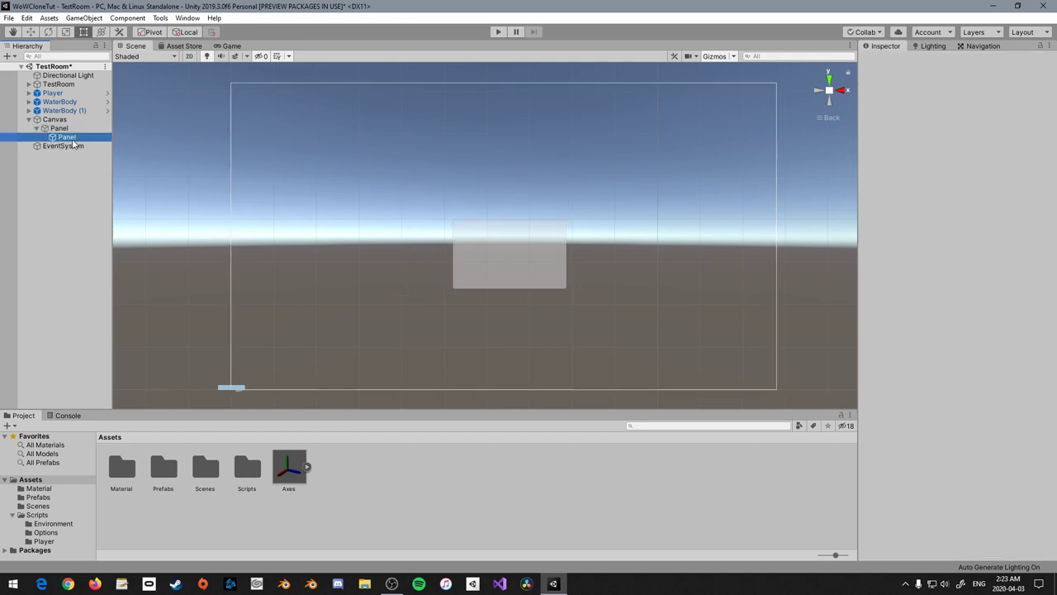
{"action": "key", "text": "Delete"}
{"action": "left_click", "coordinate": [60, 128]}
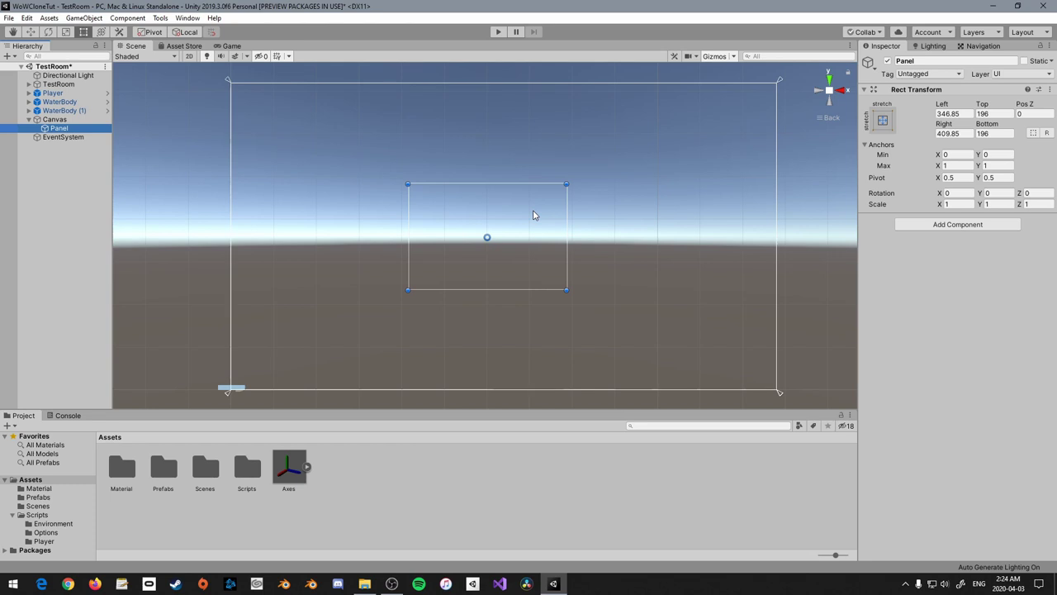
Create a new folder named Textures in Assets
{"action": "right_click", "coordinate": [348, 497]}
{"action": "mouse_move", "coordinate": [384, 215]}
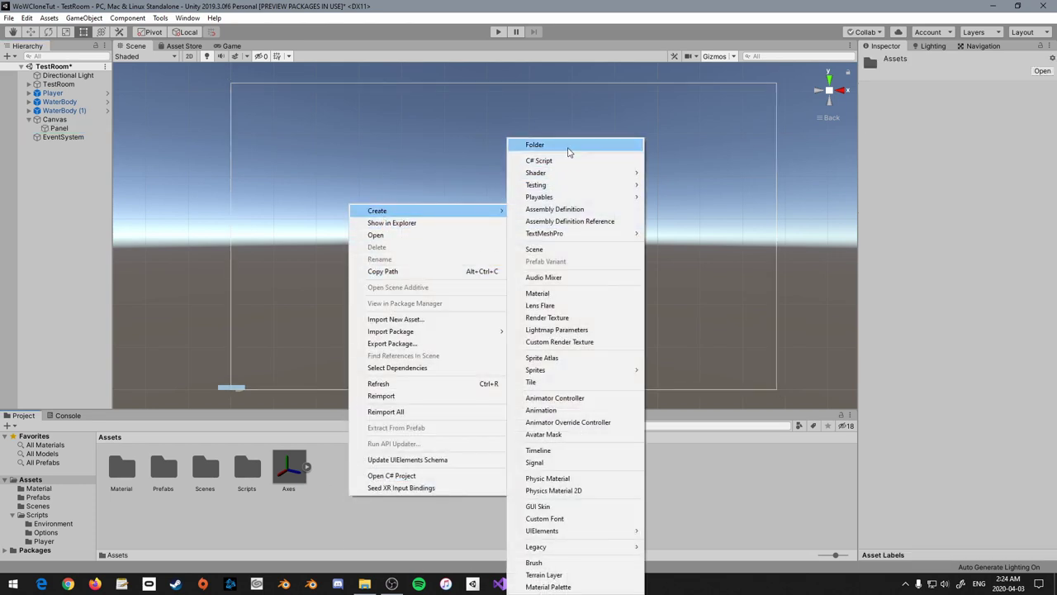
{"action": "left_click", "coordinate": [535, 144]}
{"action": "type", "text": "Textures"}
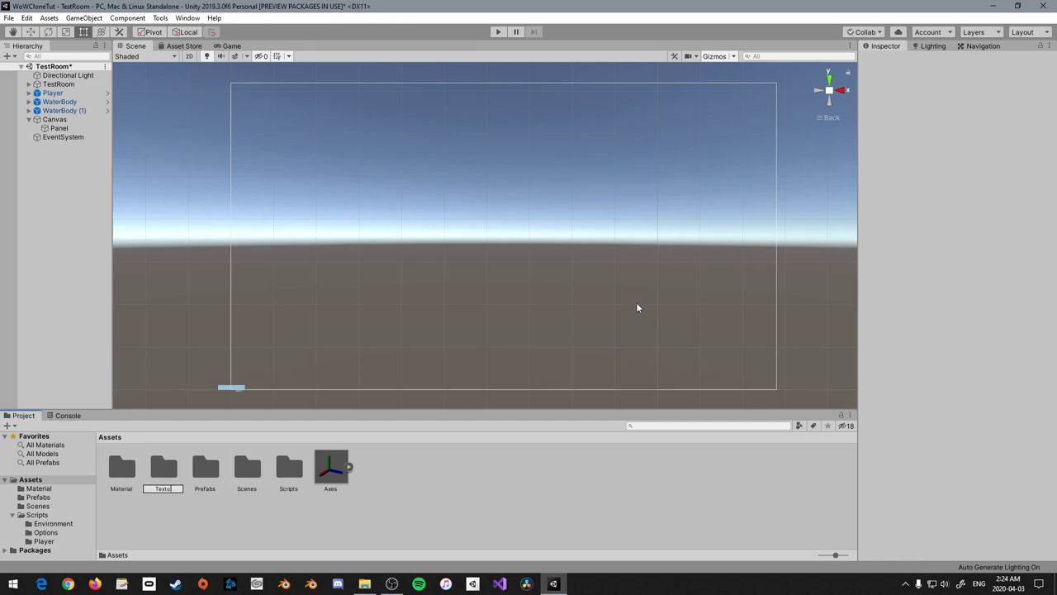
{"action": "key", "text": "Return"}
Inside Textures, create a folder named UI and open it
{"action": "right_click", "coordinate": [449, 494]}
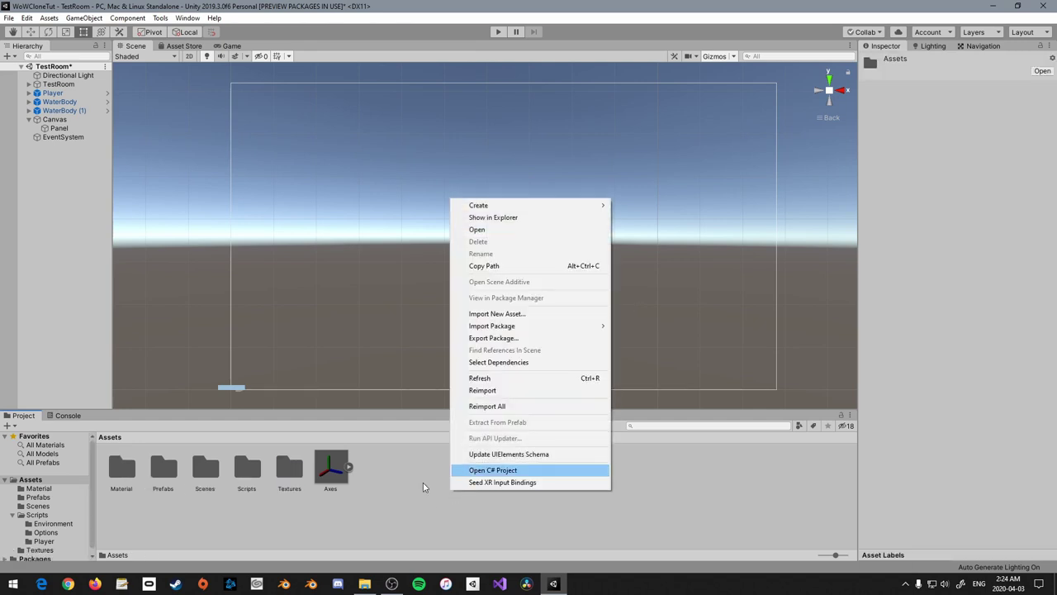
{"action": "double_click", "coordinate": [291, 469]}
{"action": "right_click", "coordinate": [251, 487]}
{"action": "mouse_move", "coordinate": [350, 204]}
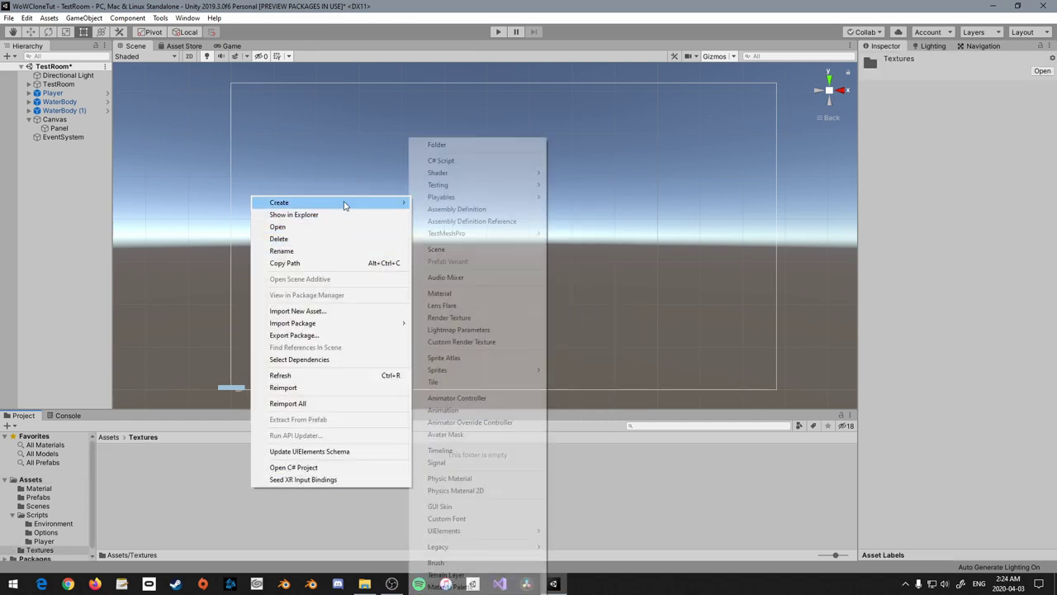
{"action": "left_click", "coordinate": [524, 145]}
{"action": "type", "text": "UI"}
{"action": "key", "text": "Return"}
{"action": "double_click", "coordinate": [132, 469]}
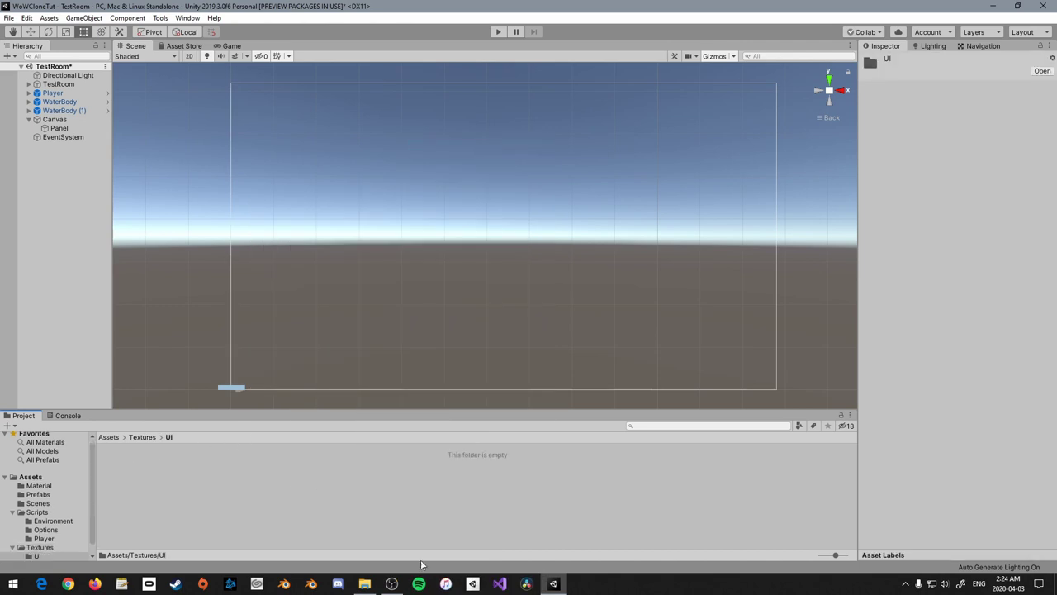
{"action": "left_click", "coordinate": [364, 583]}
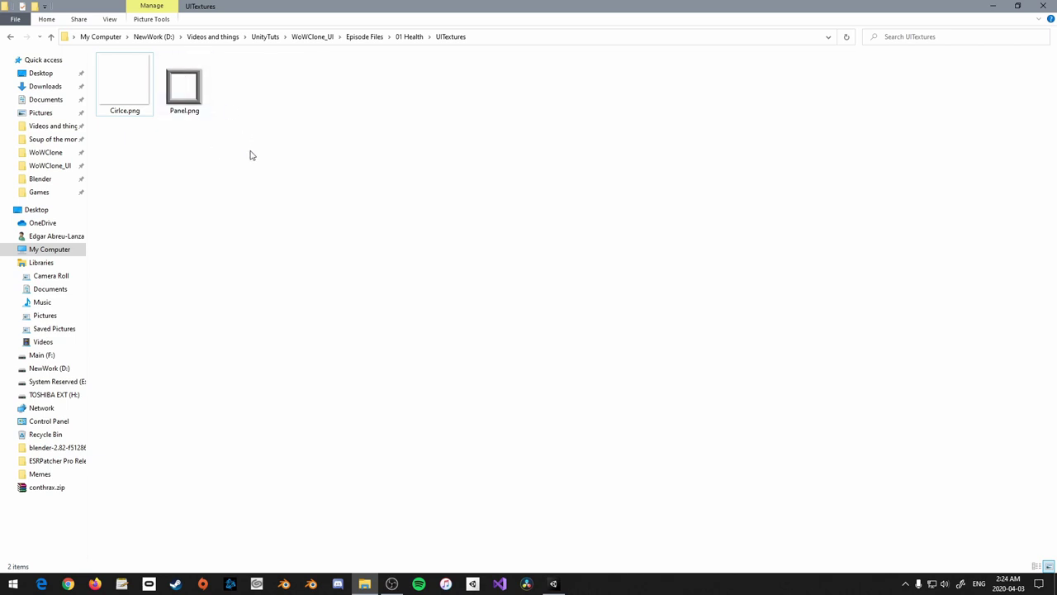
Drag Circle.png and Panel.png from the UITextures folder into Unity's Assets/Textures/UI folder
{"action": "left_click_drag", "start_coordinate": [251, 154], "coordinate": [266, 483]}
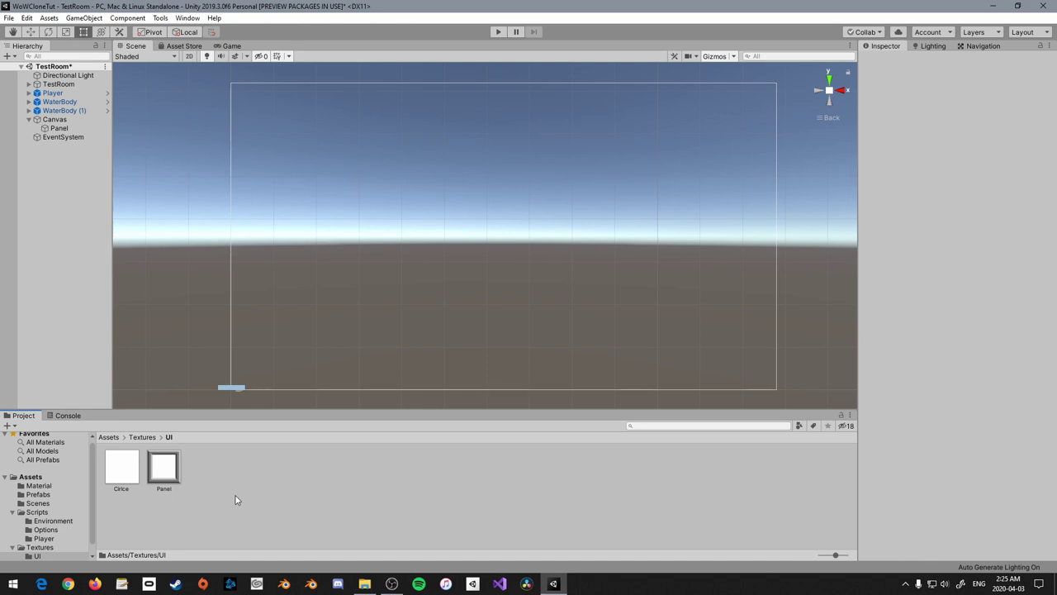
Set both the Circle and Panel textures to Sprite (2D and UI) and apply
{"action": "left_click", "coordinate": [123, 474]}
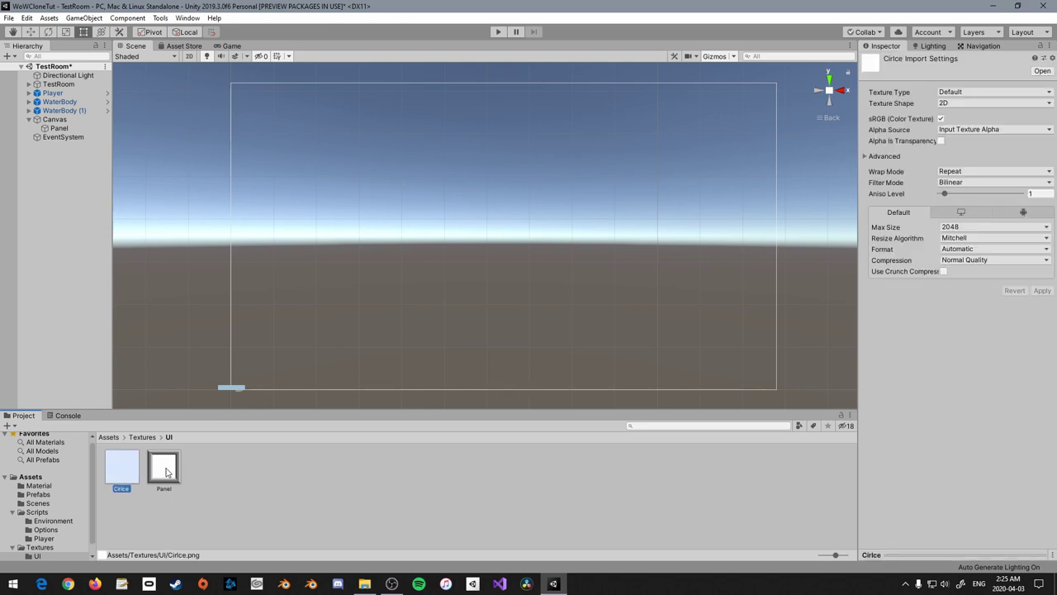
{"action": "left_click", "coordinate": [164, 468], "text": "ctrl"}
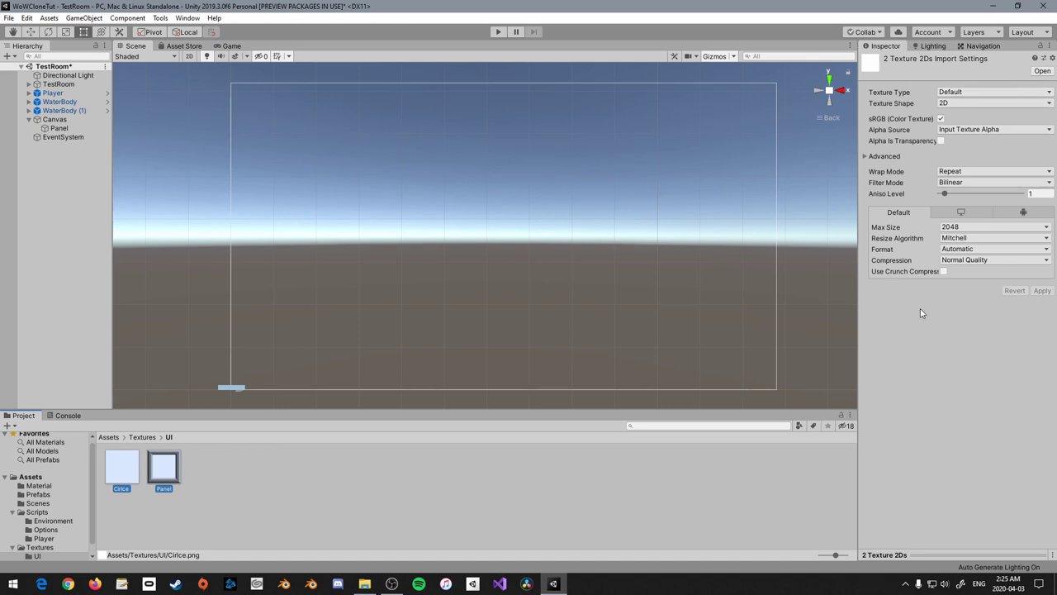
{"action": "left_click", "coordinate": [975, 93]}
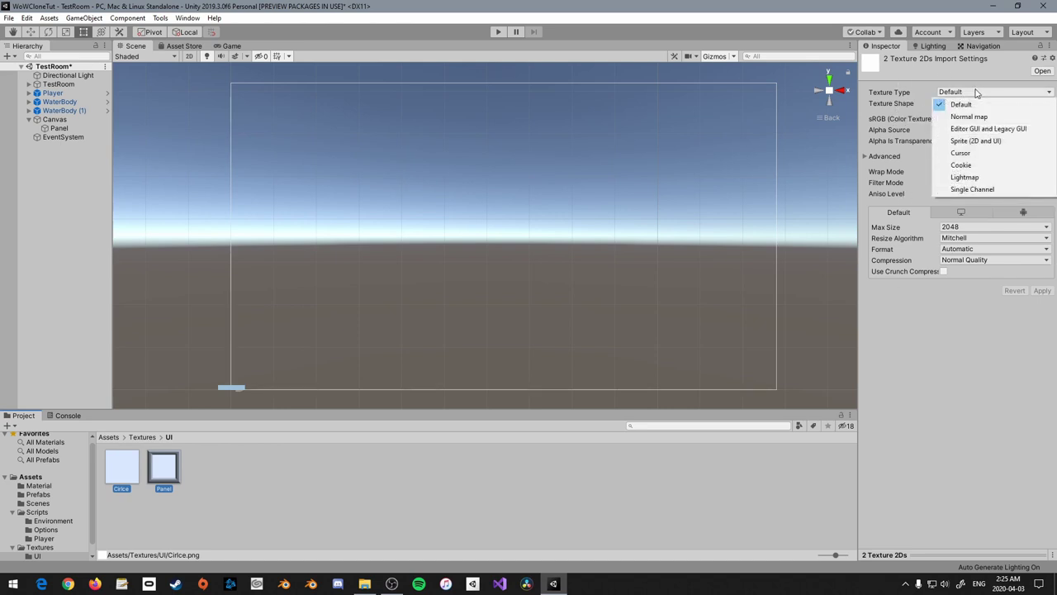
{"action": "left_click", "coordinate": [975, 141]}
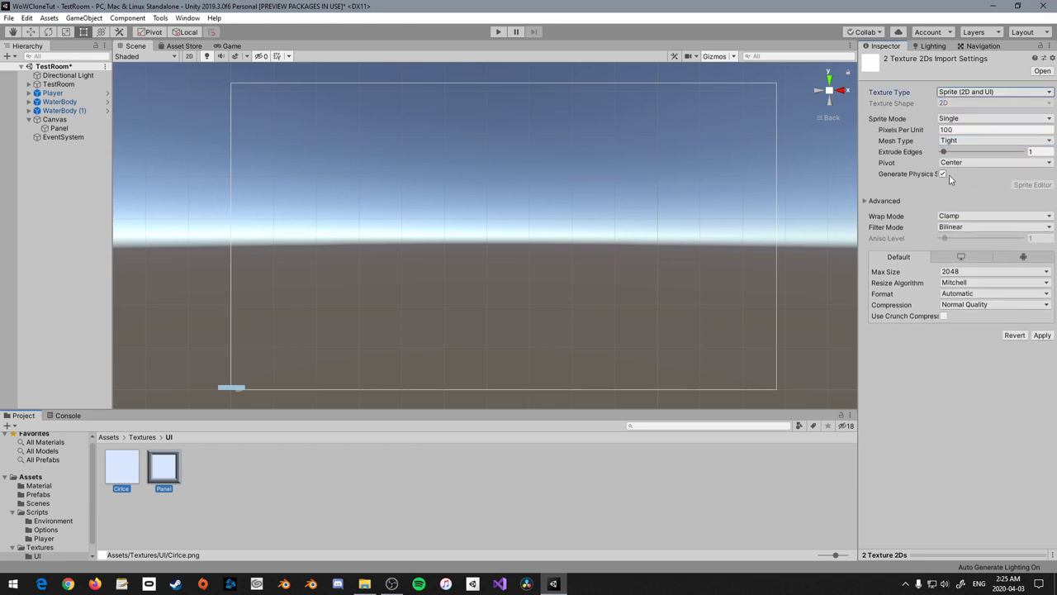
{"action": "left_click", "coordinate": [1043, 338]}
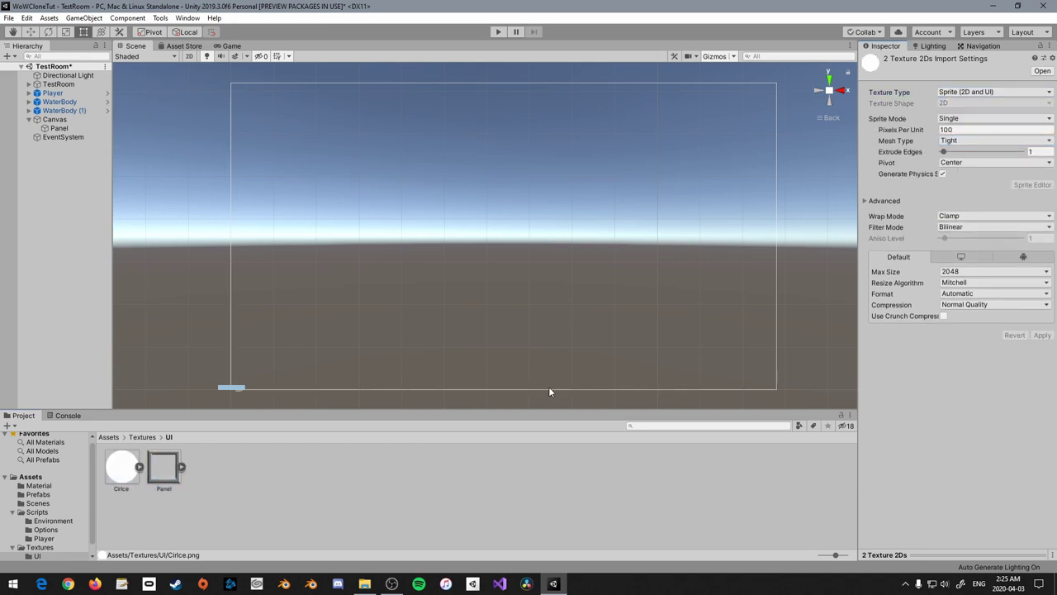
Cap the Circle texture's Max Size at 256 and apply
{"action": "left_click", "coordinate": [288, 472]}
{"action": "left_click", "coordinate": [120, 470]}
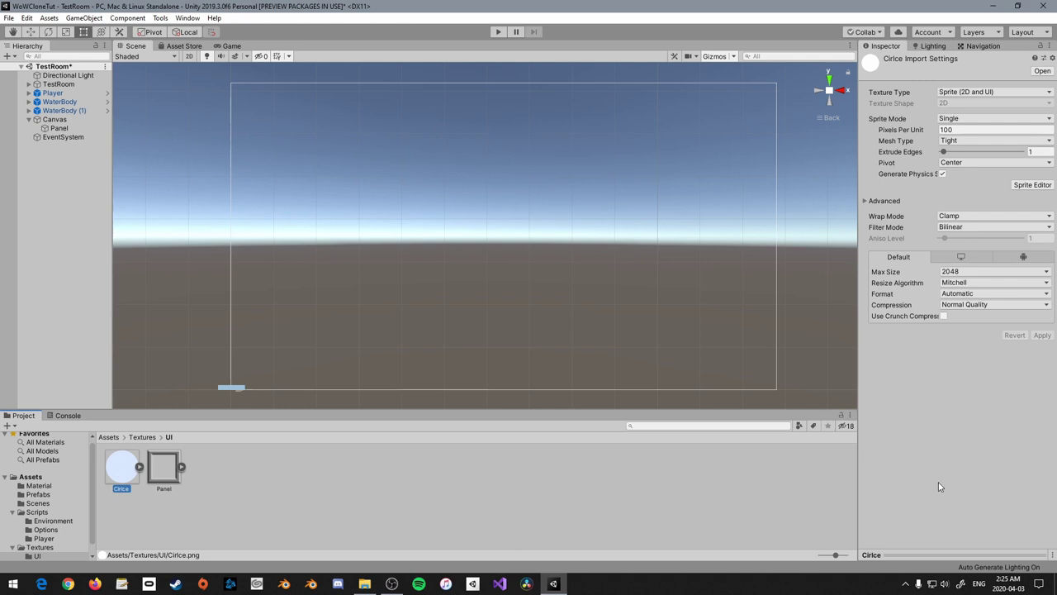
{"action": "left_click", "coordinate": [946, 541]}
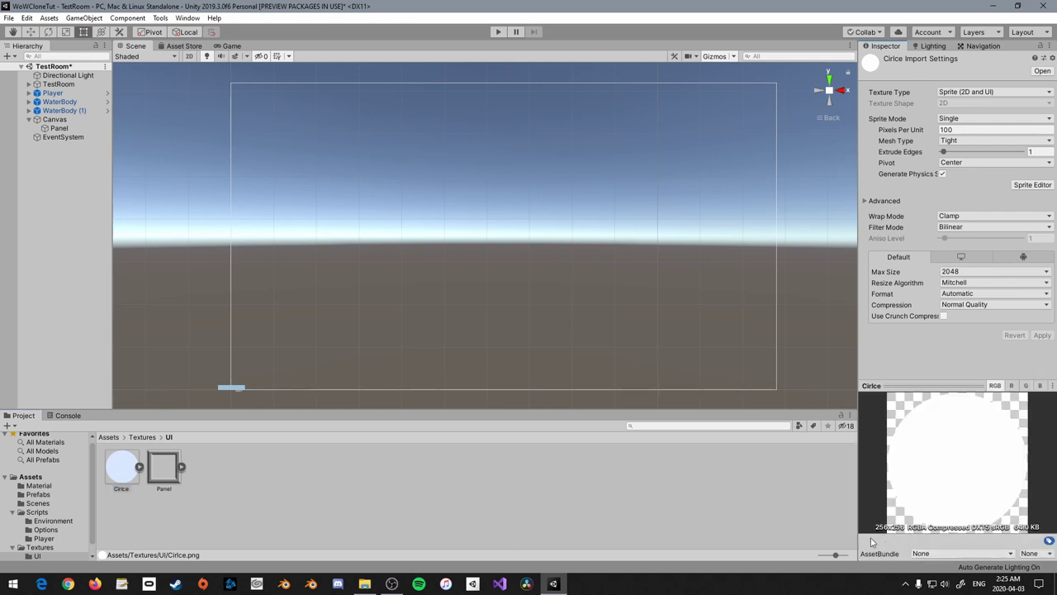
{"action": "left_click", "coordinate": [963, 272]}
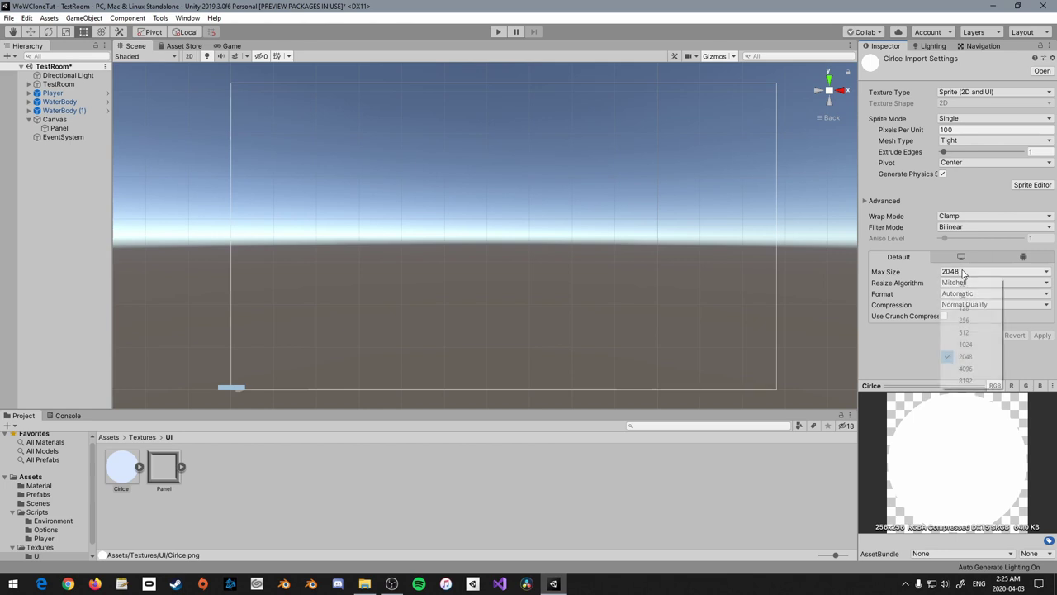
{"action": "left_click", "coordinate": [965, 320]}
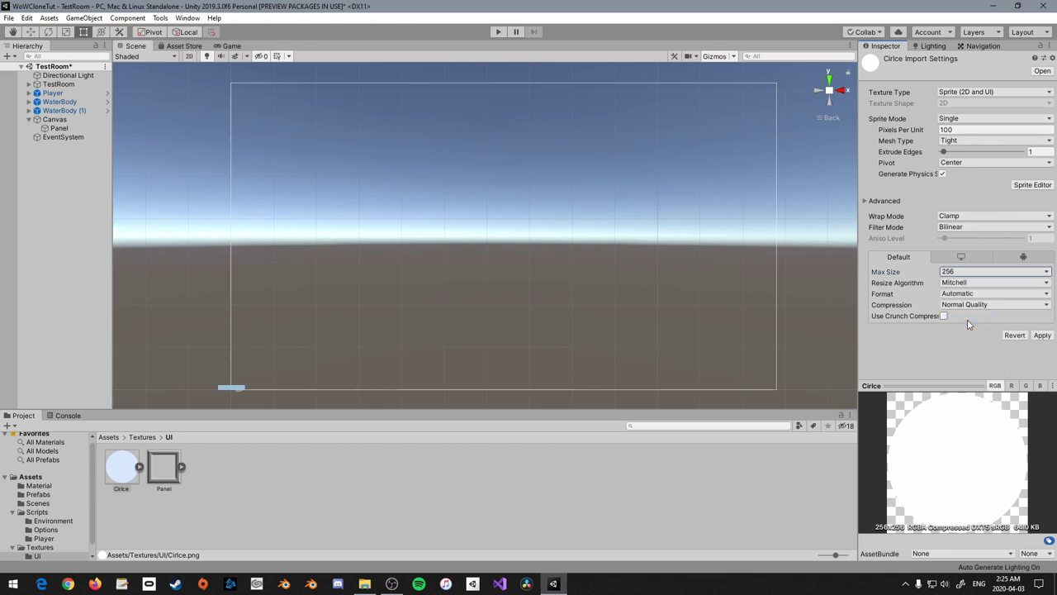
{"action": "left_click", "coordinate": [1042, 335]}
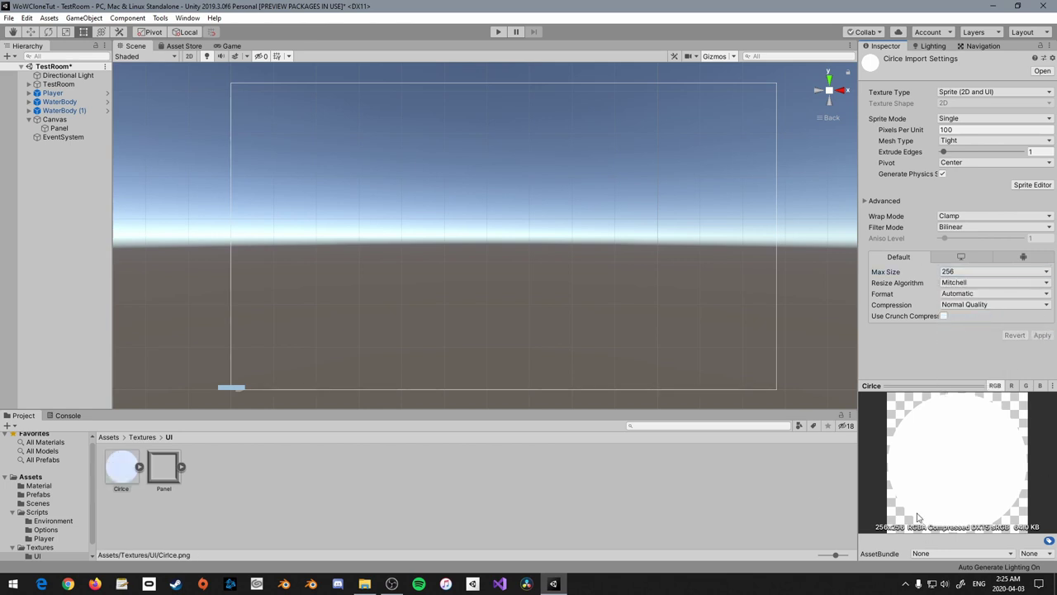
Give the Panel texture Max Size 64 and Point filtering, applying each change
{"action": "left_click", "coordinate": [164, 467]}
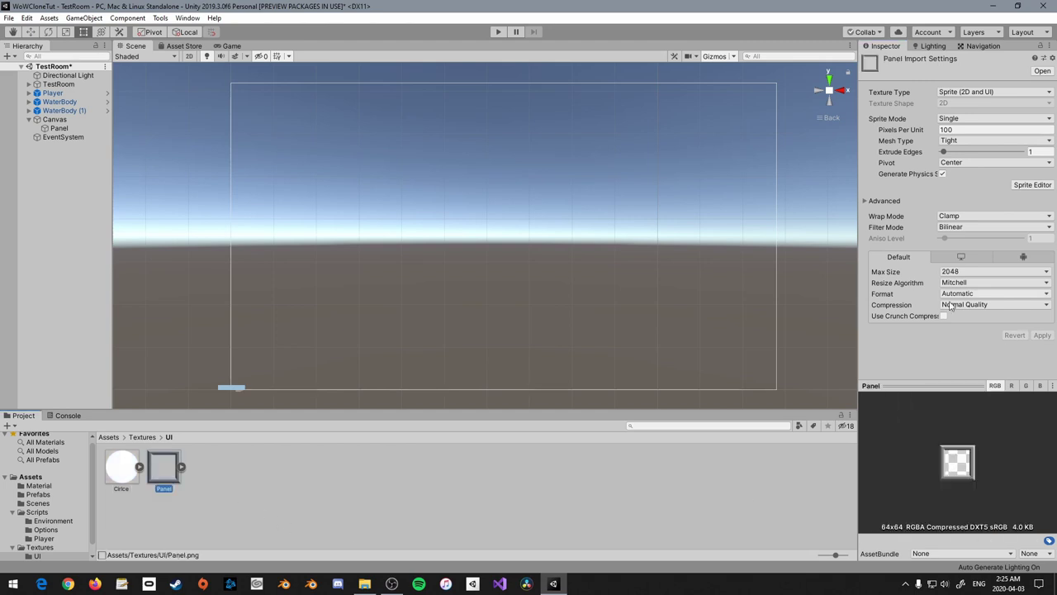
{"action": "left_click", "coordinate": [995, 271]}
{"action": "left_click", "coordinate": [962, 289]}
{"action": "left_click", "coordinate": [1041, 335]}
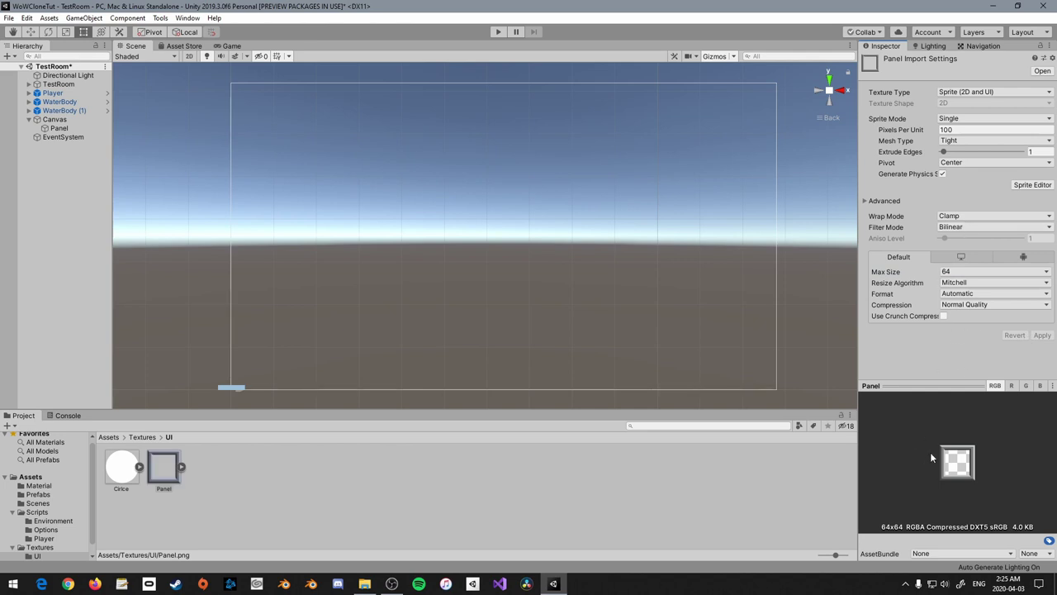
{"action": "left_click", "coordinate": [971, 227]}
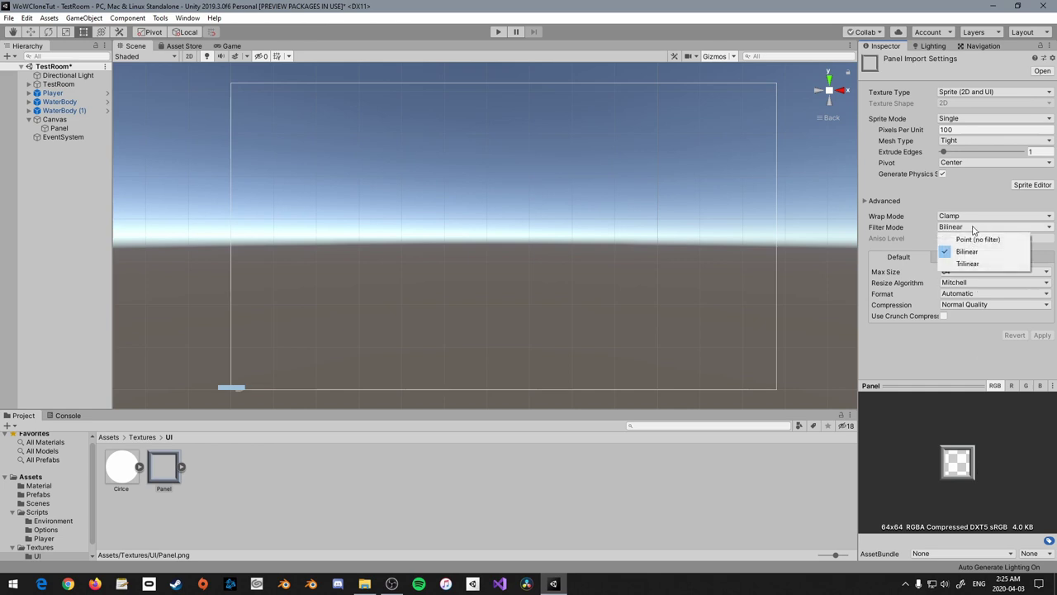
{"action": "left_click", "coordinate": [987, 239]}
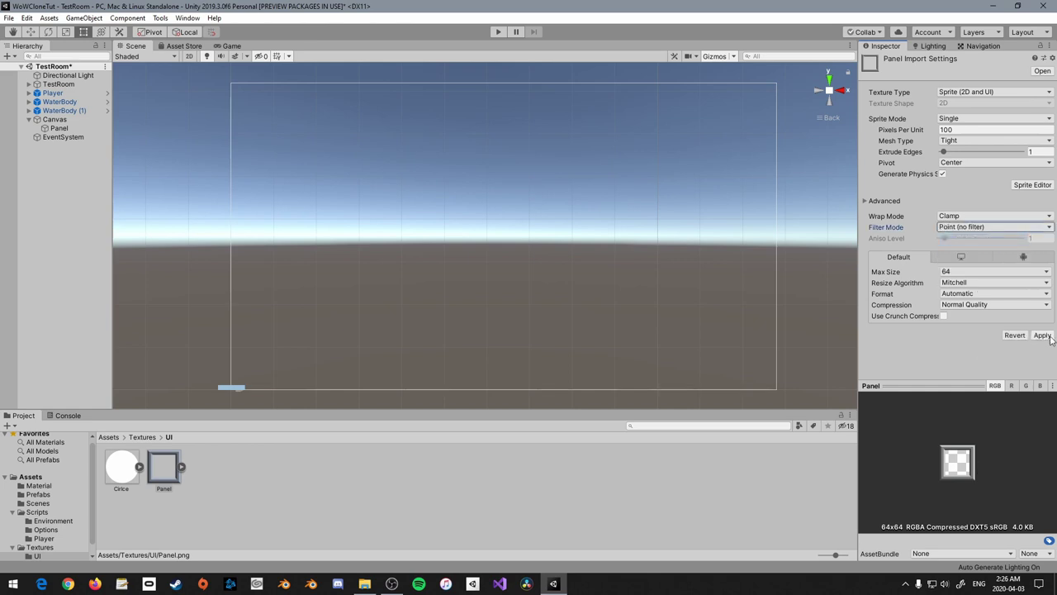
{"action": "left_click", "coordinate": [1043, 337]}
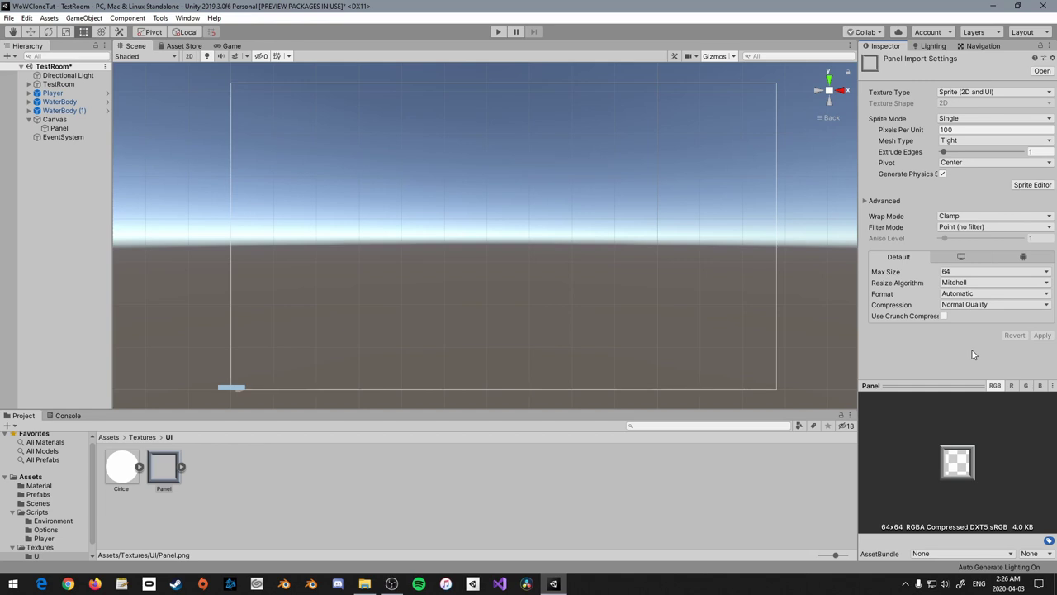
{"action": "left_click", "coordinate": [1031, 185]}
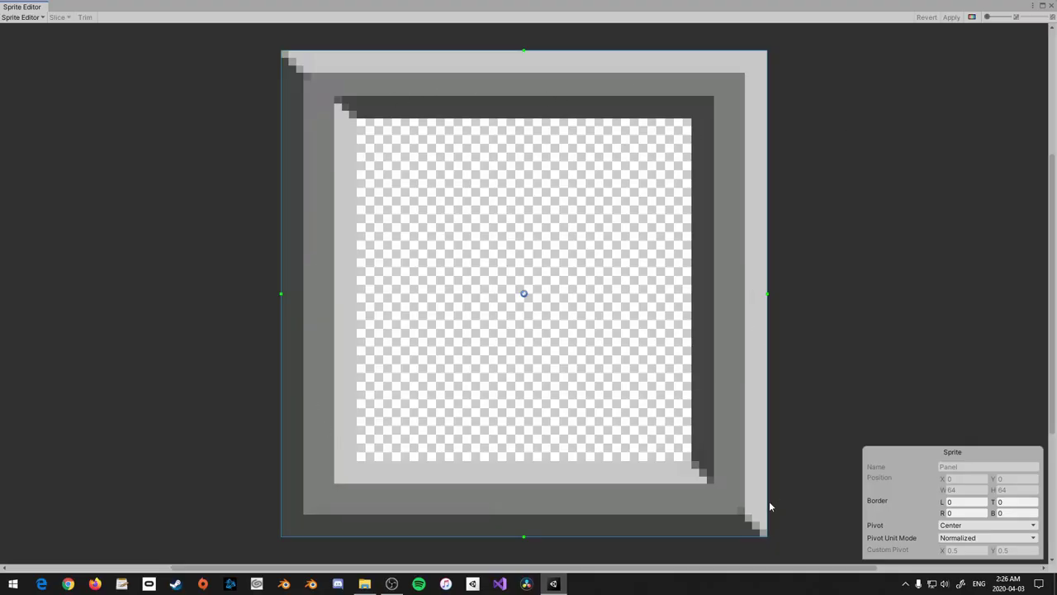
Set the Panel sprite borders to Left 10, Top 9, Right 10, Bottom 10 and apply
{"action": "mouse_move", "coordinate": [768, 538]}
{"action": "left_mouse_down"}
{"action": "mouse_move", "coordinate": [745, 516]}
{"action": "mouse_move", "coordinate": [767, 536]}
{"action": "left_mouse_up"}
{"action": "mouse_move", "coordinate": [767, 295]}
{"action": "left_mouse_down"}
{"action": "mouse_move", "coordinate": [692, 302]}
{"action": "mouse_move", "coordinate": [767, 296]}
{"action": "left_mouse_up"}
{"action": "left_click_drag", "start_coordinate": [764, 534], "coordinate": [690, 462]}
{"action": "left_click_drag", "start_coordinate": [281, 51], "coordinate": [358, 120]}
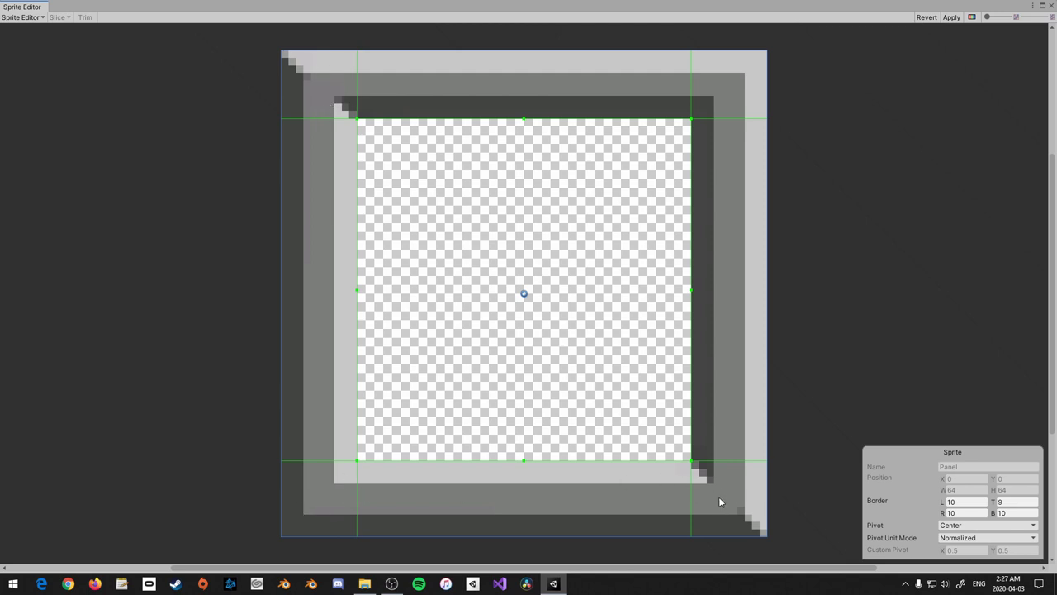
{"action": "left_click", "coordinate": [952, 16]}
{"action": "left_click", "coordinate": [1050, 5]}
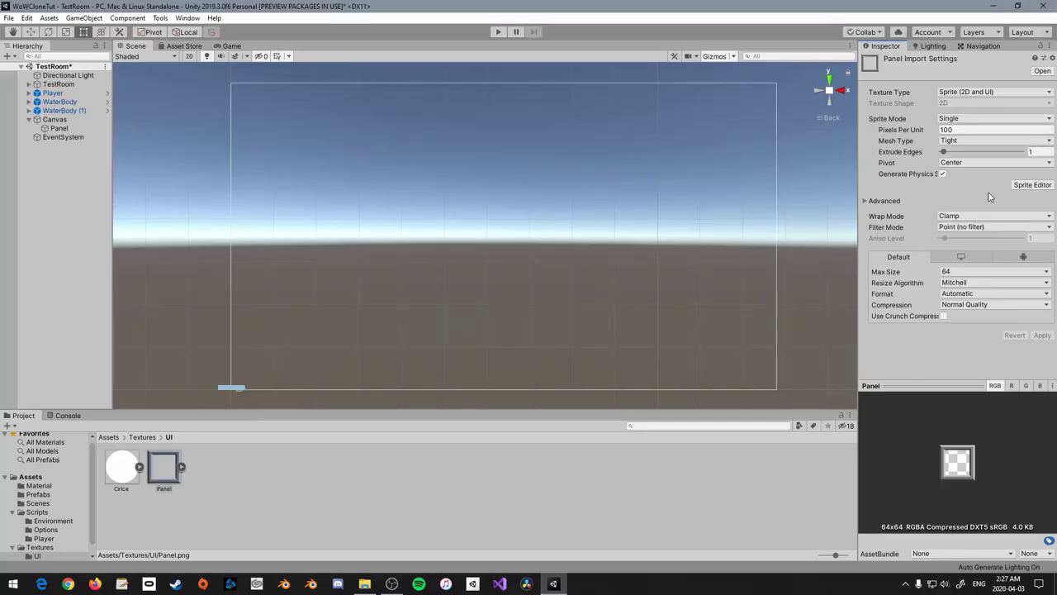
Set the Panel texture's Pixels Per Unit to 250, then select the canvas Panel
{"action": "left_click", "coordinate": [960, 130]}
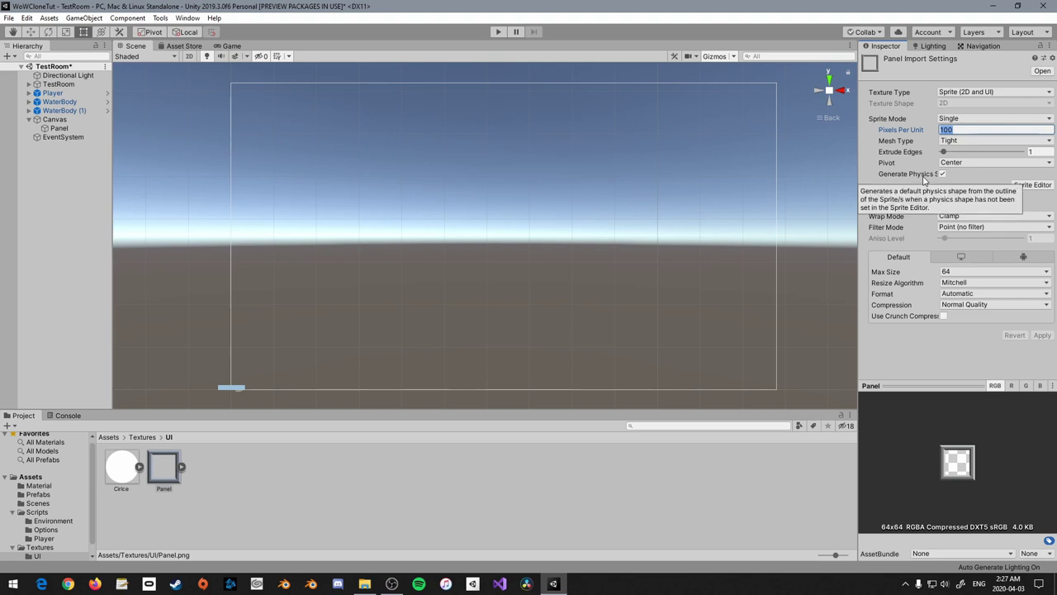
{"action": "type", "text": "250"}
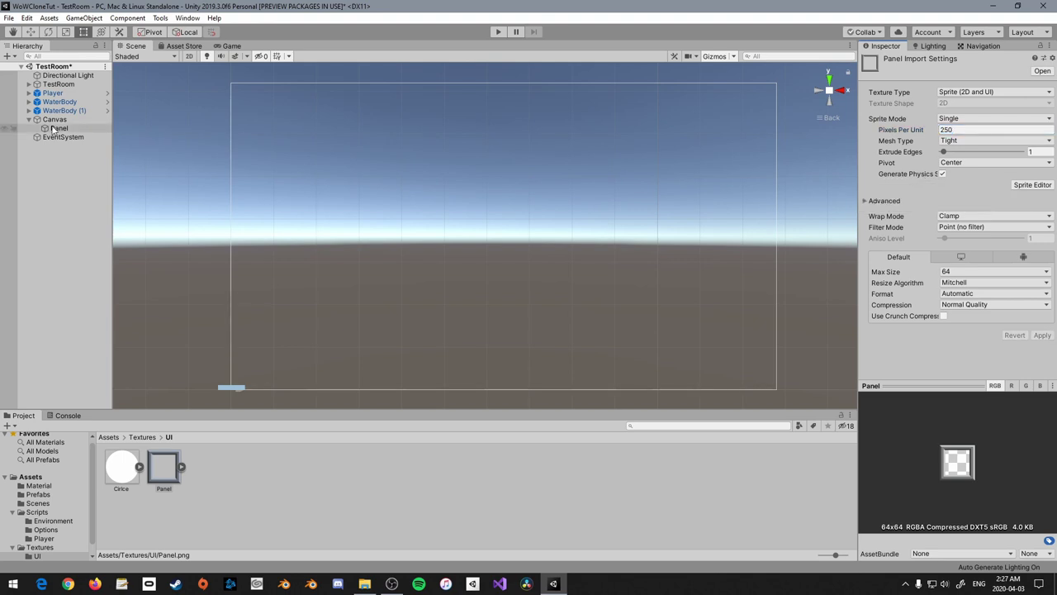
{"action": "left_click", "coordinate": [609, 246]}
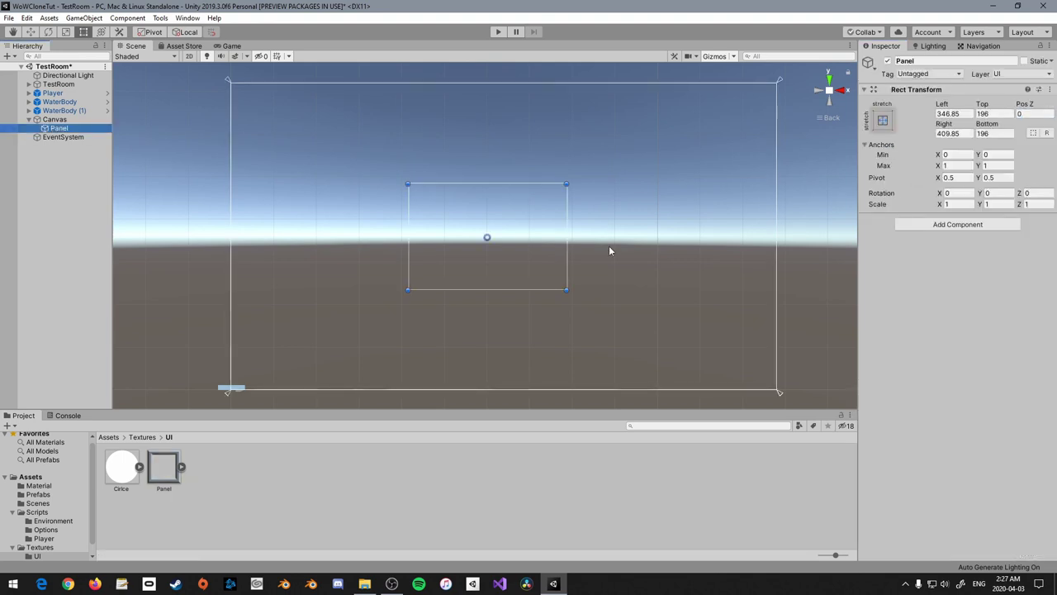
Anchor the Panel to the canvas's top-left corner, including pivot and position
{"action": "left_click", "coordinate": [886, 122]}
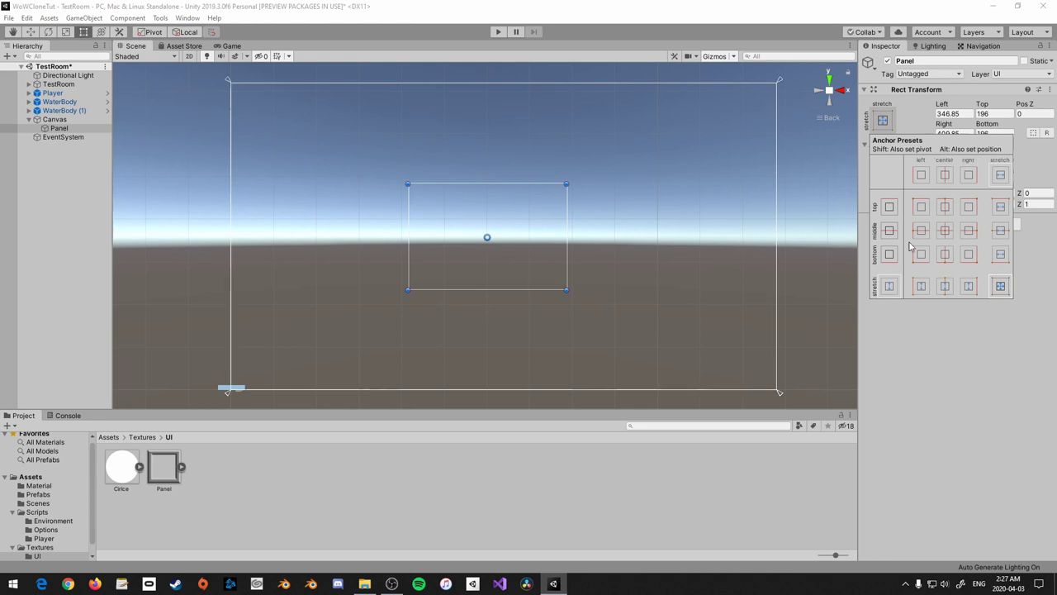
{"action": "key", "text": "alt"}
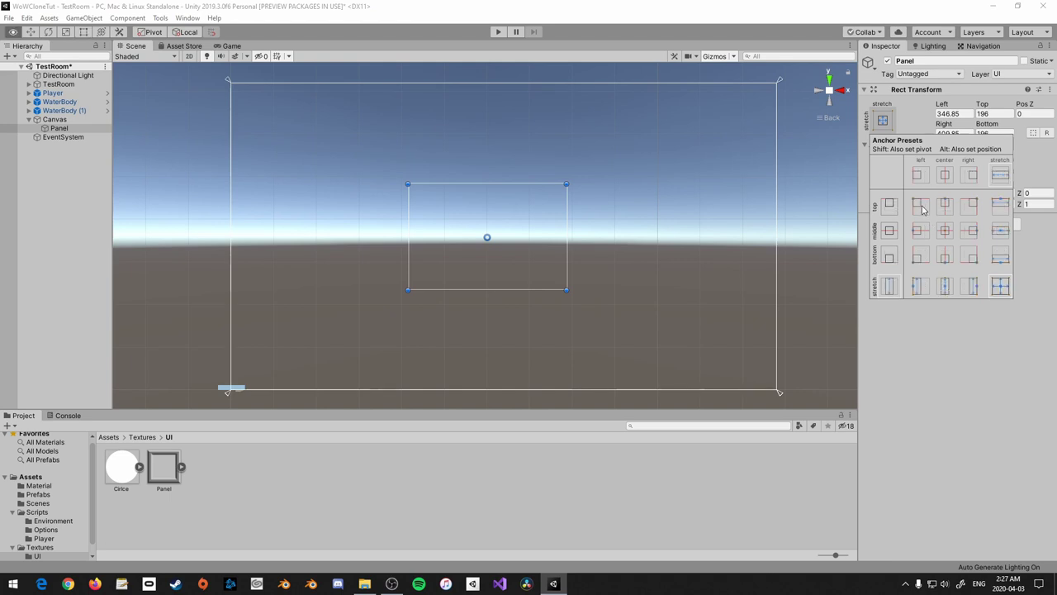
{"action": "left_click", "coordinate": [921, 206], "text": "alt+shift"}
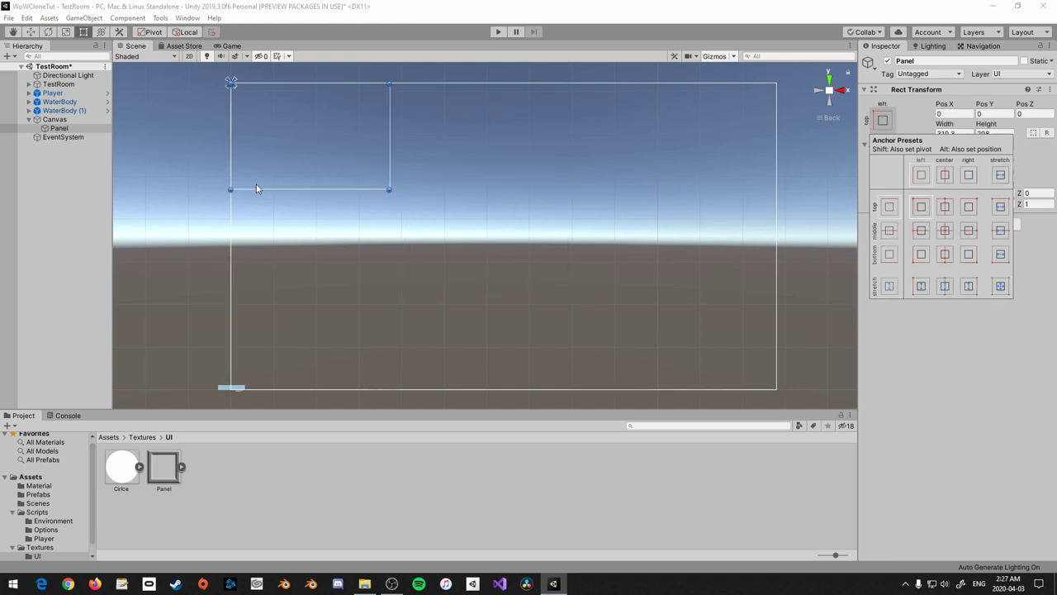
{"action": "scroll", "coordinate": [391, 234], "scroll_direction": "up", "scroll_amount": 2}
{"action": "middle_click_drag", "start_coordinate": [392, 234], "coordinate": [408, 254]}
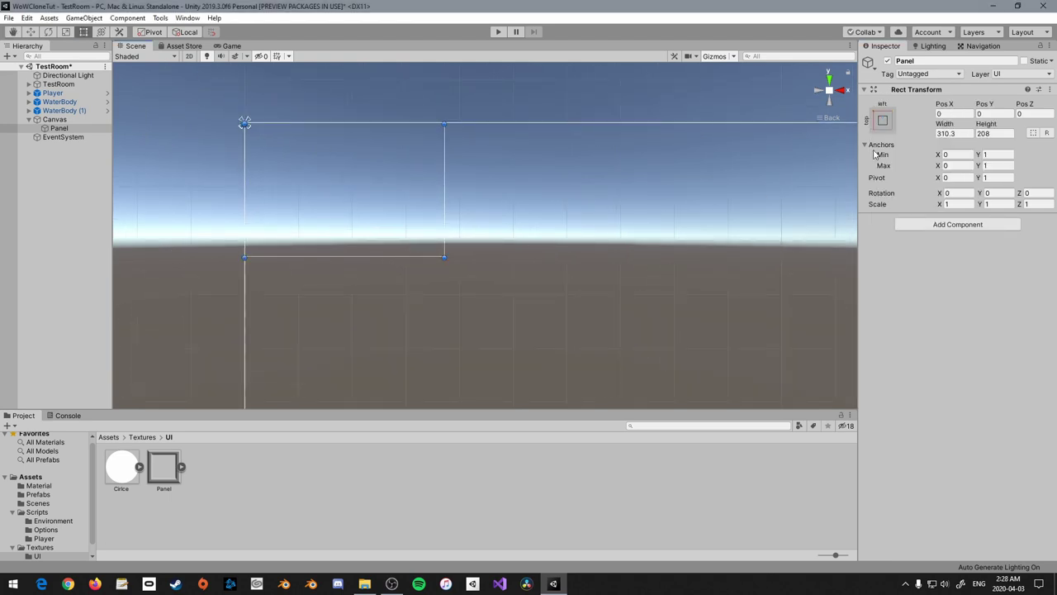
Size the Panel to Width 200 and Height 70
{"action": "left_click", "coordinate": [960, 132]}
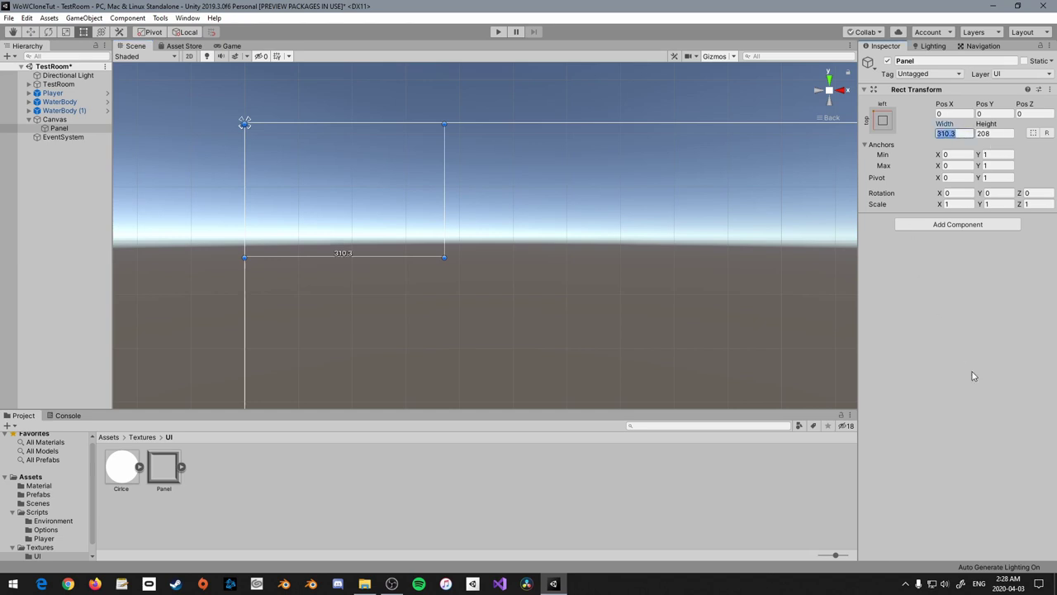
{"action": "type", "text": "200"}
{"action": "key", "text": "Tab"}
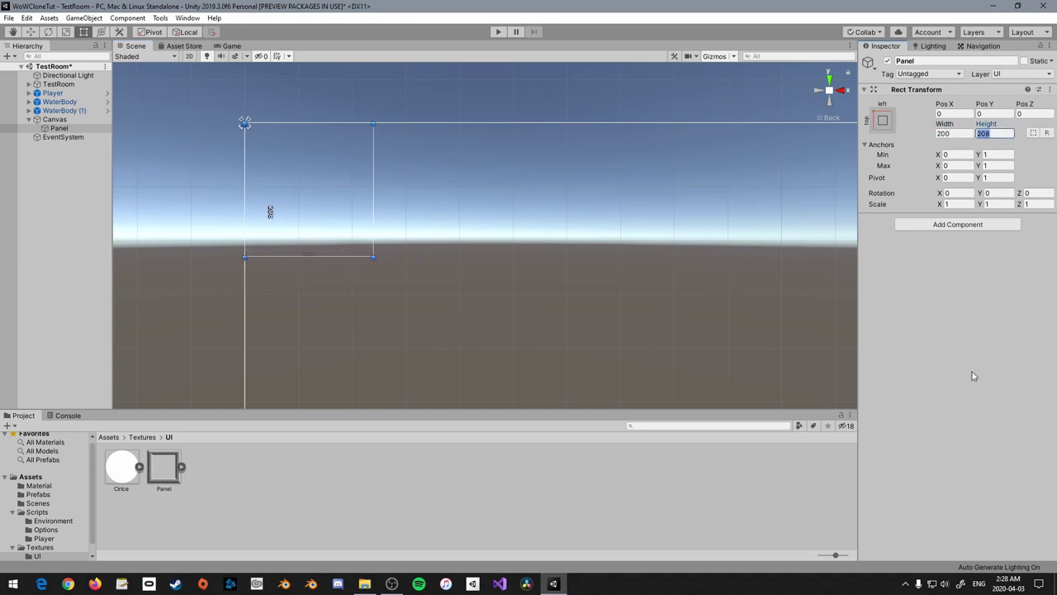
{"action": "type", "text": "70"}
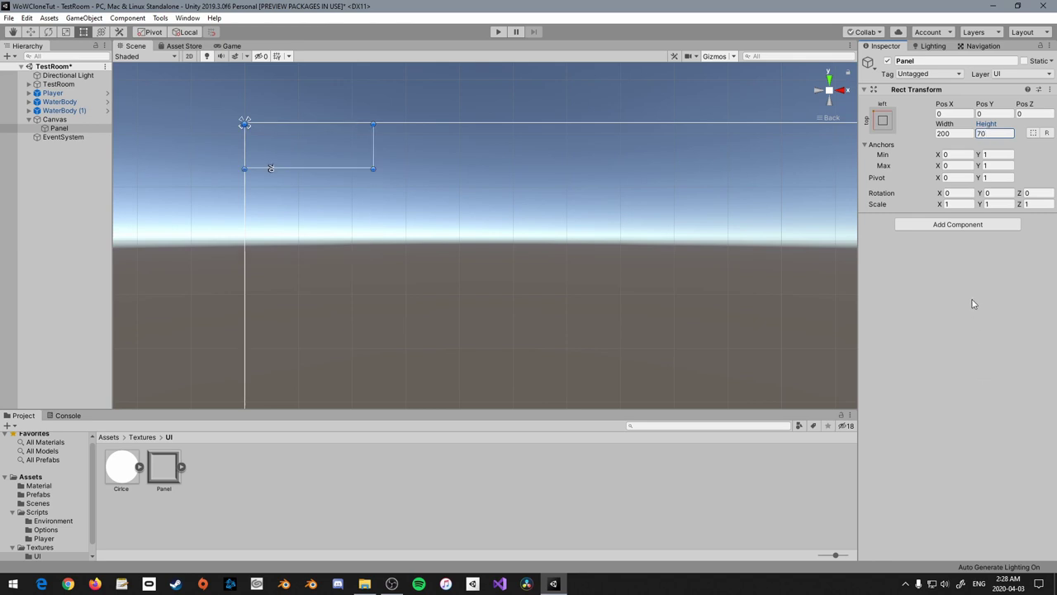
Position the Panel at Pos X 20, Pos Y -20
{"action": "left_click", "coordinate": [946, 113]}
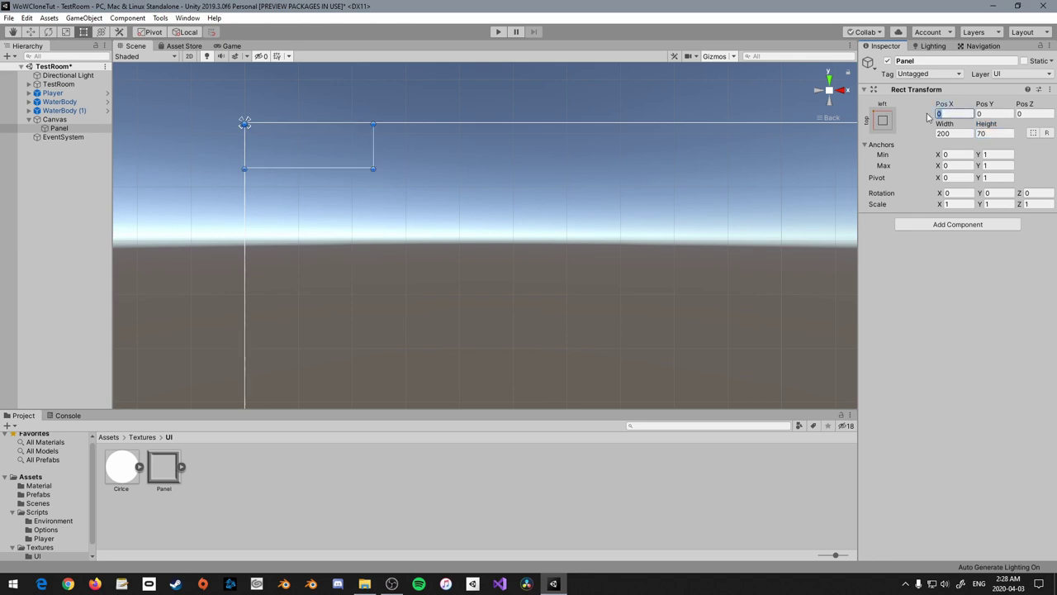
{"action": "type", "text": "20"}
{"action": "key", "text": "Tab"}
{"action": "type", "text": "-20"}
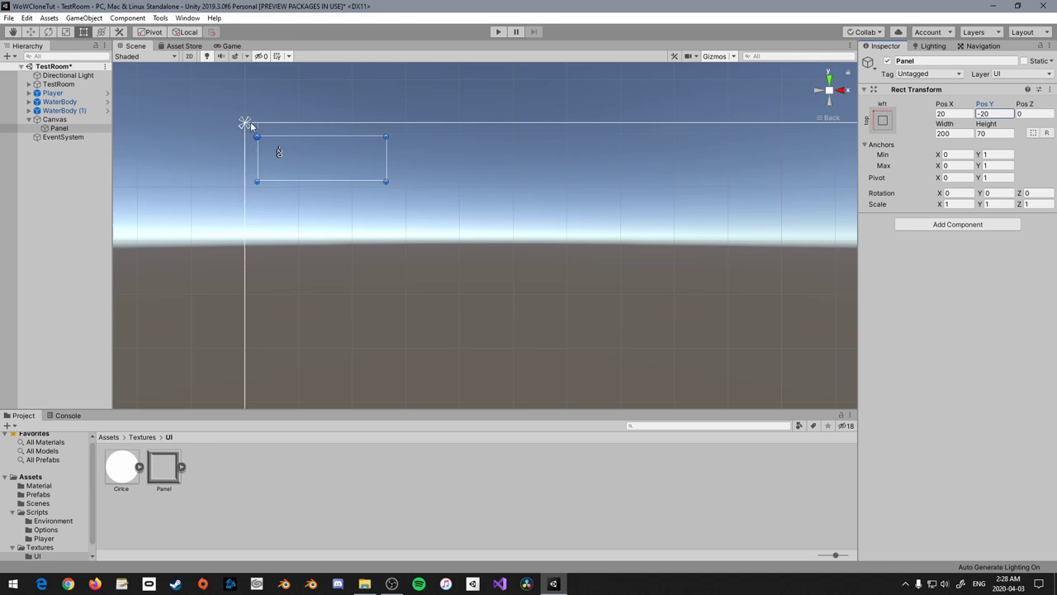
{"action": "scroll", "coordinate": [446, 232], "scroll_direction": "up", "scroll_amount": 3}
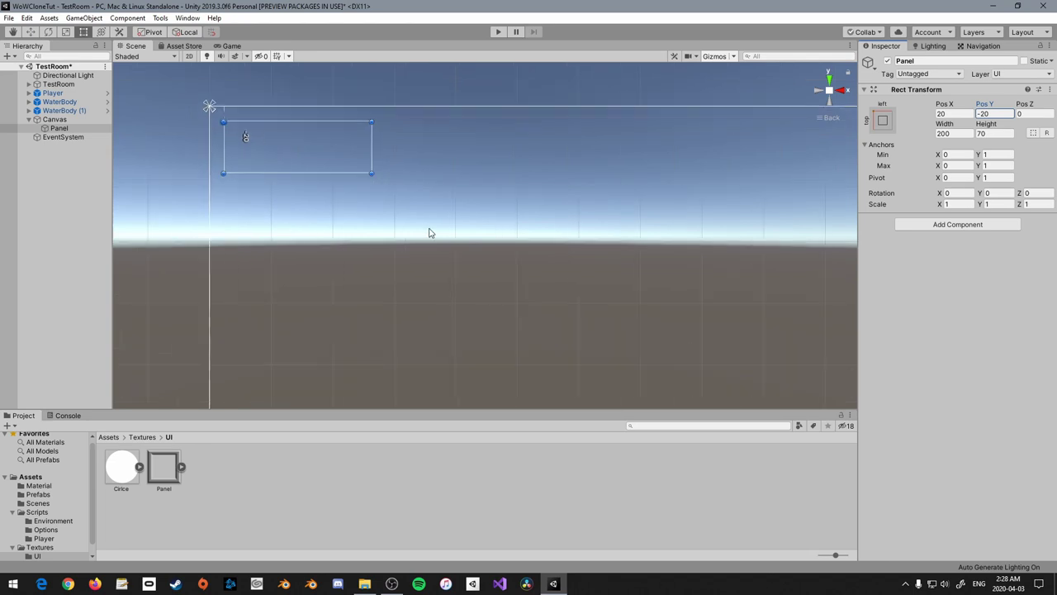
{"action": "middle_click_drag", "start_coordinate": [200, 137], "coordinate": [349, 178]}
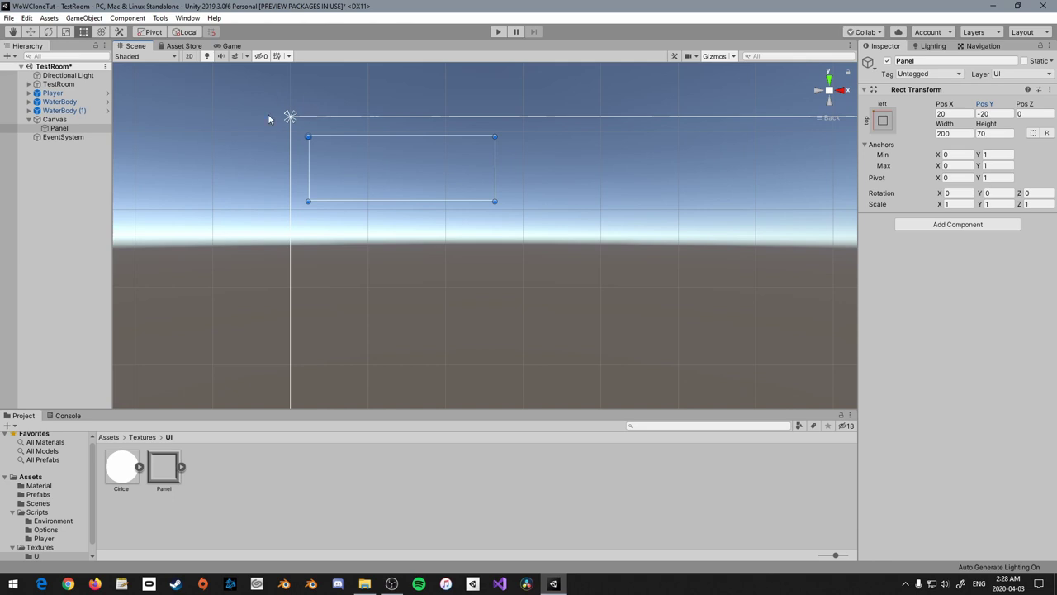
{"action": "scroll", "coordinate": [502, 269], "scroll_direction": "down", "scroll_amount": 5}
{"action": "middle_click_drag", "start_coordinate": [581, 306], "coordinate": [534, 220]}
{"action": "scroll", "coordinate": [431, 246], "scroll_direction": "up", "scroll_amount": 4}
{"action": "right_click", "coordinate": [53, 128]}
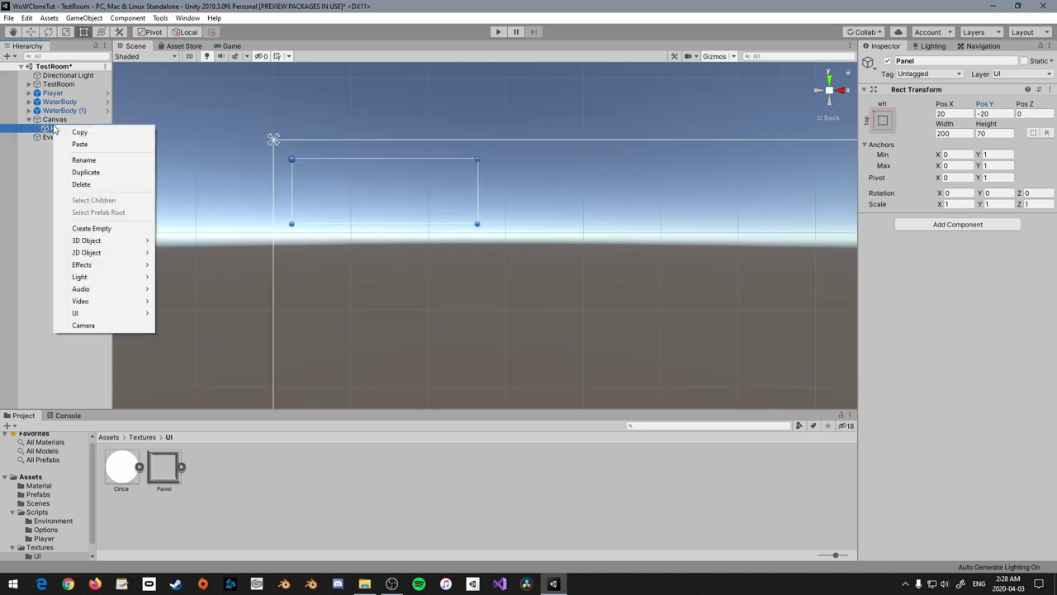
Add a Raw Image to the Panel by mistake, then delete it
{"action": "mouse_move", "coordinate": [83, 313]}
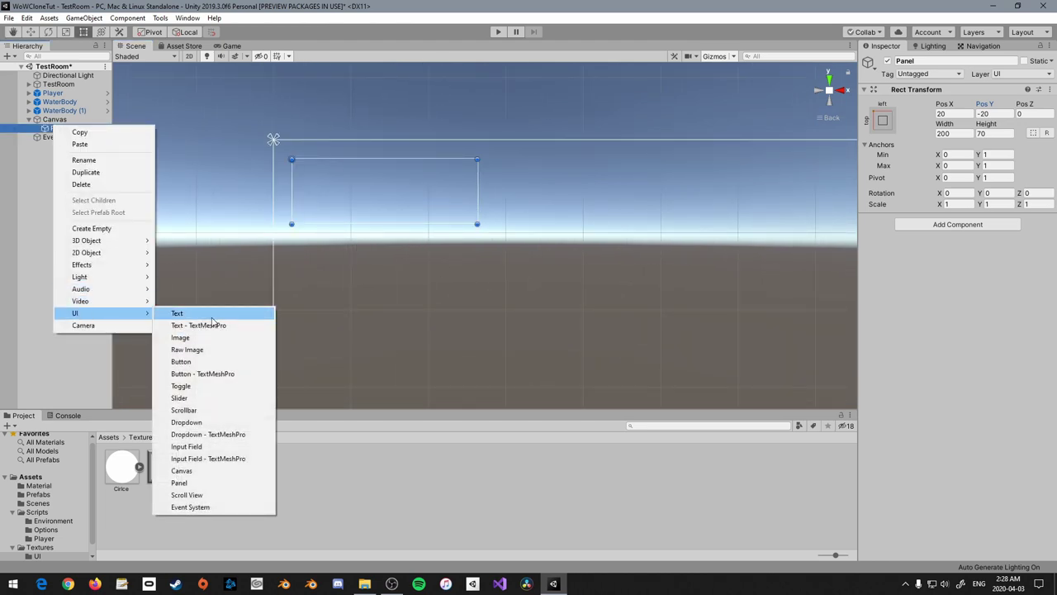
{"action": "left_click", "coordinate": [202, 349]}
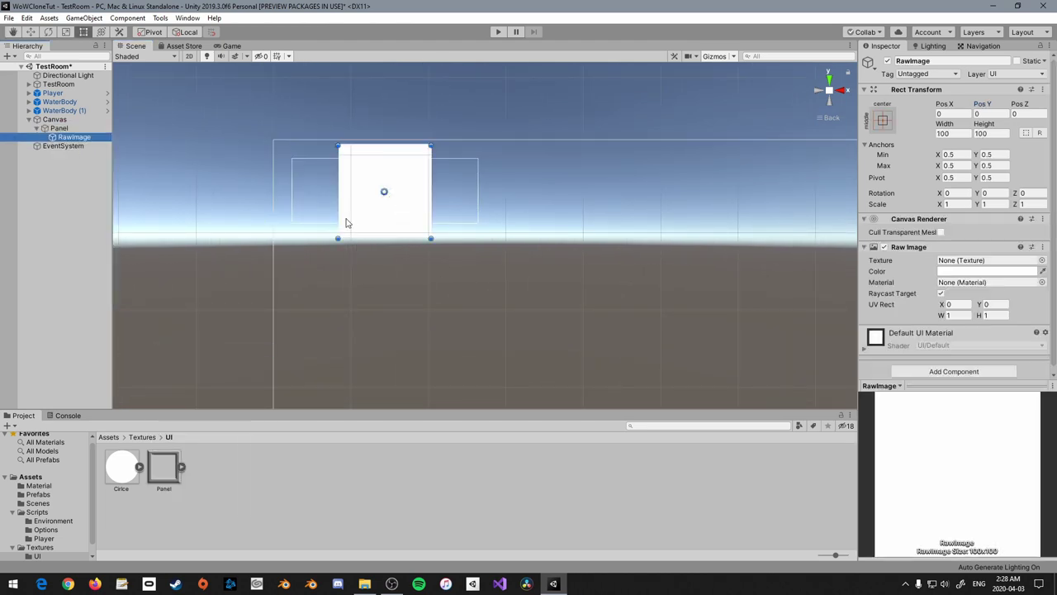
{"action": "key", "text": "Delete"}
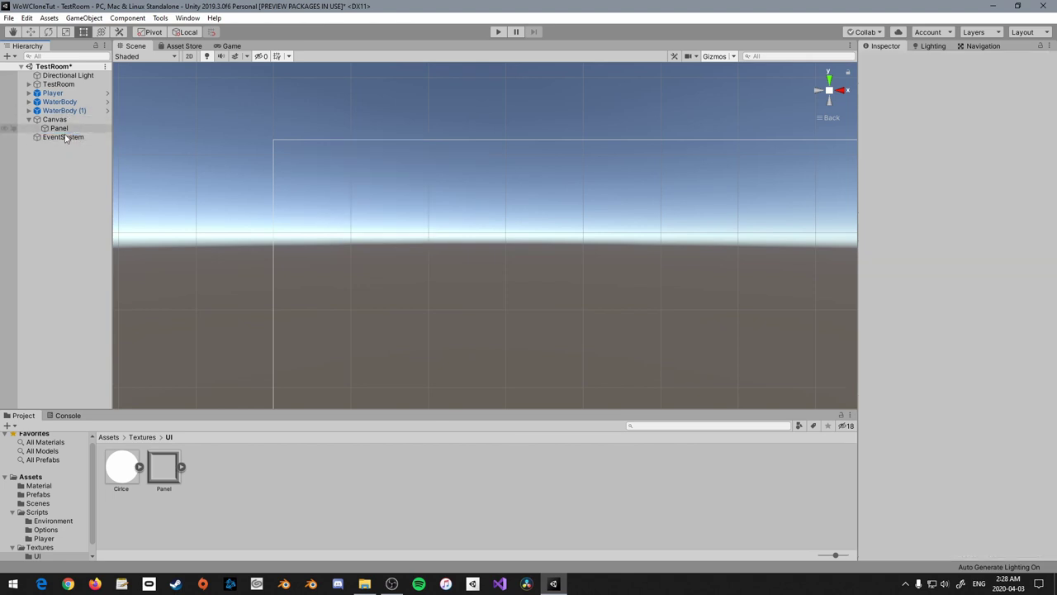
{"action": "right_click", "coordinate": [58, 136]}
{"action": "key", "text": "Escape"}
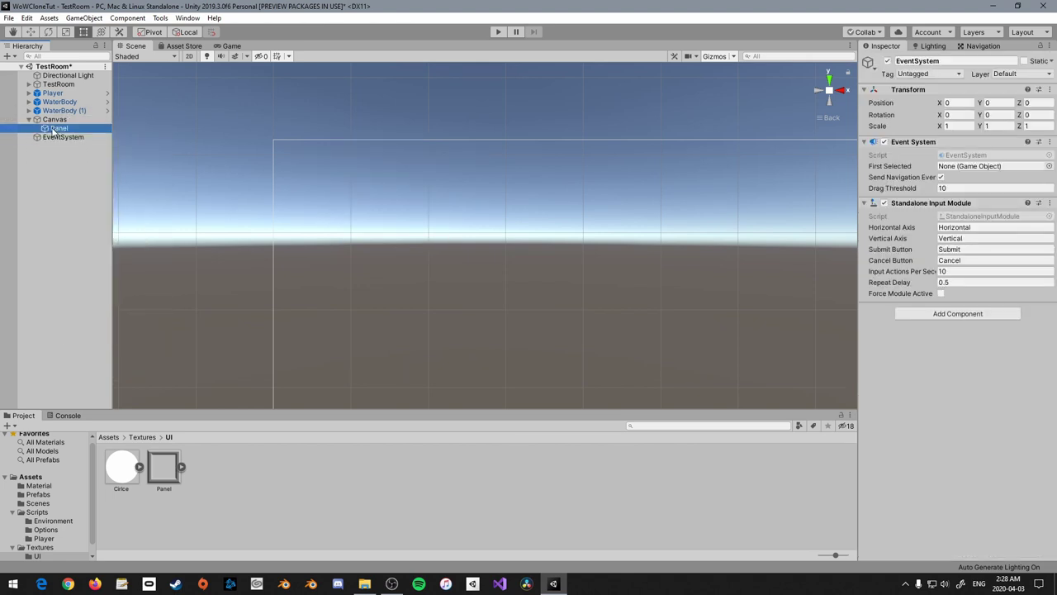
Add an Image inside the Panel using the Circle sprite, sized 70 by 70
{"action": "right_click", "coordinate": [54, 129]}
{"action": "mouse_move", "coordinate": [118, 322]}
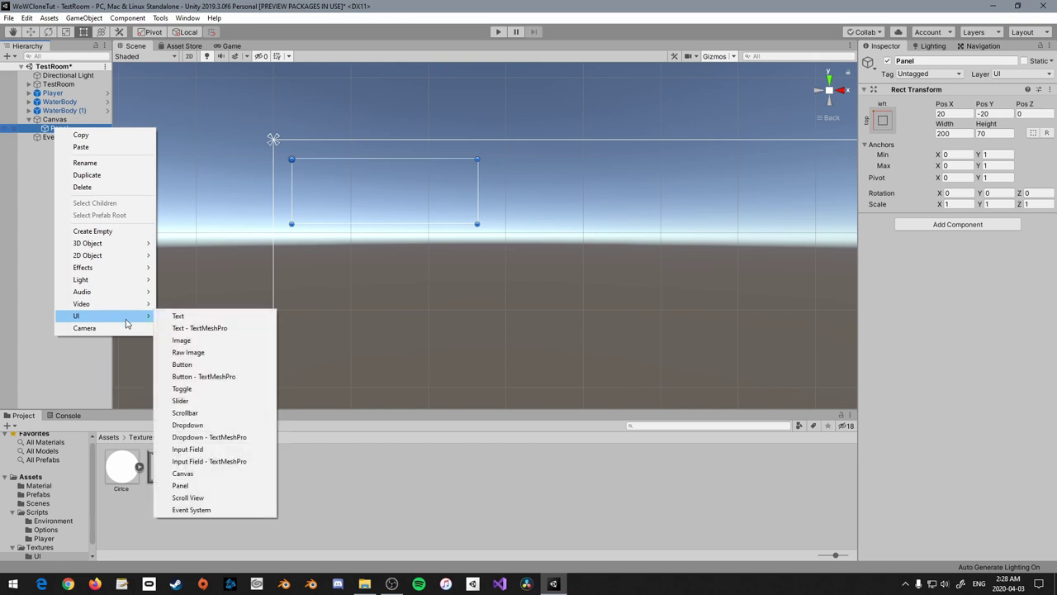
{"action": "left_click", "coordinate": [180, 339]}
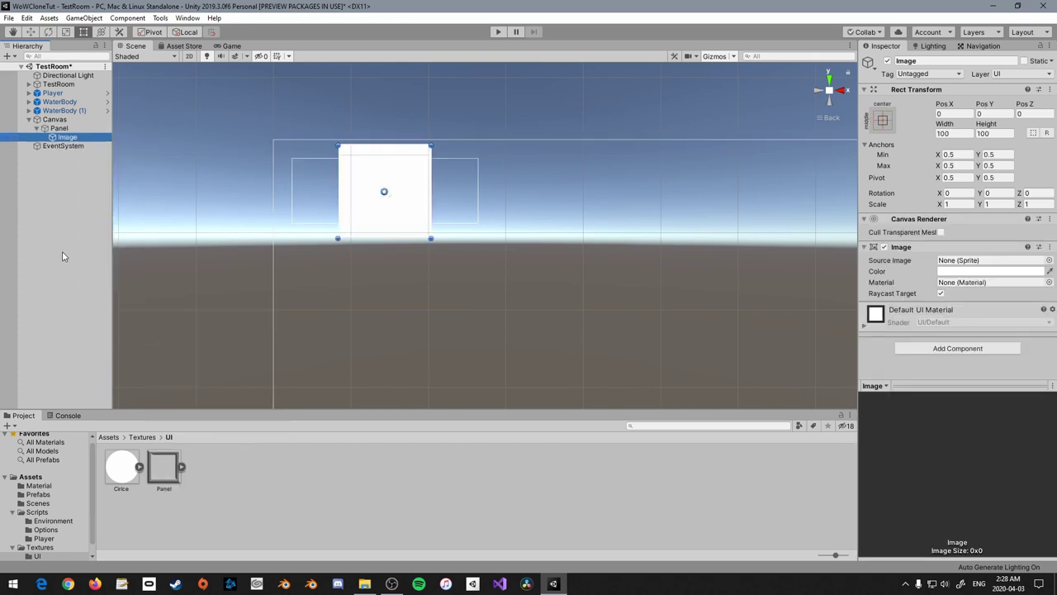
{"action": "left_click", "coordinate": [1049, 260]}
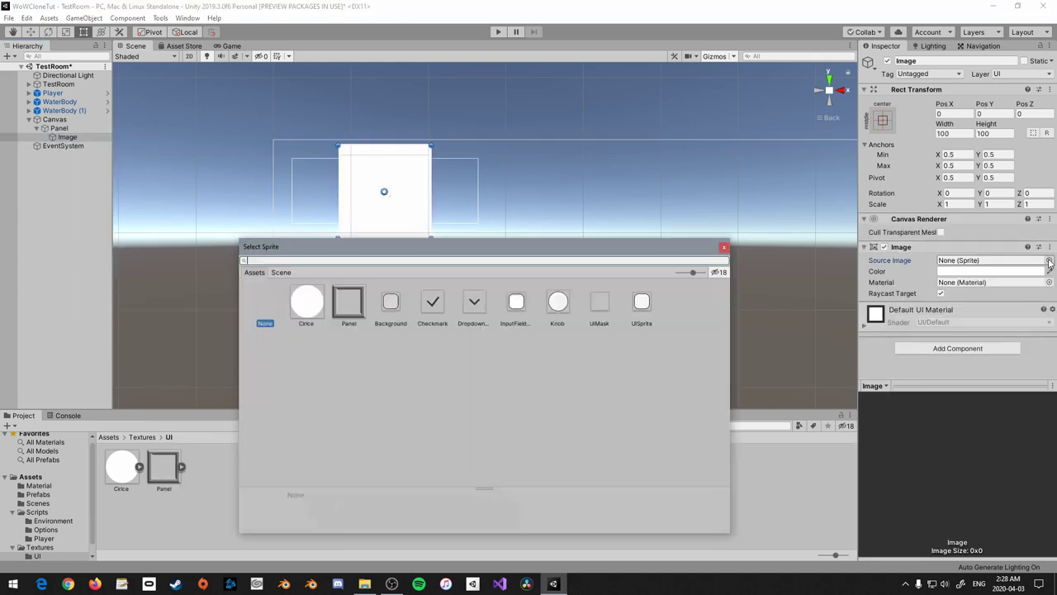
{"action": "double_click", "coordinate": [305, 300]}
{"action": "left_click", "coordinate": [945, 133]}
{"action": "type", "text": "70"}
{"action": "key", "text": "Tab"}
{"action": "type", "text": "70"}
Anchor the circle to the Panel's middle-left and move it to the left end
{"action": "scroll", "coordinate": [496, 239], "scroll_direction": "up", "scroll_amount": 2}
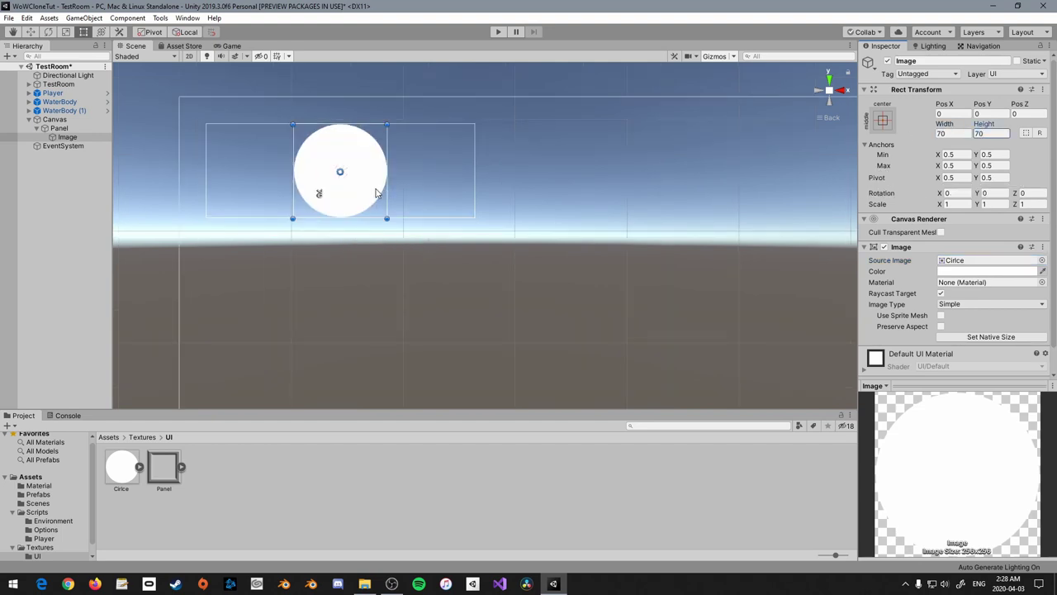
{"action": "left_click", "coordinate": [883, 120]}
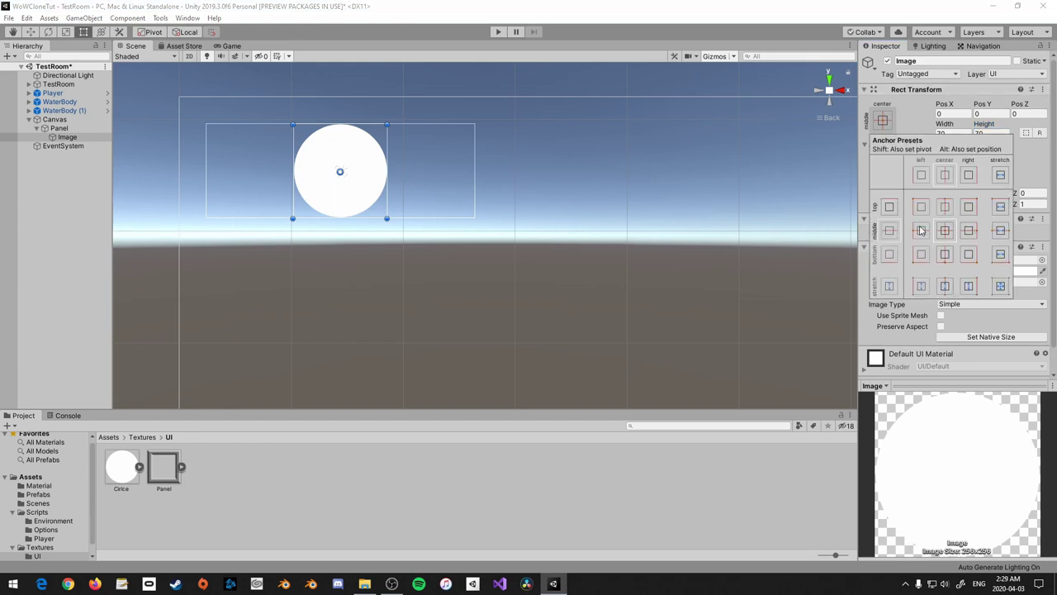
{"action": "left_click", "coordinate": [921, 230]}
{"action": "left_click", "coordinate": [369, 196]}
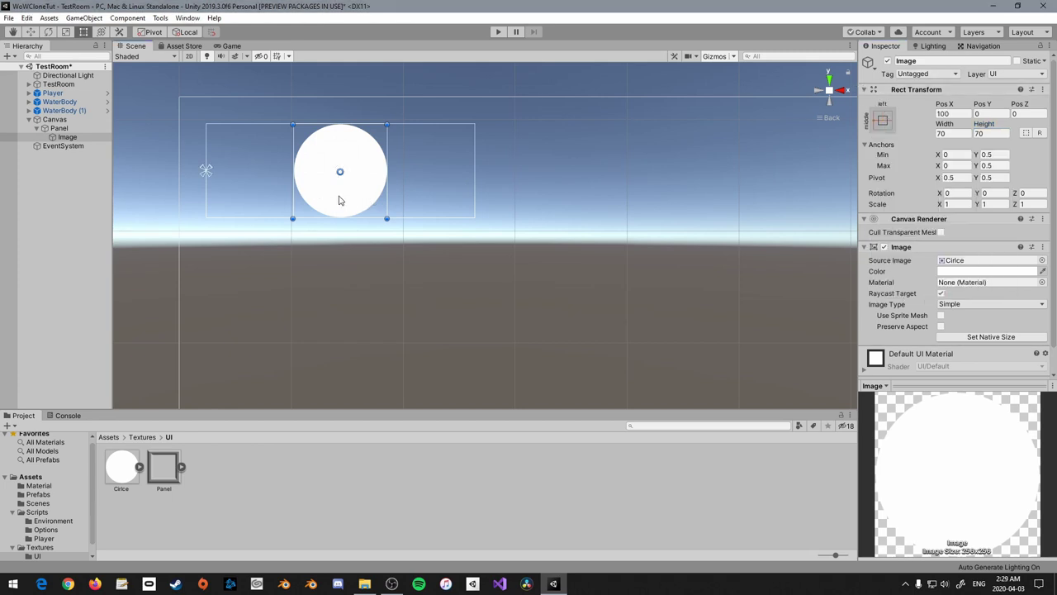
{"action": "left_click_drag", "start_coordinate": [345, 194], "coordinate": [270, 195]}
{"action": "left_click", "coordinate": [73, 129]}
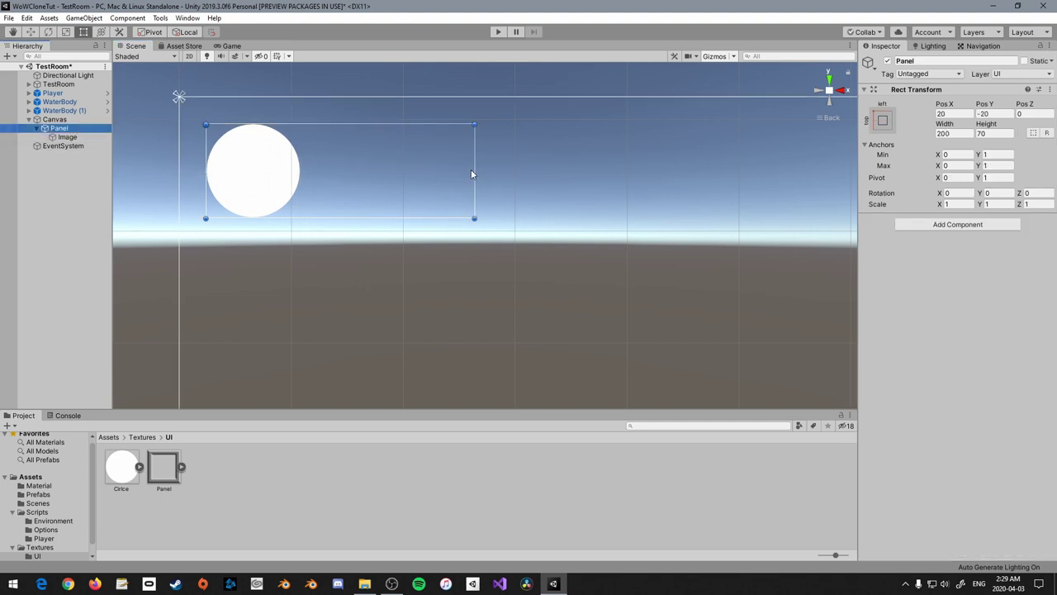
{"action": "mouse_move", "coordinate": [474, 170]}
{"action": "left_mouse_down"}
{"action": "mouse_move", "coordinate": [641, 169]}
{"action": "mouse_move", "coordinate": [466, 170]}
{"action": "left_mouse_up"}
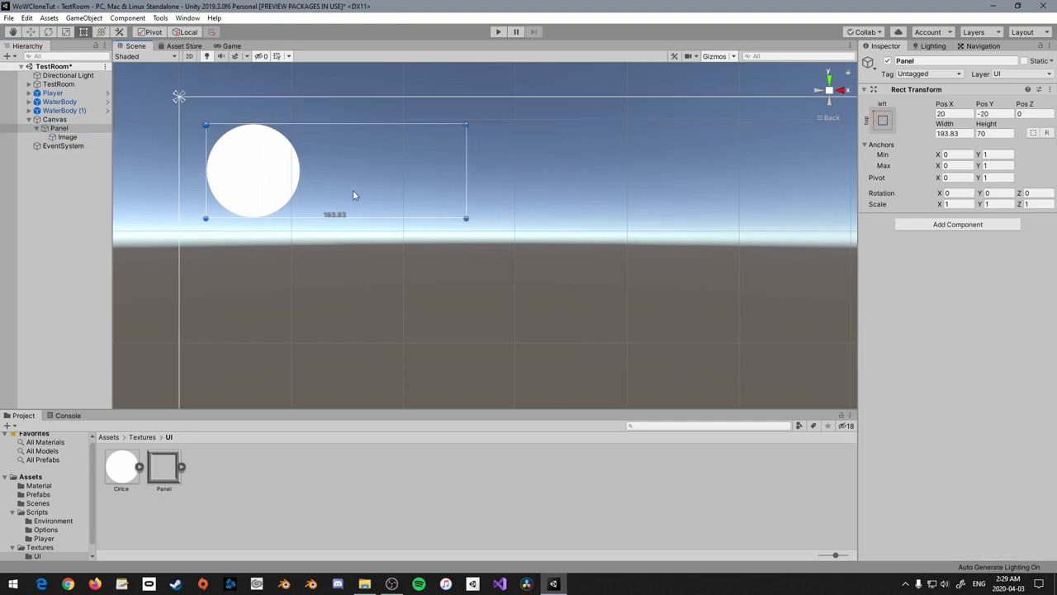
{"action": "mouse_move", "coordinate": [206, 180]}
{"action": "left_mouse_down"}
{"action": "mouse_move", "coordinate": [149, 180]}
{"action": "mouse_move", "coordinate": [206, 180]}
{"action": "left_mouse_up"}
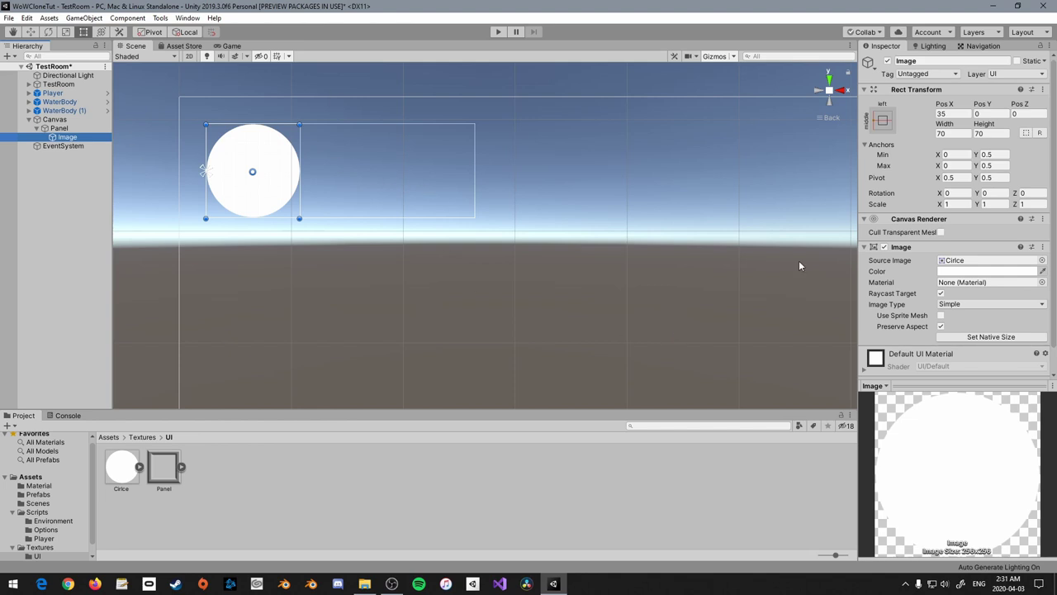
{"action": "left_click", "coordinate": [1029, 273]}
Tint the circle image black
{"action": "left_click_drag", "start_coordinate": [73, 95], "coordinate": [29, 159]}
{"action": "left_click", "coordinate": [126, 9]}
{"action": "left_click", "coordinate": [399, 519]}
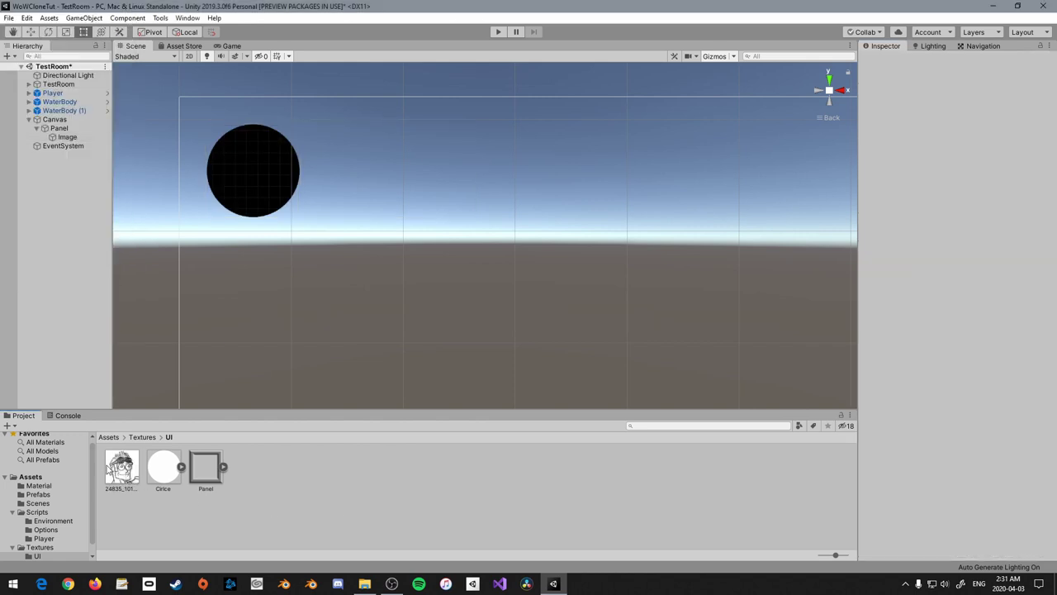
Set the imported portrait picture's texture type to Sprite (2D and UI)
{"action": "left_click", "coordinate": [122, 468]}
{"action": "left_click", "coordinate": [1006, 89]}
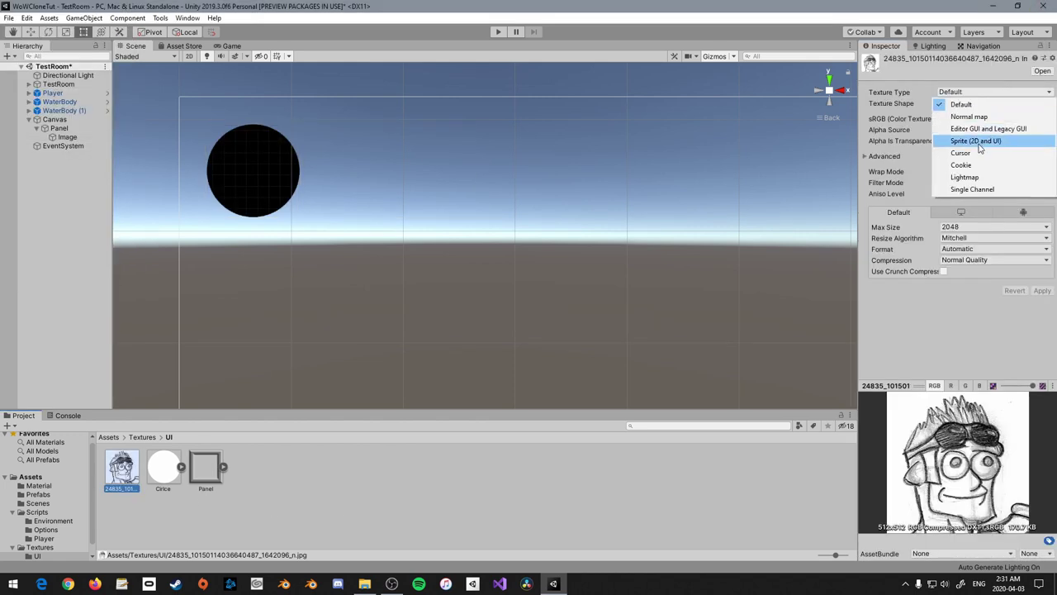
{"action": "left_click", "coordinate": [977, 141]}
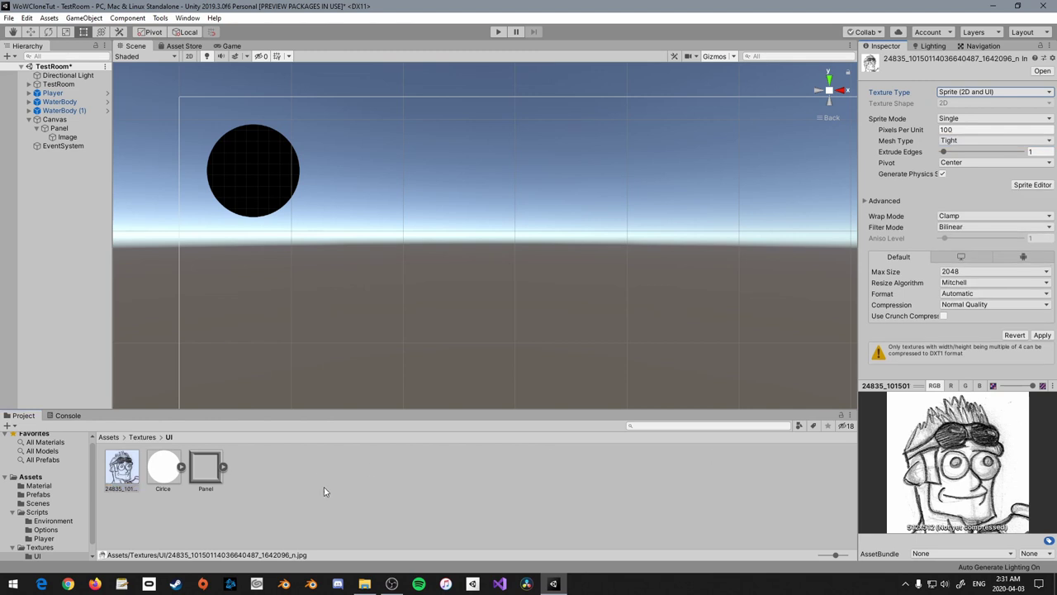
Duplicate the black circle and give the copy the sketch face sprite
{"action": "left_click", "coordinate": [272, 169]}
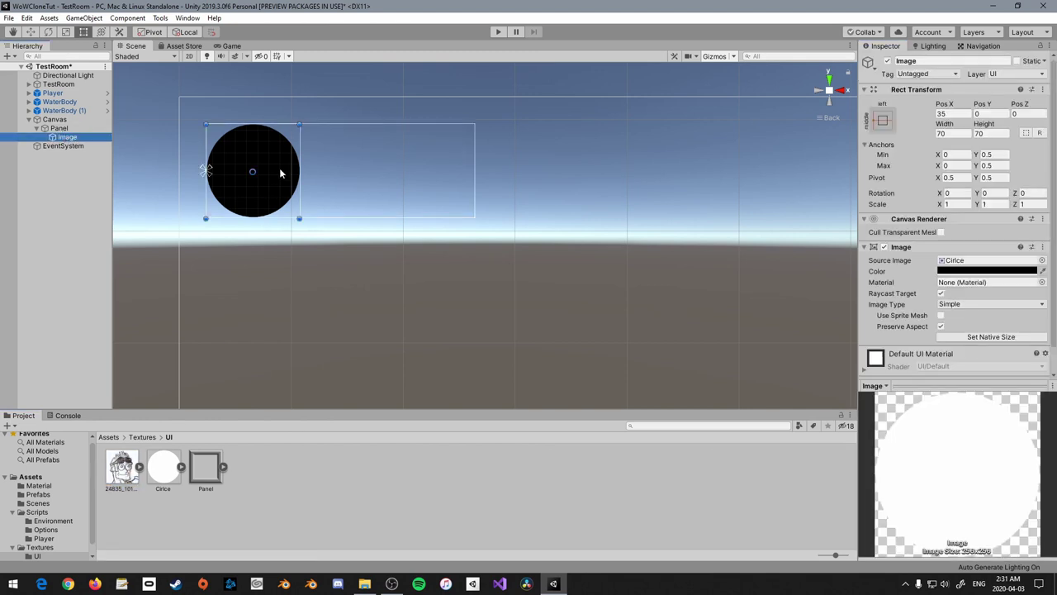
{"action": "key", "text": "ctrl+d"}
{"action": "left_click", "coordinate": [1042, 261]}
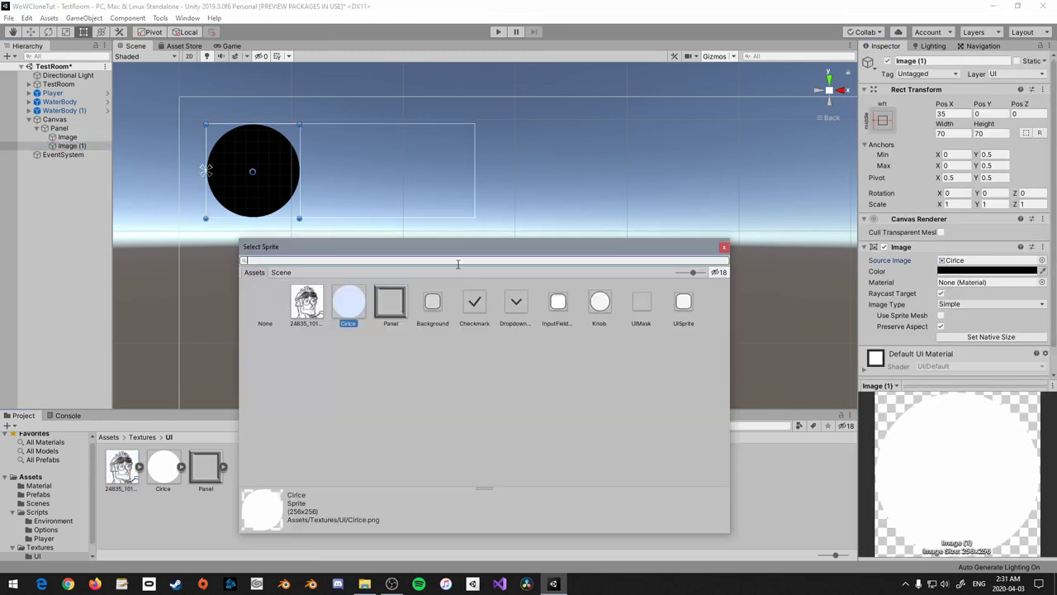
{"action": "left_click", "coordinate": [307, 304]}
{"action": "left_click", "coordinate": [724, 246]}
Tint the sketch copy white and shrink it to about 62 so the black edge shows
{"action": "left_click", "coordinate": [987, 270]}
{"action": "left_click_drag", "start_coordinate": [91, 123], "coordinate": [38, 74]}
{"action": "left_click", "coordinate": [125, 9]}
{"action": "scroll", "coordinate": [347, 190], "scroll_direction": "up", "scroll_amount": 3}
{"action": "left_click_drag", "start_coordinate": [408, 258], "coordinate": [399, 248]}
{"action": "left_click", "coordinate": [73, 137]}
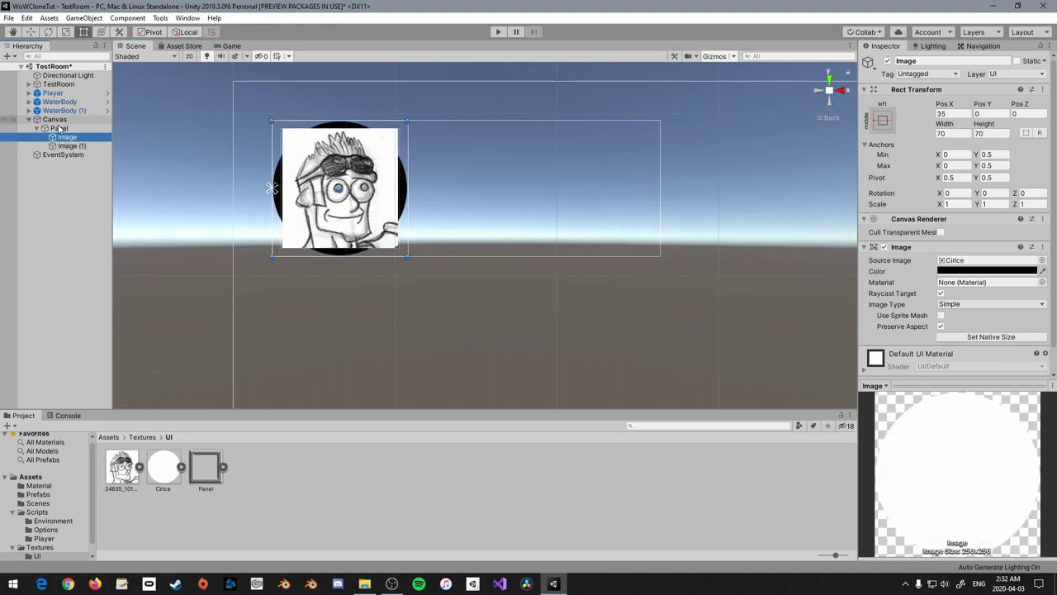
Duplicate the black circle again and shrink the copy slightly inside the ring
{"action": "key", "text": "ctrl+d"}
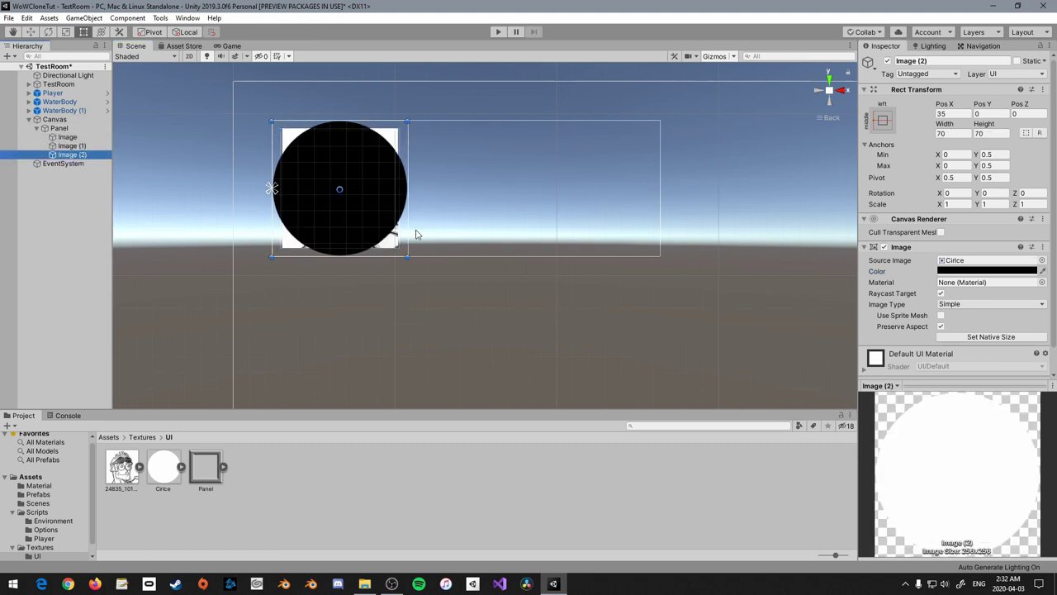
{"action": "middle_click_drag", "start_coordinate": [406, 254], "coordinate": [407, 256]}
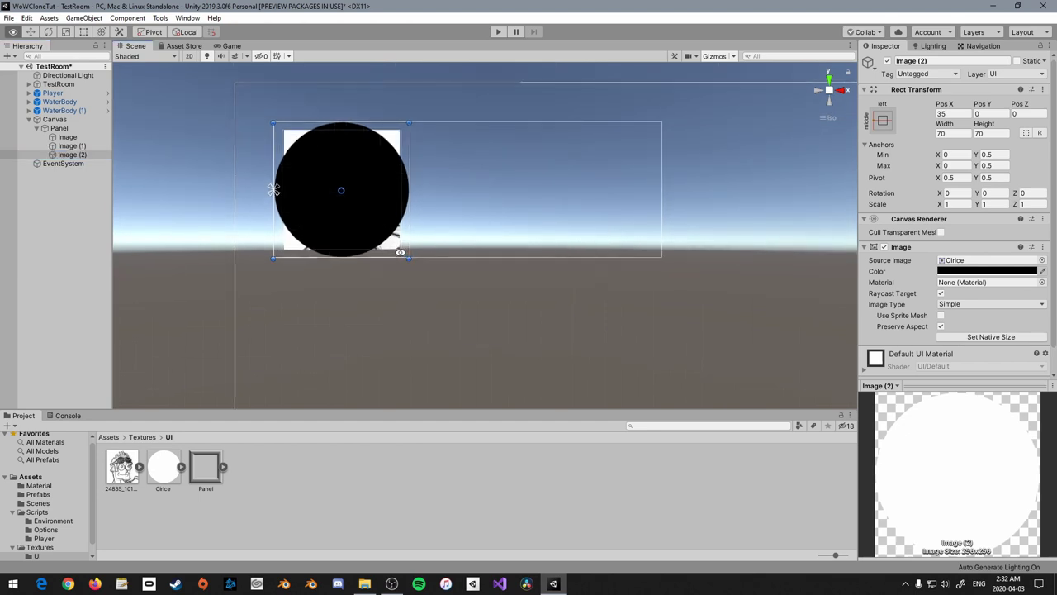
{"action": "left_click", "coordinate": [829, 90]}
{"action": "left_click", "coordinate": [836, 94]}
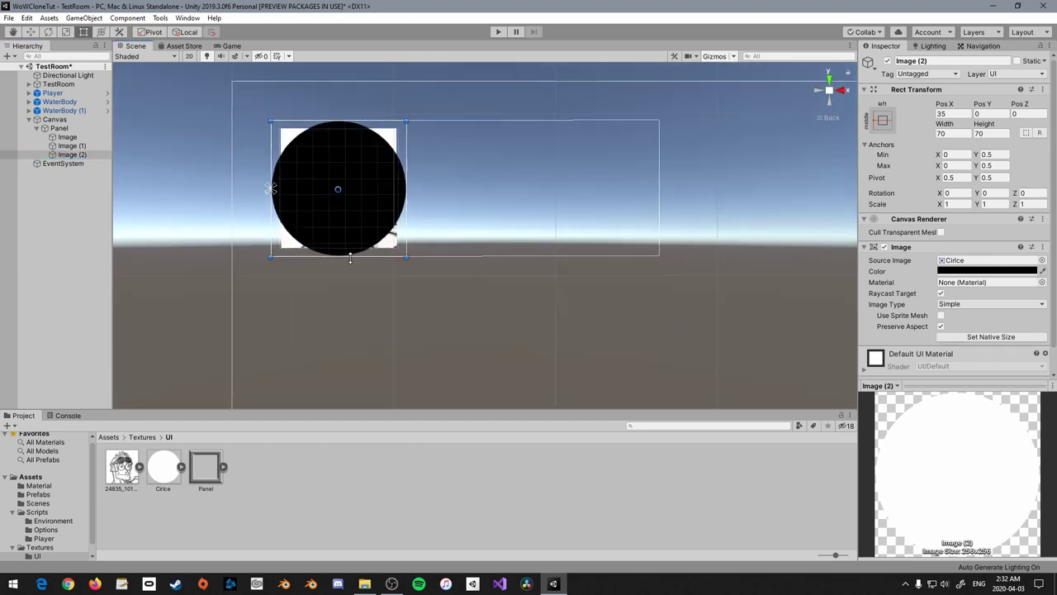
{"action": "left_click_drag", "start_coordinate": [406, 257], "coordinate": [397, 247]}
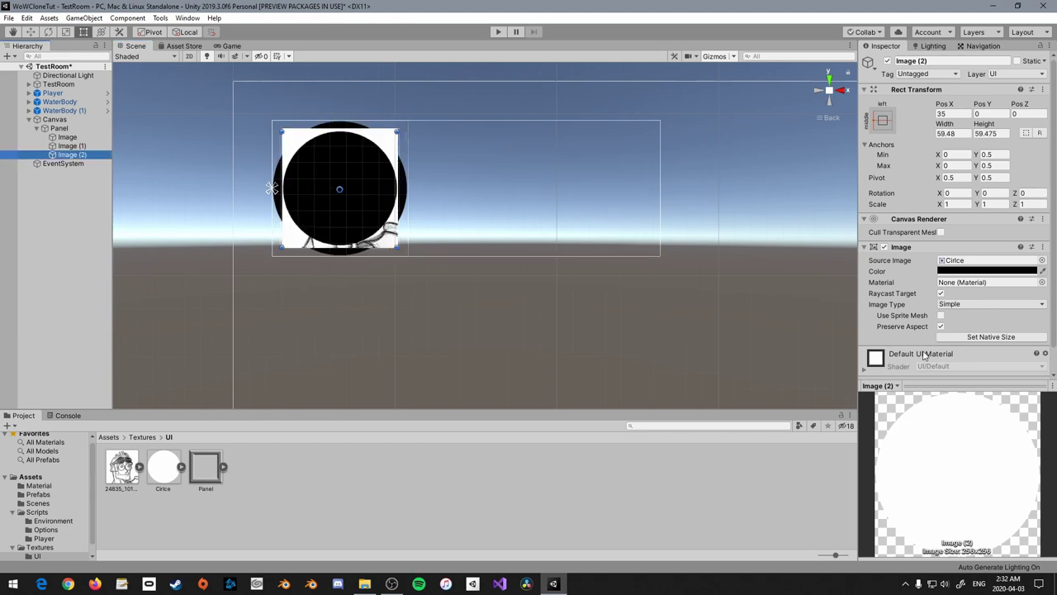
Add a Mask component to the new circle and nest the sketch image under it
{"action": "scroll", "coordinate": [949, 289], "scroll_direction": "down", "scroll_amount": 2}
{"action": "left_click", "coordinate": [928, 366]}
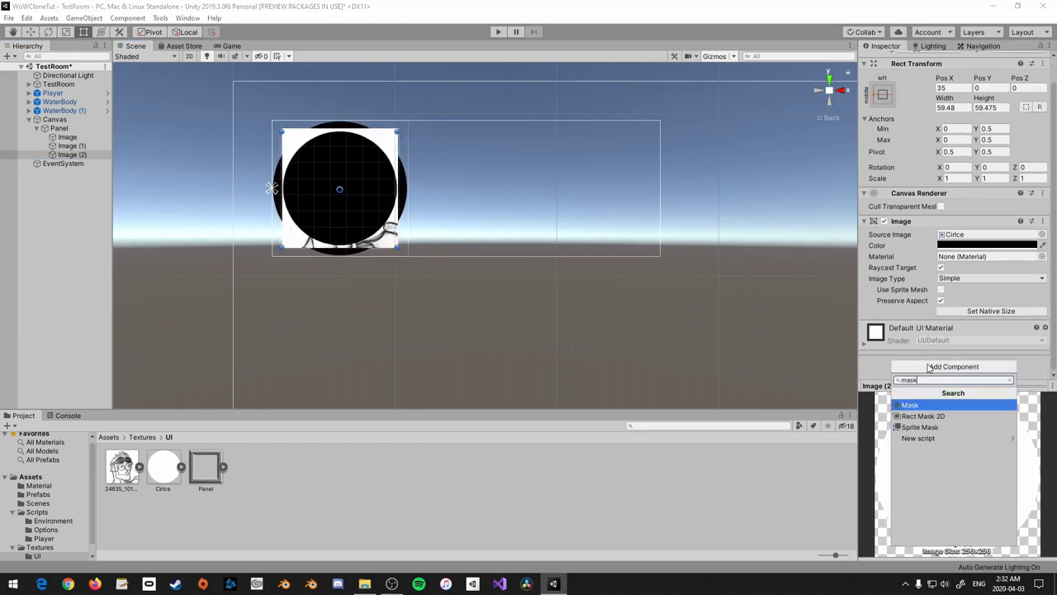
{"action": "key", "text": "Return"}
{"action": "left_click_drag", "start_coordinate": [71, 155], "coordinate": [70, 146]}
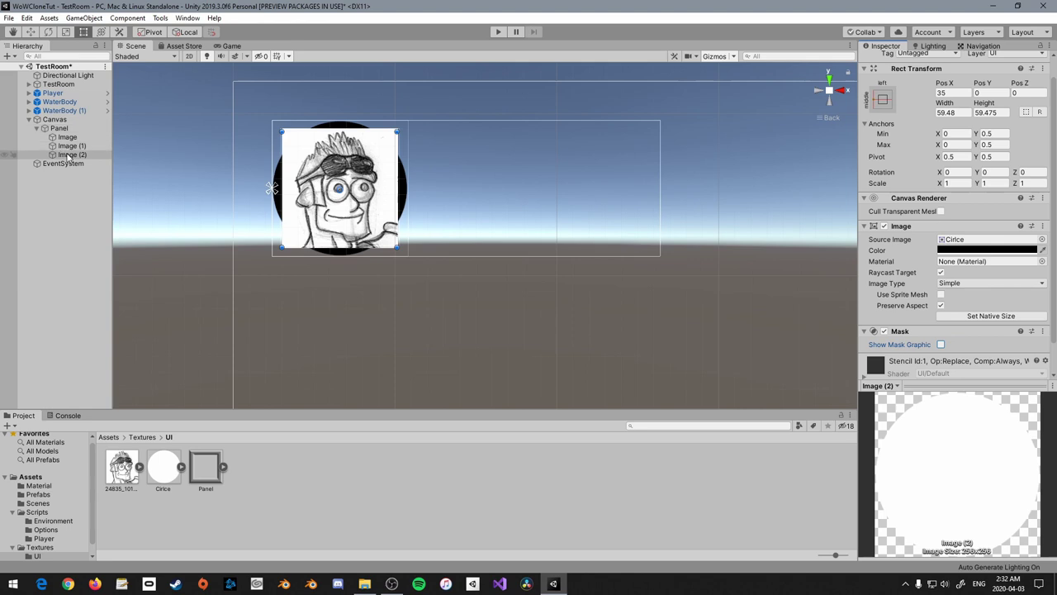
{"action": "left_click", "coordinate": [68, 147]}
{"action": "left_click_drag", "start_coordinate": [72, 156], "coordinate": [73, 147]}
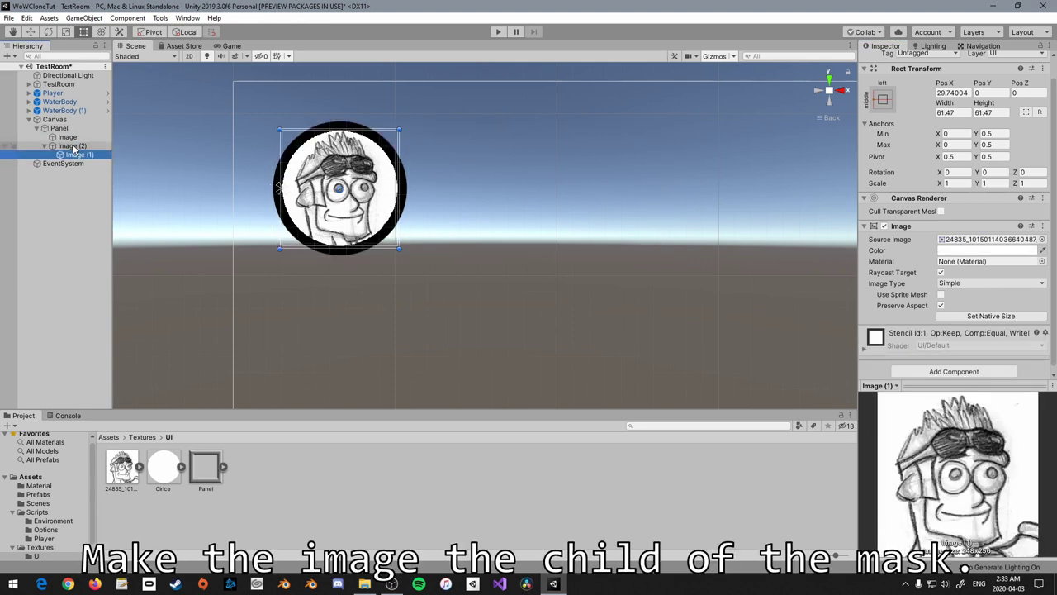
{"action": "left_click", "coordinate": [70, 189]}
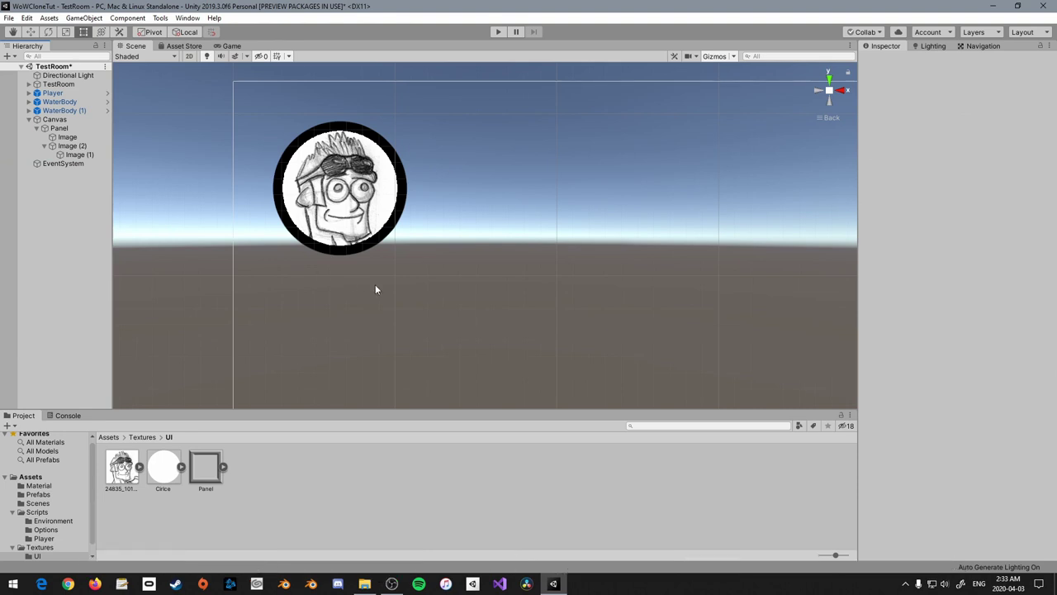
Frame the masked portrait in the Scene view and select the sketch image
{"action": "scroll", "coordinate": [395, 239], "scroll_direction": "up", "scroll_amount": 6}
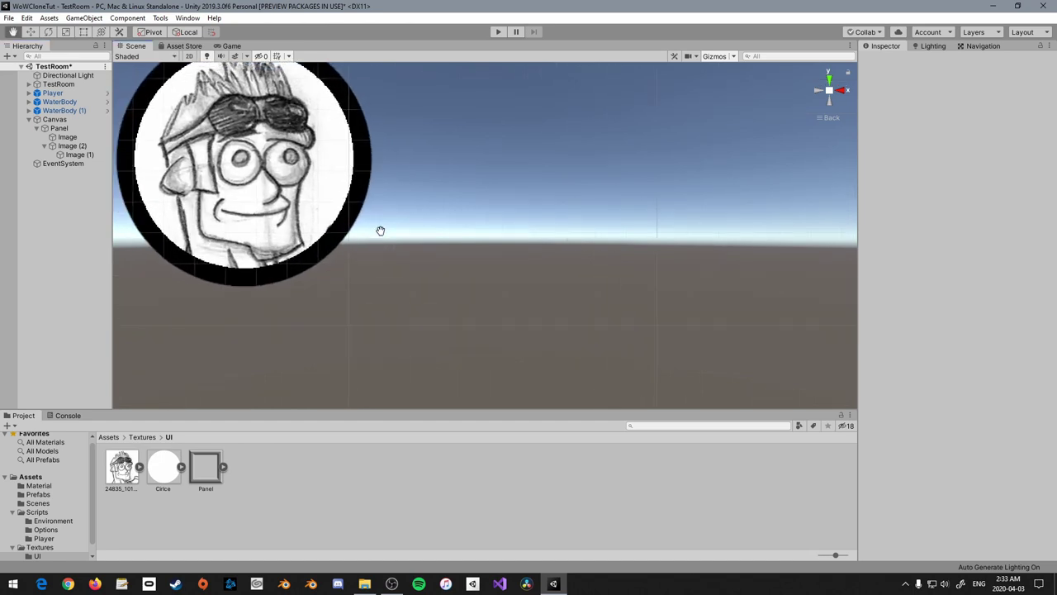
{"action": "middle_click_drag", "start_coordinate": [379, 231], "coordinate": [499, 243]}
{"action": "scroll", "coordinate": [433, 270], "scroll_direction": "up", "scroll_amount": 2}
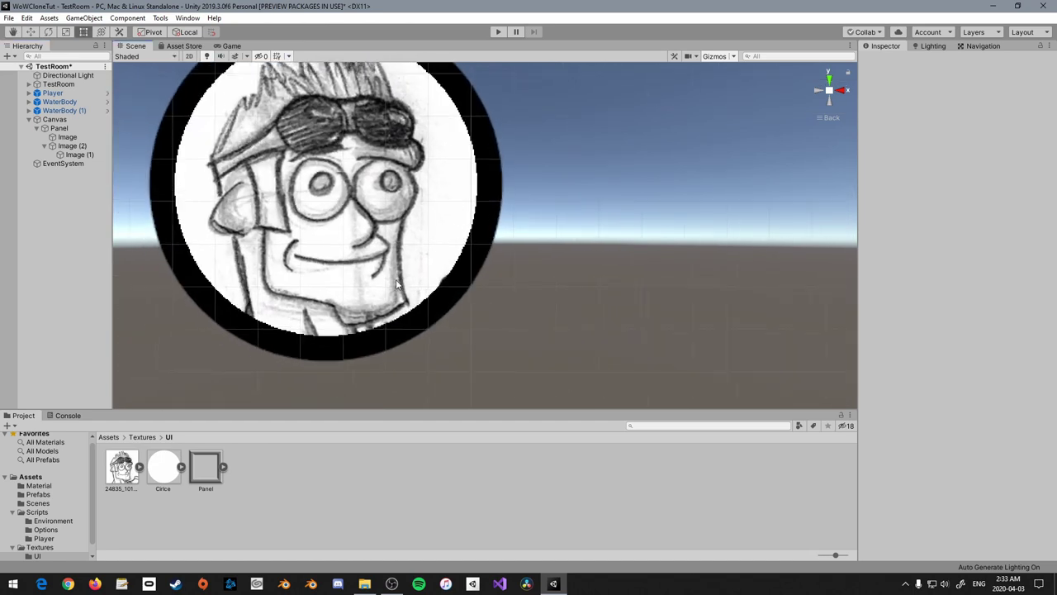
{"action": "scroll", "coordinate": [395, 279], "scroll_direction": "down", "scroll_amount": 3}
{"action": "left_click", "coordinate": [74, 155]}
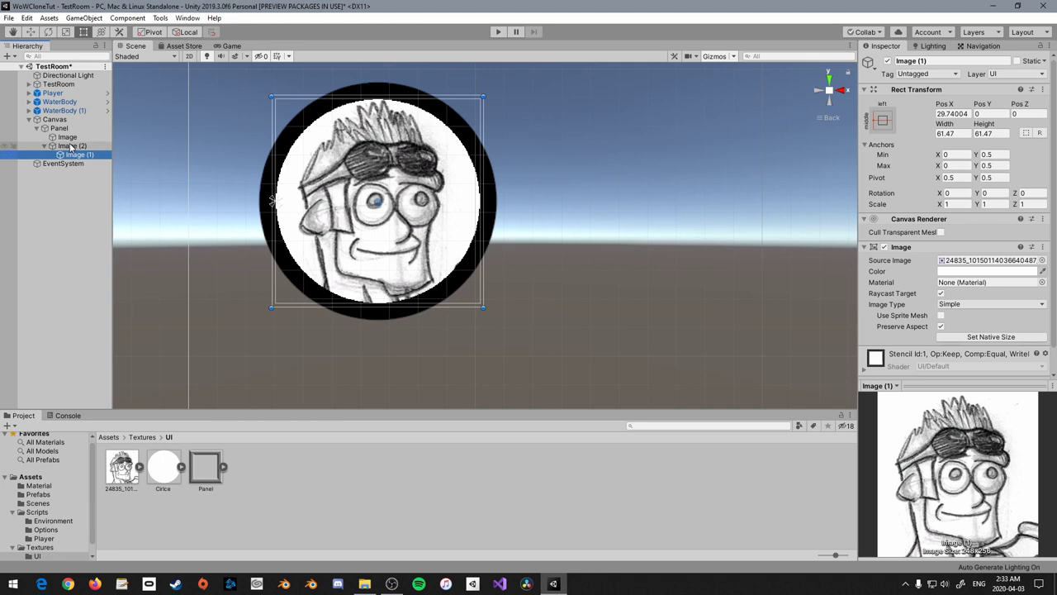
{"action": "scroll", "coordinate": [909, 355], "scroll_direction": "down", "scroll_amount": 1}
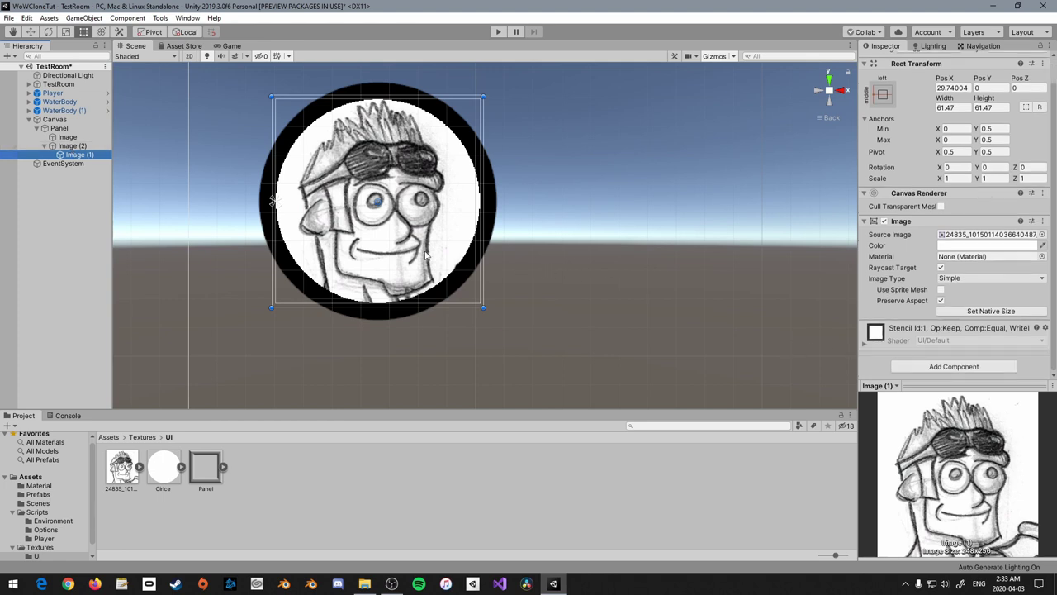
Rename the sketch image to PortraitImage and the mask circle to PortraitMask
{"action": "scroll", "coordinate": [469, 276], "scroll_direction": "down", "scroll_amount": 4}
{"action": "scroll", "coordinate": [474, 284], "scroll_direction": "up", "scroll_amount": 1}
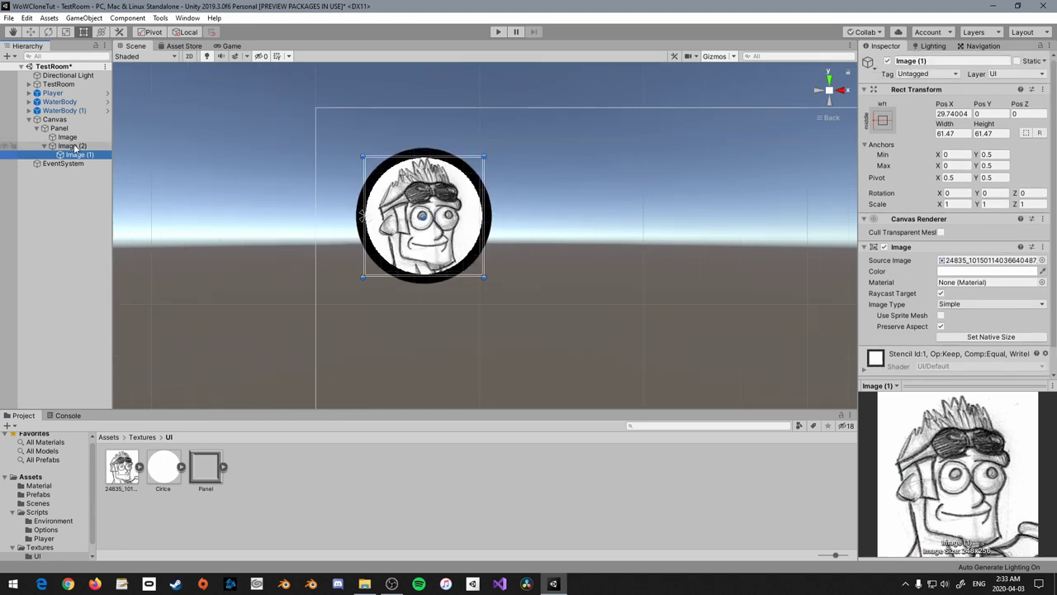
{"action": "left_click", "coordinate": [933, 60]}
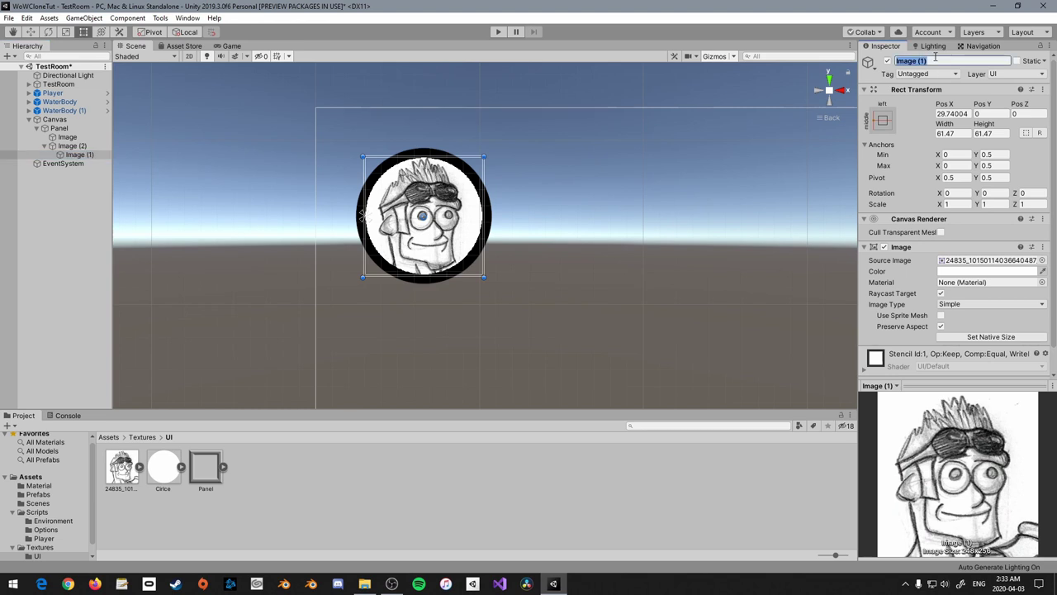
{"action": "type", "text": "Por"}
{"action": "left_click", "coordinate": [71, 146]}
{"action": "left_click", "coordinate": [916, 61]}
{"action": "type", "text": "PortraitMask"}
{"action": "left_click", "coordinate": [67, 136]}
Rename the outer black circle to Portrait and nest PortraitMask inside it
{"action": "left_click", "coordinate": [957, 60]}
{"action": "type", "text": "Portrait"}
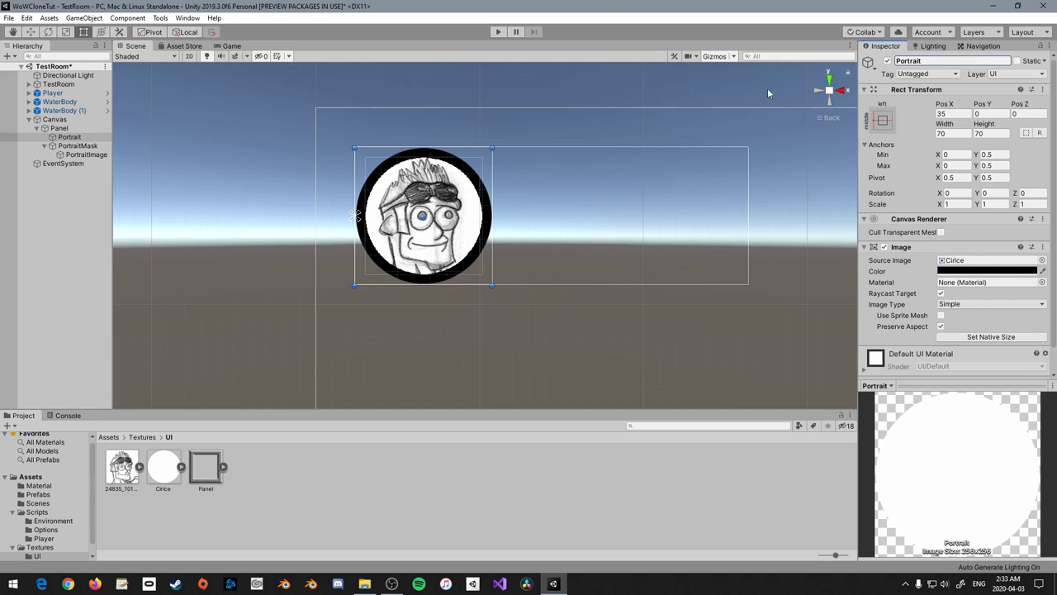
{"action": "left_click", "coordinate": [75, 145]}
{"action": "left_click_drag", "start_coordinate": [75, 145], "coordinate": [69, 136]}
{"action": "left_click", "coordinate": [44, 137]}
{"action": "left_click", "coordinate": [523, 468]}
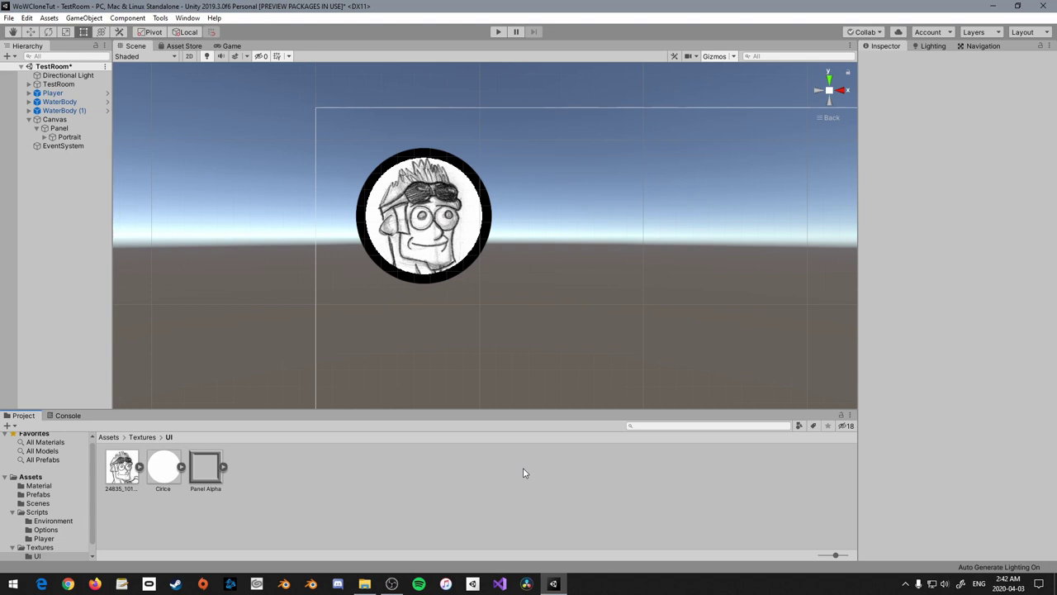
{"action": "right_click", "coordinate": [84, 137]}
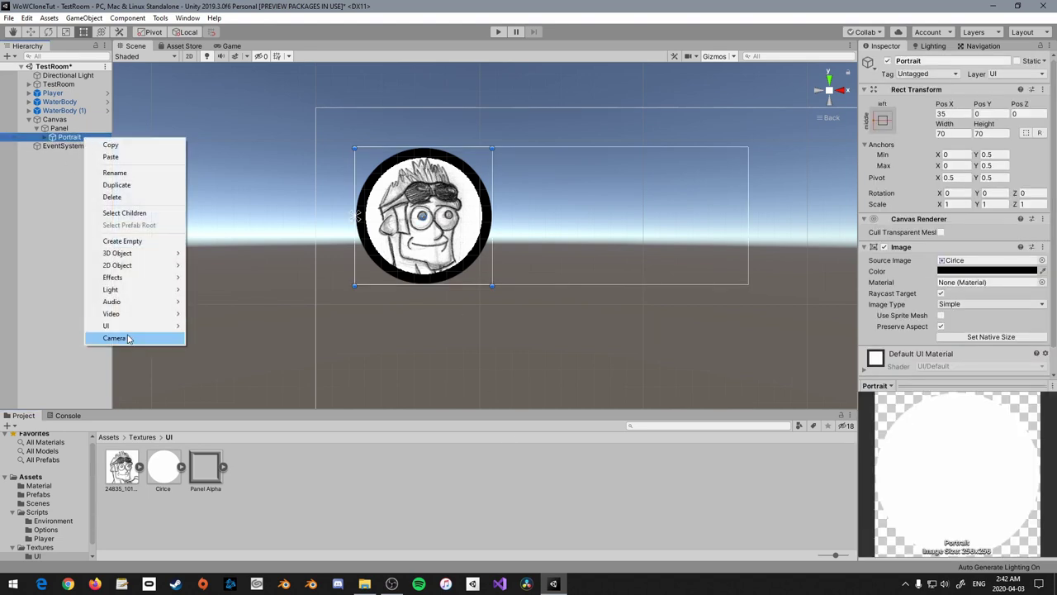
Add a new UI Image and move it directly under Panel, after Portrait
{"action": "mouse_move", "coordinate": [129, 328]}
{"action": "left_click", "coordinate": [214, 350]}
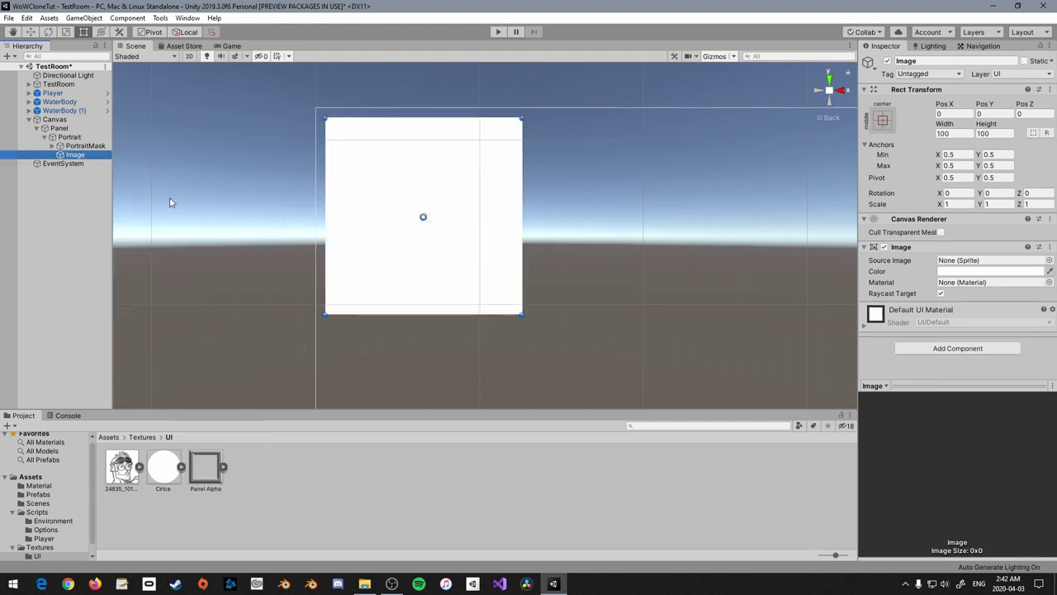
{"action": "left_click", "coordinate": [85, 145]}
{"action": "left_click", "coordinate": [69, 137]}
{"action": "left_click_drag", "start_coordinate": [76, 154], "coordinate": [70, 143]}
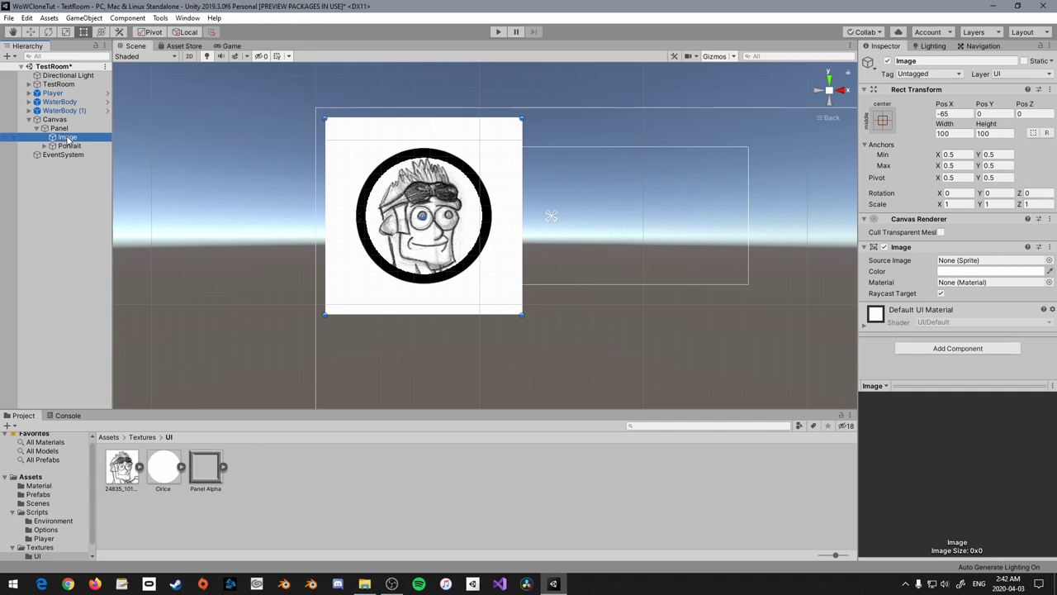
{"action": "left_click_drag", "start_coordinate": [67, 142], "coordinate": [78, 152]}
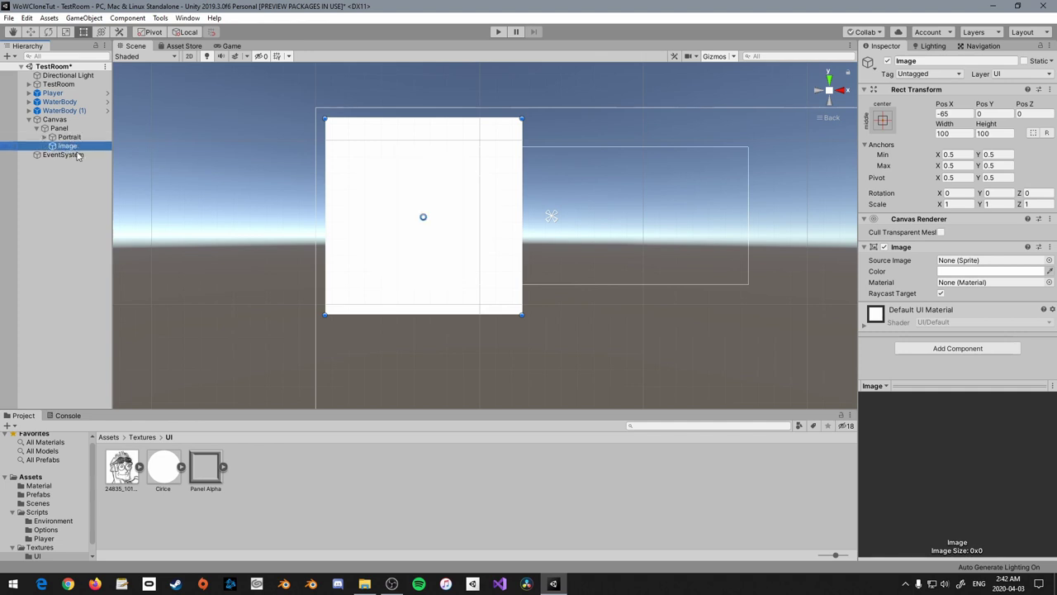
Place the white image right of the portrait, sized 130×20 and raised to Pos Y 25
{"action": "left_click_drag", "start_coordinate": [431, 252], "coordinate": [606, 256]}
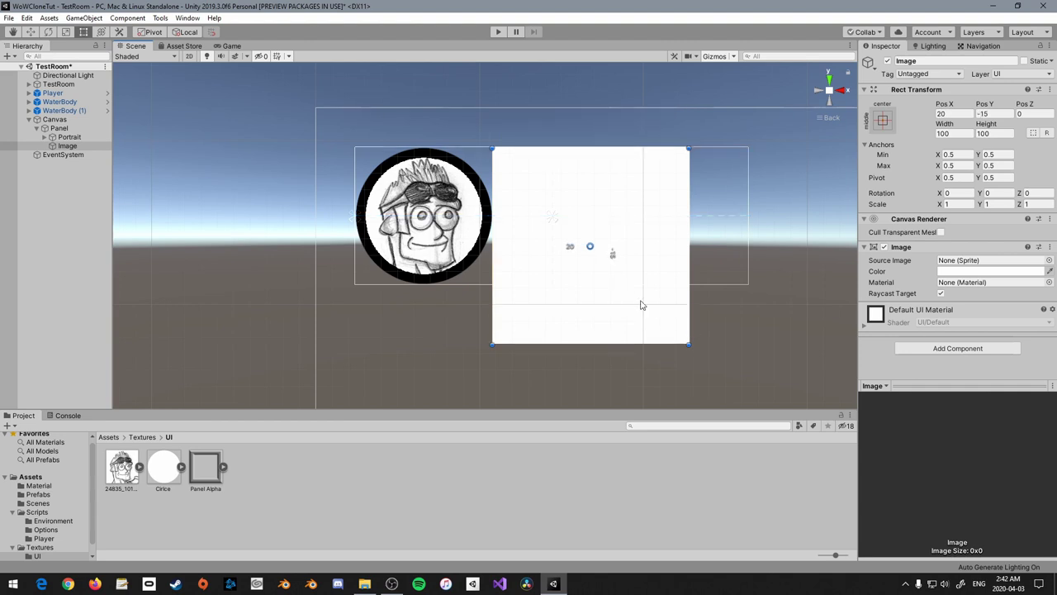
{"action": "left_click_drag", "start_coordinate": [688, 313], "coordinate": [748, 285]}
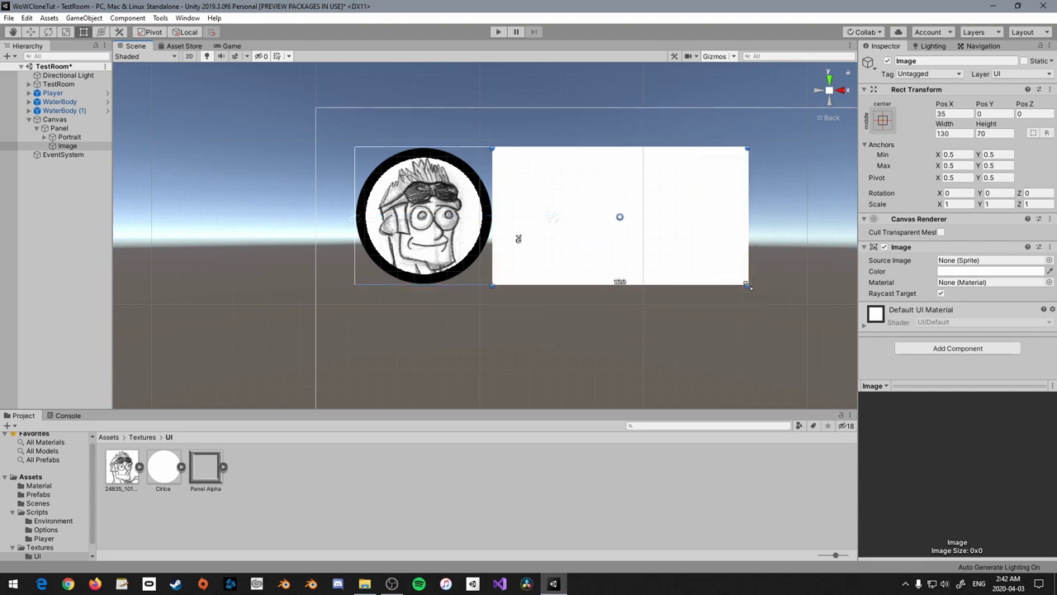
{"action": "left_click", "coordinate": [987, 133]}
{"action": "type", "text": "20"}
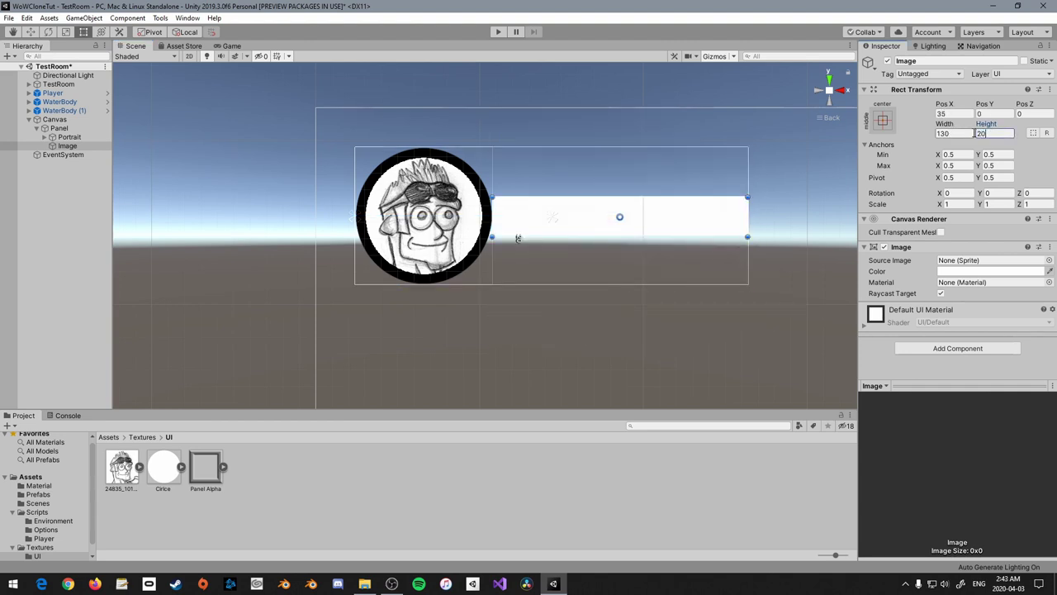
{"action": "left_click_drag", "start_coordinate": [695, 227], "coordinate": [696, 178]}
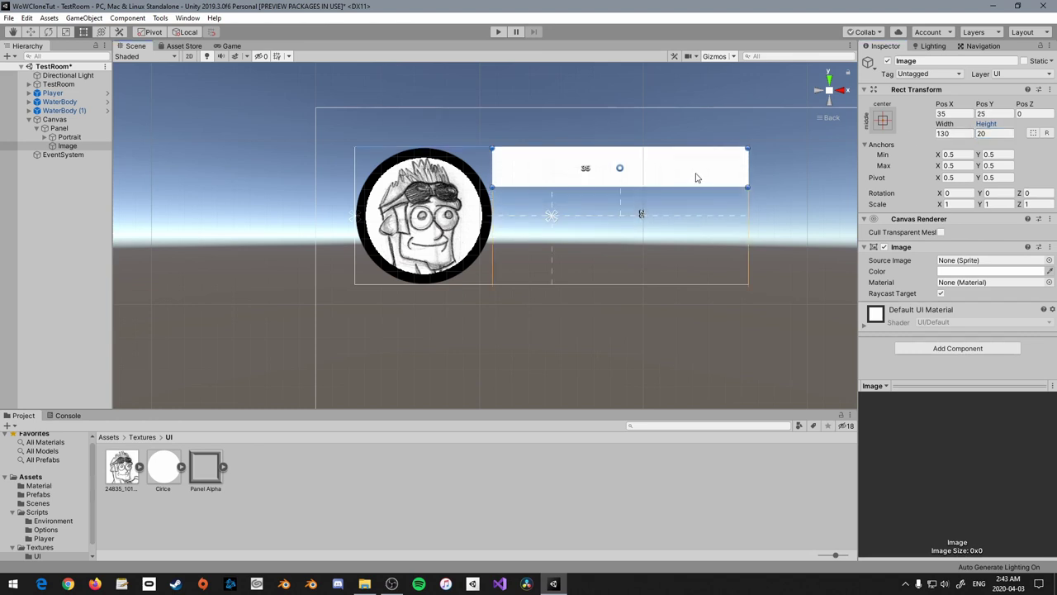
{"action": "left_click", "coordinate": [73, 146]}
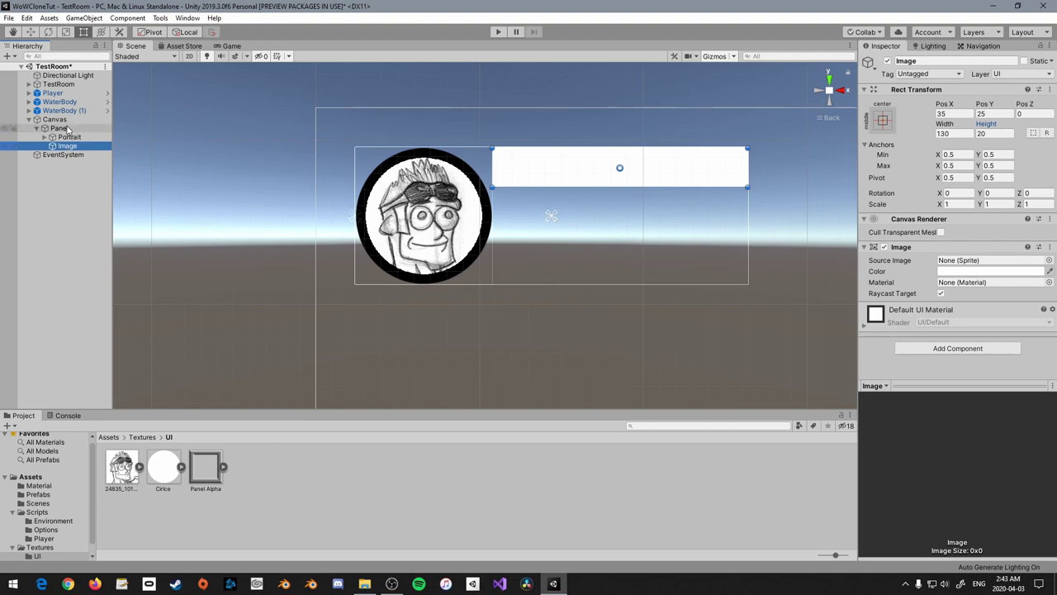
Add an empty object under Panel below the bar, 50 high, named StatusBars
{"action": "right_click", "coordinate": [58, 128]}
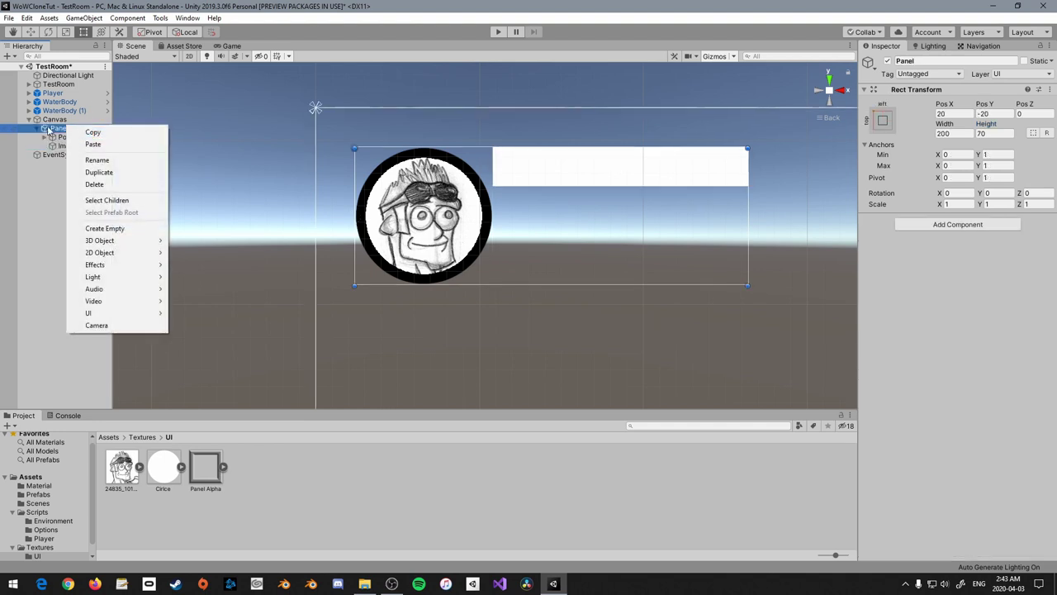
{"action": "left_click", "coordinate": [108, 228]}
{"action": "left_click_drag", "start_coordinate": [599, 229], "coordinate": [749, 256]}
{"action": "left_click_drag", "start_coordinate": [641, 382], "coordinate": [641, 285]}
{"action": "left_click", "coordinate": [1041, 325]}
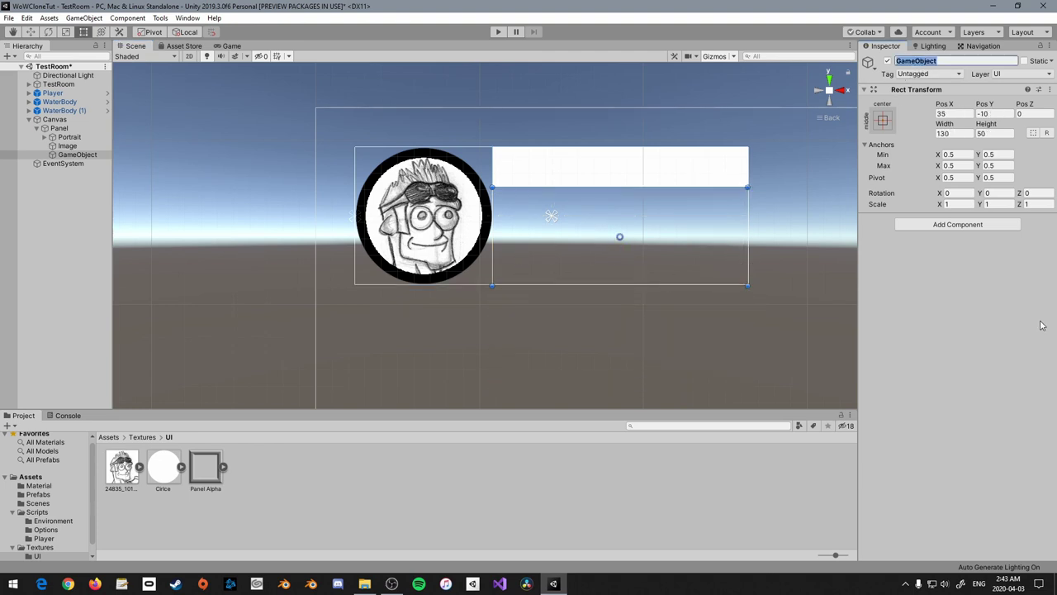
{"action": "type", "text": "StatusBars"}
{"action": "key", "text": "Return"}
Rename the white bar Image to Name and switch to File Explorer
{"action": "left_click", "coordinate": [67, 145]}
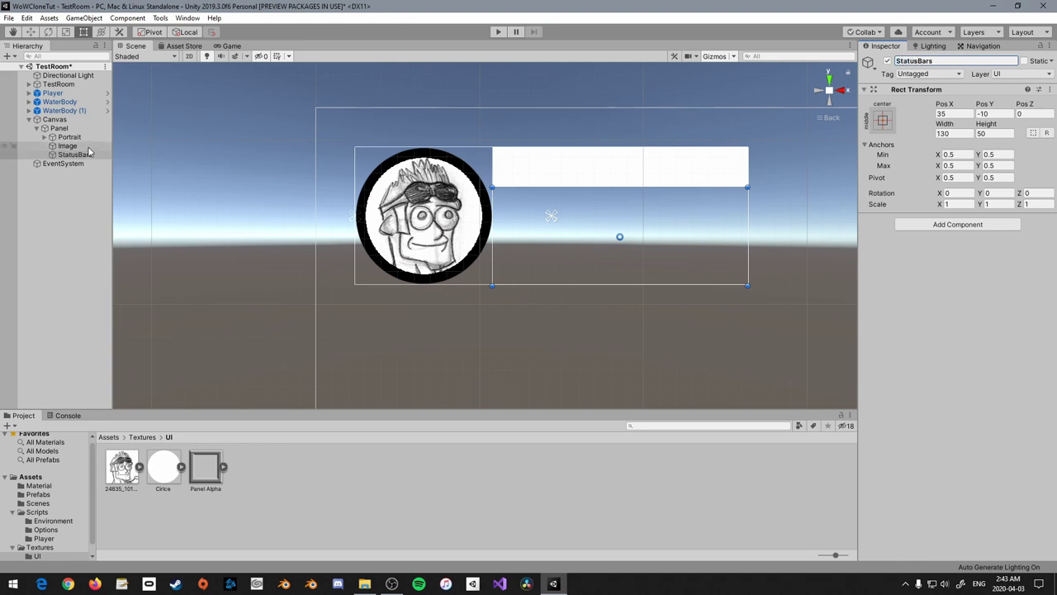
{"action": "left_click", "coordinate": [967, 62]}
{"action": "type", "text": "Name"}
{"action": "key", "text": "Return"}
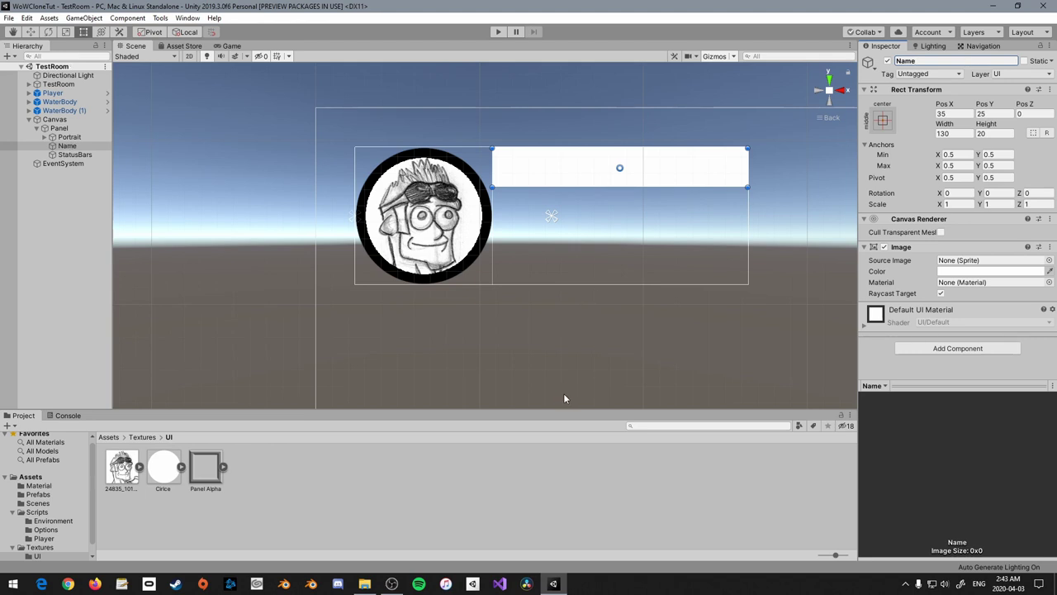
{"action": "key", "text": "alt+Tab"}
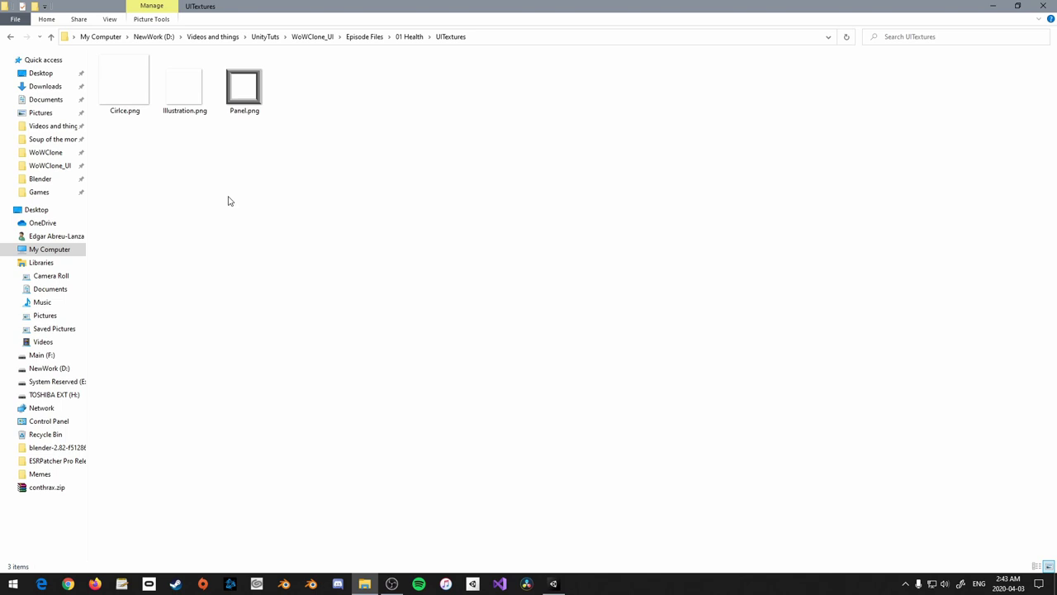
Rename Illustration.png to Square.png and import it into Unity's Textures/UI folder
{"action": "left_click", "coordinate": [193, 116]}
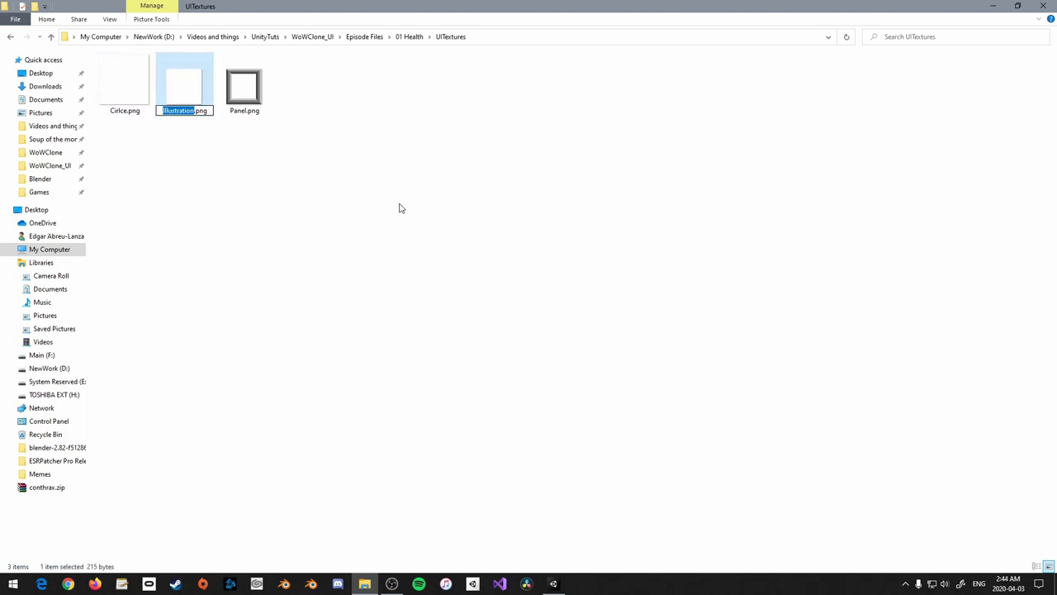
{"action": "type", "text": "Square"}
{"action": "key", "text": "Return"}
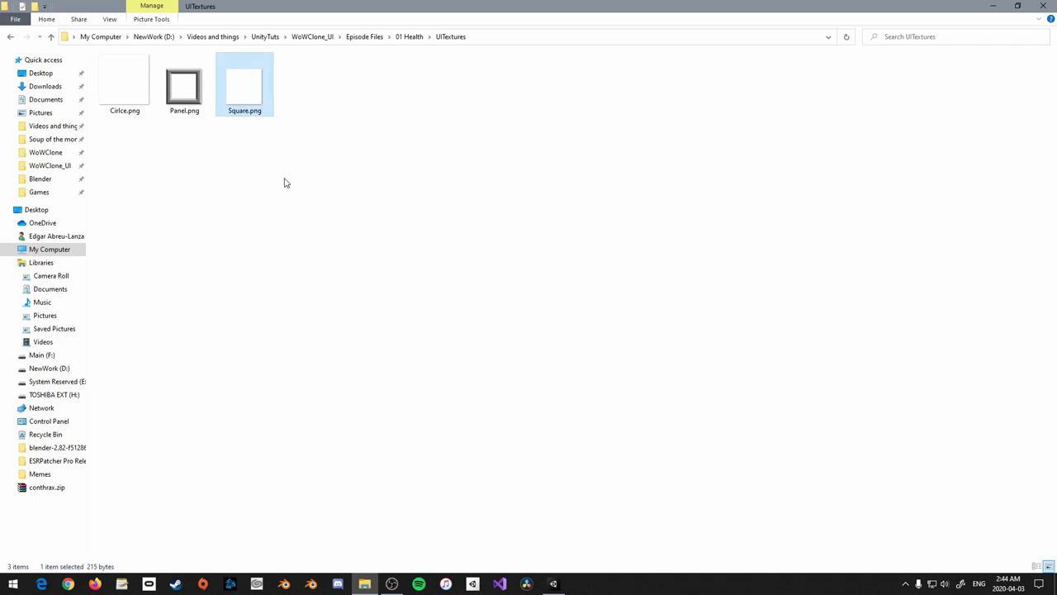
{"action": "left_click_drag", "start_coordinate": [262, 97], "coordinate": [499, 515]}
{"action": "left_click", "coordinate": [205, 467]}
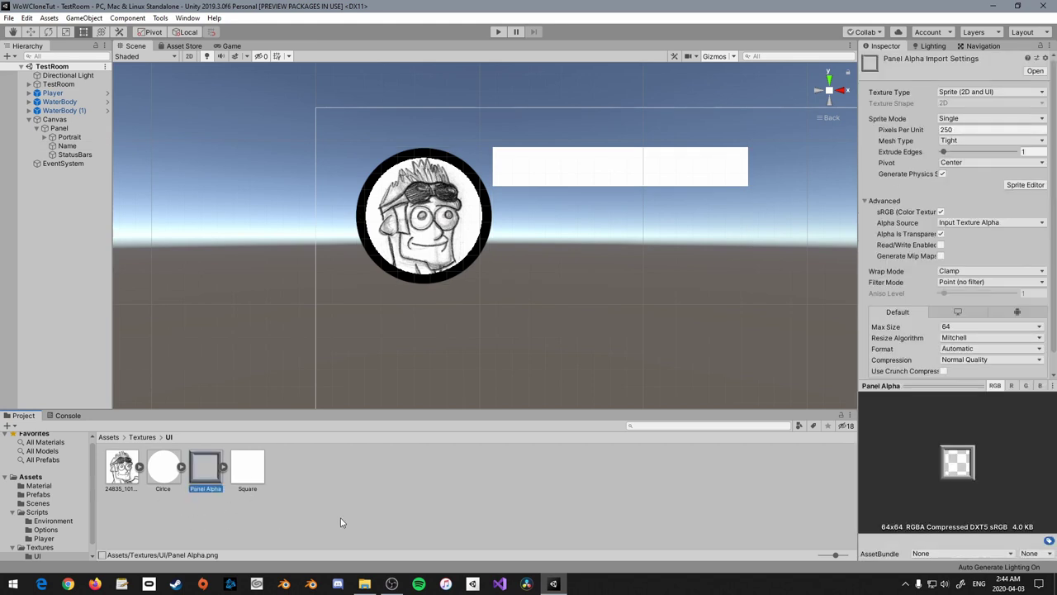
Duplicate the Panel Alpha texture and name the copy Panel
{"action": "key", "text": "ctrl+d"}
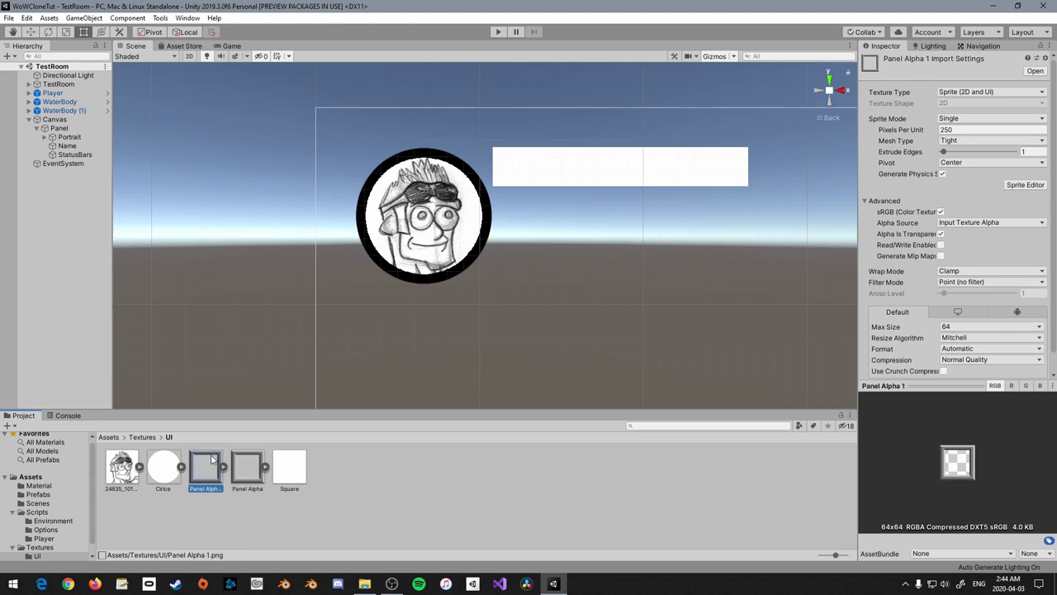
{"action": "left_click", "coordinate": [259, 486]}
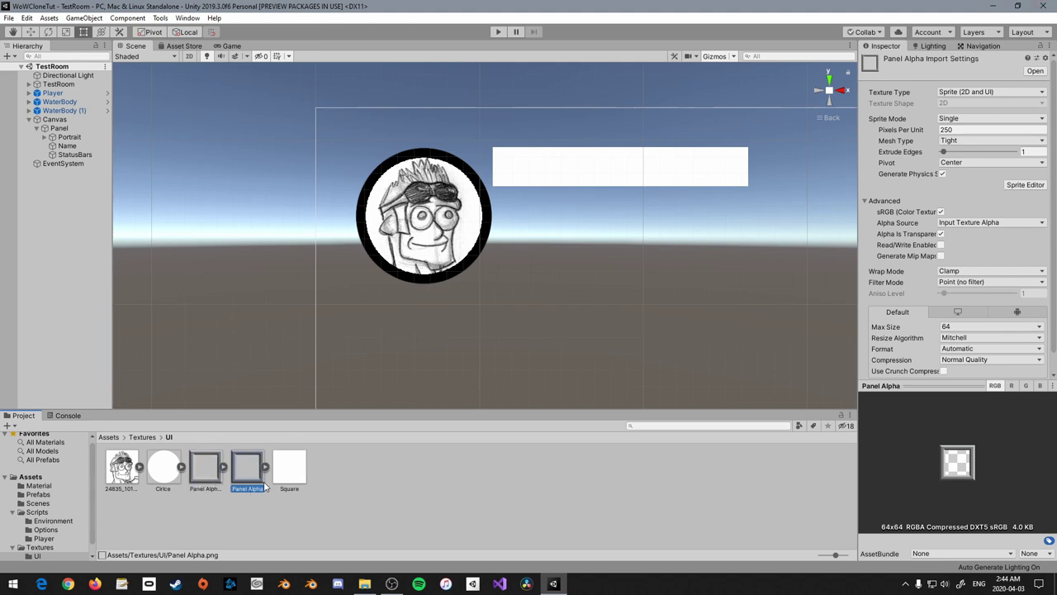
{"action": "left_click", "coordinate": [248, 488]}
{"action": "type", "text": "Panel"}
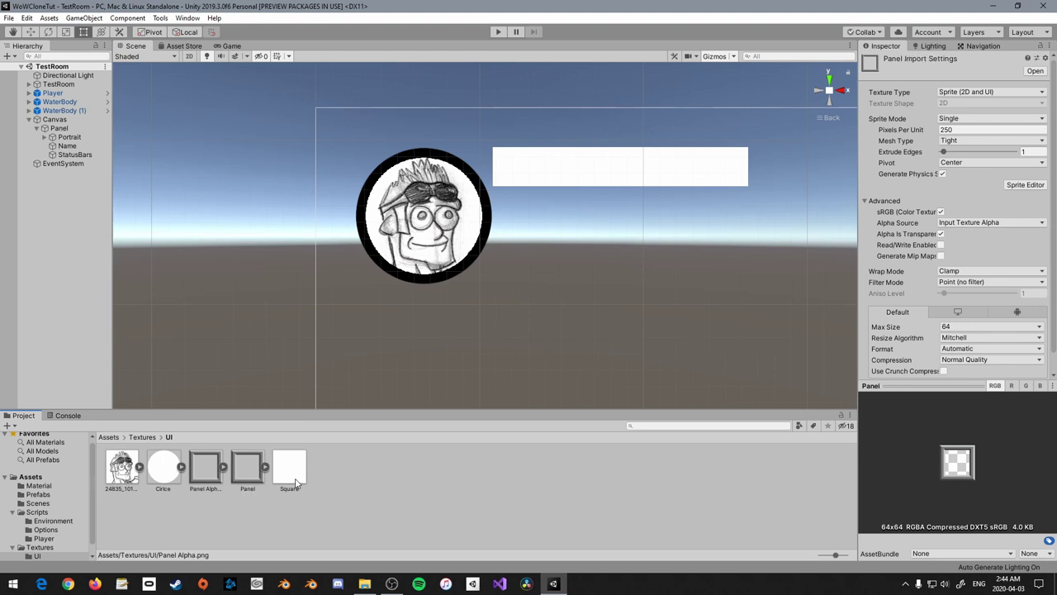
Set the Panel texture's Alpha Source to None and apply the import change
{"action": "left_click", "coordinate": [242, 469]}
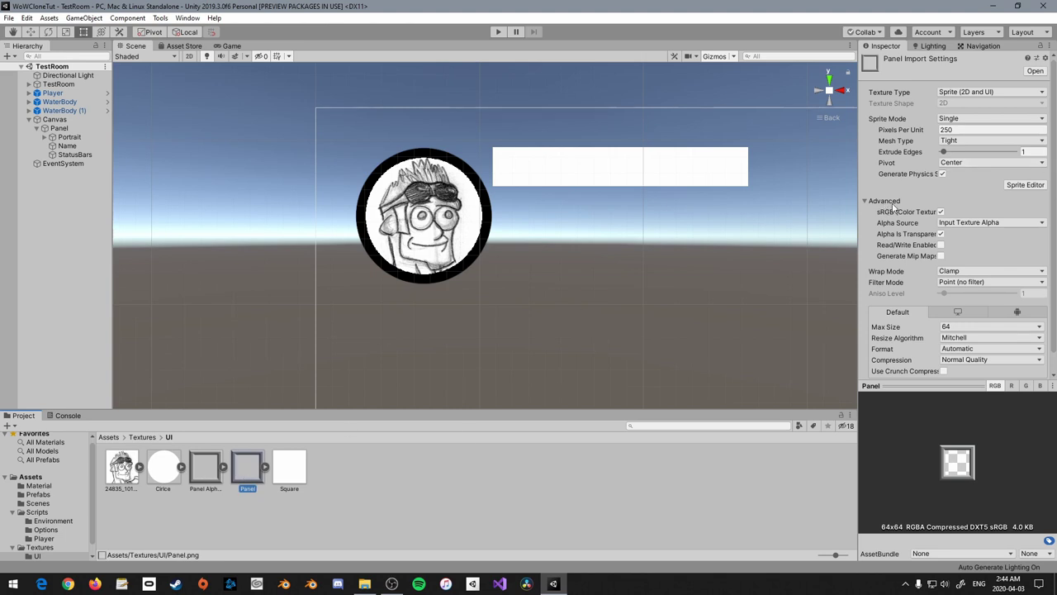
{"action": "left_click", "coordinate": [981, 224]}
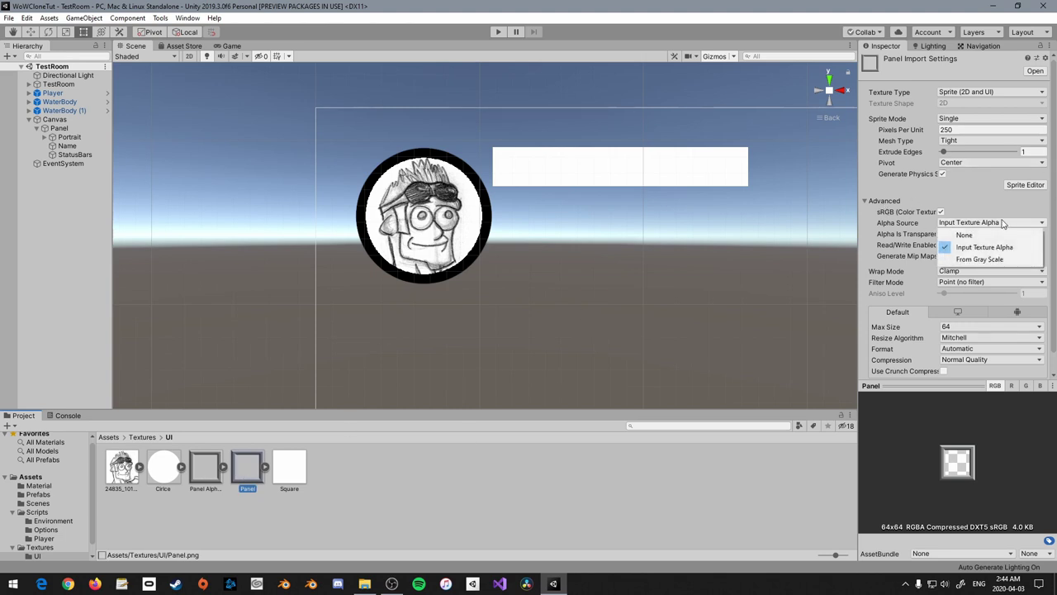
{"action": "left_click", "coordinate": [974, 235]}
{"action": "scroll", "coordinate": [964, 251], "scroll_direction": "down", "scroll_amount": 1}
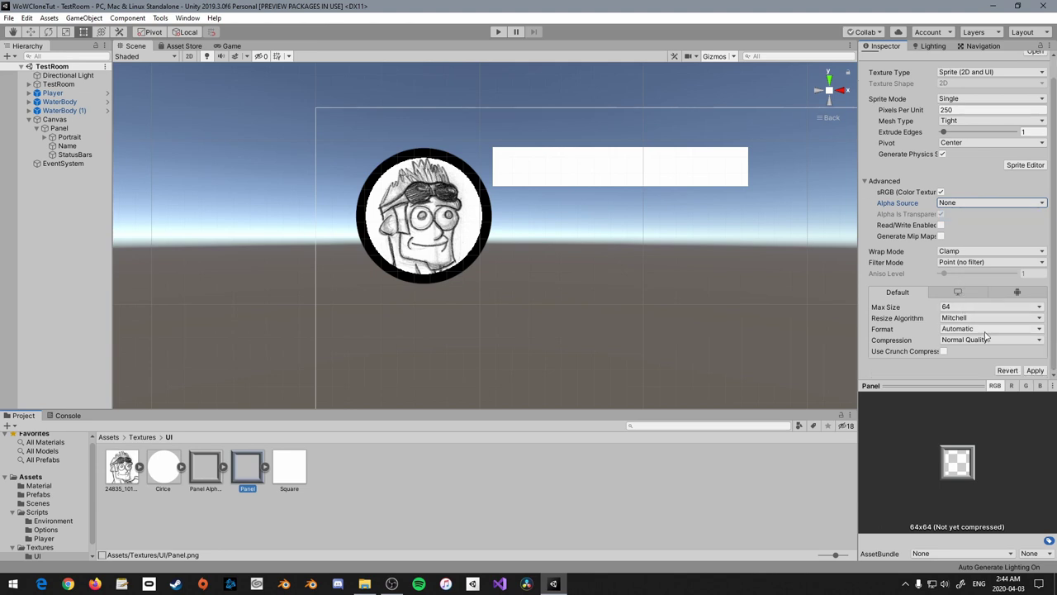
{"action": "left_click", "coordinate": [1033, 370]}
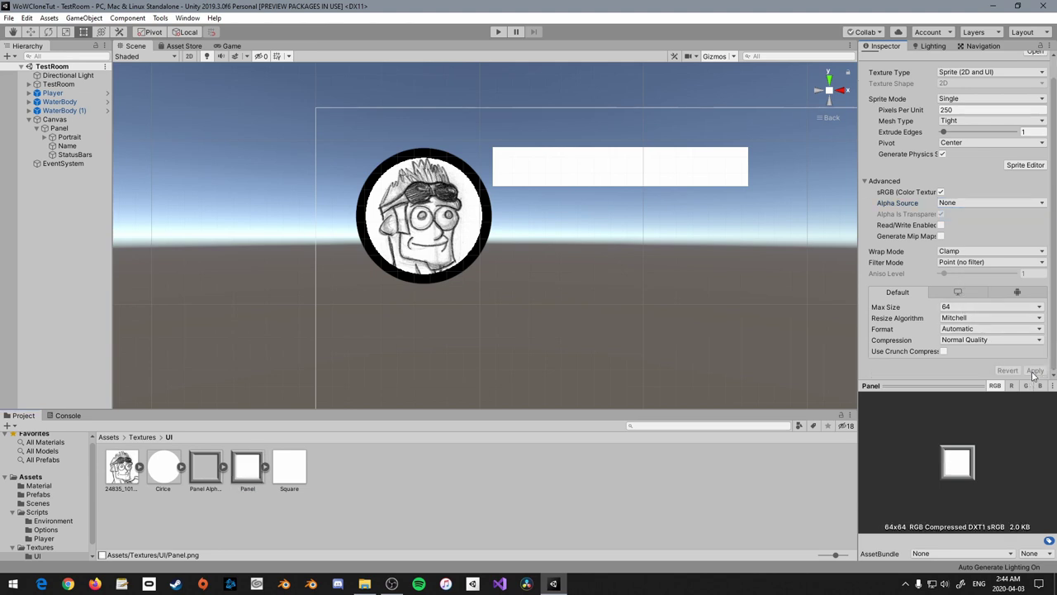
Assign the Panel sprite as the Name bar's Source Image
{"action": "left_click", "coordinate": [265, 467]}
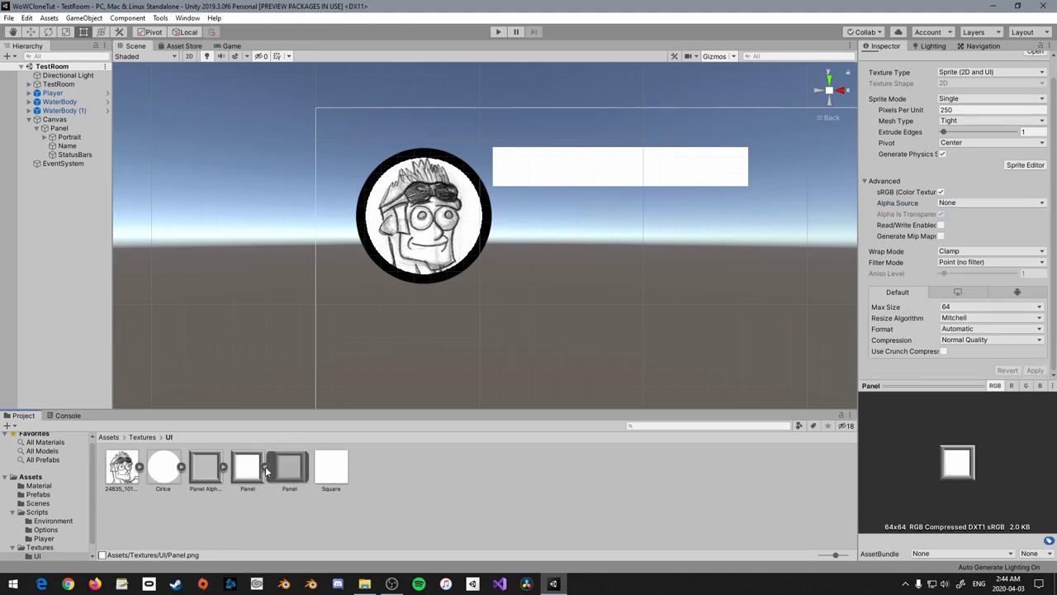
{"action": "left_click", "coordinate": [265, 466]}
{"action": "left_click", "coordinate": [66, 145]}
{"action": "left_click_drag", "start_coordinate": [255, 470], "coordinate": [965, 260]}
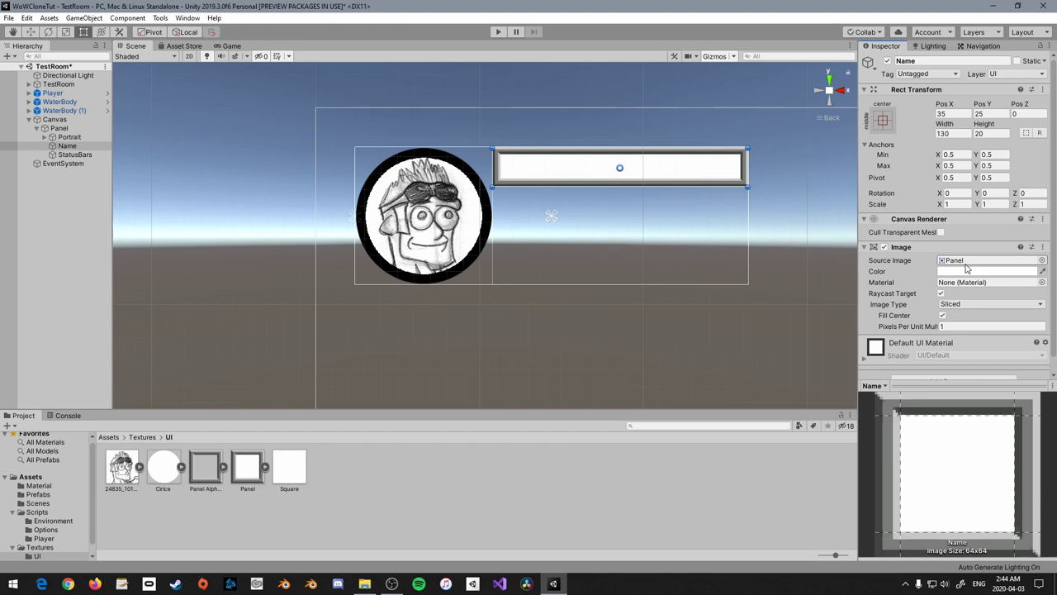
{"action": "left_click", "coordinate": [72, 154]}
{"action": "right_click", "coordinate": [73, 155]}
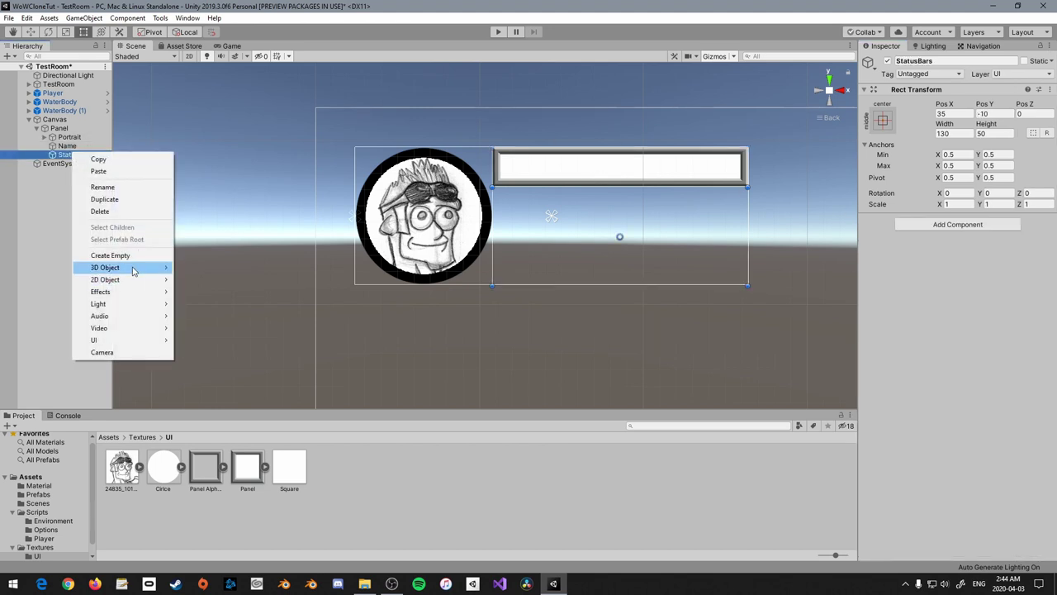
Add a UI Image under StatusBars, 14 high and 130 wide, with lowered opacity
{"action": "mouse_move", "coordinate": [124, 340]}
{"action": "left_click", "coordinate": [212, 365]}
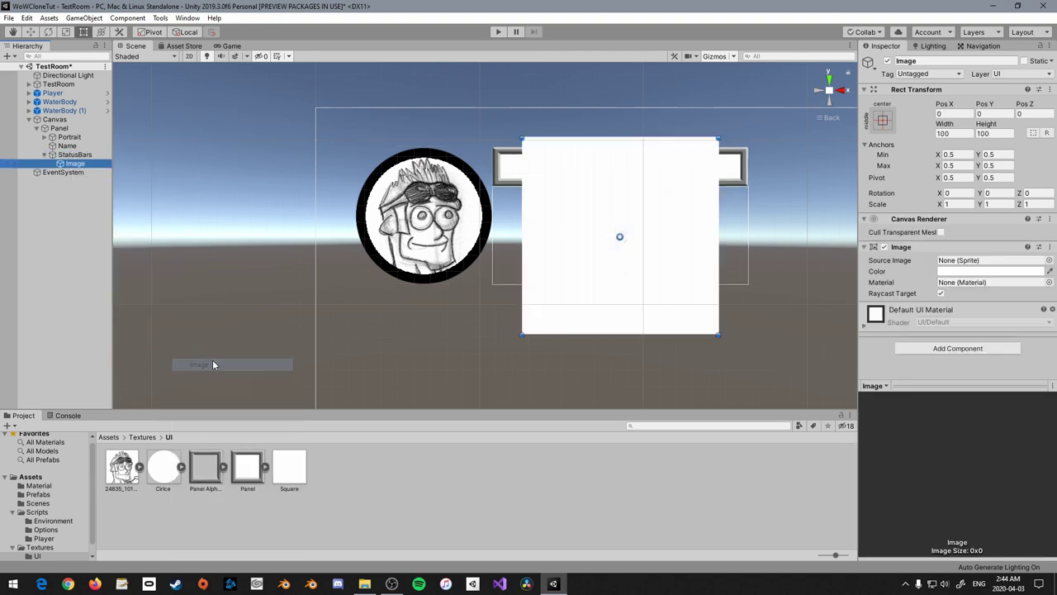
{"action": "left_click", "coordinate": [990, 132]}
{"action": "type", "text": "14"}
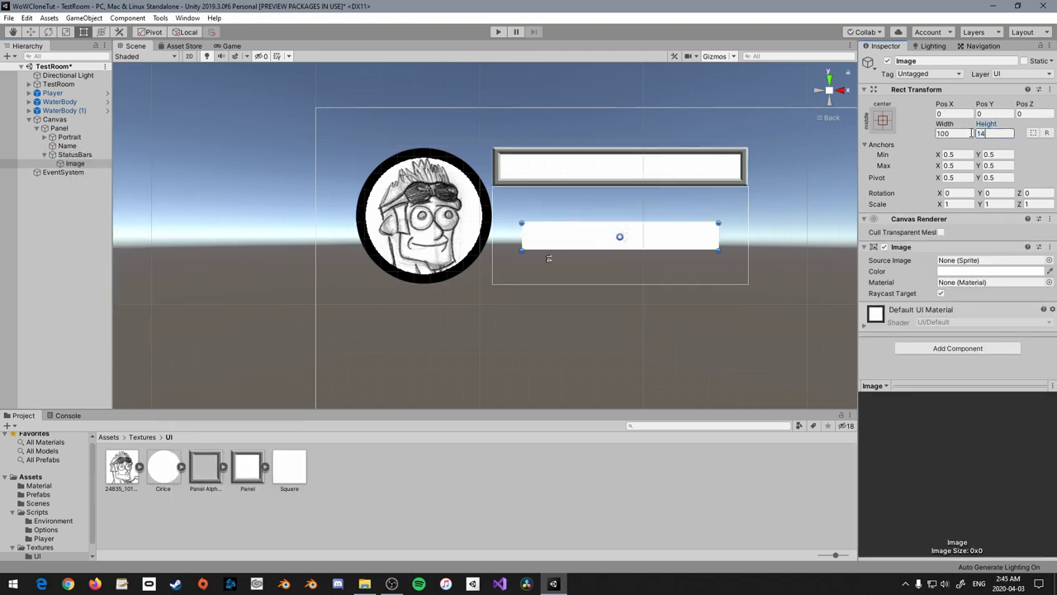
{"action": "left_click_drag", "start_coordinate": [703, 237], "coordinate": [747, 237]}
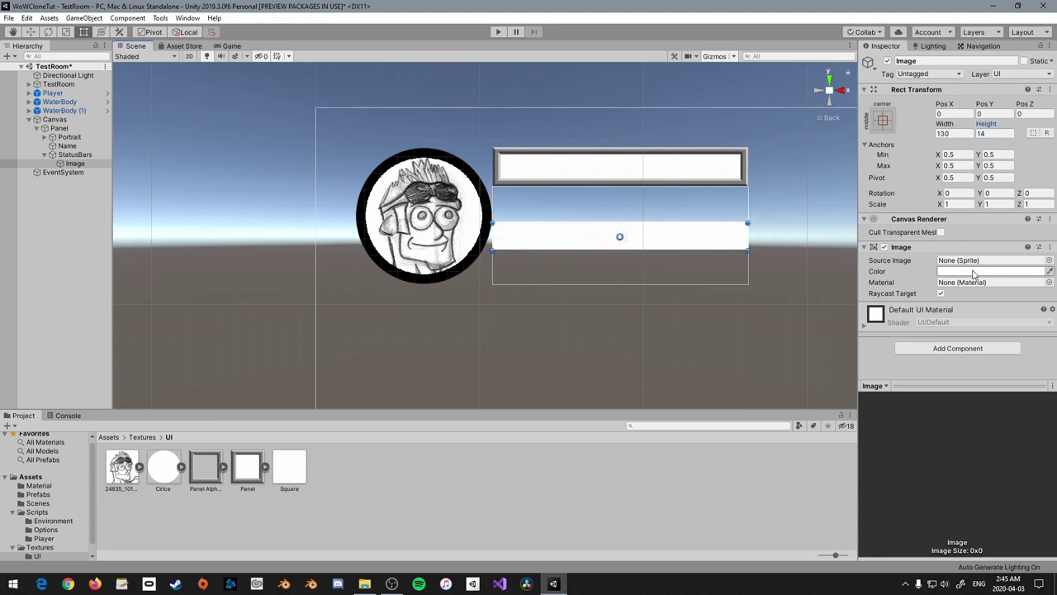
{"action": "left_click", "coordinate": [978, 271]}
{"action": "left_click_drag", "start_coordinate": [60, 232], "coordinate": [38, 233]}
{"action": "left_click", "coordinate": [77, 199]}
Duplicate the translucent bar and make the copy Image (1) opaque white
{"action": "key", "text": "ctrl+d"}
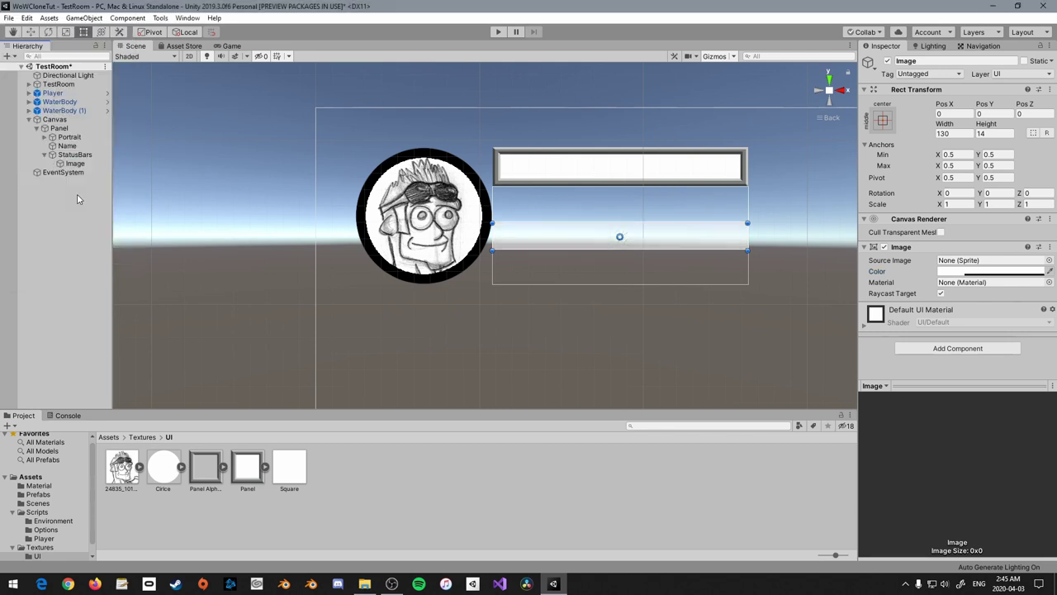
{"action": "left_click", "coordinate": [979, 271]}
{"action": "left_click_drag", "start_coordinate": [75, 237], "coordinate": [116, 235]}
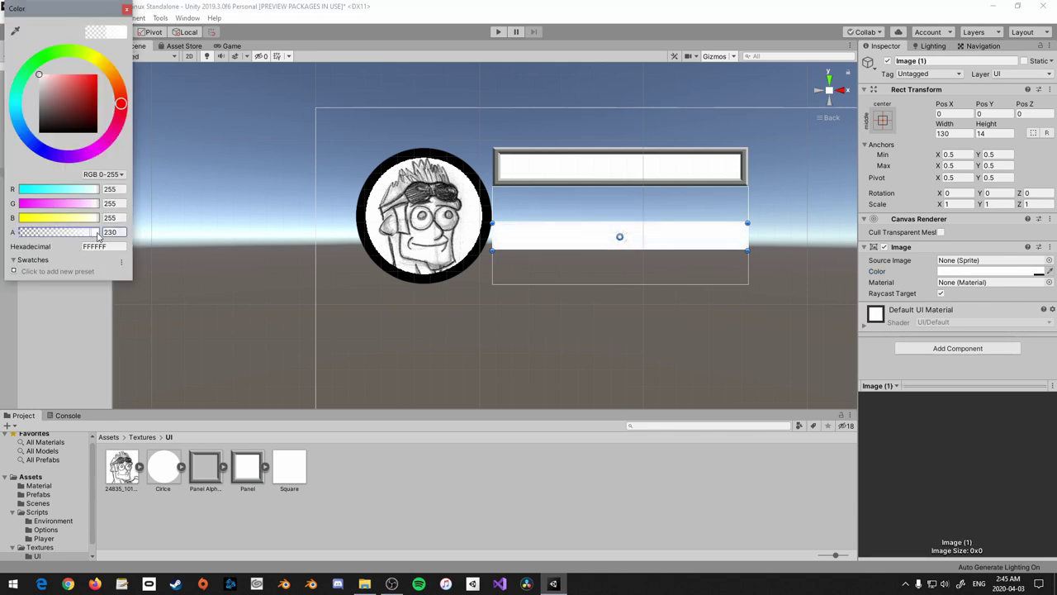
{"action": "left_click", "coordinate": [124, 10]}
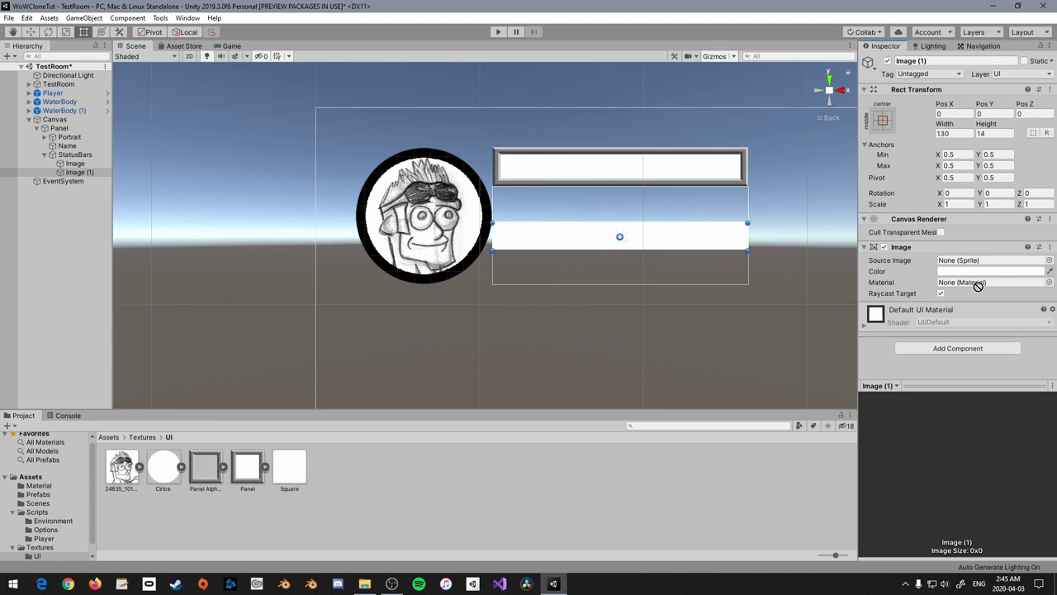
Make Square a Sprite (2D and UI) with max size 64 and assign it to Image (1)
{"action": "left_click", "coordinate": [302, 477]}
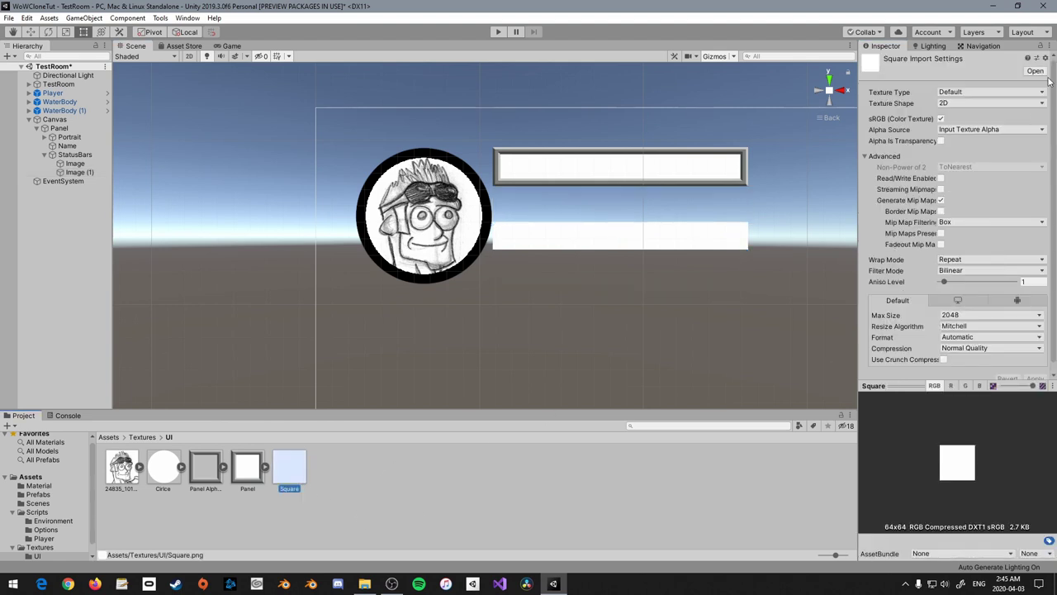
{"action": "left_click", "coordinate": [987, 92]}
{"action": "left_click", "coordinate": [970, 141]}
{"action": "left_click", "coordinate": [966, 328]}
{"action": "left_click", "coordinate": [966, 352]}
{"action": "left_click", "coordinate": [882, 200]}
{"action": "left_click", "coordinate": [1041, 335]}
{"action": "left_click", "coordinate": [83, 171]}
{"action": "left_click_drag", "start_coordinate": [295, 477], "coordinate": [981, 261]}
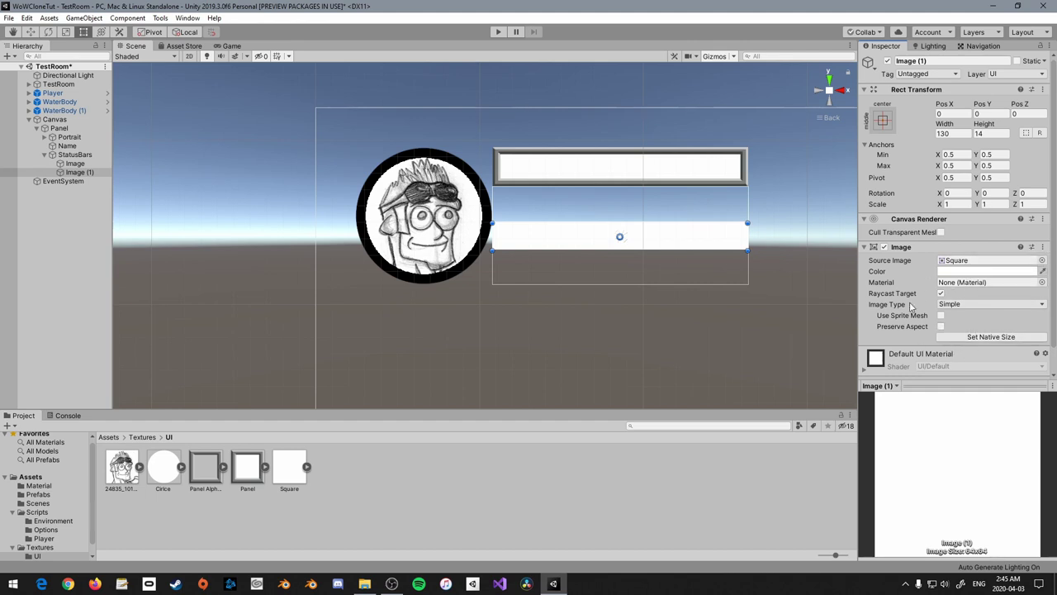
Reassign the Square sprite to Image (1) and set its Image Type to Filled
{"action": "left_click", "coordinate": [1042, 260]}
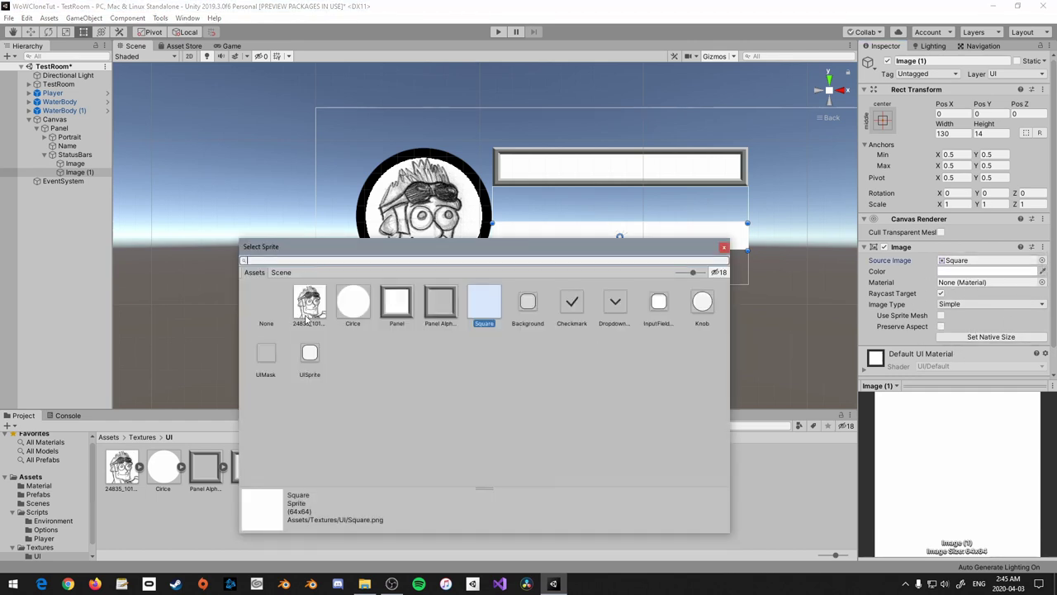
{"action": "left_click", "coordinate": [266, 309]}
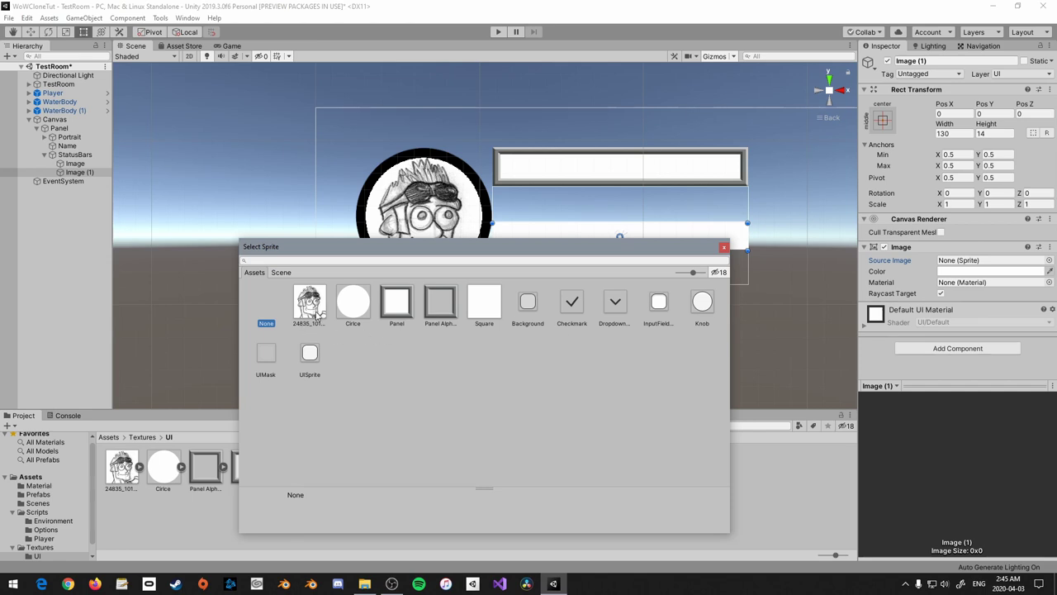
{"action": "left_click", "coordinate": [486, 303]}
{"action": "left_click", "coordinate": [723, 246]}
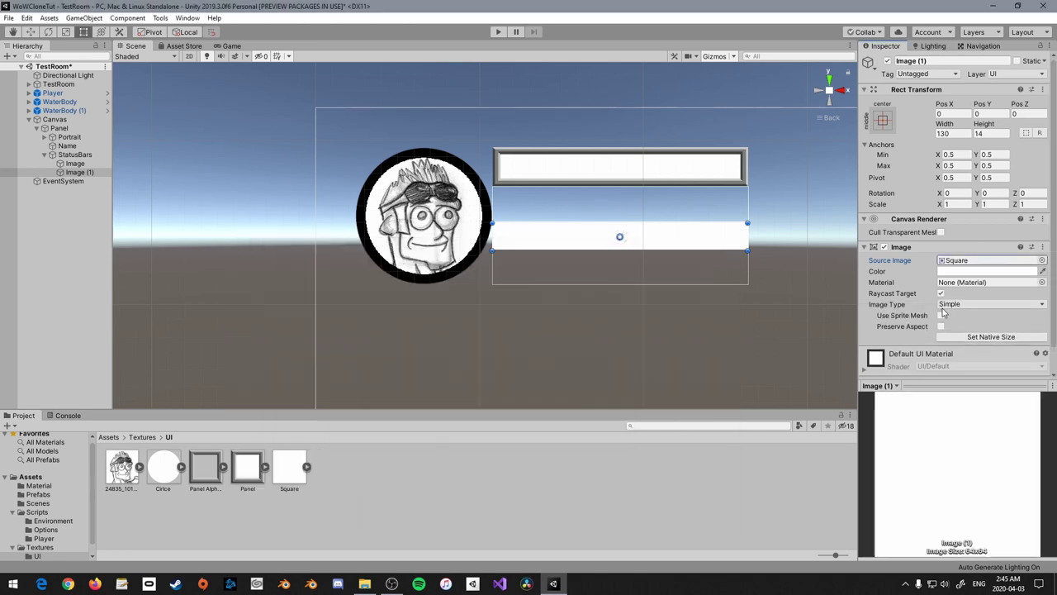
{"action": "left_click", "coordinate": [988, 303]}
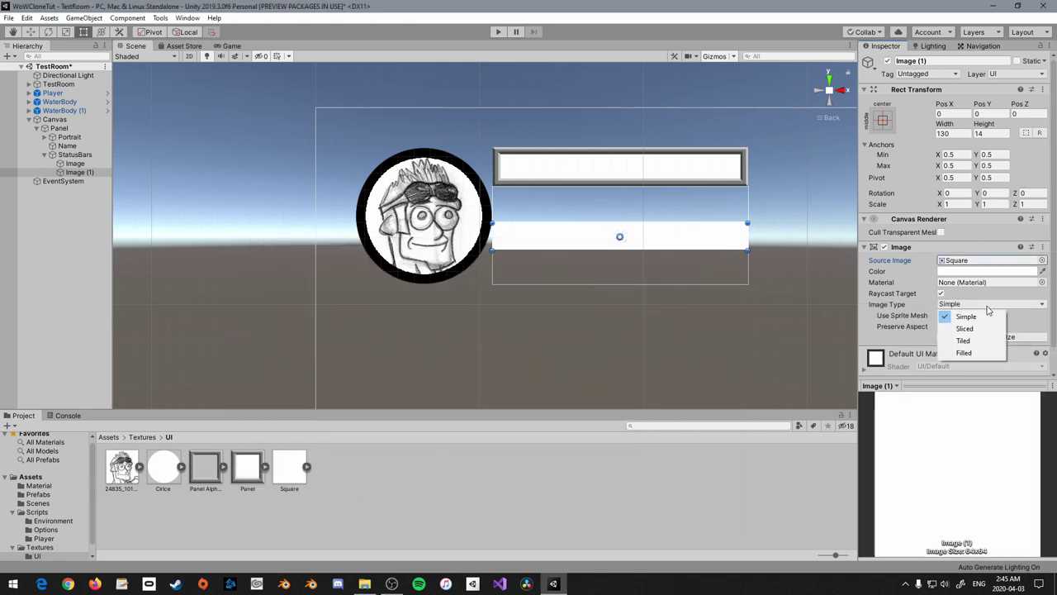
{"action": "left_click", "coordinate": [971, 352]}
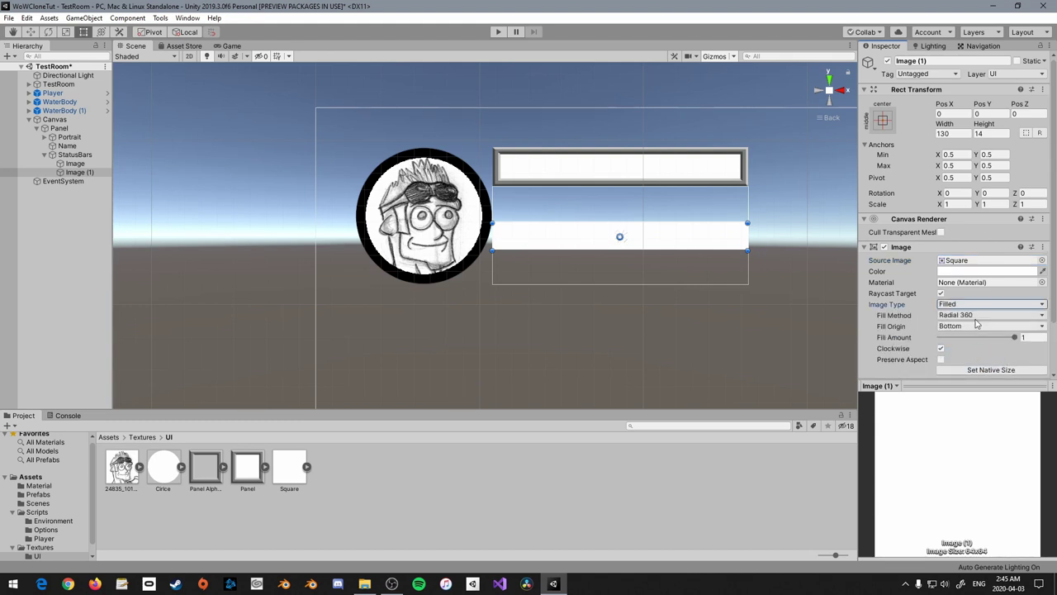
Set Fill Method to Horizontal, return Fill Amount to 1, and duplicate the bar
{"action": "mouse_move", "coordinate": [1004, 342]}
{"action": "left_mouse_down"}
{"action": "mouse_move", "coordinate": [962, 338]}
{"action": "mouse_move", "coordinate": [1017, 338]}
{"action": "left_mouse_up"}
{"action": "left_click", "coordinate": [1014, 315]}
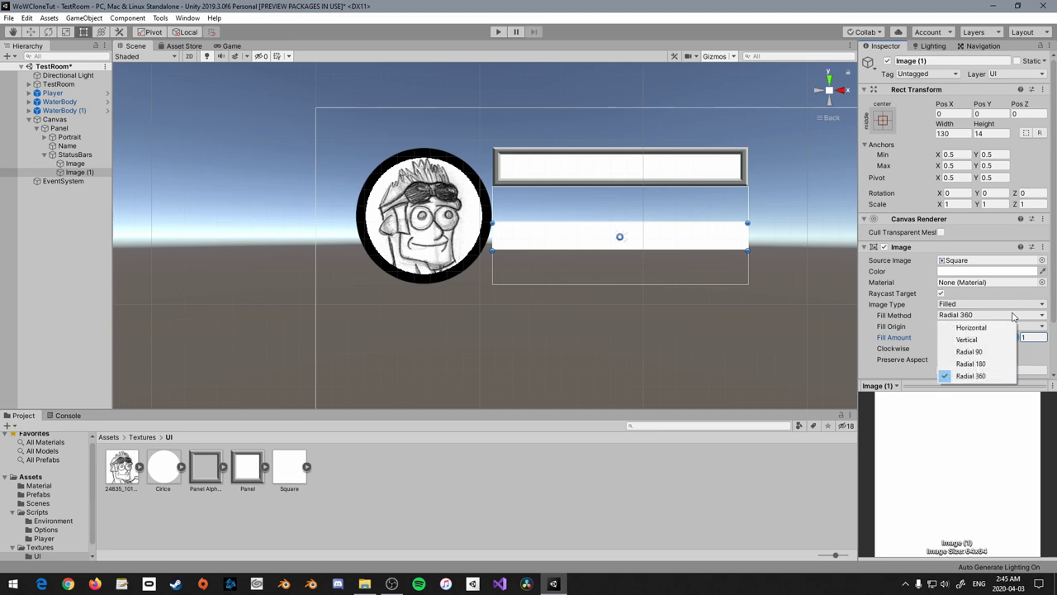
{"action": "left_click", "coordinate": [992, 328]}
{"action": "mouse_move", "coordinate": [1016, 338]}
{"action": "left_mouse_down"}
{"action": "mouse_move", "coordinate": [955, 337]}
{"action": "mouse_move", "coordinate": [1028, 339]}
{"action": "left_mouse_up"}
{"action": "scroll", "coordinate": [957, 346], "scroll_direction": "down", "scroll_amount": 1}
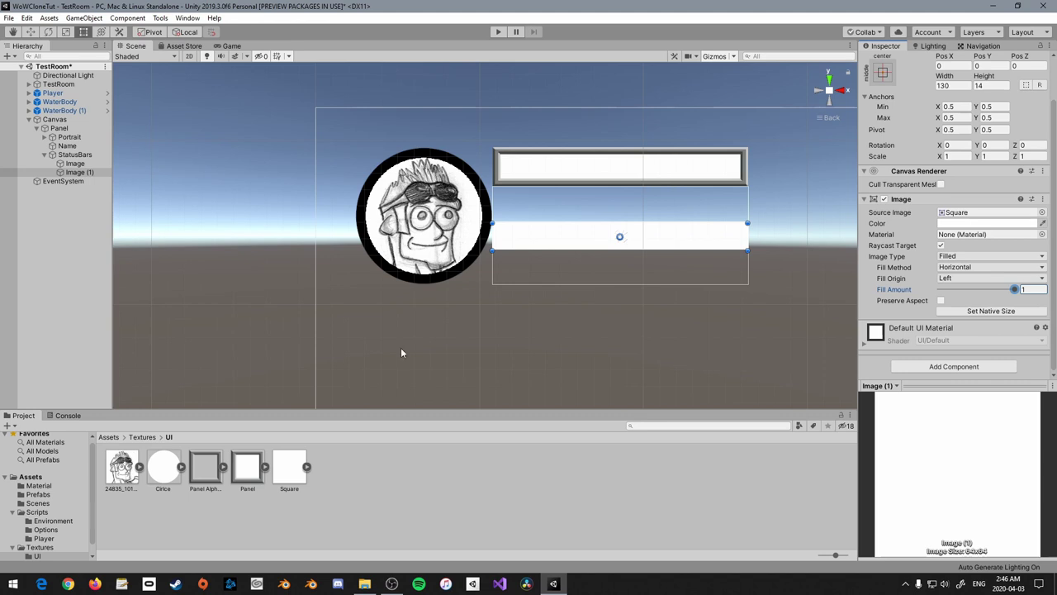
{"action": "left_click", "coordinate": [83, 172]}
{"action": "key", "text": "ctrl+d"}
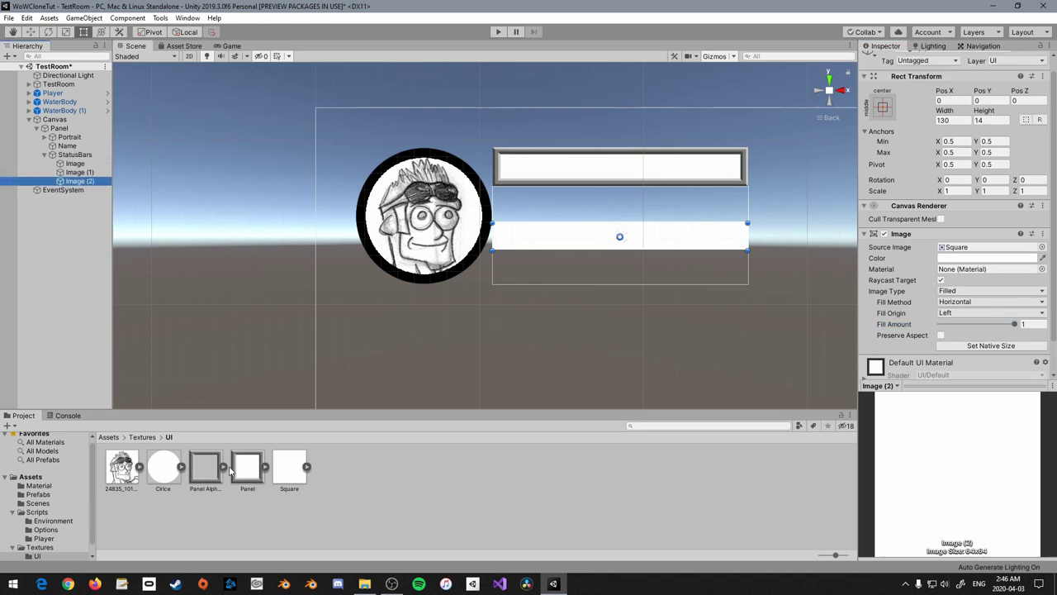
Give the copy the Panel Alpha sprite and rename the plain Image to HealthBar
{"action": "left_click_drag", "start_coordinate": [208, 475], "coordinate": [951, 249]}
{"action": "key", "text": "Up"}
{"action": "key", "text": "Up"}
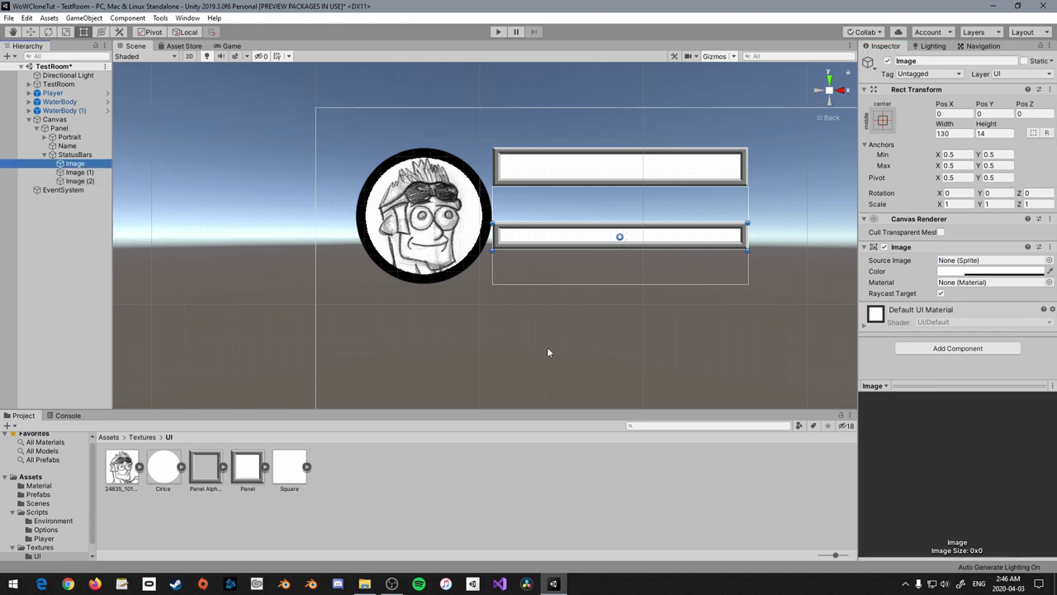
{"action": "left_click", "coordinate": [944, 60]}
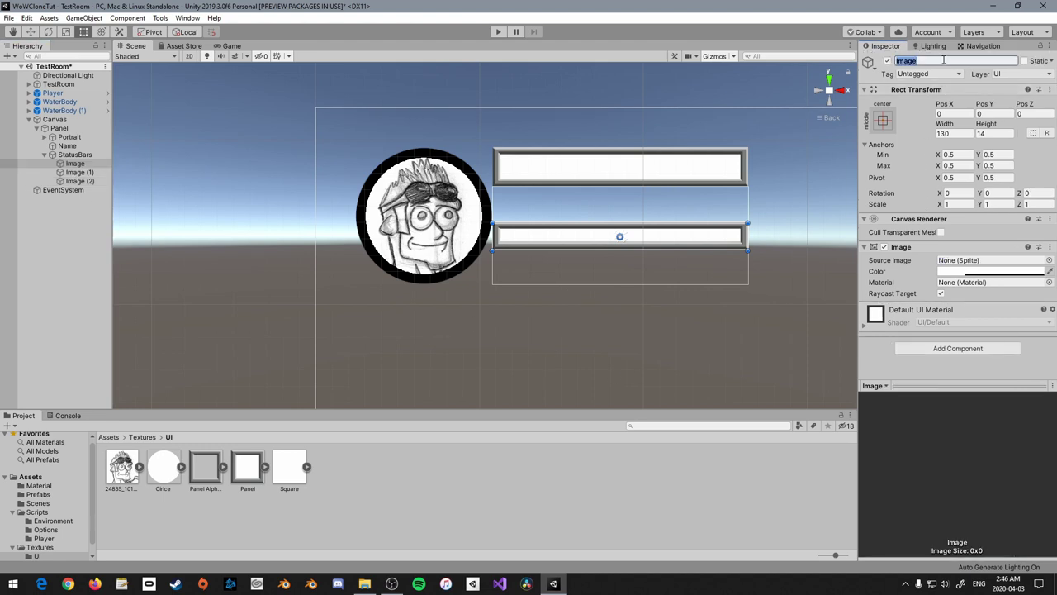
{"action": "type", "text": "HealthBar"}
{"action": "key", "text": "Return"}
Nest both bar images under HealthBar and rename Image (1) to Amount
{"action": "left_click", "coordinate": [80, 171]}
{"action": "left_click_drag", "start_coordinate": [85, 183], "coordinate": [81, 164]}
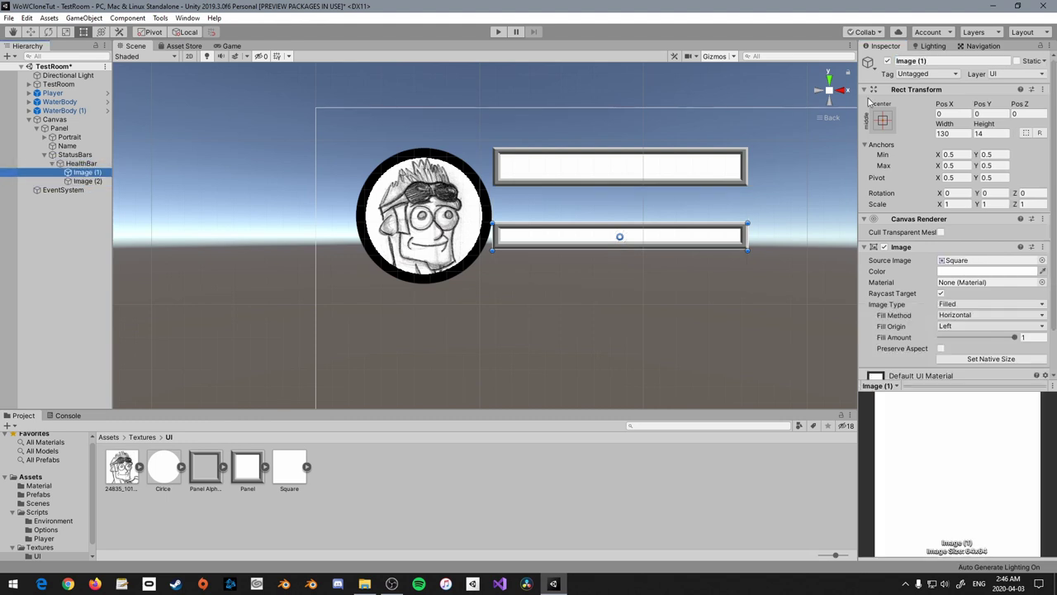
{"action": "left_click", "coordinate": [944, 60]}
{"action": "type", "text": "Amount"}
{"action": "key", "text": "Return"}
Resize the Amount bar's left, right and bottom edges to sit inside the frame
{"action": "scroll", "coordinate": [755, 248], "scroll_direction": "up", "scroll_amount": 3}
{"action": "scroll", "coordinate": [537, 252], "scroll_direction": "up", "scroll_amount": 1}
{"action": "left_click_drag", "start_coordinate": [501, 242], "coordinate": [513, 241]}
{"action": "middle_click_drag", "start_coordinate": [826, 314], "coordinate": [731, 318]}
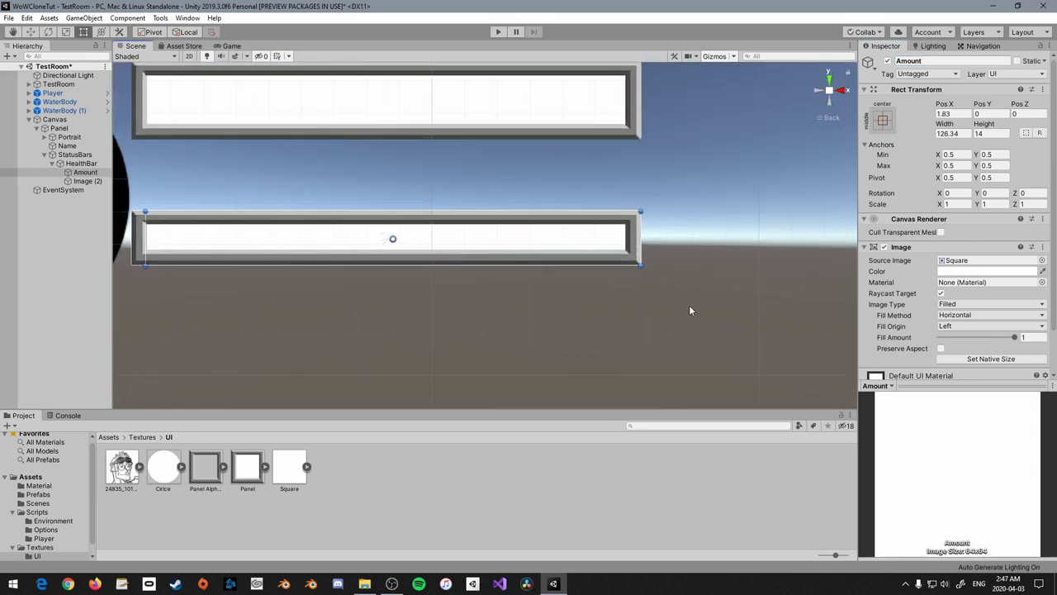
{"action": "left_click_drag", "start_coordinate": [642, 248], "coordinate": [592, 258]}
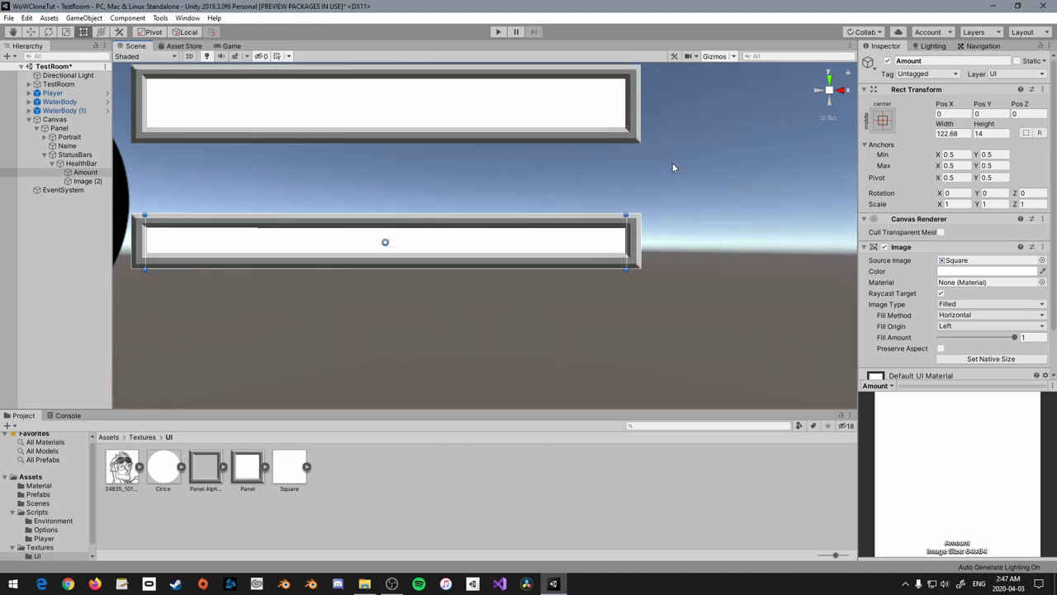
{"action": "left_click_drag", "start_coordinate": [754, 157], "coordinate": [842, 178], "text": "alt"}
{"action": "left_click", "coordinate": [841, 95]}
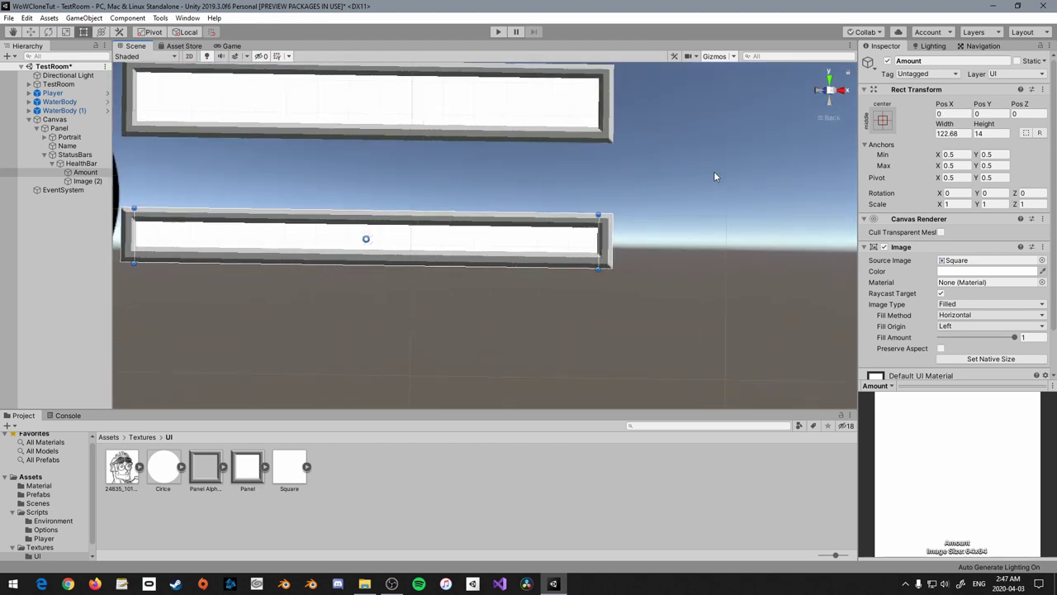
{"action": "left_click_drag", "start_coordinate": [489, 265], "coordinate": [488, 254]}
Tint the Amount bar green (00FF0D) and test the health fill amount
{"action": "left_click", "coordinate": [939, 271]}
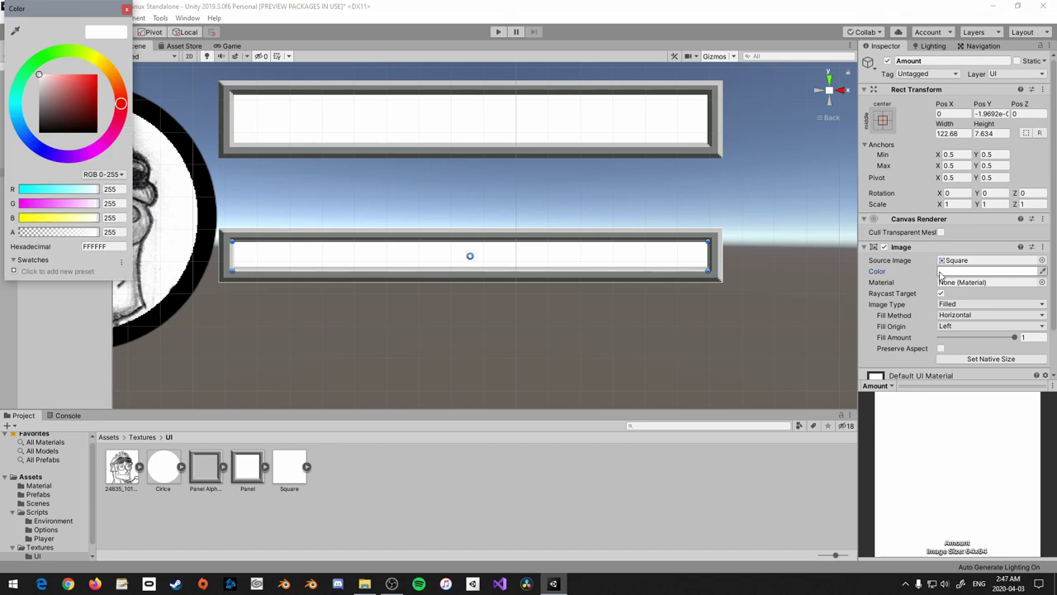
{"action": "left_click_drag", "start_coordinate": [77, 219], "coordinate": [8, 227]}
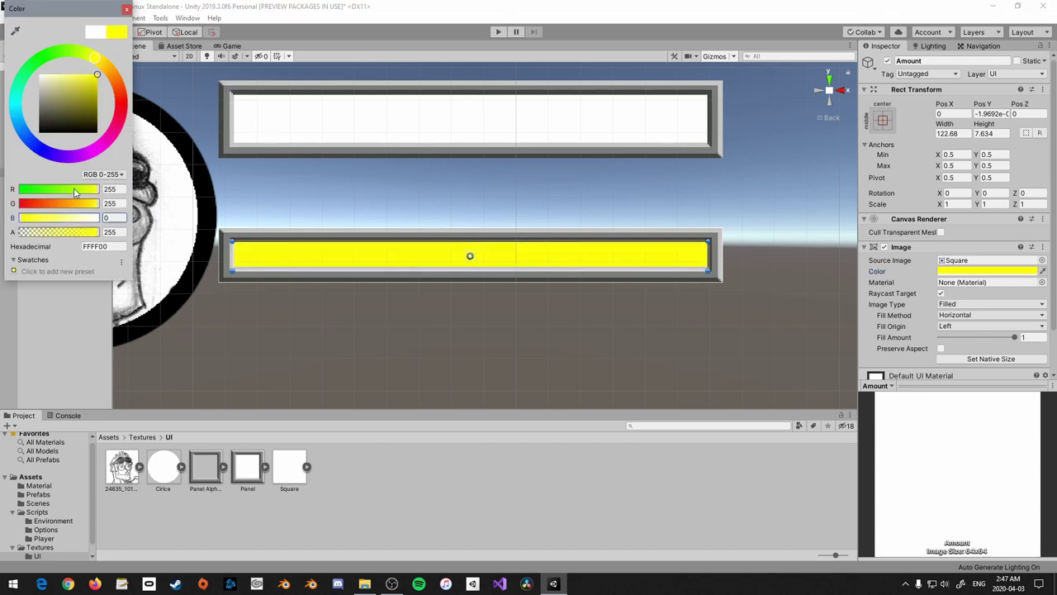
{"action": "left_click_drag", "start_coordinate": [76, 192], "coordinate": [5, 198]}
{"action": "left_click", "coordinate": [28, 218]}
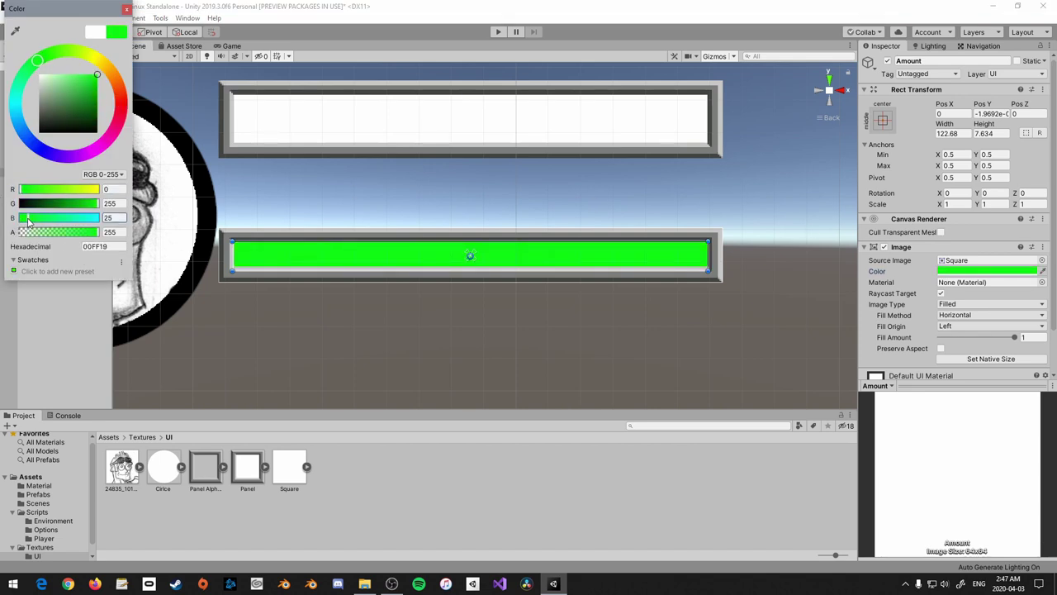
{"action": "left_click_drag", "start_coordinate": [27, 220], "coordinate": [24, 220]}
{"action": "left_click", "coordinate": [397, 262]}
{"action": "scroll", "coordinate": [397, 263], "scroll_direction": "down", "scroll_amount": 2}
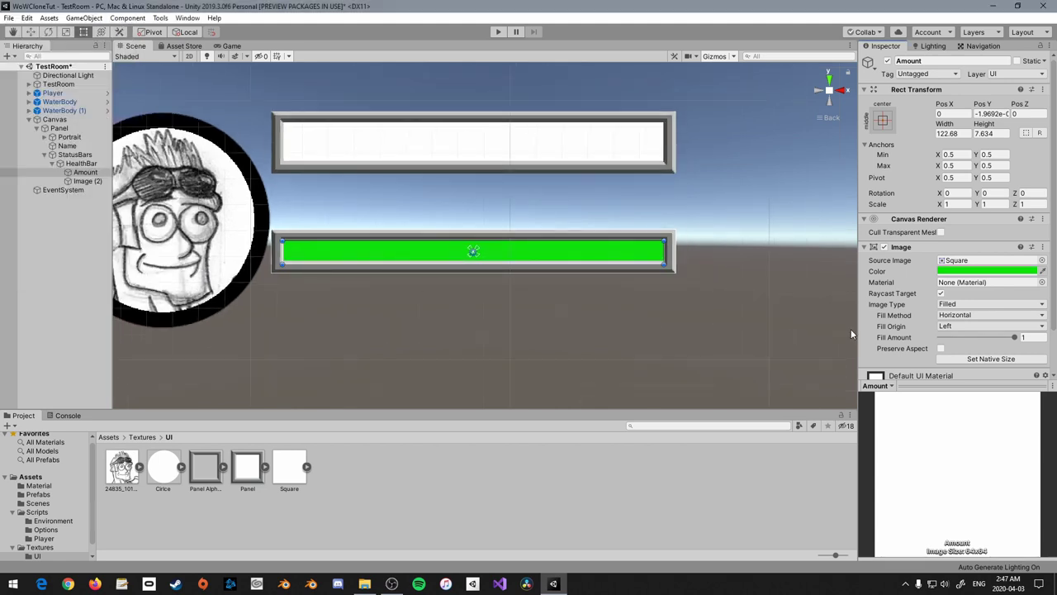
{"action": "mouse_move", "coordinate": [1014, 337]}
{"action": "left_mouse_down"}
{"action": "mouse_move", "coordinate": [914, 339]}
{"action": "mouse_move", "coordinate": [1041, 341]}
{"action": "left_mouse_up"}
Rename Image (2) to Container and duplicate HealthBar twice
{"action": "left_click", "coordinate": [86, 181]}
{"action": "left_click", "coordinate": [950, 61]}
{"action": "type", "text": "Container"}
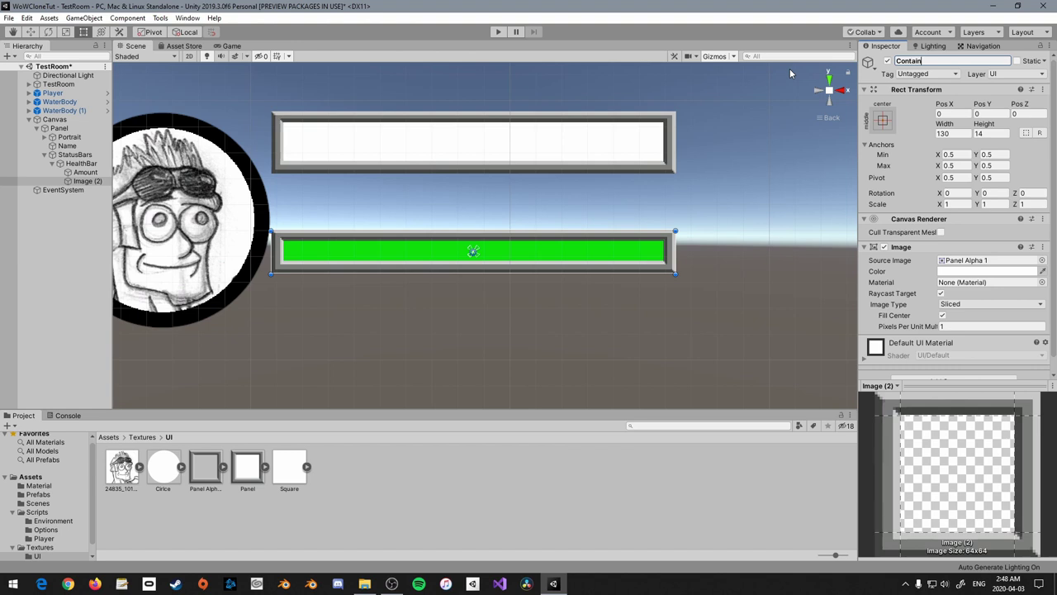
{"action": "left_click", "coordinate": [73, 164]}
{"action": "left_click", "coordinate": [51, 163]}
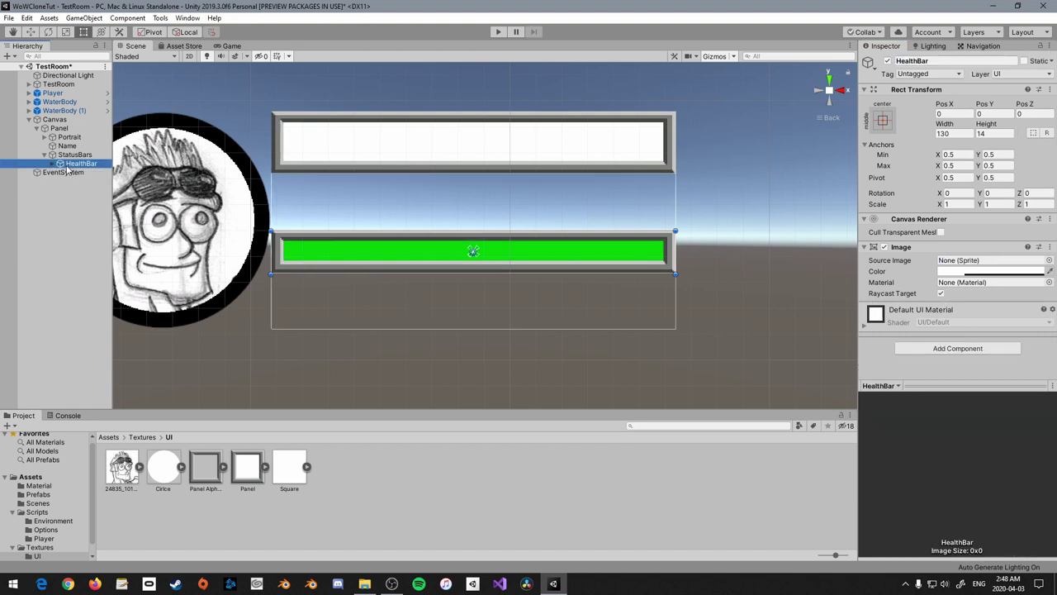
{"action": "key", "text": "F2"}
{"action": "key", "text": "Return"}
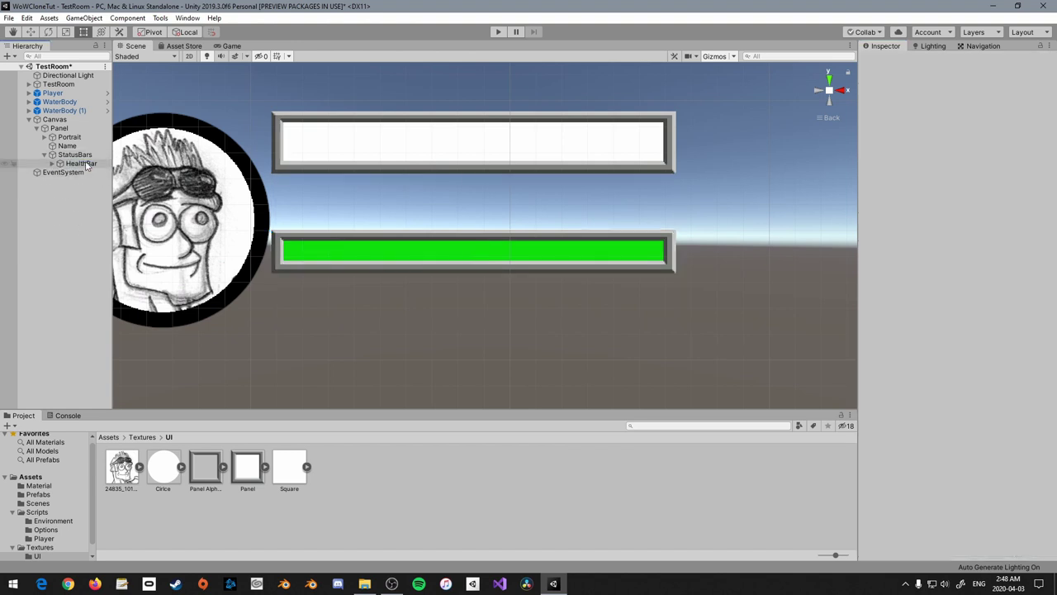
{"action": "key", "text": "ctrl+d"}
{"action": "key", "text": "ctrl+d"}
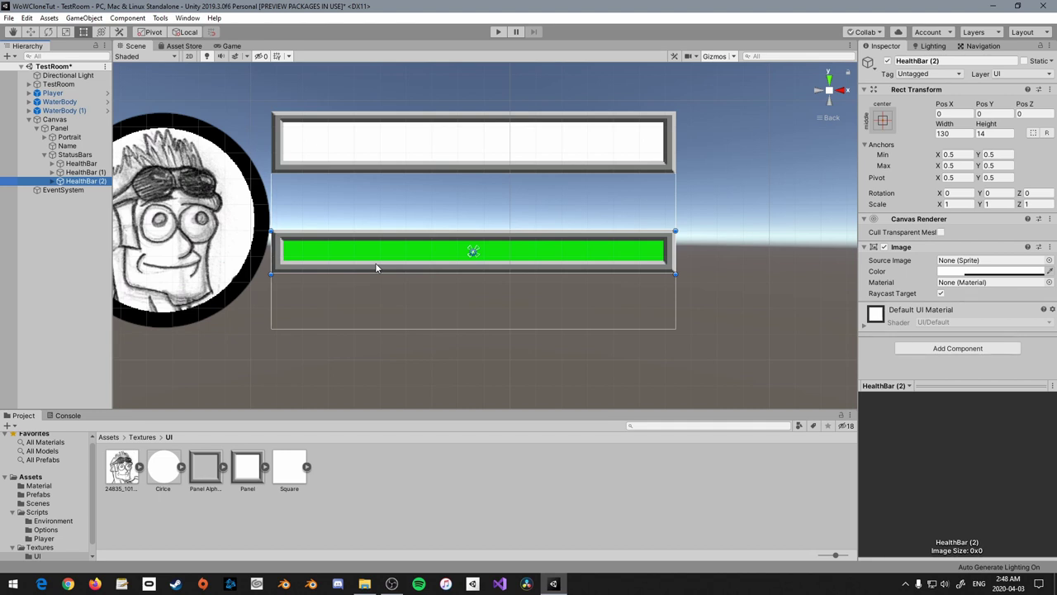
Add a Vertical Layout Group component to StatusBars
{"action": "left_click", "coordinate": [33, 154]}
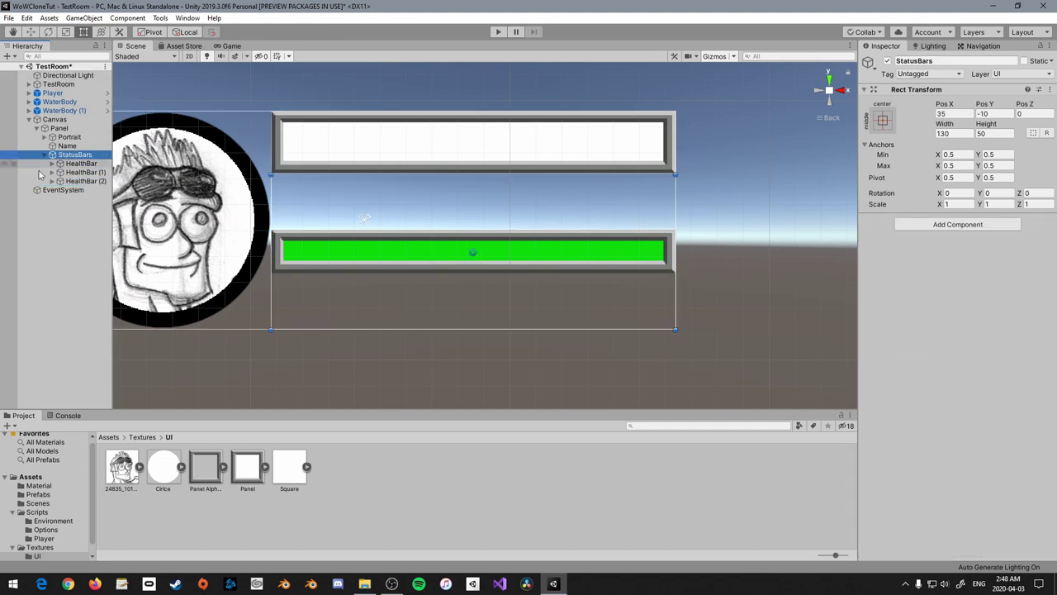
{"action": "left_click", "coordinate": [963, 225]}
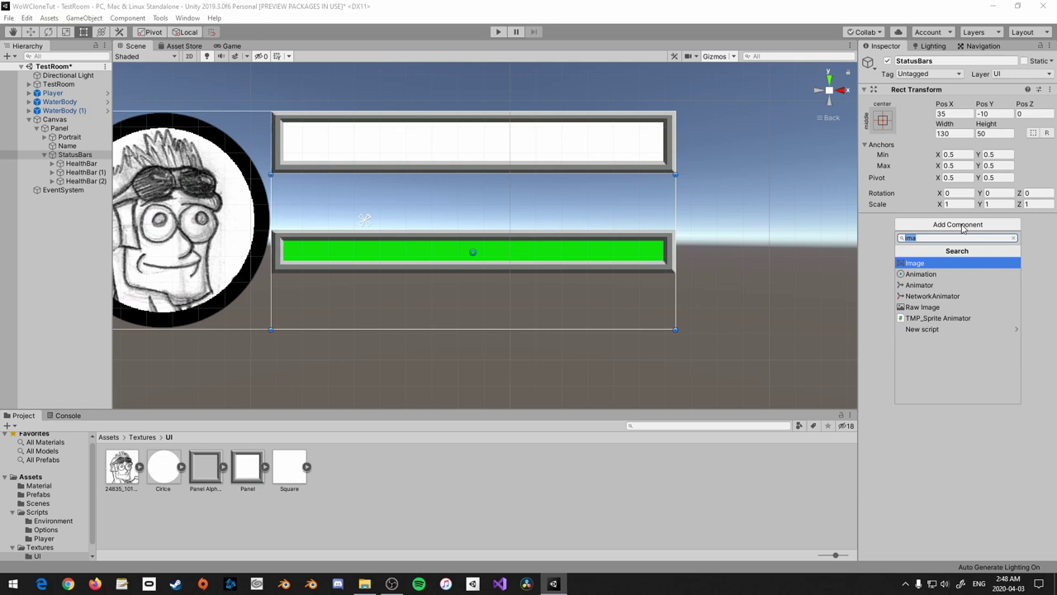
{"action": "key", "text": "BackSpace"}
{"action": "left_click", "coordinate": [948, 315]}
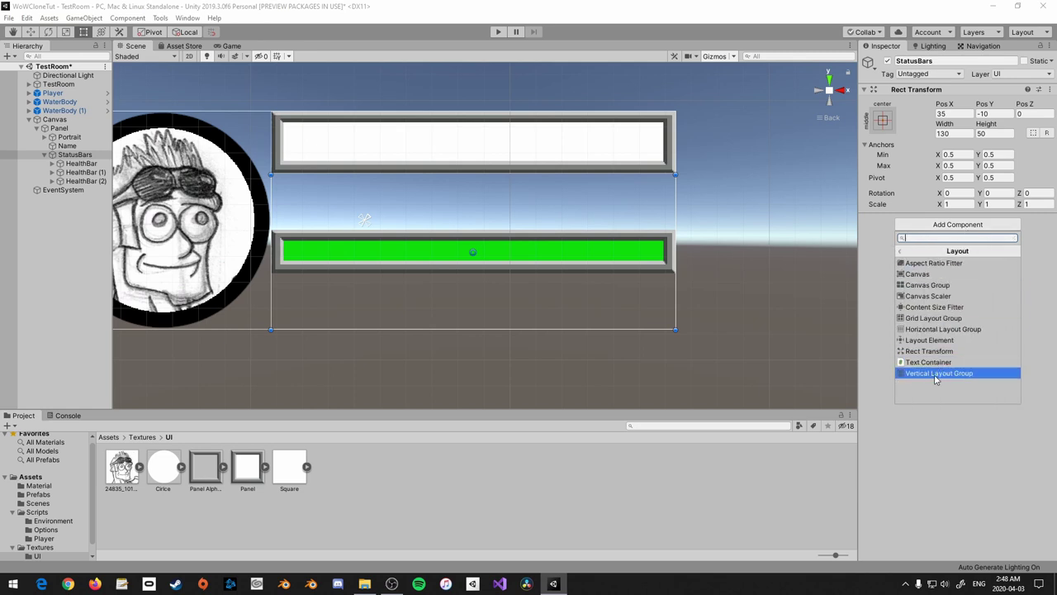
{"action": "left_click", "coordinate": [937, 373]}
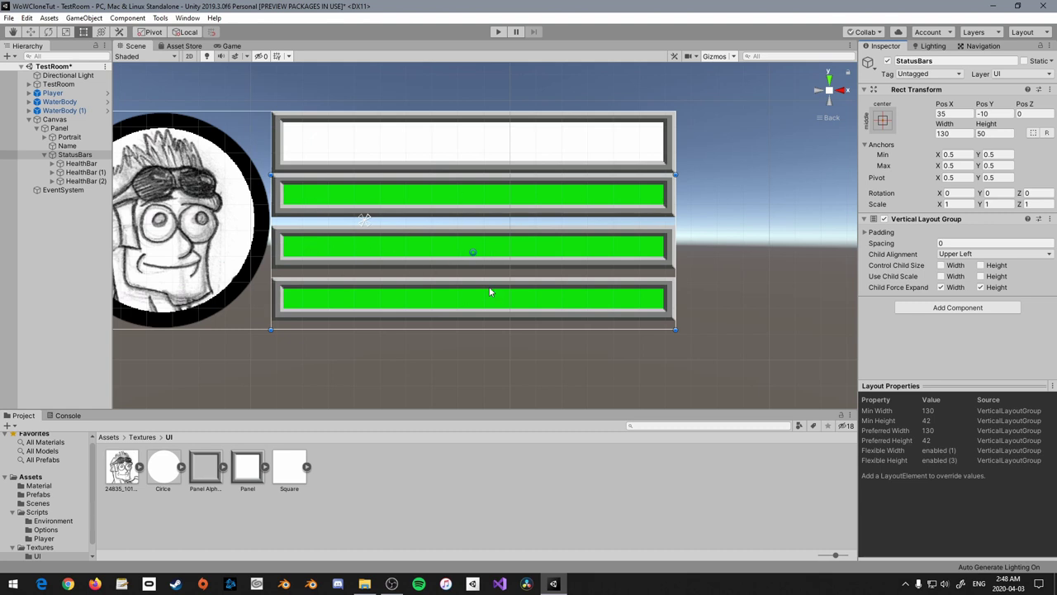
Set Child Alignment to Middle Center and enable Control Child Size Width
{"action": "left_click", "coordinate": [950, 255]}
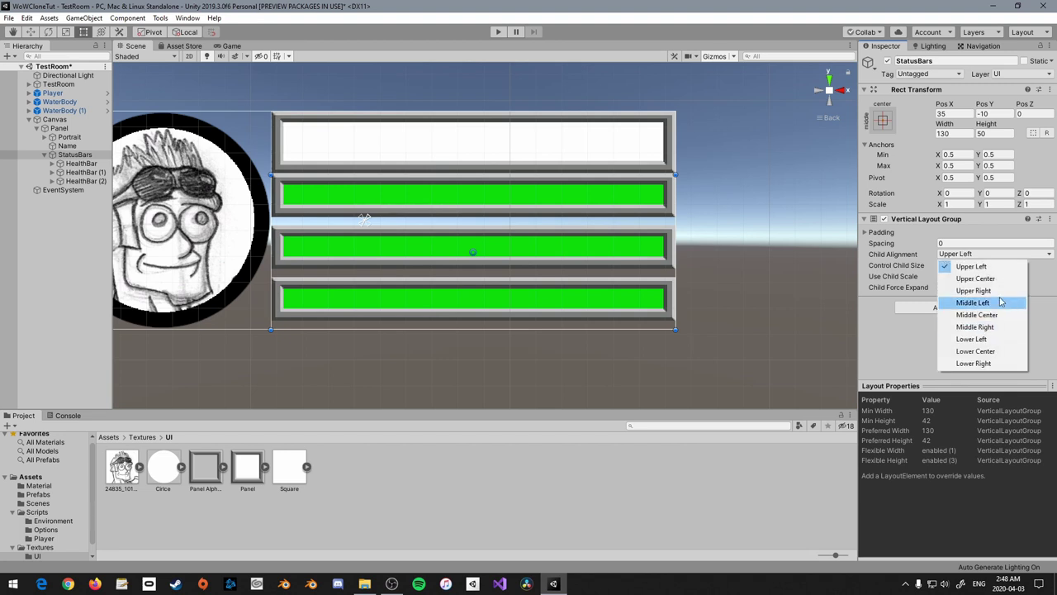
{"action": "left_click", "coordinate": [994, 316]}
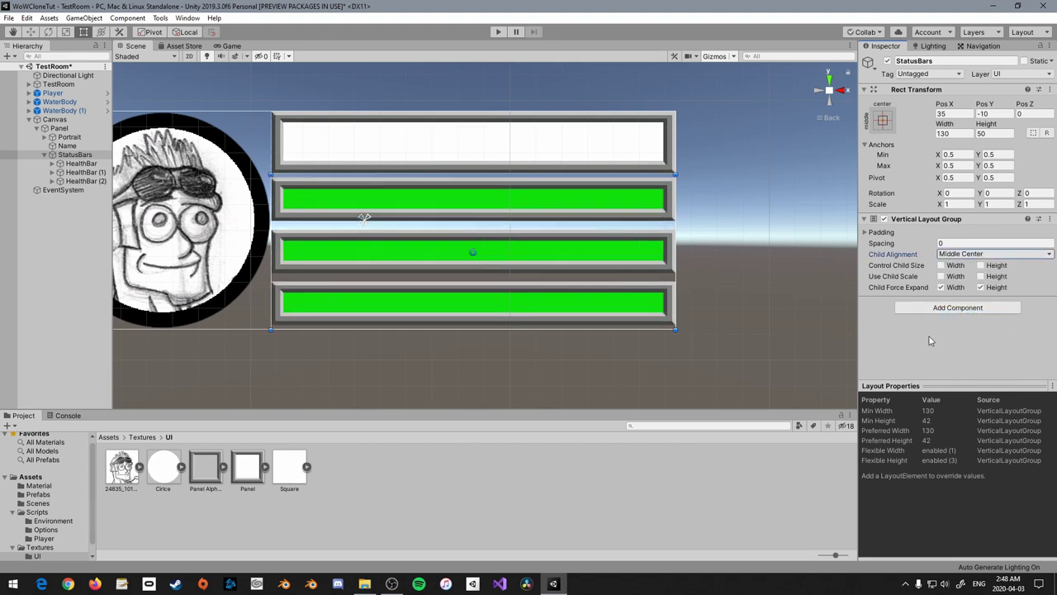
{"action": "left_click", "coordinate": [941, 265]}
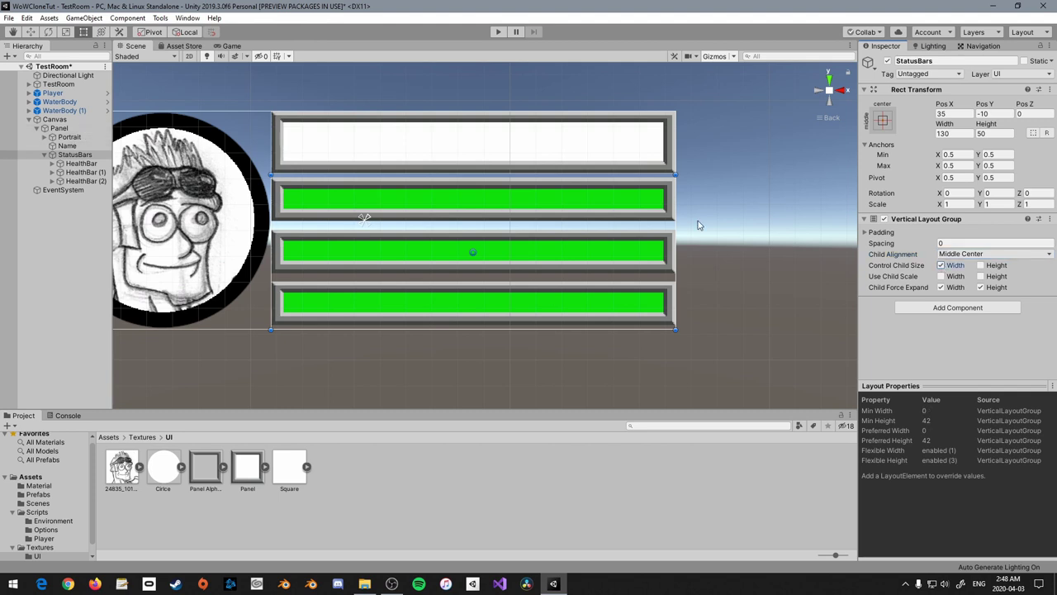
{"action": "left_click_drag", "start_coordinate": [676, 238], "coordinate": [734, 231]}
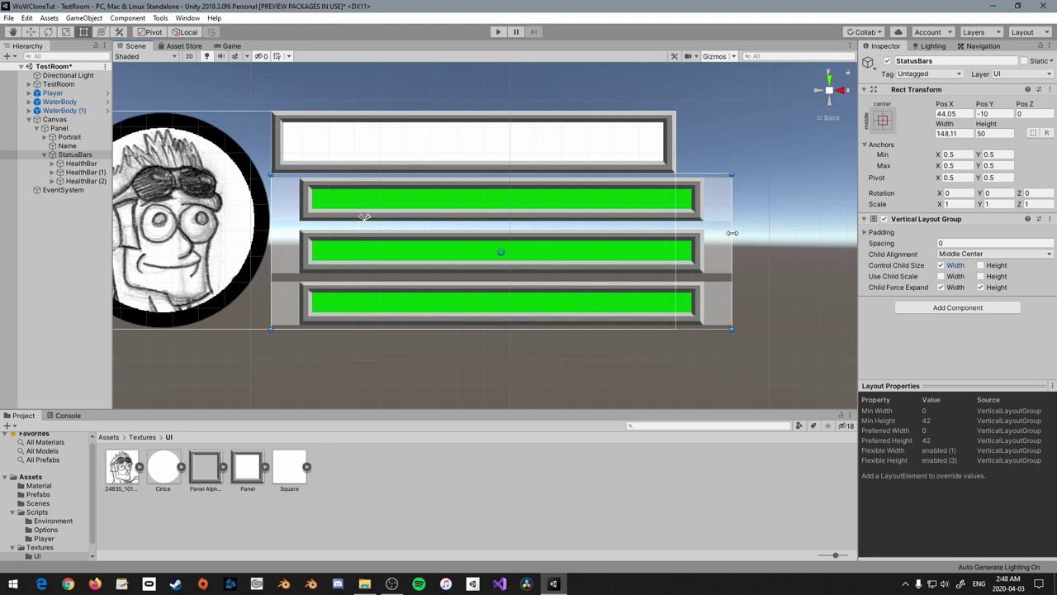
{"action": "key", "text": "ctrl+z"}
{"action": "left_click", "coordinate": [51, 164]}
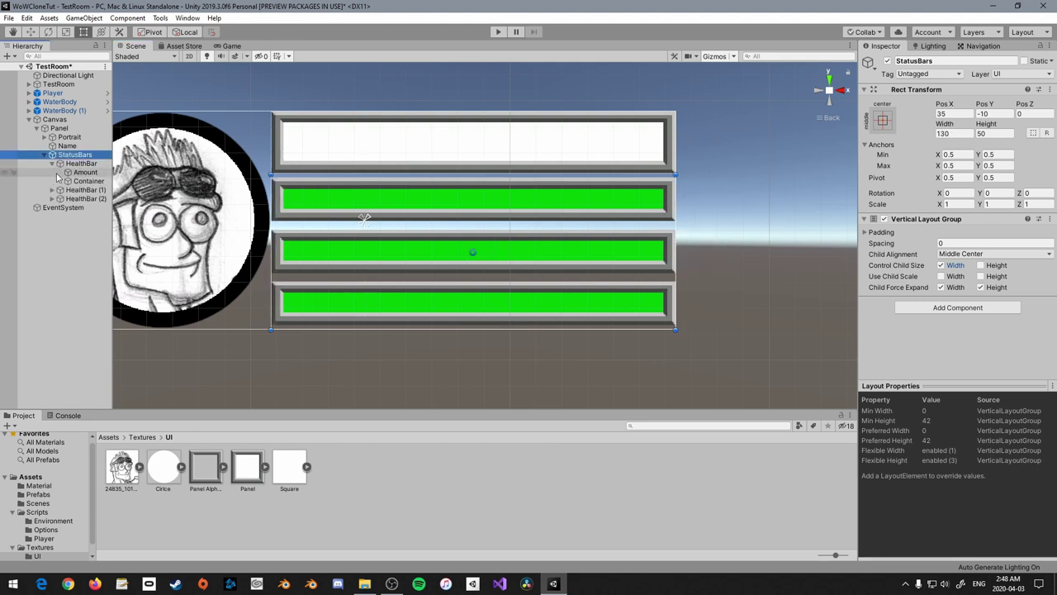
Stretch all three bars' Amount and Container objects to fill their parent with the stretch/stretch anchor preset
{"action": "left_click", "coordinate": [51, 189]}
{"action": "left_click", "coordinate": [51, 216]}
{"action": "left_click", "coordinate": [85, 172]}
{"action": "left_click", "coordinate": [88, 180], "text": "shift"}
{"action": "left_click", "coordinate": [85, 198], "text": "ctrl"}
{"action": "left_click", "coordinate": [89, 207], "text": "ctrl"}
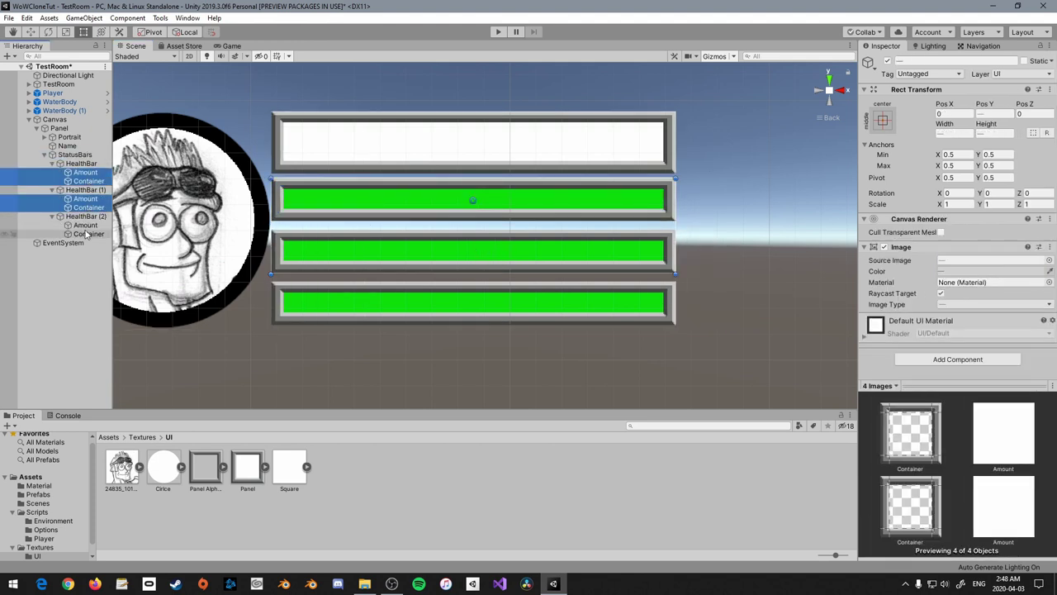
{"action": "left_click", "coordinate": [85, 225], "text": "ctrl"}
{"action": "left_click", "coordinate": [88, 234], "text": "ctrl"}
{"action": "left_click", "coordinate": [882, 121]}
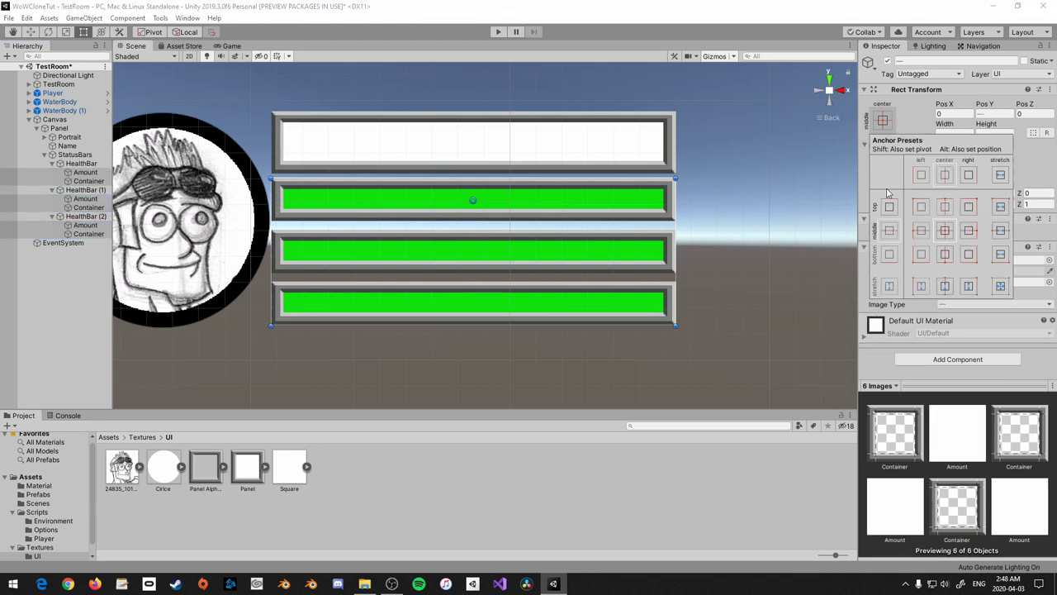
{"action": "left_click", "coordinate": [1000, 284]}
Test-widen the StatusBars group, then restore it to its original width
{"action": "left_click", "coordinate": [85, 211]}
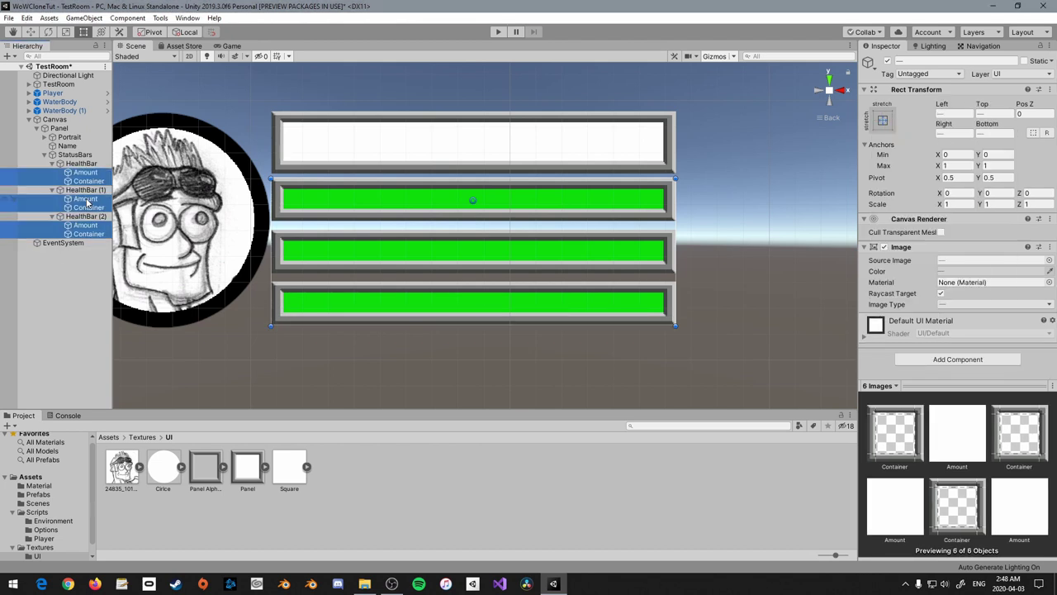
{"action": "left_click", "coordinate": [88, 207]}
{"action": "left_click", "coordinate": [74, 155]}
{"action": "left_click_drag", "start_coordinate": [676, 253], "coordinate": [786, 262]}
{"action": "left_click_drag", "start_coordinate": [769, 261], "coordinate": [660, 304]}
Select HealthBar (1) in the Hierarchy and begin renaming it
{"action": "left_click", "coordinate": [52, 163]}
{"action": "left_click", "coordinate": [52, 172]}
{"action": "left_click", "coordinate": [52, 172]}
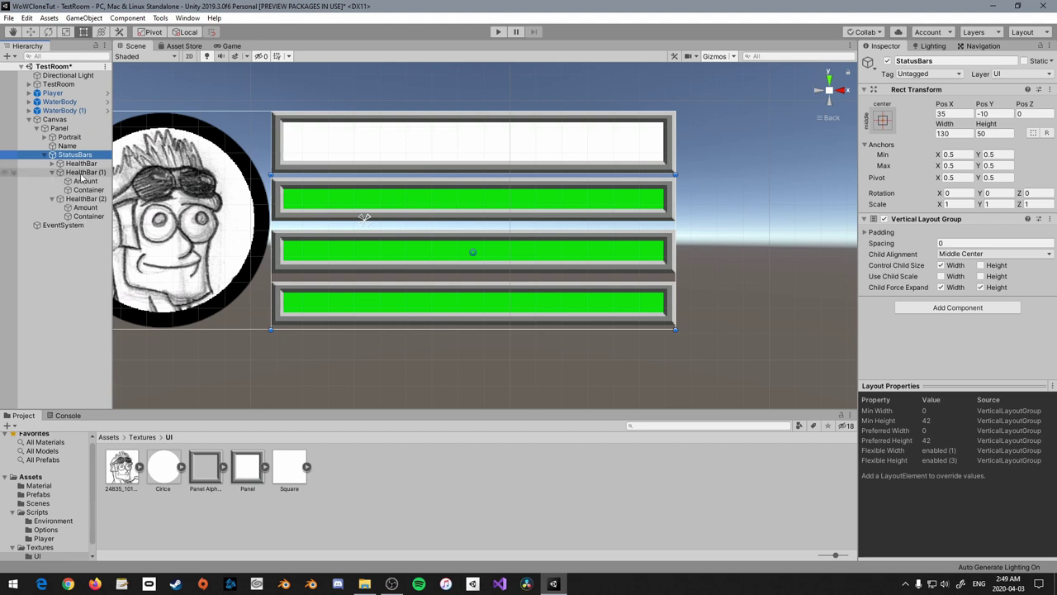
{"action": "left_click", "coordinate": [82, 172]}
{"action": "left_click", "coordinate": [950, 61]}
Rename the second bar MagicBar and give its Amount fill a light blue colour
{"action": "type", "text": "MagicBar"}
{"action": "key", "text": "Return"}
{"action": "left_click", "coordinate": [85, 181]}
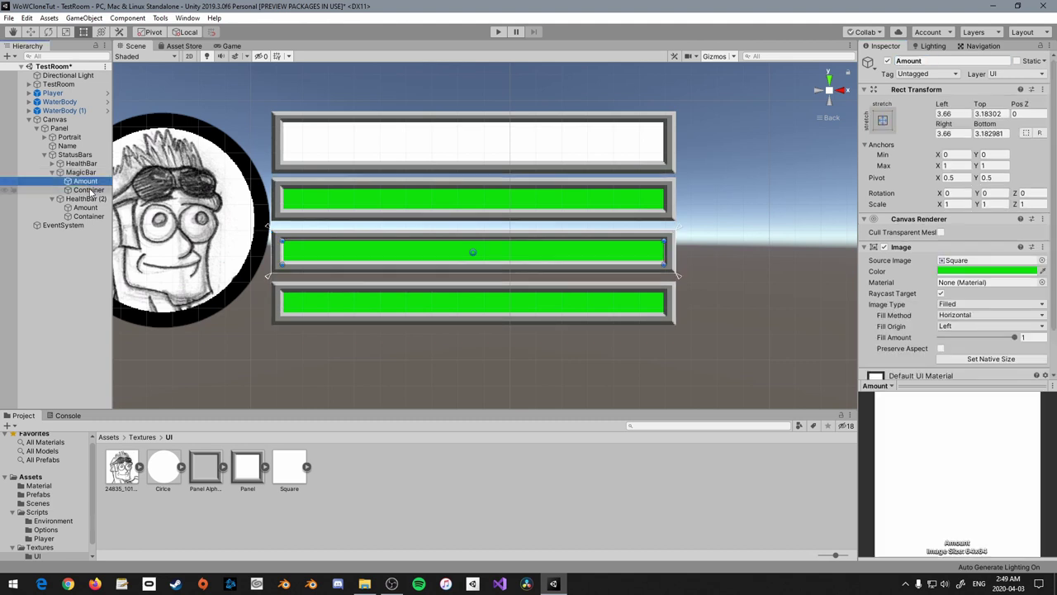
{"action": "left_click", "coordinate": [90, 191]}
{"action": "left_click", "coordinate": [85, 181]}
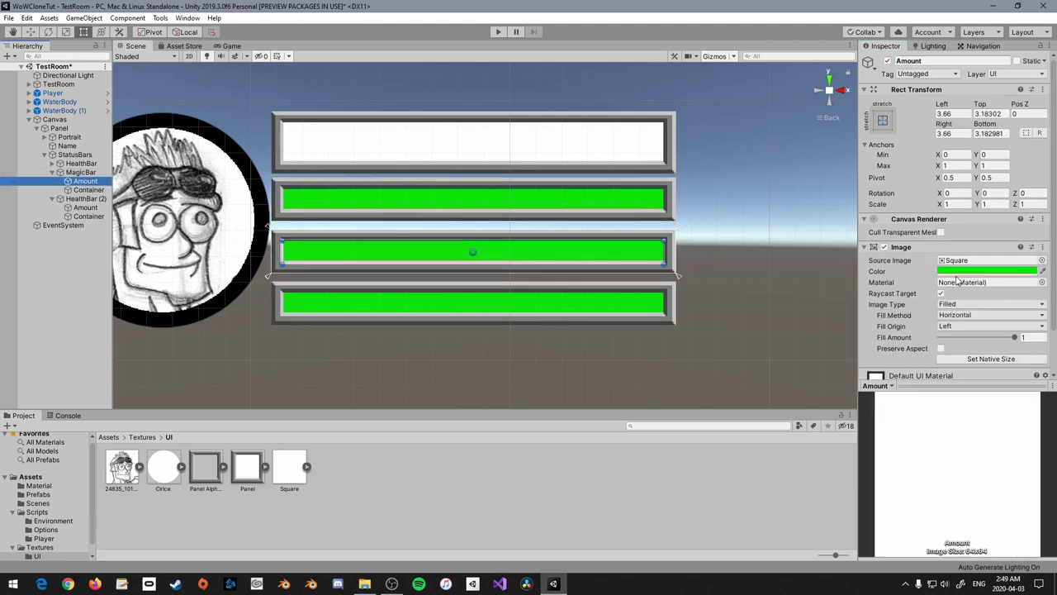
{"action": "left_click", "coordinate": [986, 271]}
{"action": "left_click_drag", "start_coordinate": [33, 217], "coordinate": [54, 203]}
{"action": "left_click_drag", "start_coordinate": [94, 75], "coordinate": [92, 75]}
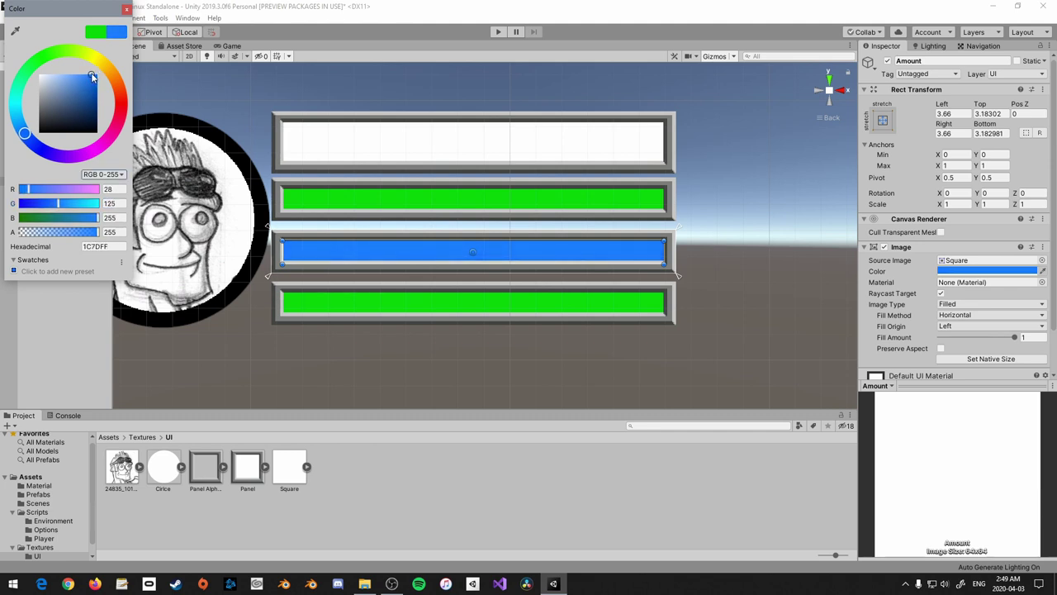
{"action": "left_click", "coordinate": [126, 8]}
Rename HealthBar (2) to EnergyBar and make its Amount fill yellow (FFFF00)
{"action": "left_click", "coordinate": [83, 199]}
{"action": "left_click", "coordinate": [956, 60]}
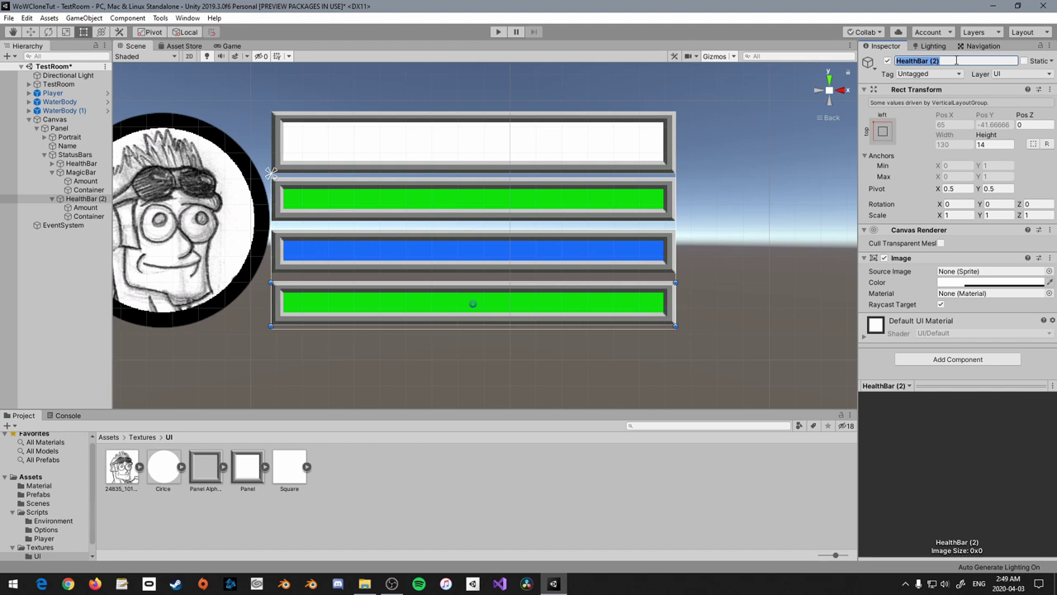
{"action": "type", "text": "EnergyBar"}
{"action": "key", "text": "Return"}
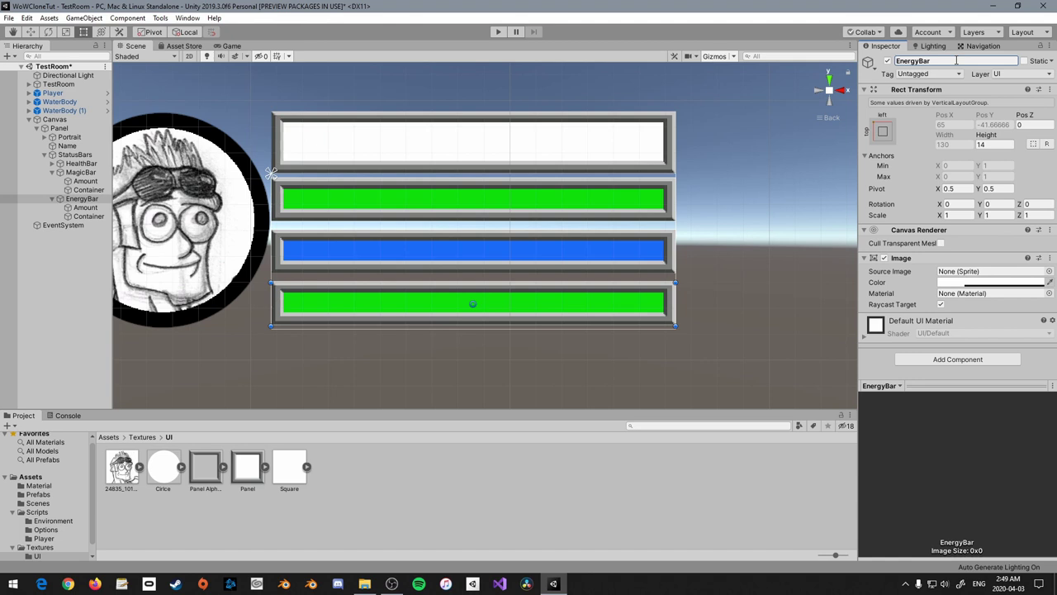
{"action": "left_click", "coordinate": [86, 208]}
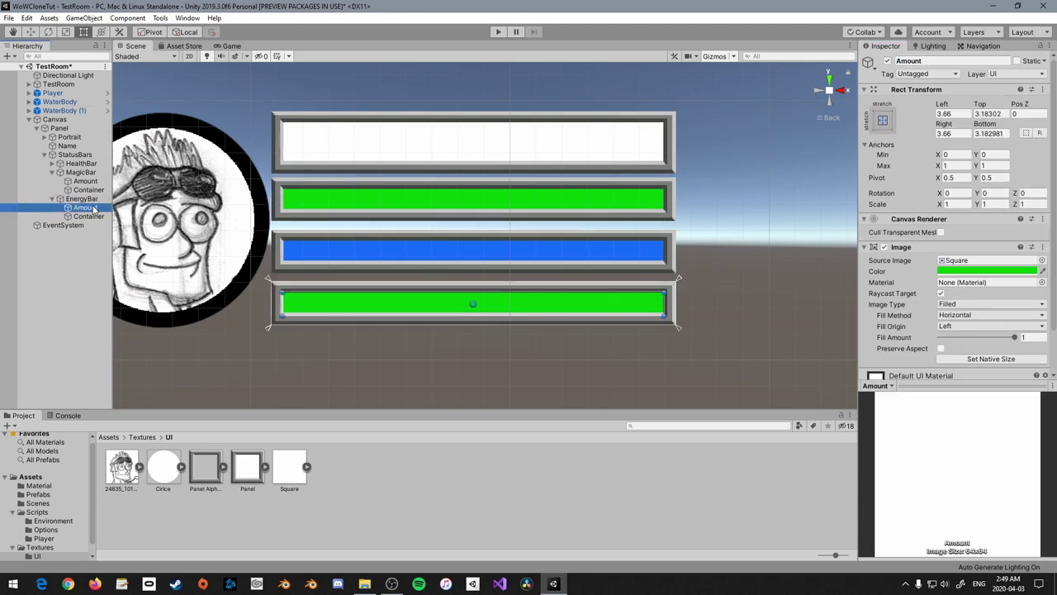
{"action": "left_click", "coordinate": [987, 271]}
{"action": "left_click_drag", "start_coordinate": [54, 192], "coordinate": [89, 211]}
{"action": "left_click", "coordinate": [632, 292]}
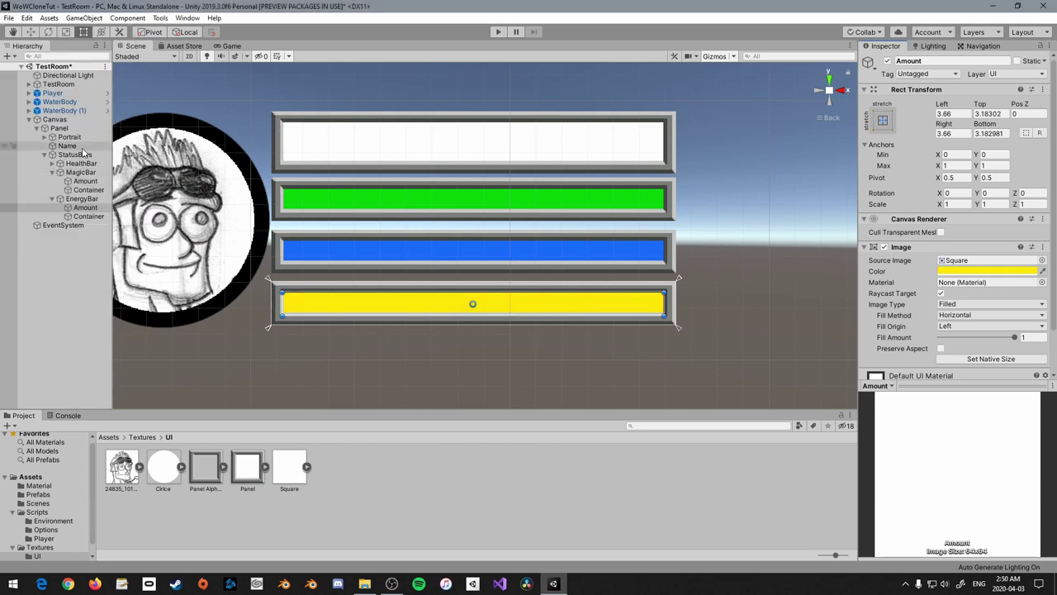
{"action": "left_click", "coordinate": [74, 154]}
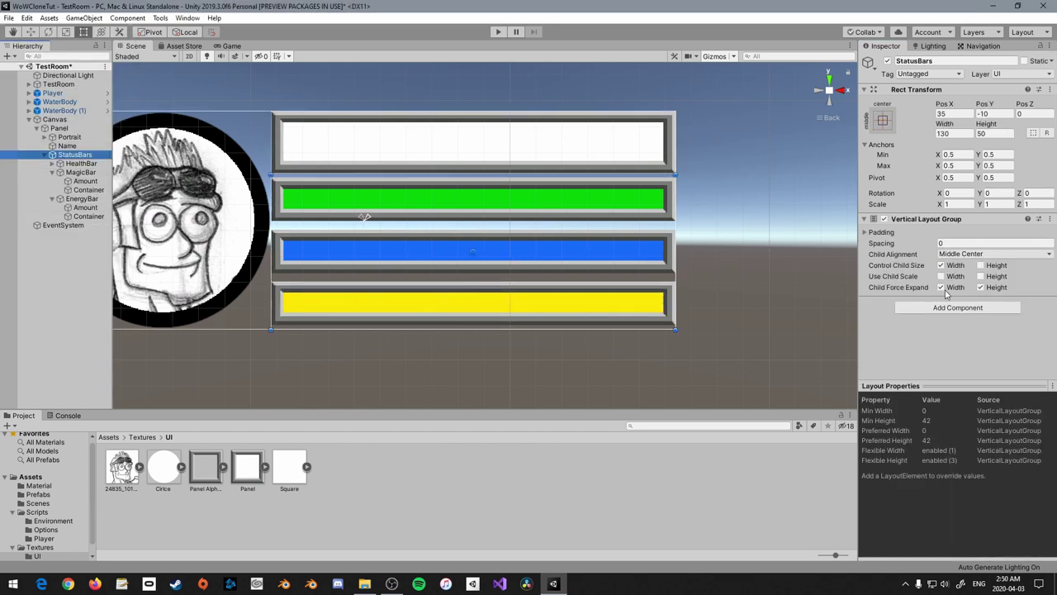
Turn off Child Force Expand Height on StatusBars and lower its top edge to height 44.67
{"action": "left_click", "coordinate": [981, 288]}
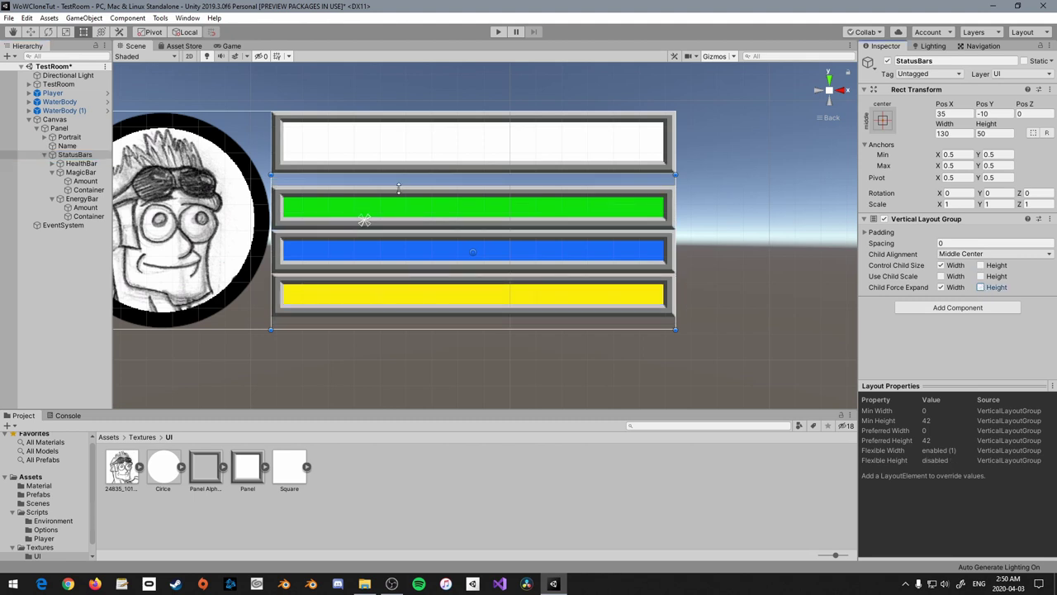
{"action": "left_click_drag", "start_coordinate": [538, 175], "coordinate": [536, 181]}
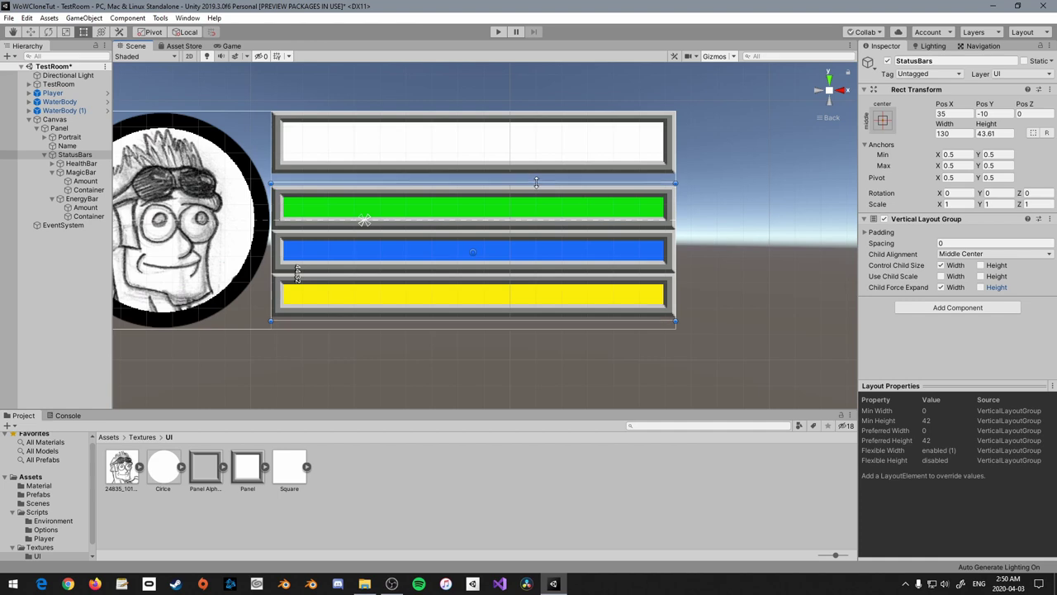
{"action": "scroll", "coordinate": [491, 282], "scroll_direction": "down", "scroll_amount": 1}
{"action": "scroll", "coordinate": [496, 305], "scroll_direction": "down", "scroll_amount": 3}
{"action": "scroll", "coordinate": [496, 319], "scroll_direction": "up", "scroll_amount": 3}
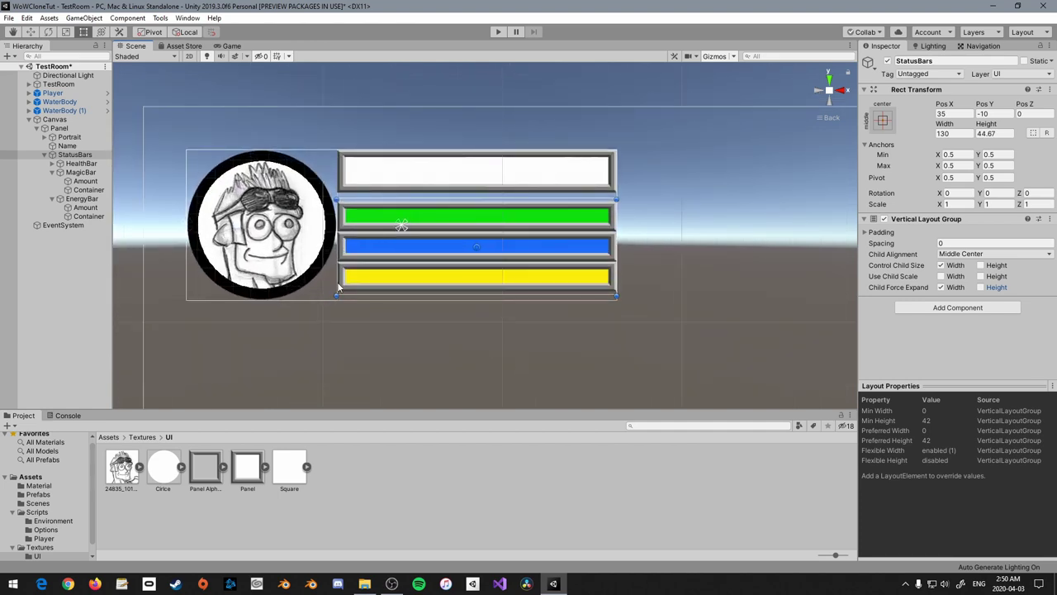
{"action": "left_click", "coordinate": [66, 145]}
Add a Text - TextMeshPro child under Name, importing the TMP Essentials
{"action": "right_click", "coordinate": [76, 146]}
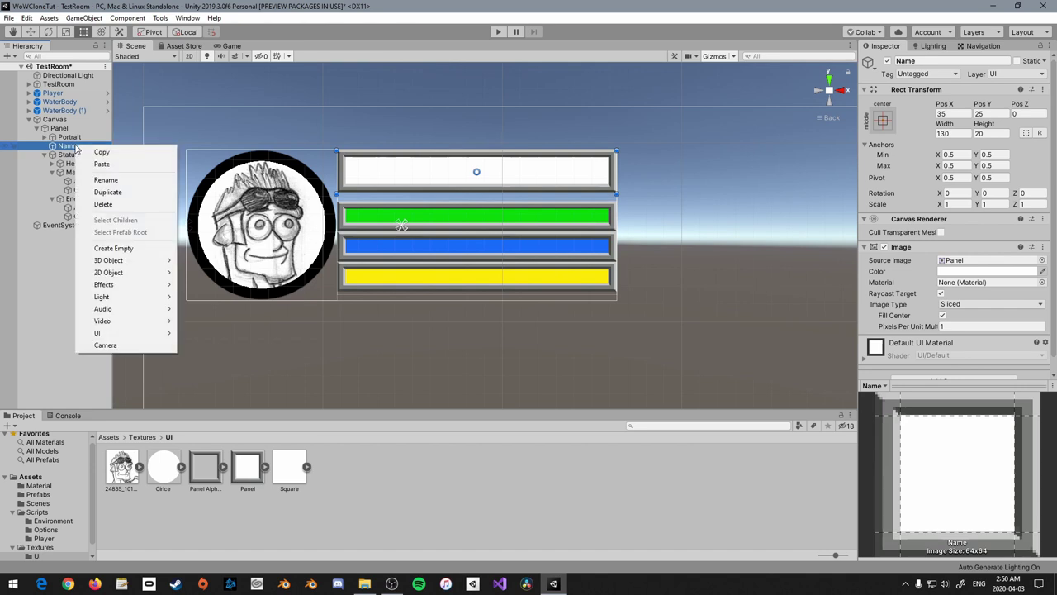
{"action": "mouse_move", "coordinate": [138, 337]}
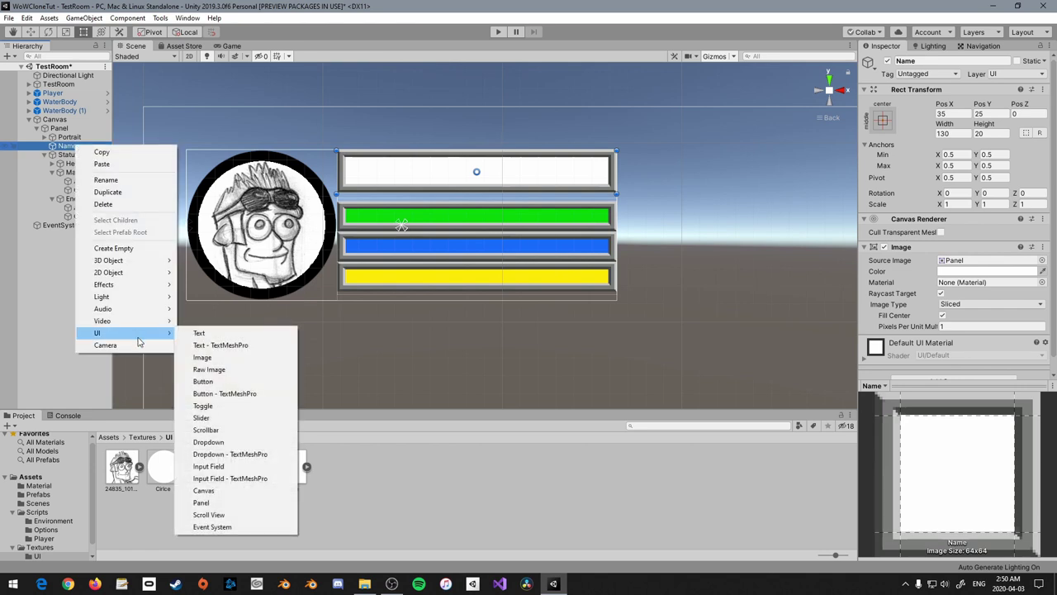
{"action": "left_click", "coordinate": [216, 344]}
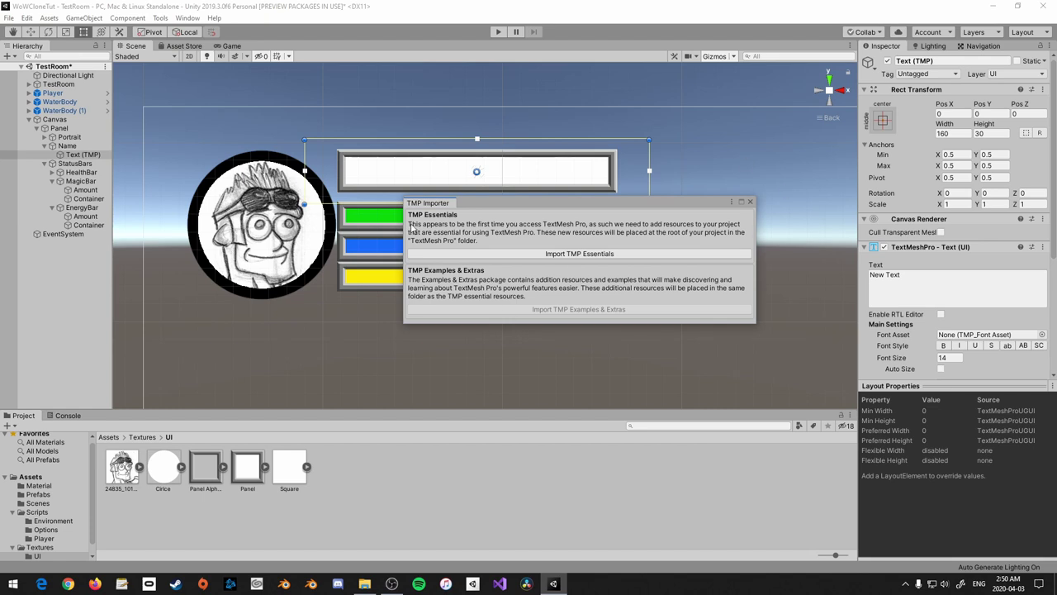
{"action": "left_click", "coordinate": [533, 255]}
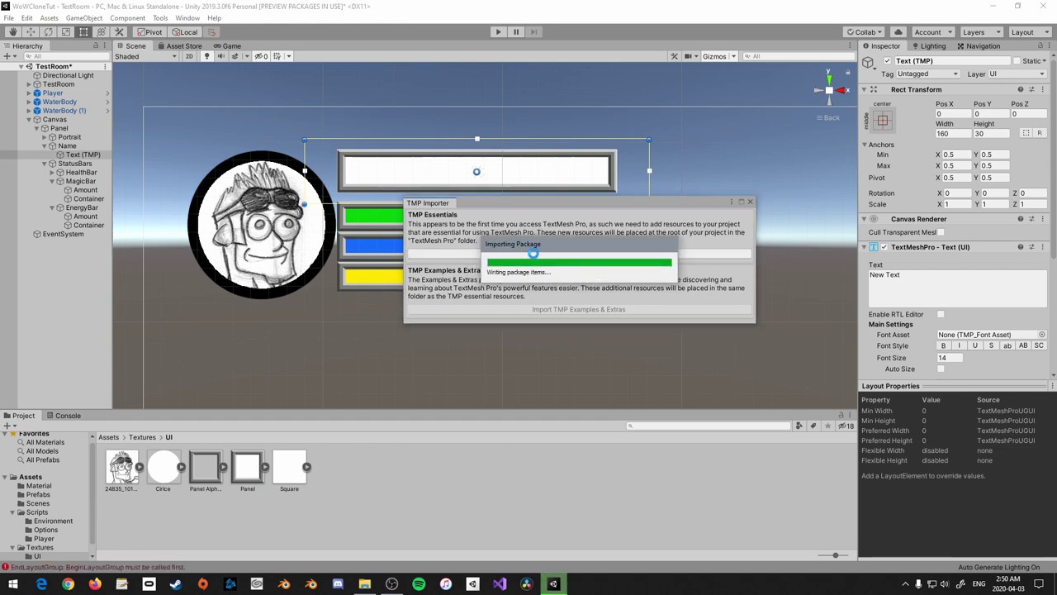
{"action": "left_click", "coordinate": [750, 203]}
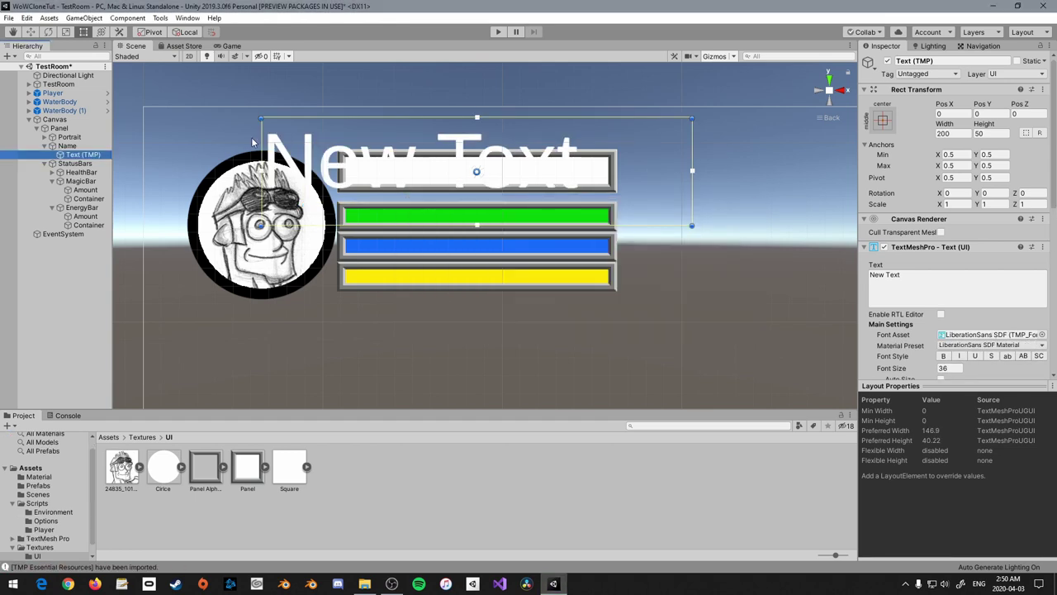
Set the New Text label's vertex colour to yellow
{"action": "scroll", "coordinate": [964, 329], "scroll_direction": "down", "scroll_amount": 5}
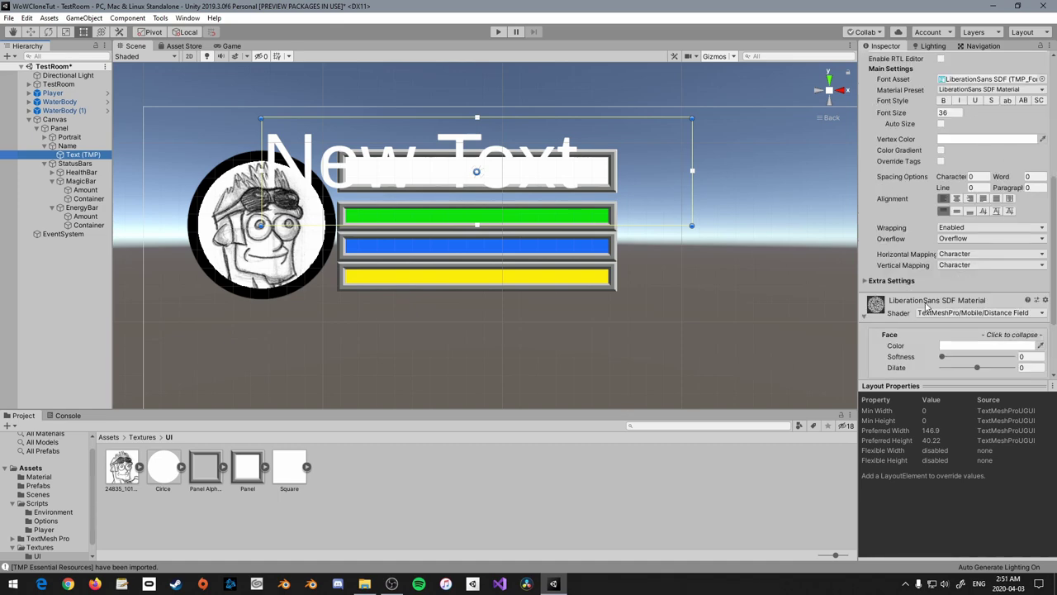
{"action": "scroll", "coordinate": [926, 308], "scroll_direction": "up", "scroll_amount": 5}
{"action": "left_click", "coordinate": [968, 221]}
{"action": "scroll", "coordinate": [968, 222], "scroll_direction": "down", "scroll_amount": 5}
{"action": "left_click", "coordinate": [985, 139]}
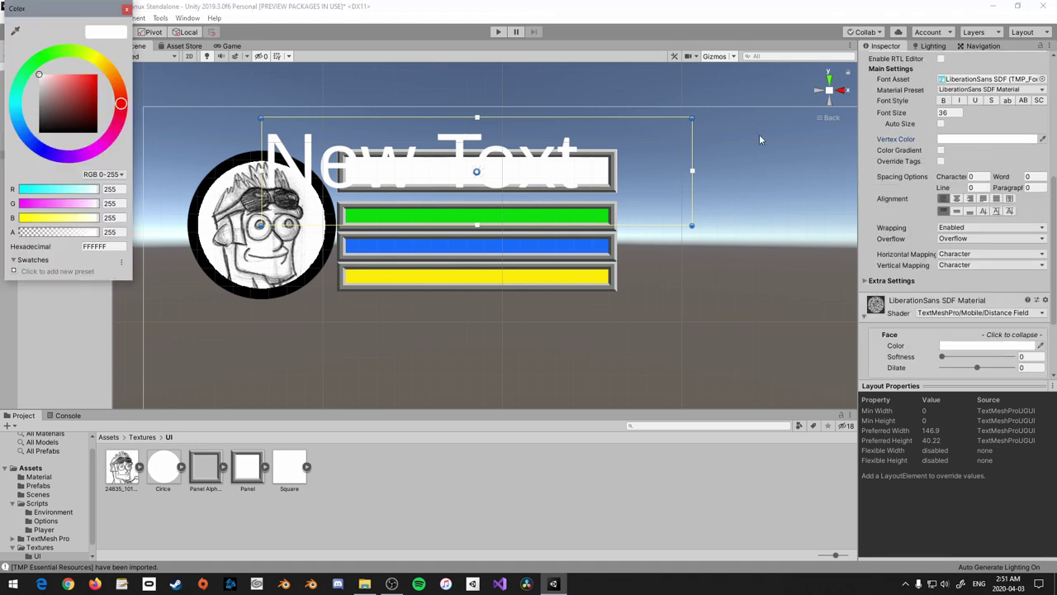
{"action": "left_click_drag", "start_coordinate": [86, 218], "coordinate": [3, 219]}
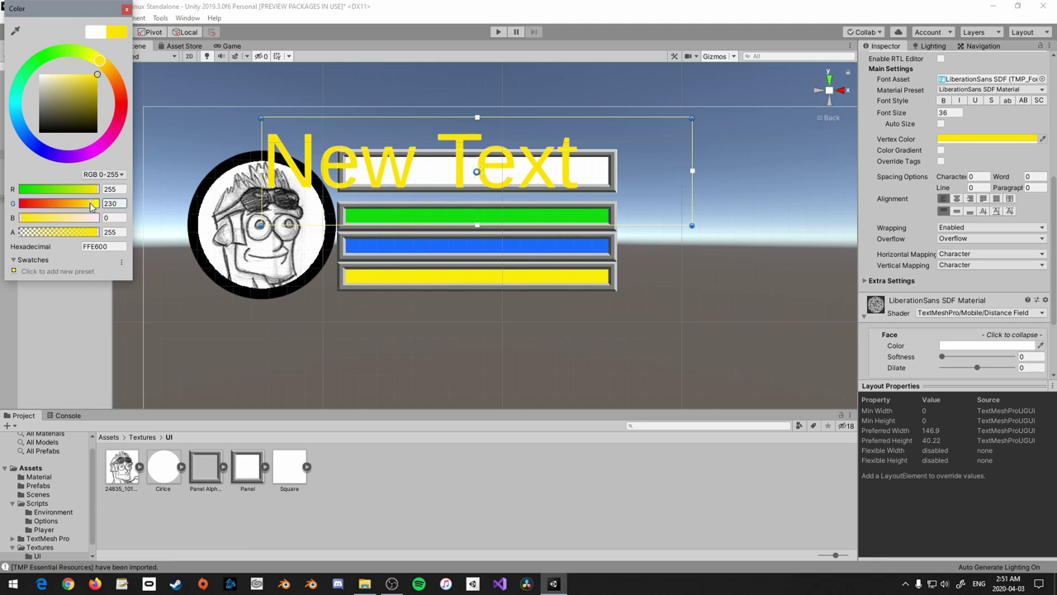
{"action": "key", "text": "Return"}
Resize the text box to 130×20 to fit the Name bar and enable Auto Size
{"action": "left_click", "coordinate": [83, 154]}
{"action": "left_click_drag", "start_coordinate": [692, 118], "coordinate": [620, 152]}
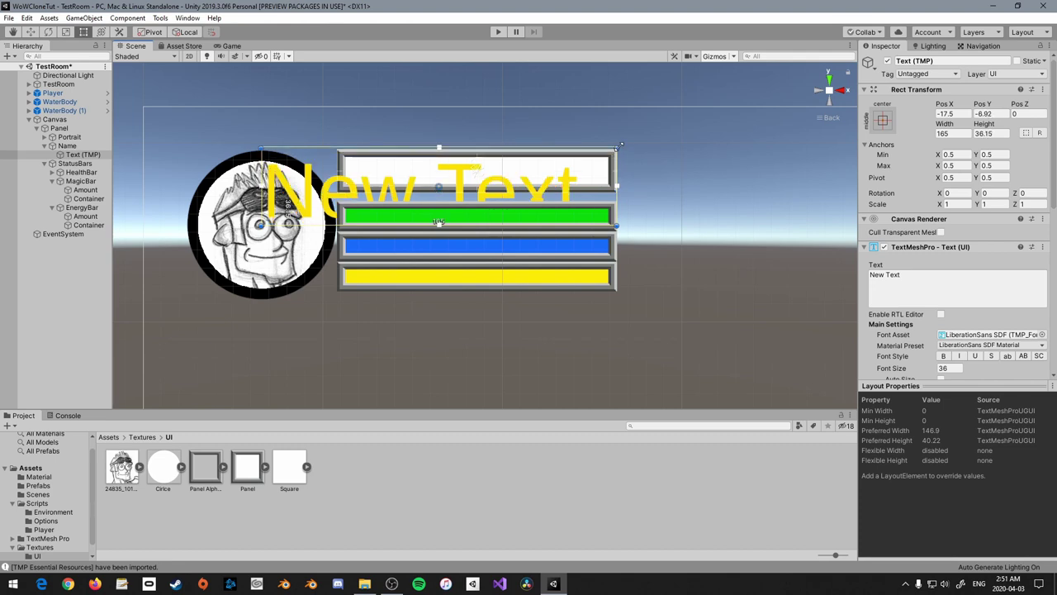
{"action": "left_click_drag", "start_coordinate": [261, 225], "coordinate": [337, 193]}
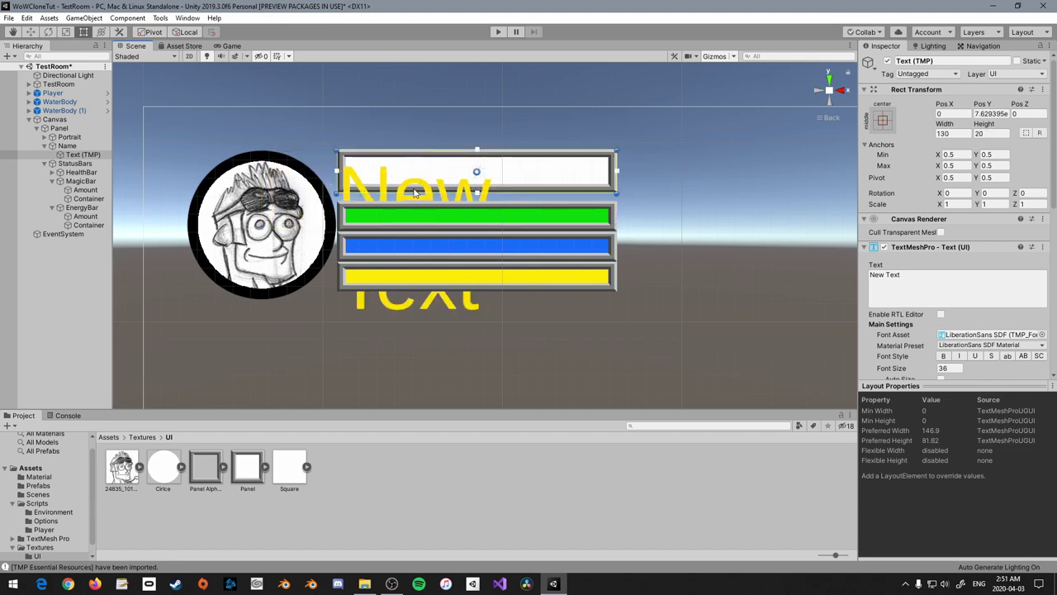
{"action": "scroll", "coordinate": [893, 312], "scroll_direction": "down", "scroll_amount": 5}
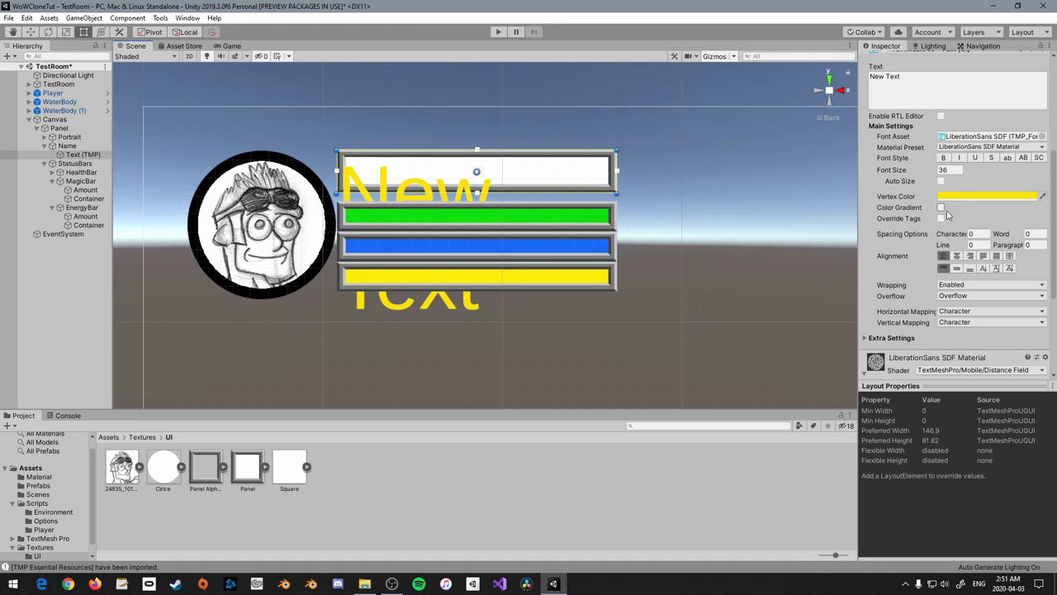
{"action": "left_click", "coordinate": [941, 181]}
Set the auto-size minimum to 0, centre the text, and trim the text box to the bar
{"action": "left_click", "coordinate": [956, 192]}
{"action": "type", "text": "0"}
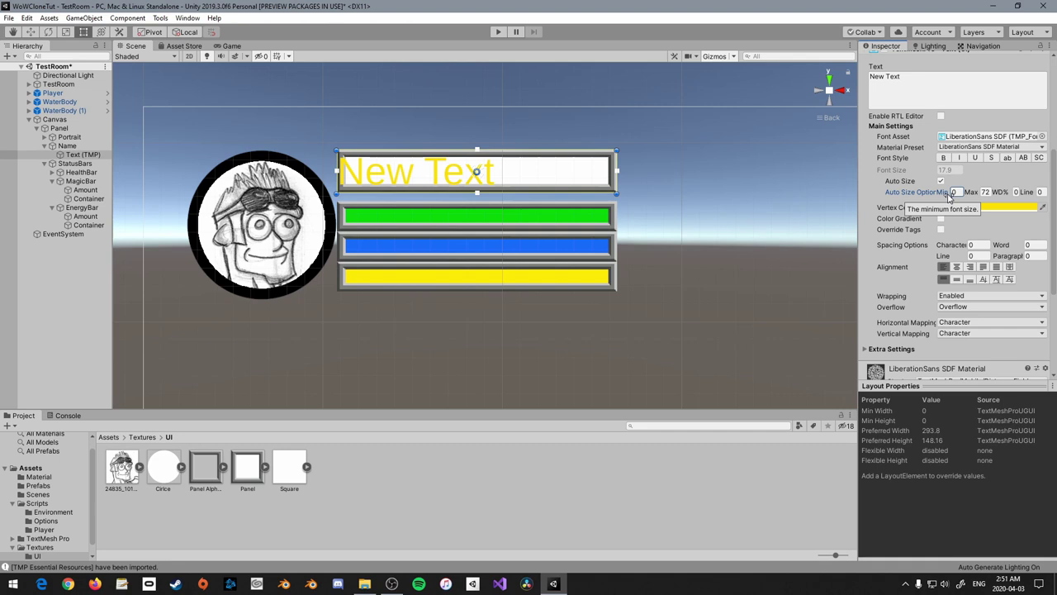
{"action": "left_click", "coordinate": [956, 267]}
{"action": "scroll", "coordinate": [579, 191], "scroll_direction": "up", "scroll_amount": 1}
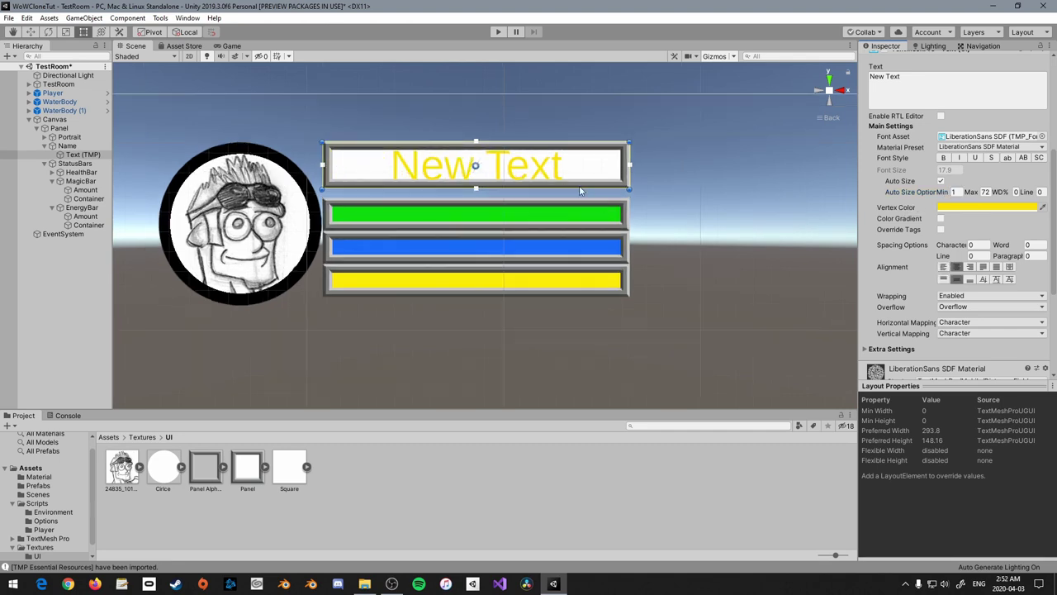
{"action": "scroll", "coordinate": [580, 190], "scroll_direction": "up", "scroll_amount": 1}
{"action": "left_click_drag", "start_coordinate": [649, 155], "coordinate": [639, 159]}
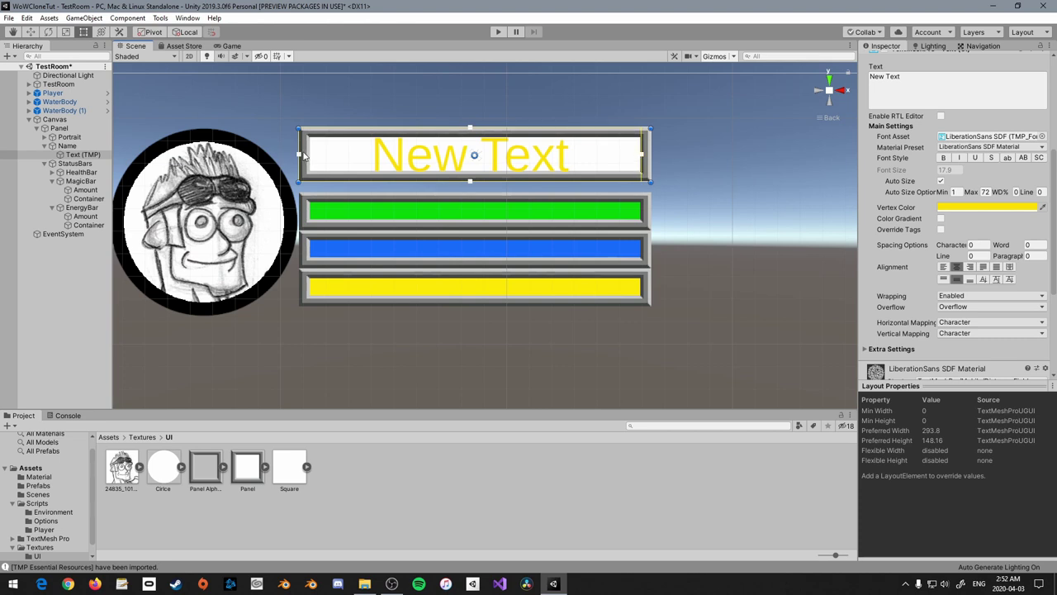
{"action": "left_click_drag", "start_coordinate": [299, 156], "coordinate": [311, 158]}
{"action": "left_click_drag", "start_coordinate": [474, 180], "coordinate": [475, 175]}
{"action": "left_click_drag", "start_coordinate": [474, 128], "coordinate": [474, 134]}
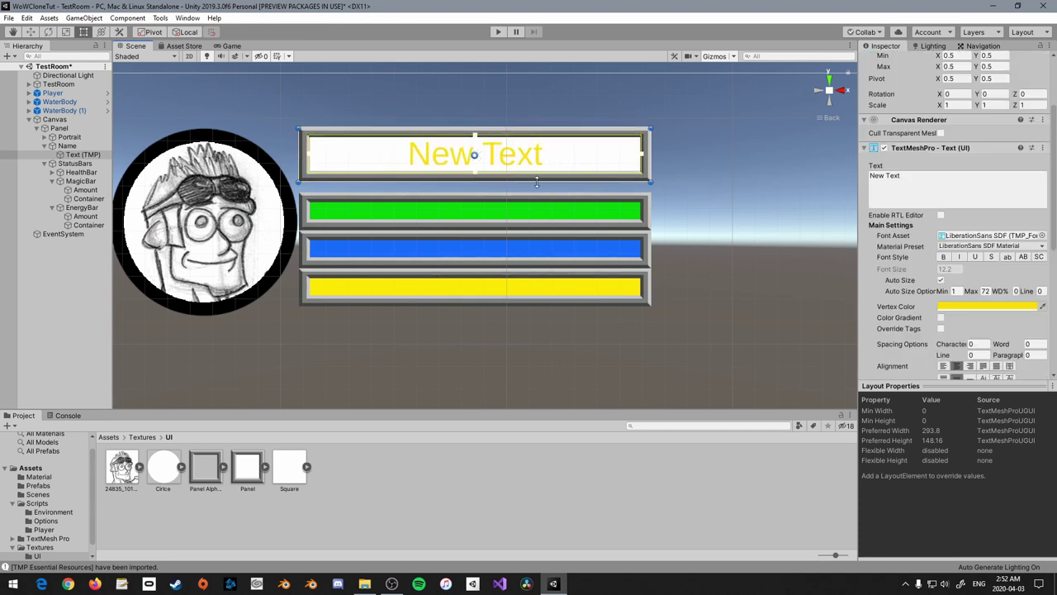
Apply the outline material preset to the name text and preview the HUD in the Game view
{"action": "left_click", "coordinate": [67, 145]}
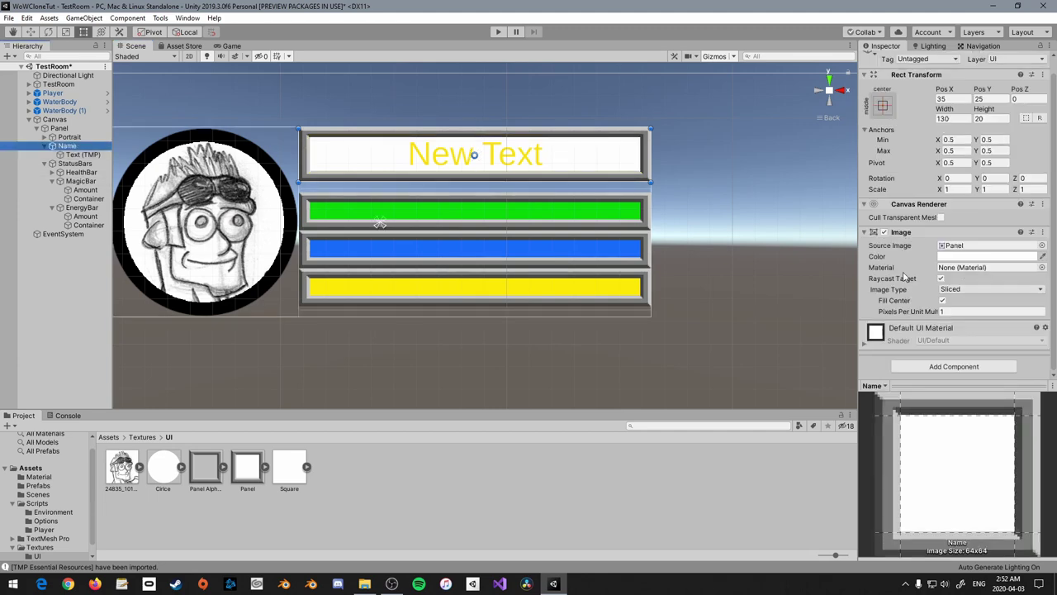
{"action": "left_click", "coordinate": [987, 256]}
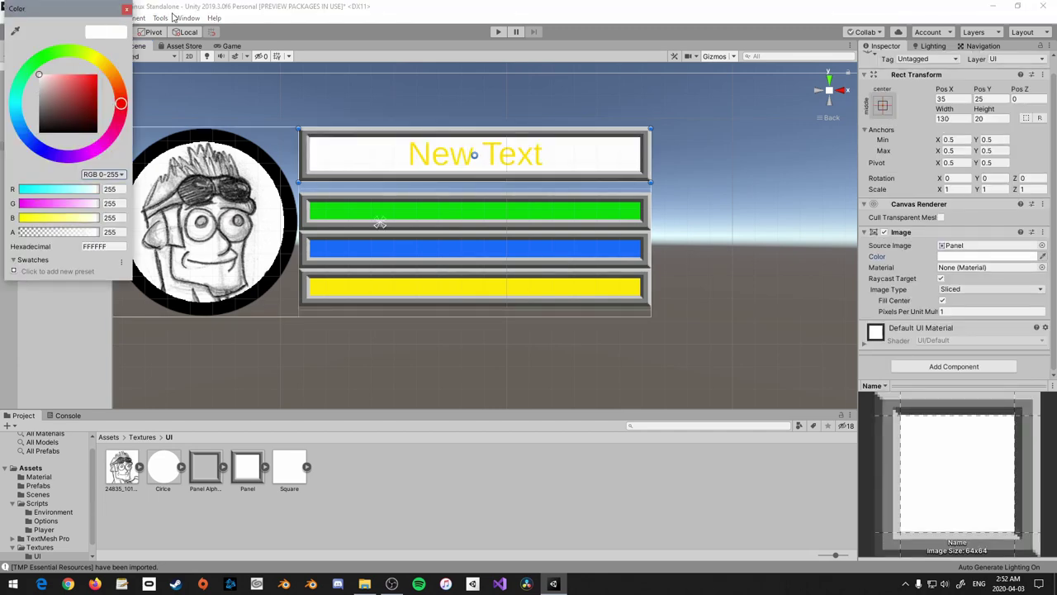
{"action": "left_click", "coordinate": [126, 9]}
{"action": "key", "text": "ctrl+z"}
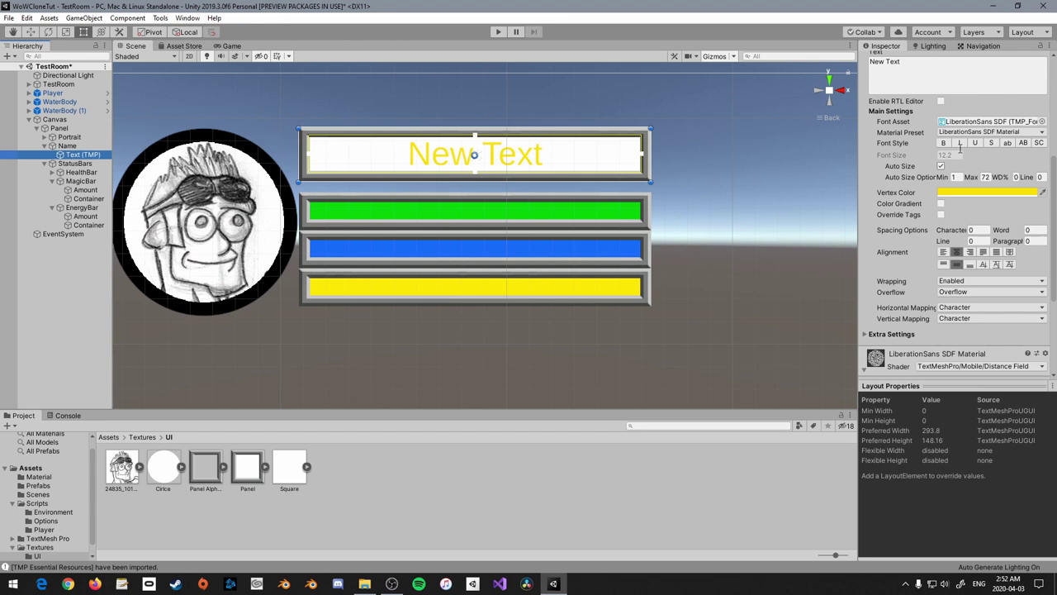
{"action": "left_click", "coordinate": [986, 132]}
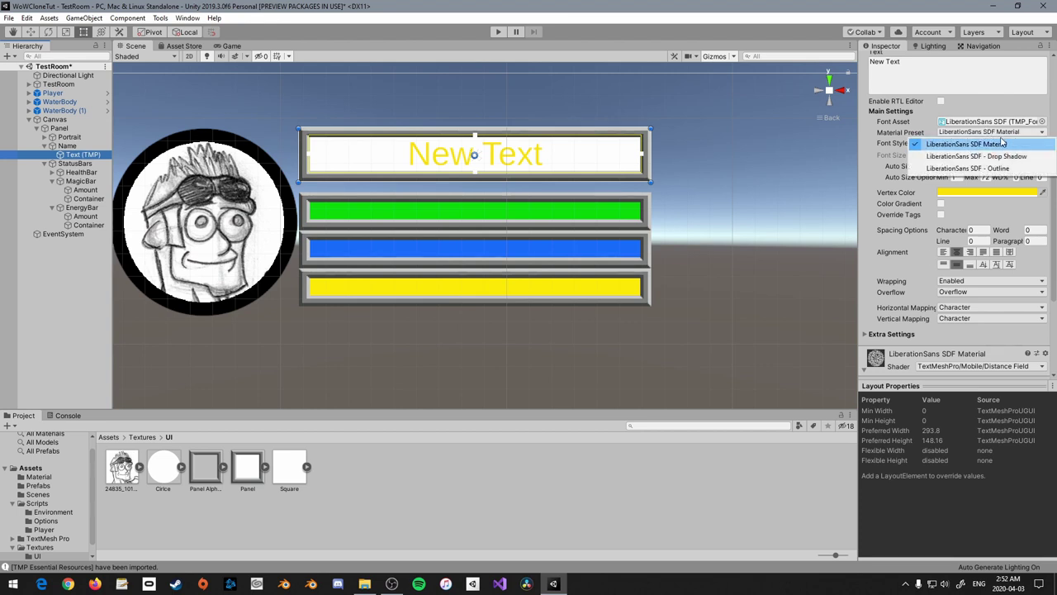
{"action": "left_click", "coordinate": [983, 168]}
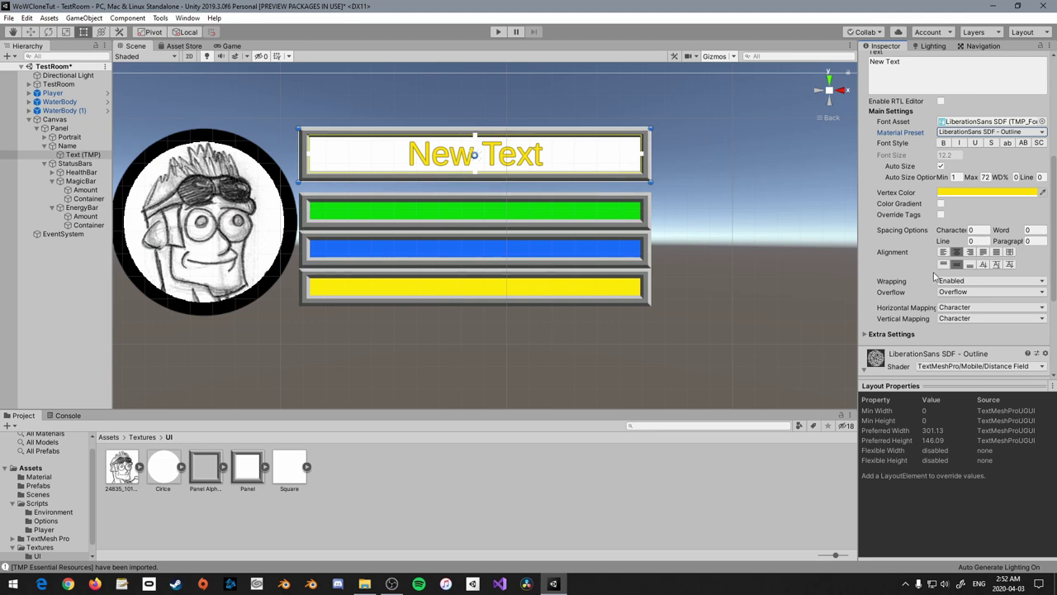
{"action": "scroll", "coordinate": [661, 275], "scroll_direction": "down", "scroll_amount": 2}
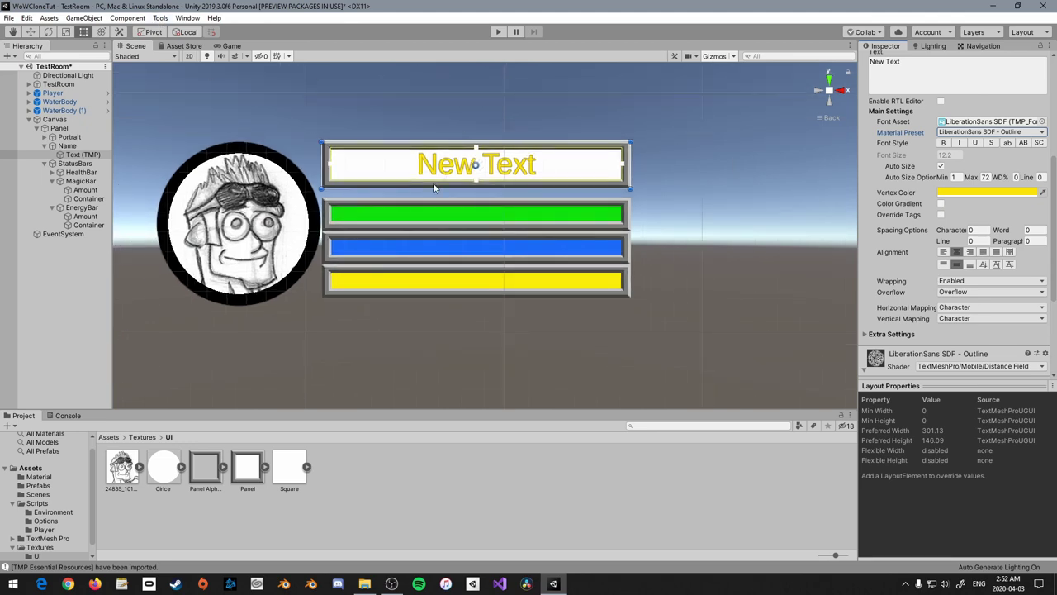
{"action": "scroll", "coordinate": [433, 188], "scroll_direction": "down", "scroll_amount": 2}
{"action": "left_click", "coordinate": [218, 46]}
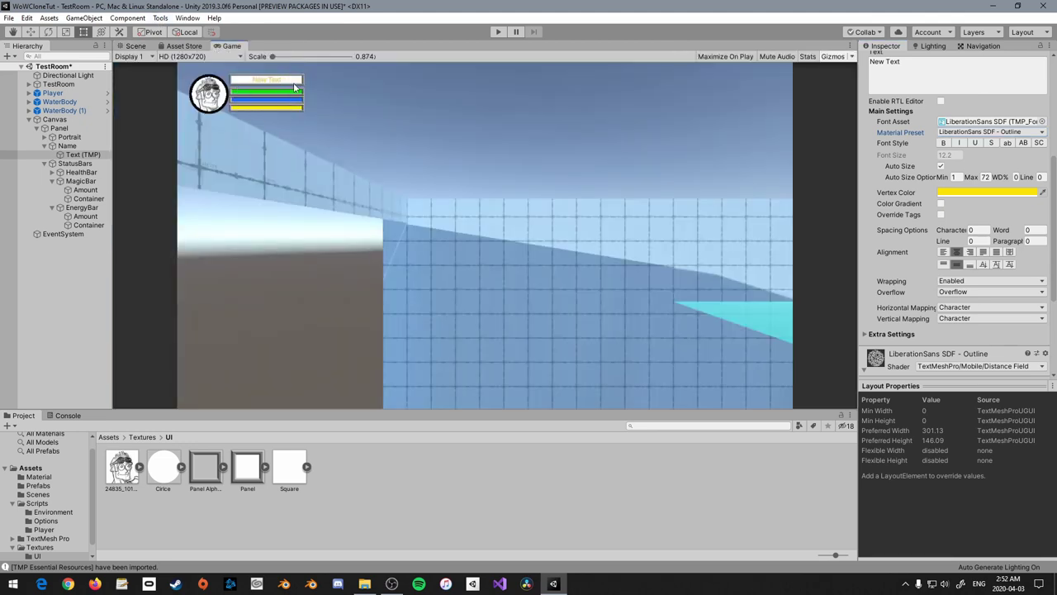
{"action": "left_click", "coordinate": [135, 45]}
Change the name text's vertex colour to black
{"action": "left_click", "coordinate": [987, 192]}
{"action": "left_click_drag", "start_coordinate": [96, 83], "coordinate": [97, 80]}
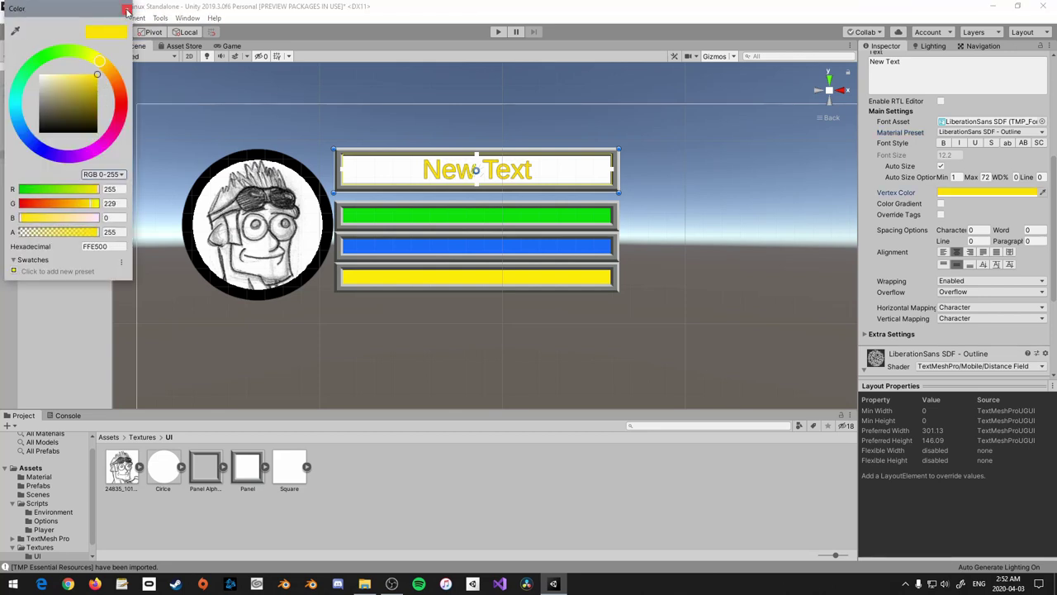
{"action": "left_click", "coordinate": [127, 9]}
{"action": "left_click", "coordinate": [995, 191]}
{"action": "left_click", "coordinate": [85, 124]}
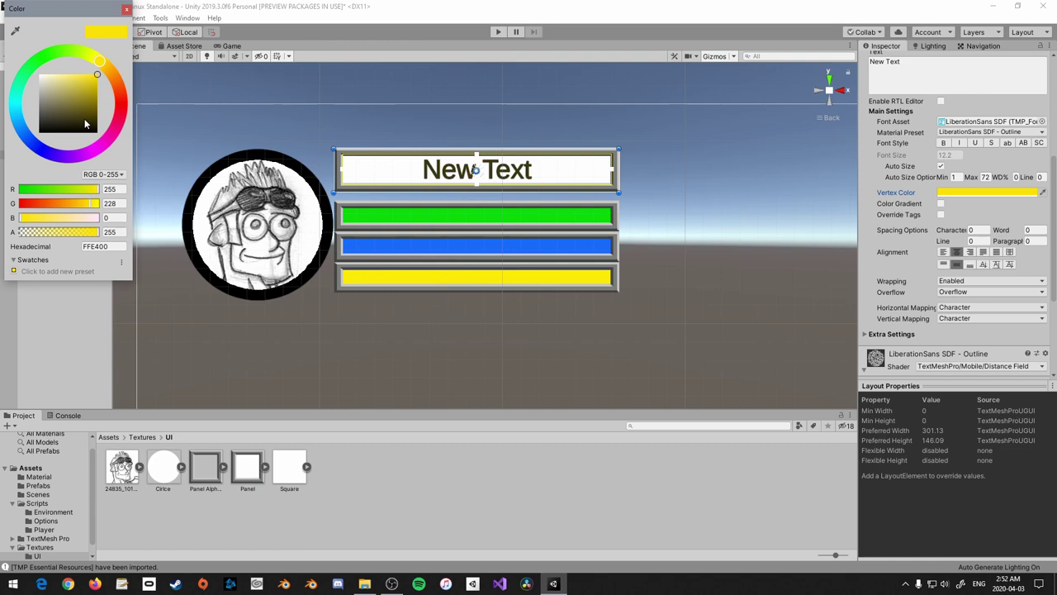
{"action": "left_click_drag", "start_coordinate": [85, 124], "coordinate": [15, 173]}
{"action": "left_click", "coordinate": [126, 9]}
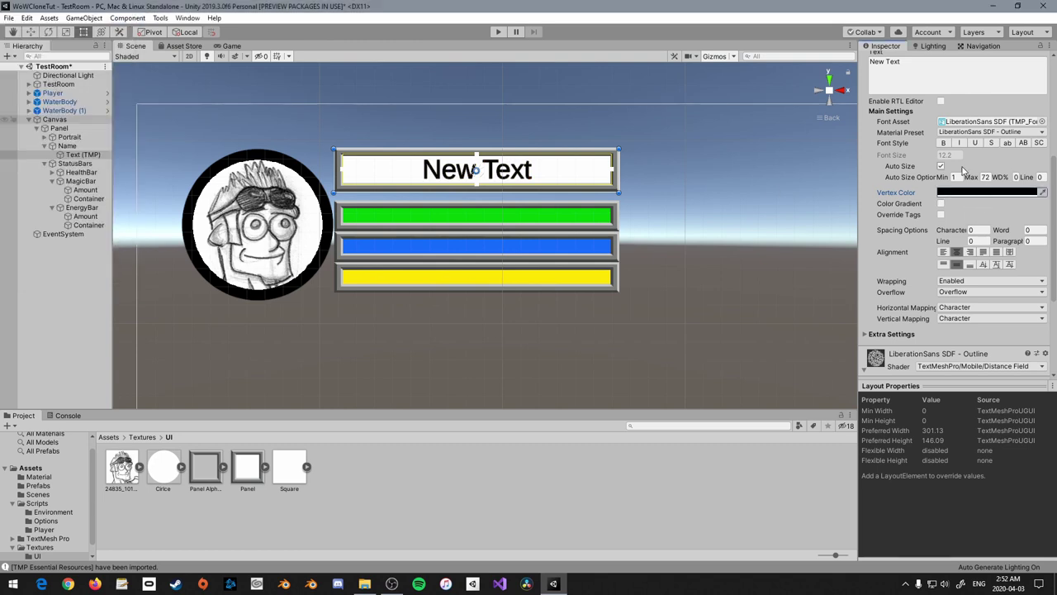
Switch to LiberationSans SDF Material, make it bold, and replace the text with Soupertrooper
{"action": "left_click", "coordinate": [971, 133]}
{"action": "left_click", "coordinate": [962, 143]}
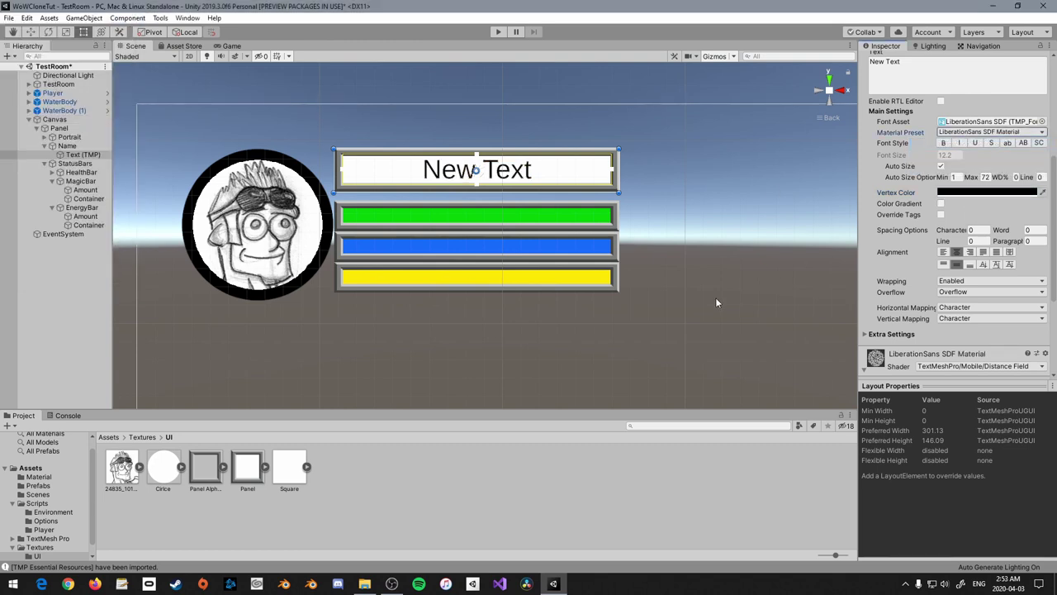
{"action": "left_click", "coordinate": [944, 143]}
{"action": "left_click", "coordinate": [908, 63]}
{"action": "key", "text": "ctrl+a"}
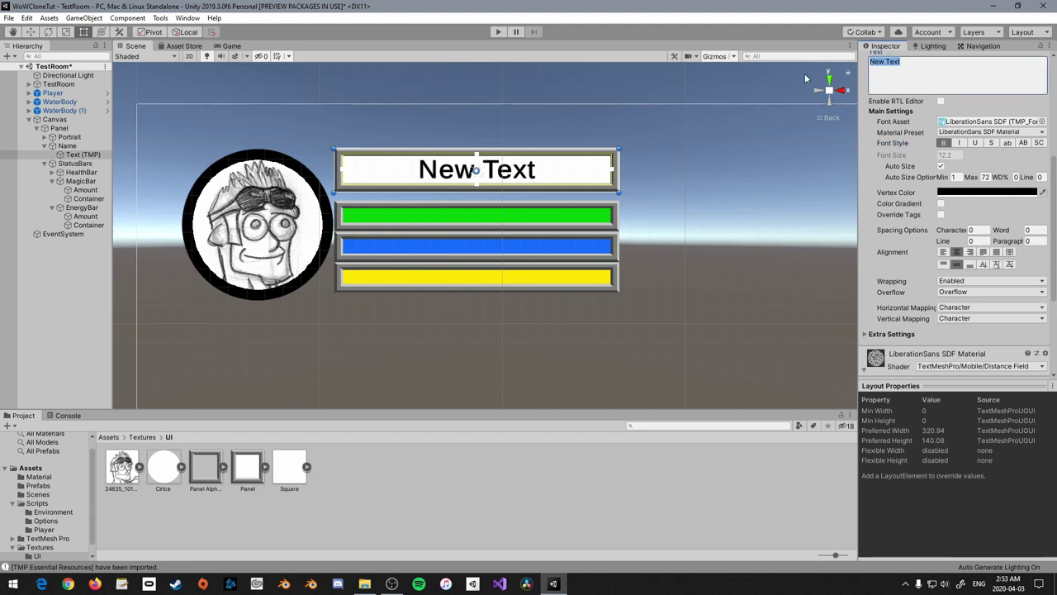
{"action": "type", "text": "Soupertrooper"}
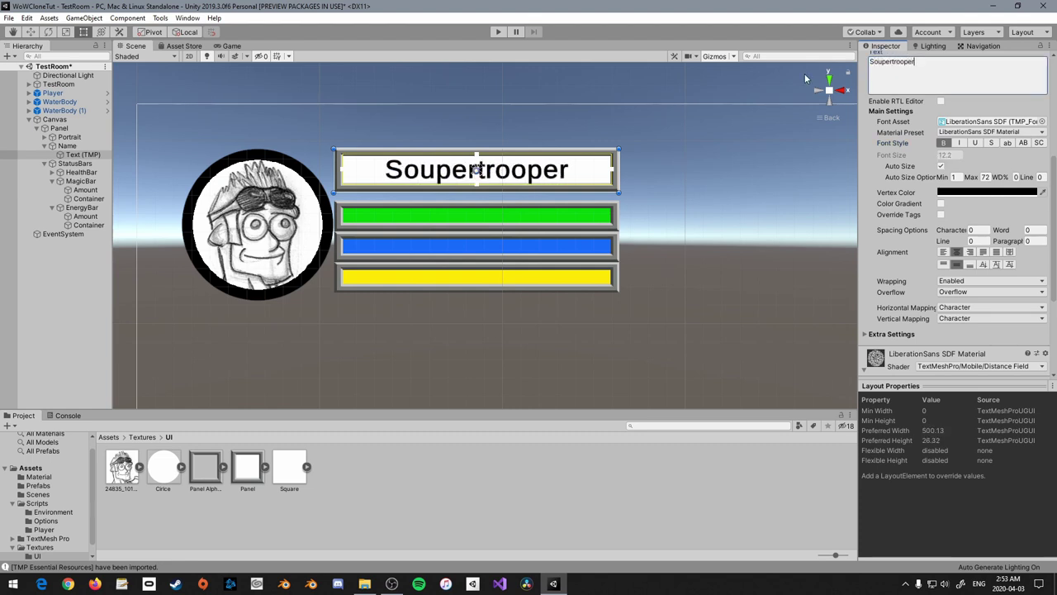
{"action": "left_click", "coordinate": [804, 73]}
{"action": "left_click", "coordinate": [61, 172]}
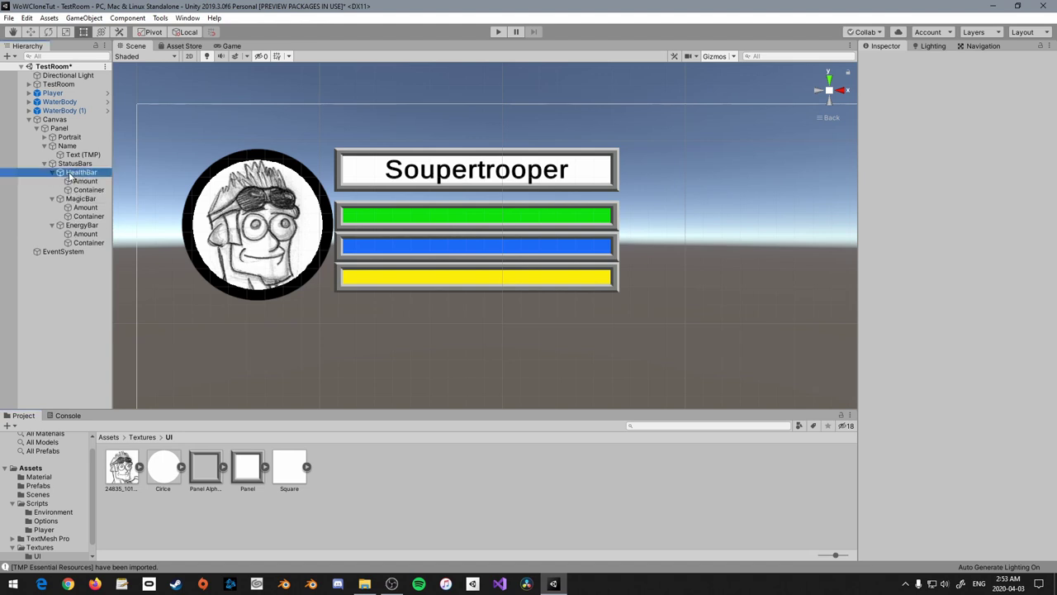
Add a TextMeshPro text under HealthBar and shrink it onto the green bar
{"action": "right_click", "coordinate": [71, 175]}
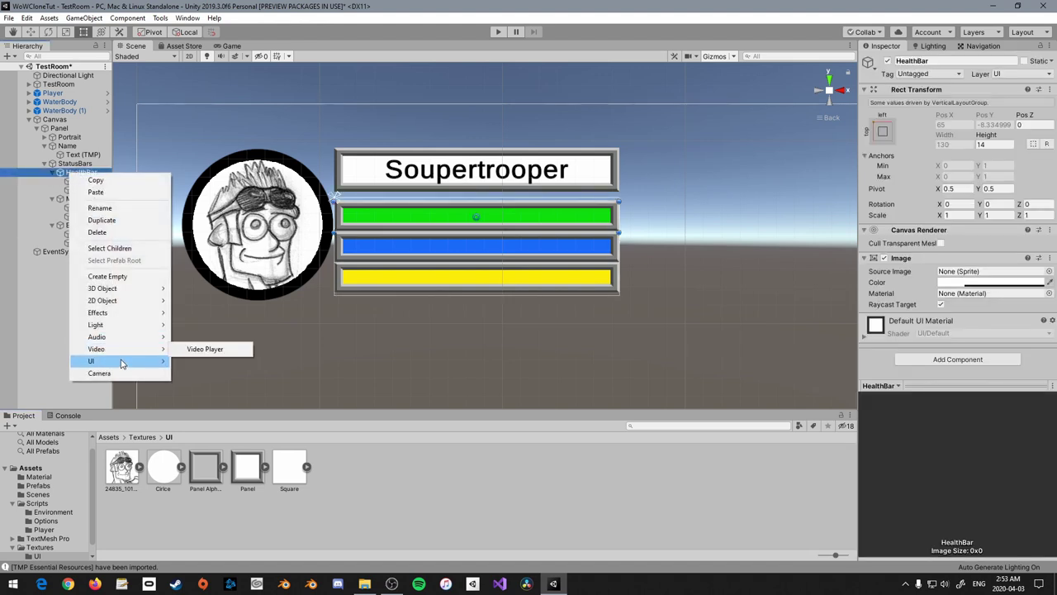
{"action": "mouse_move", "coordinate": [122, 363]}
{"action": "left_click", "coordinate": [214, 372]}
{"action": "left_click_drag", "start_coordinate": [255, 161], "coordinate": [333, 201]}
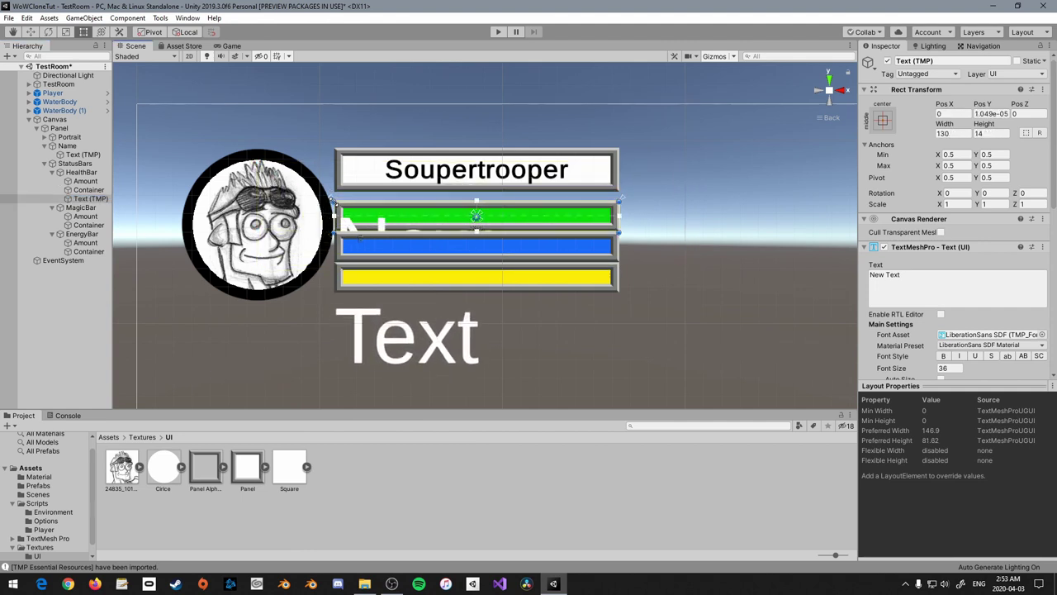
Enable Auto Size with minimum 1, centre it both ways, and apply bold outline material with thickness
{"action": "scroll", "coordinate": [916, 364], "scroll_direction": "down", "scroll_amount": 5}
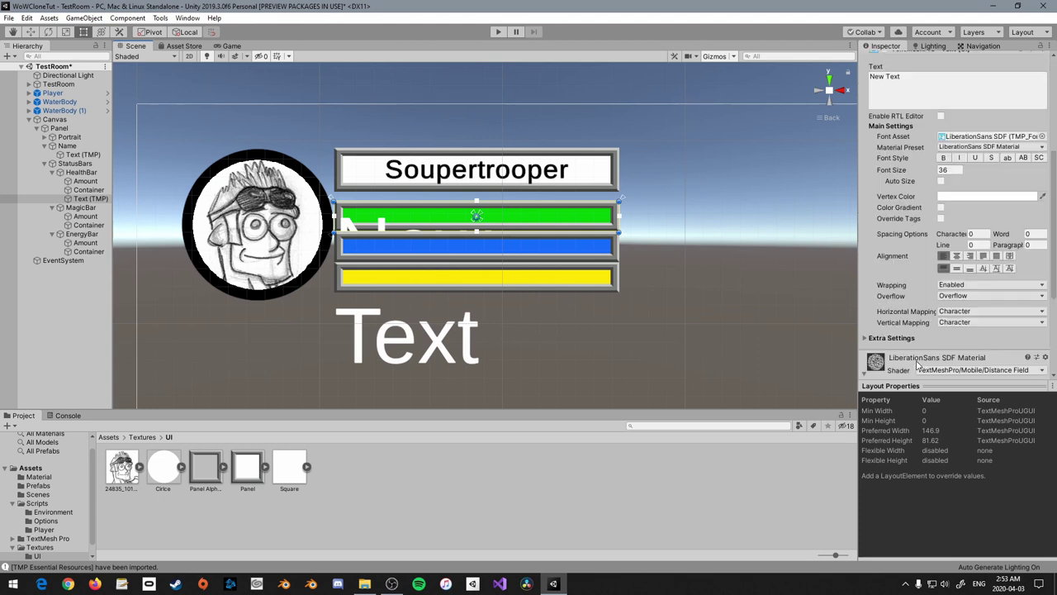
{"action": "left_click", "coordinate": [941, 181]}
{"action": "left_click", "coordinate": [951, 192]}
{"action": "type", "text": "1"}
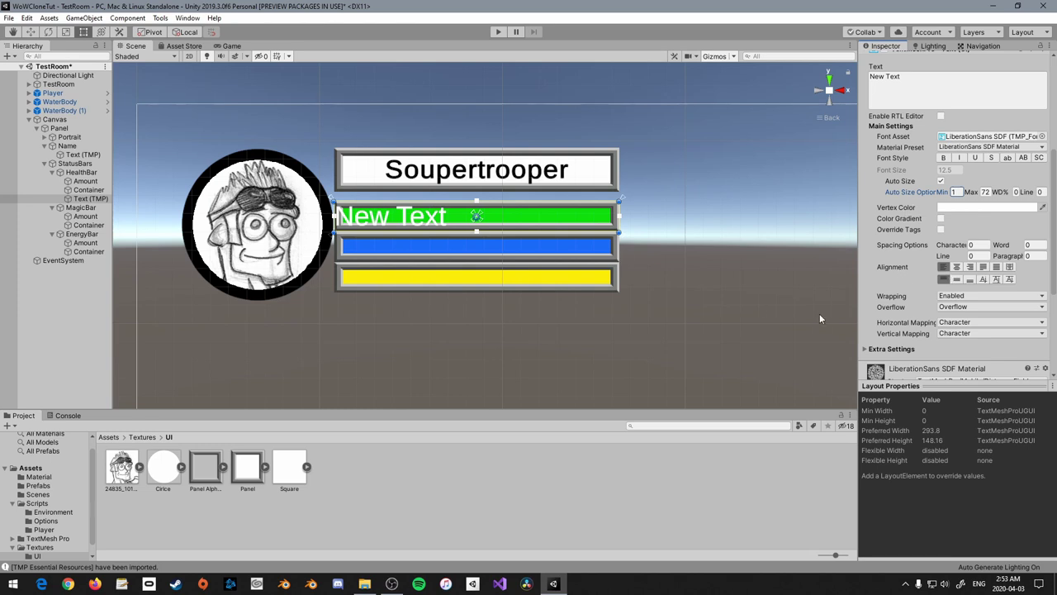
{"action": "left_click", "coordinate": [956, 267]}
{"action": "left_click", "coordinate": [956, 279]}
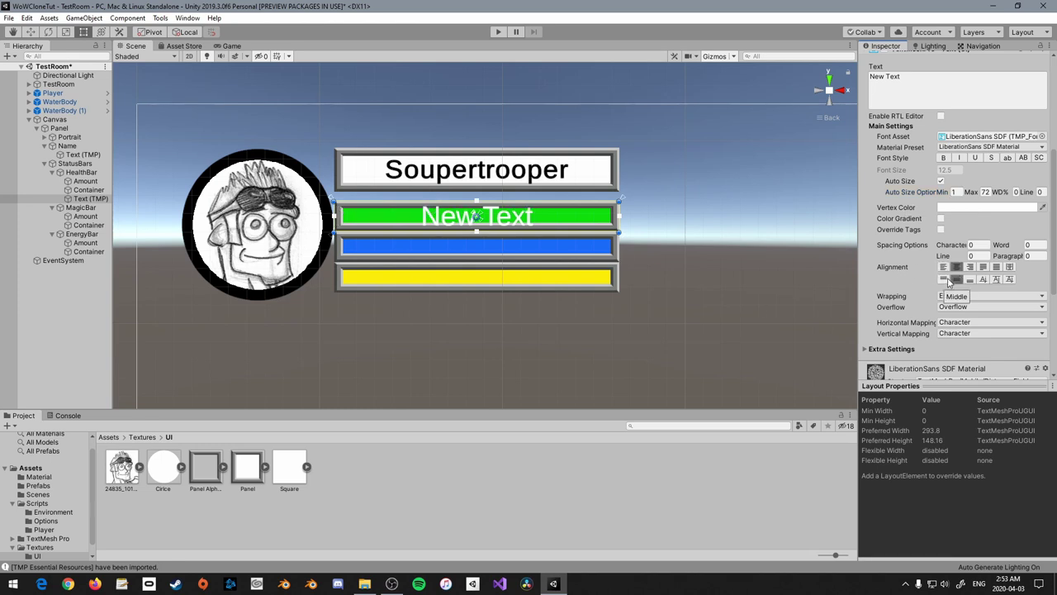
{"action": "left_click", "coordinate": [999, 147]}
{"action": "left_click", "coordinate": [1003, 184]}
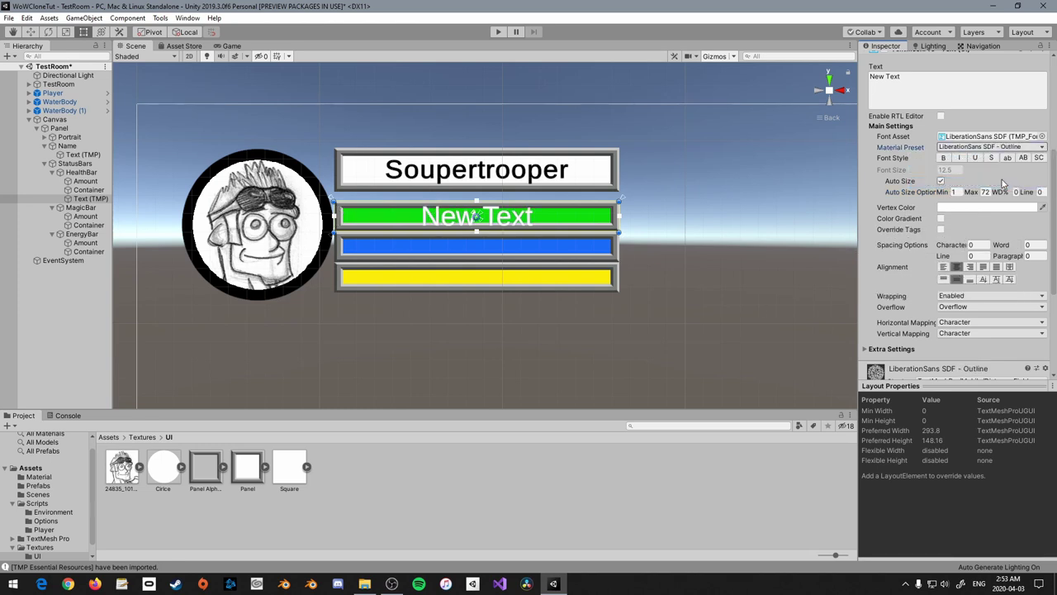
{"action": "left_click", "coordinate": [943, 158]}
{"action": "scroll", "coordinate": [932, 308], "scroll_direction": "down", "scroll_amount": 5}
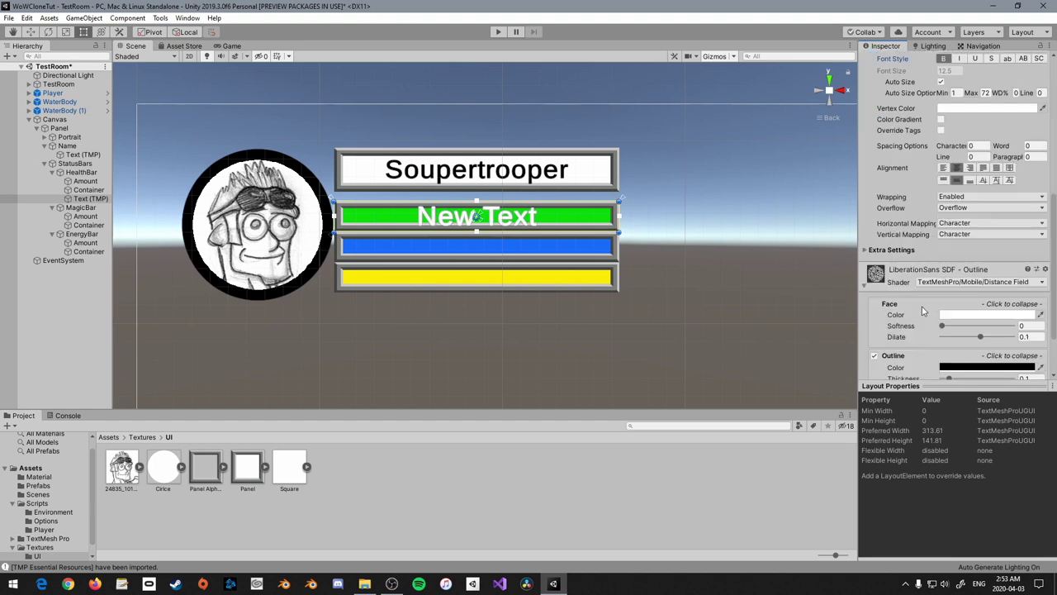
{"action": "left_click_drag", "start_coordinate": [950, 311], "coordinate": [966, 312]}
Enter 100/100 as the label text and duplicate the text object
{"action": "scroll", "coordinate": [966, 312], "scroll_direction": "up", "scroll_amount": 10}
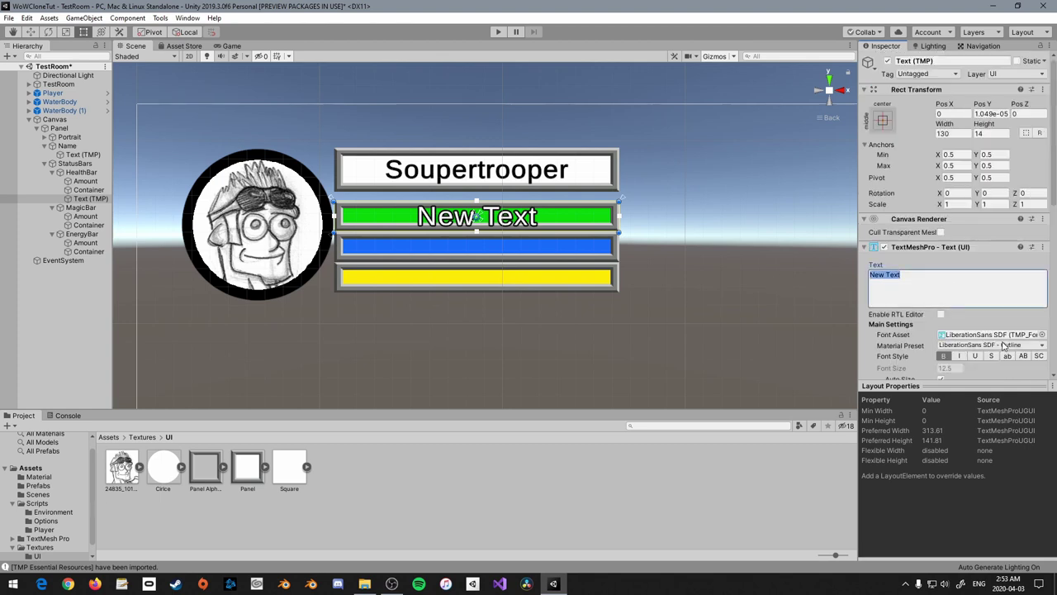
{"action": "type", "text": "100/100"}
{"action": "left_click", "coordinate": [89, 198]}
{"action": "key", "text": "ctrl+d"}
{"action": "key", "text": "ctrl+d"}
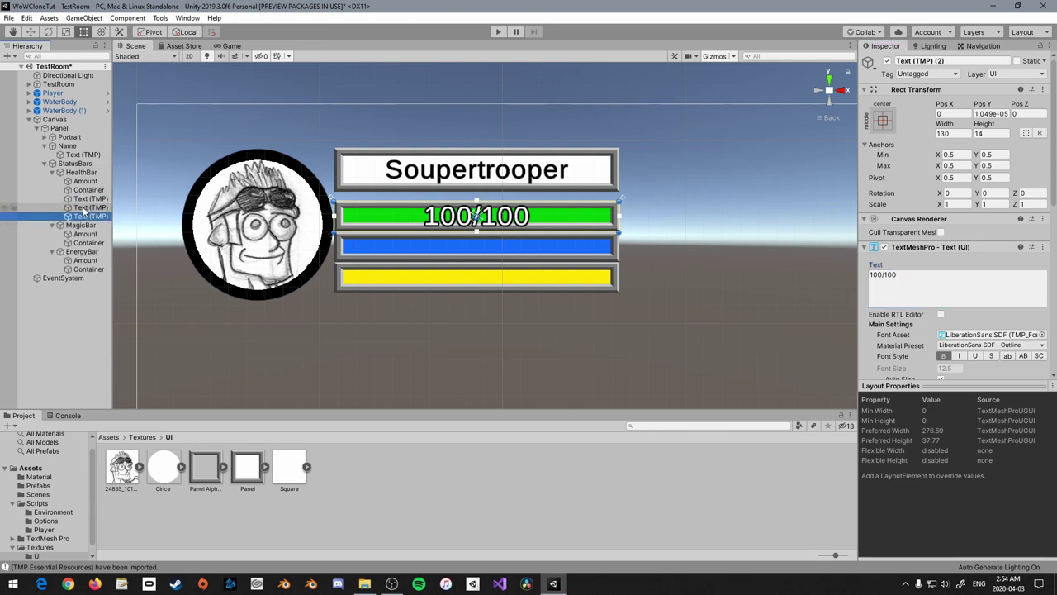
Move the copy under MagicBar and rename HealthBar's text object AmountText
{"action": "left_click_drag", "start_coordinate": [91, 252], "coordinate": [89, 272]}
{"action": "left_click", "coordinate": [89, 199]}
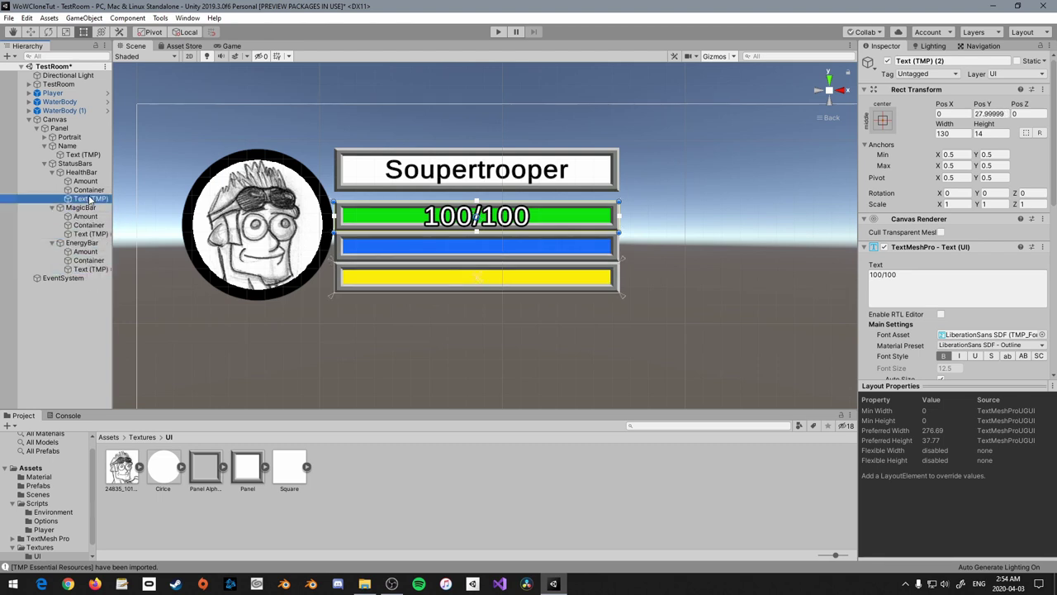
{"action": "left_click", "coordinate": [951, 61]}
{"action": "type", "text": "Amount"}
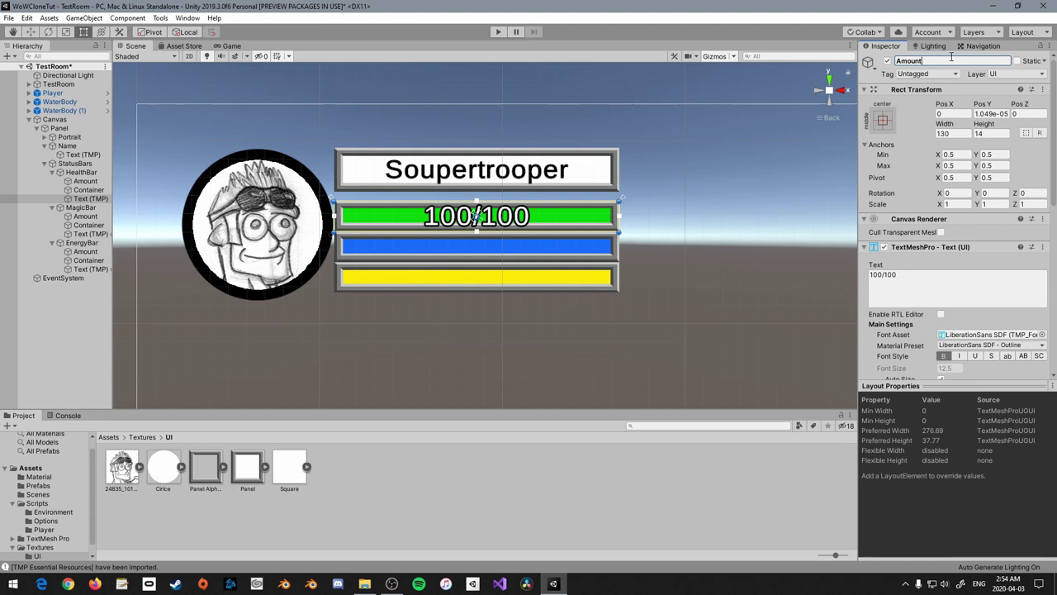
{"action": "key", "text": "Return"}
Rename MagicBar's and EnergyBar's text objects to AmountText together
{"action": "left_click", "coordinate": [82, 243]}
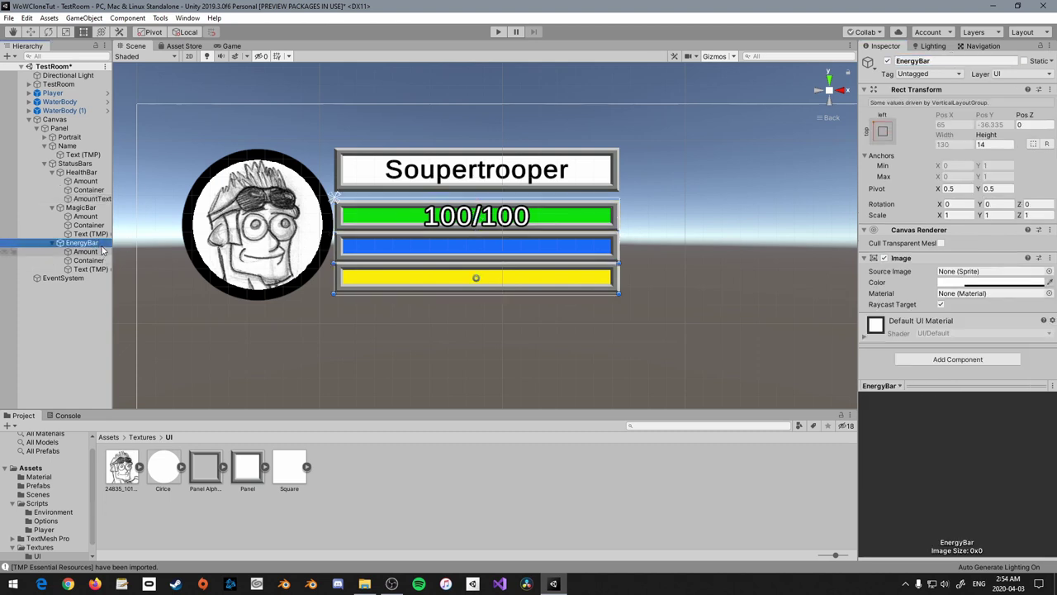
{"action": "left_click", "coordinate": [87, 233]}
{"action": "left_click", "coordinate": [103, 269], "text": "ctrl"}
{"action": "left_click", "coordinate": [911, 62]}
{"action": "type", "text": "AmountText"}
{"action": "key", "text": "Return"}
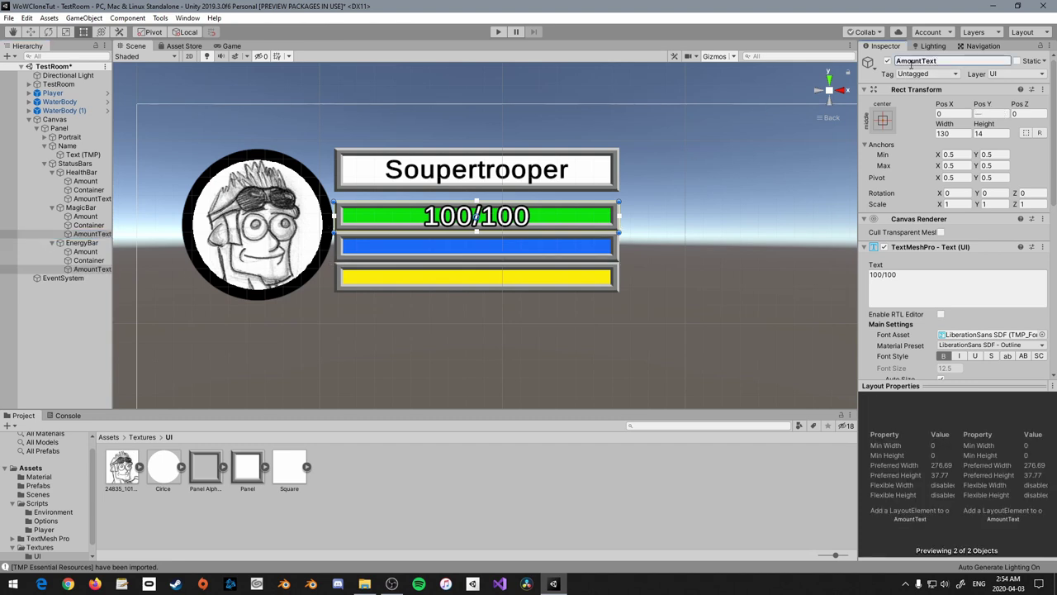
Move MagicBar's AmountText label down onto the blue bar in the Scene
{"action": "left_click", "coordinate": [89, 236]}
{"action": "left_click_drag", "start_coordinate": [537, 217], "coordinate": [545, 289]}
{"action": "left_click", "coordinate": [89, 270]}
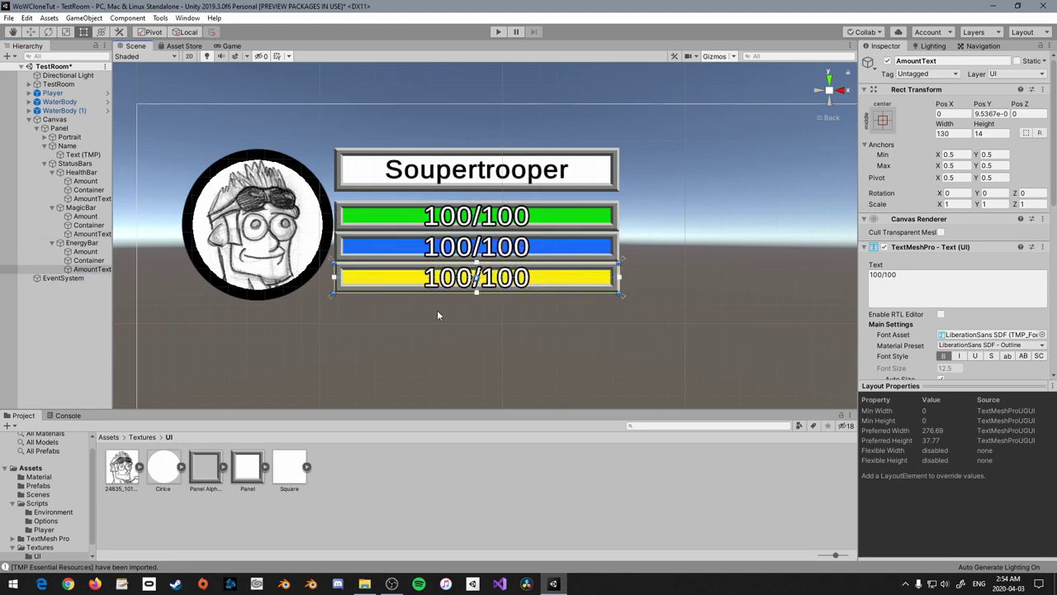
{"action": "left_click", "coordinate": [70, 324]}
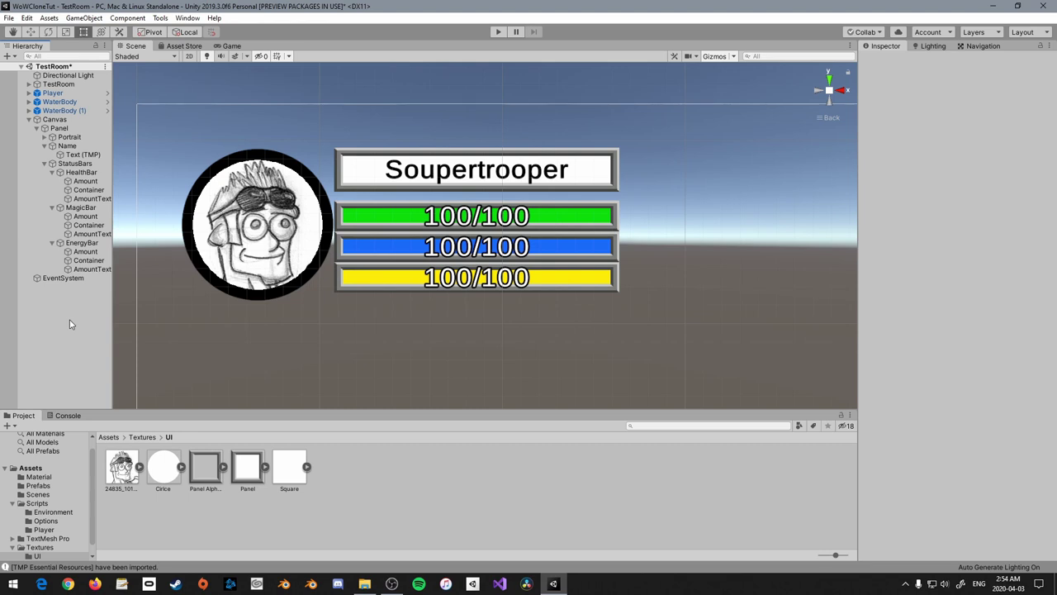
Collapse the Canvas groups and add a new PlayerStatus script component to Player
{"action": "left_click", "coordinate": [52, 243]}
{"action": "left_click", "coordinate": [44, 163]}
{"action": "left_click", "coordinate": [43, 146]}
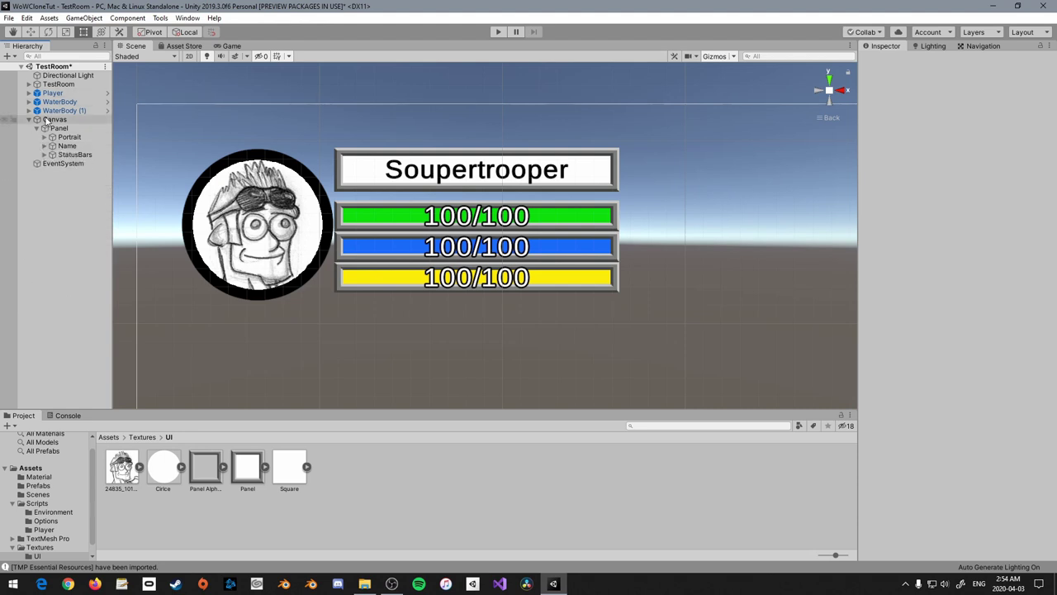
{"action": "left_click", "coordinate": [52, 92]}
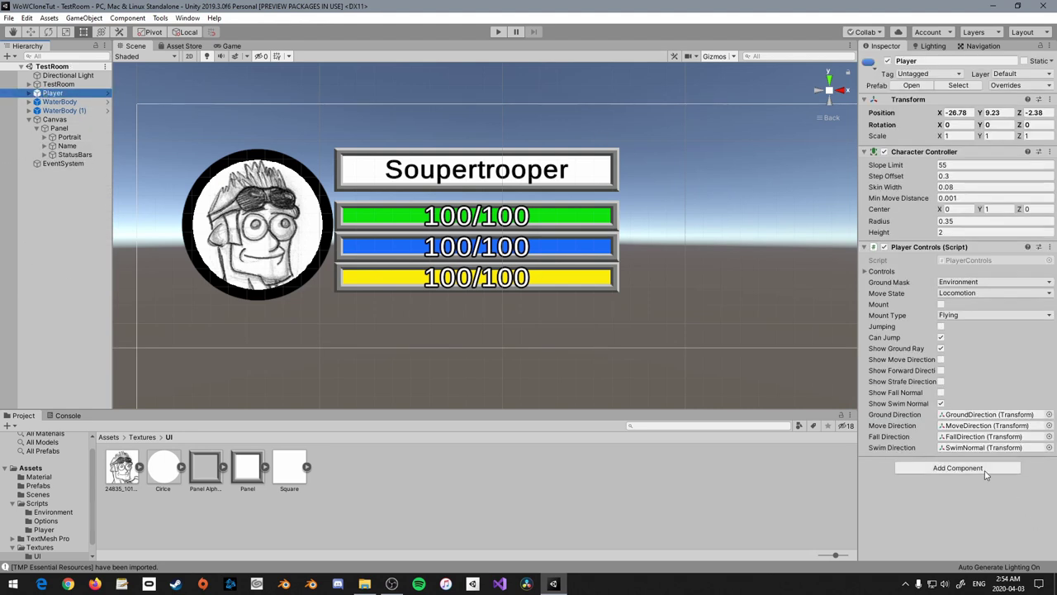
{"action": "left_click", "coordinate": [985, 469]}
{"action": "type", "text": "PlayerStatus"}
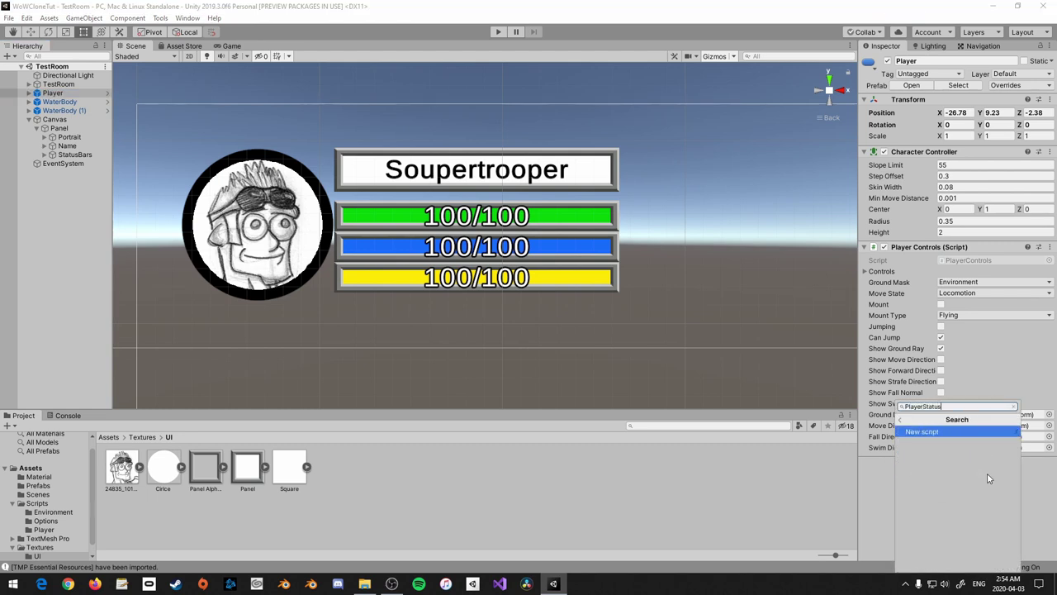
{"action": "key", "text": "Return"}
{"action": "left_click", "coordinate": [976, 563]}
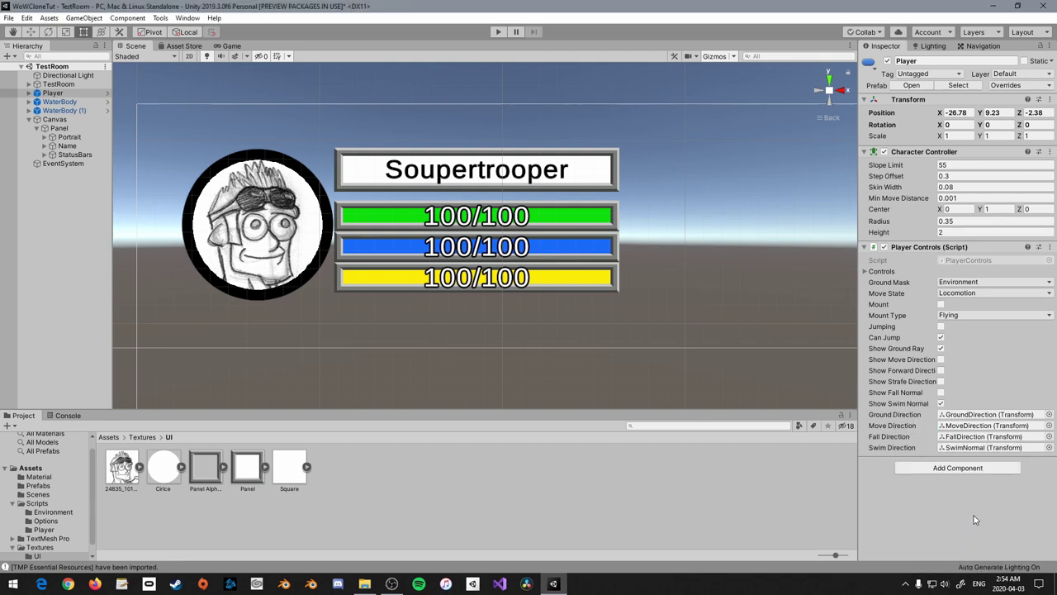
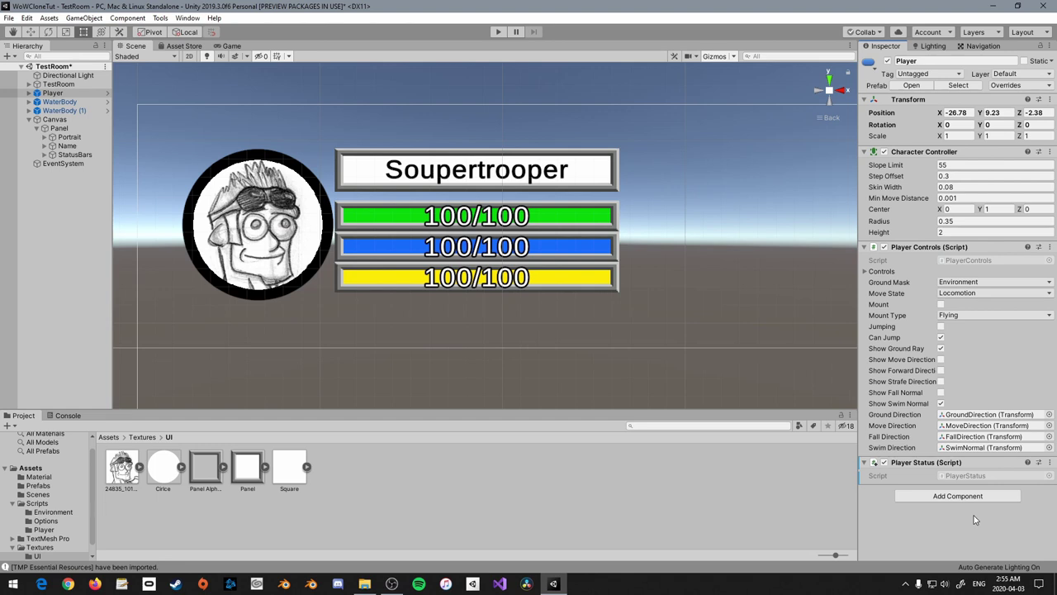
Open PlayerStatus.cs in Visual Studio from the Player's Inspector script field
{"action": "double_click", "coordinate": [993, 477]}
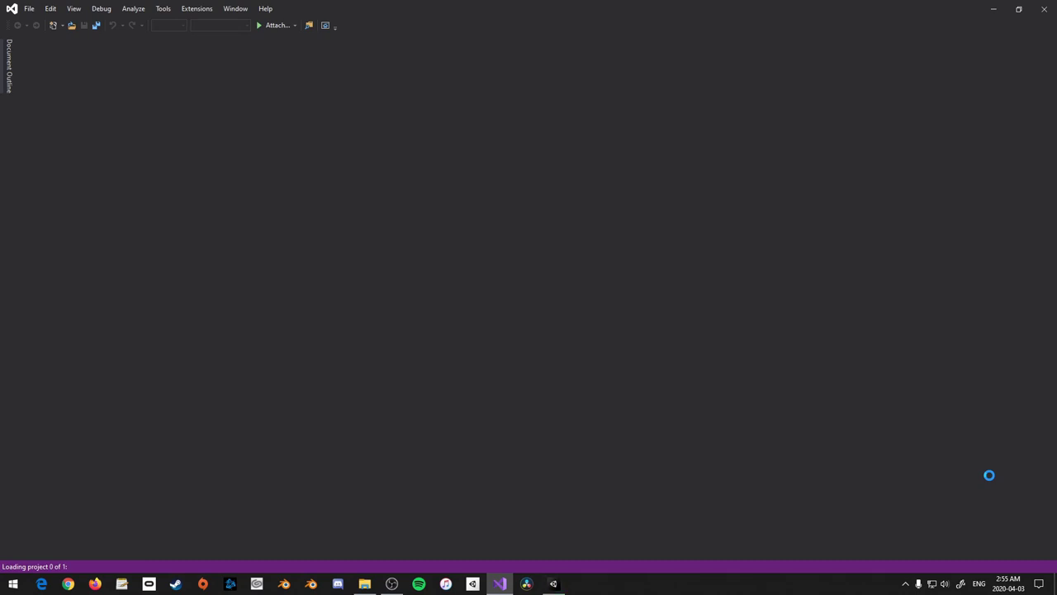
Declare a public string playerName field in PlayerStatus and save the script
{"action": "key", "text": "Return"}
{"action": "key", "text": "Return"}
{"action": "key", "text": "Up"}
{"action": "type", "text": "pu"}
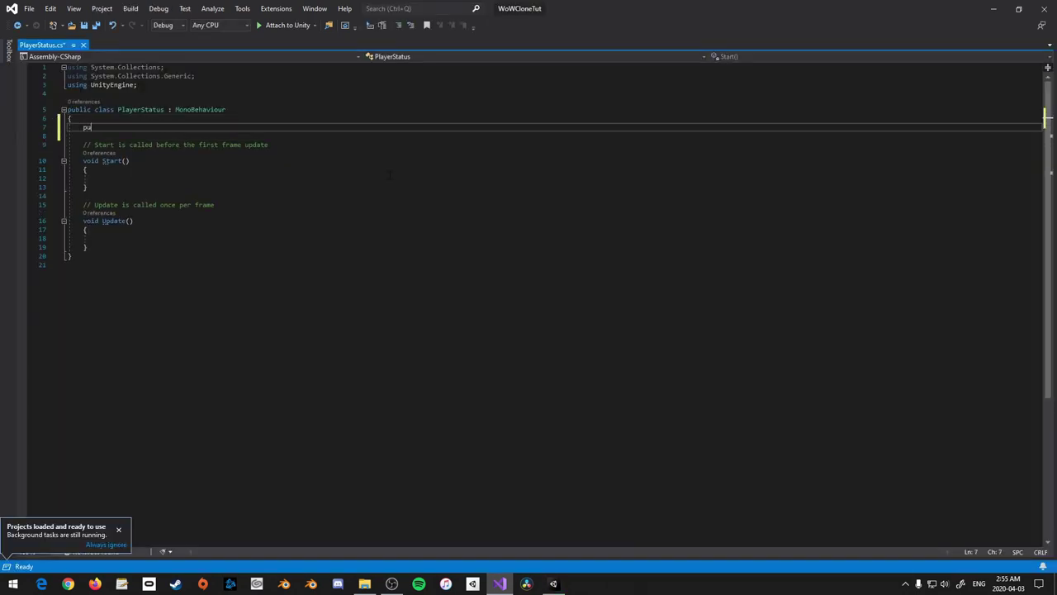
{"action": "type", "text": "blic stri"}
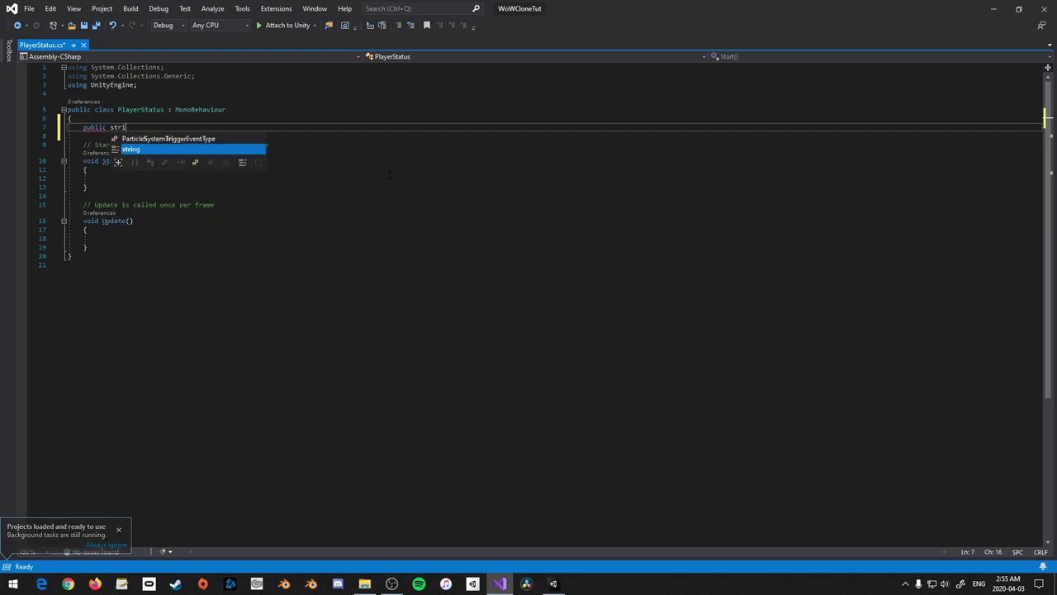
{"action": "type", "text": "ng Name"}
{"action": "key", "text": "BackSpace"}
{"action": "key", "text": "BackSpace"}
{"action": "key", "text": "BackSpace"}
{"action": "key", "text": "BackSpace"}
{"action": "type", "text": "name;"}
{"action": "key", "text": "BackSpace"}
{"action": "type", "text": "playerN"}
{"action": "key", "text": "ctrl+s"}
Start new lines after the closing brace of the PlayerStatus class
{"action": "left_click", "coordinate": [200, 132]}
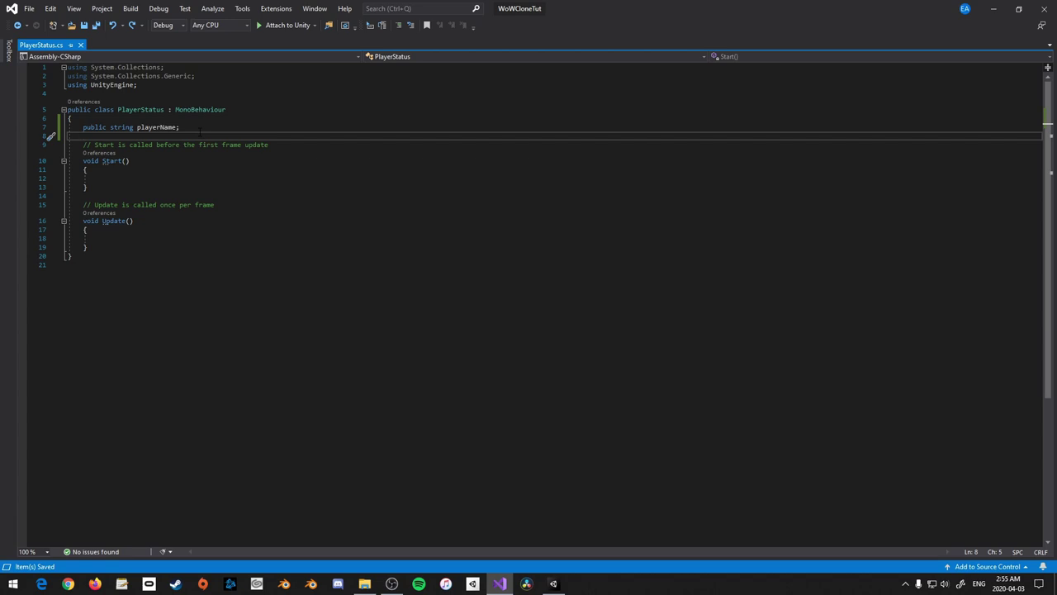
{"action": "left_click", "coordinate": [144, 251]}
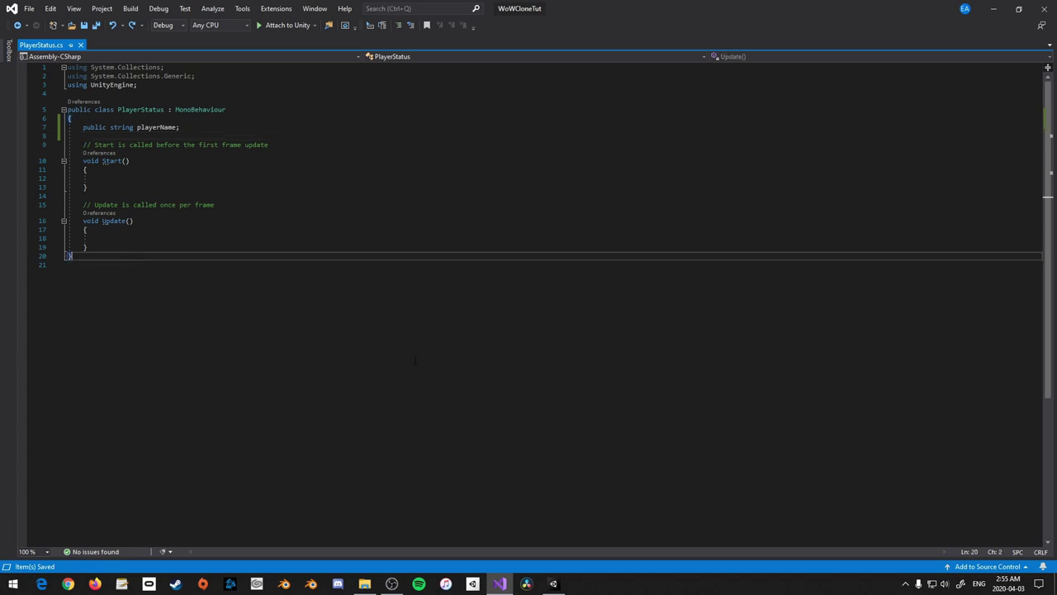
{"action": "key", "text": "Return"}
{"action": "key", "text": "Return"}
Create a public class PrimaryStats below PlayerStatus, marked [System.Serializable]
{"action": "type", "text": "public class "}
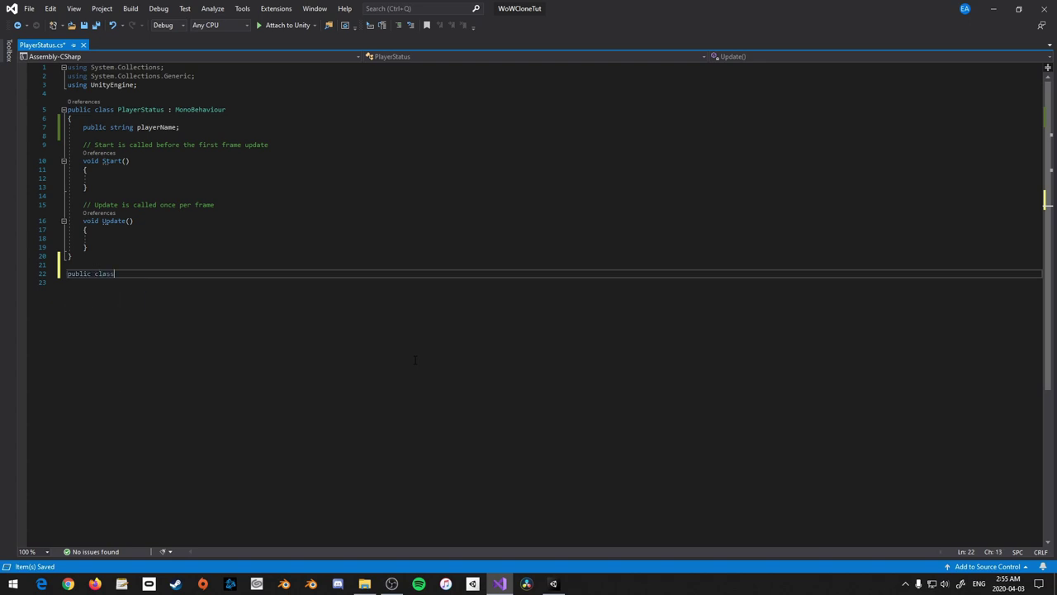
{"action": "type", "text": "P"}
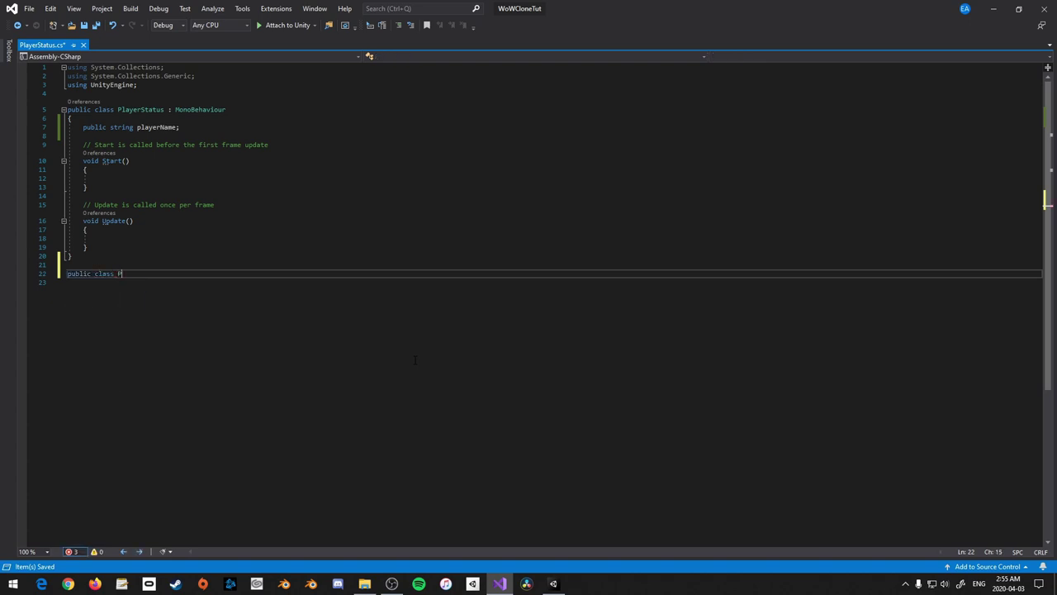
{"action": "type", "text": "rimaryStats {"}
{"action": "key", "text": "Return"}
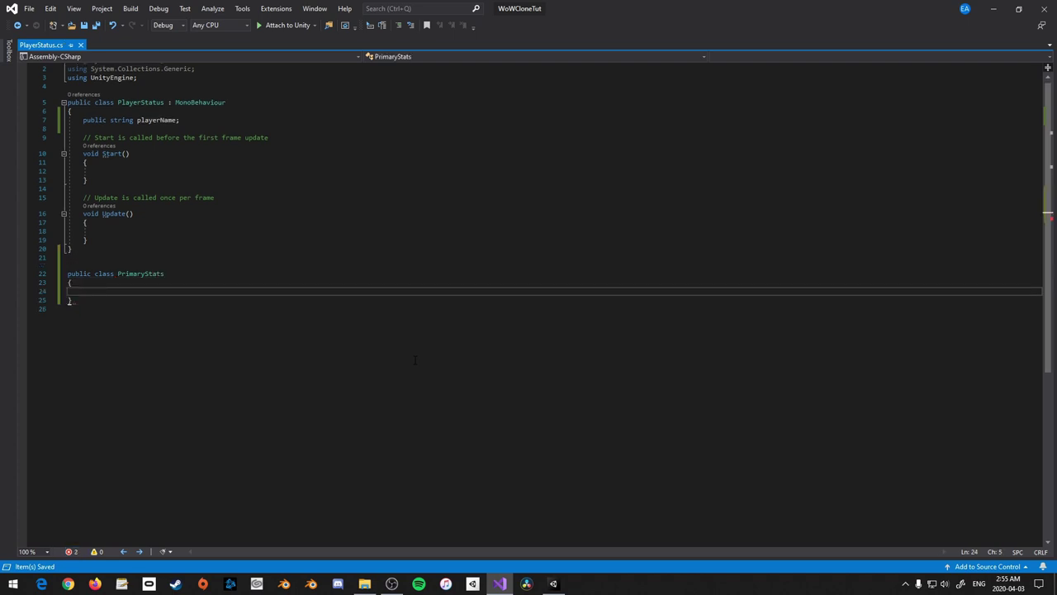
{"action": "left_click", "coordinate": [149, 257]}
{"action": "key", "text": "Return"}
{"action": "type", "text": "[System.der"}
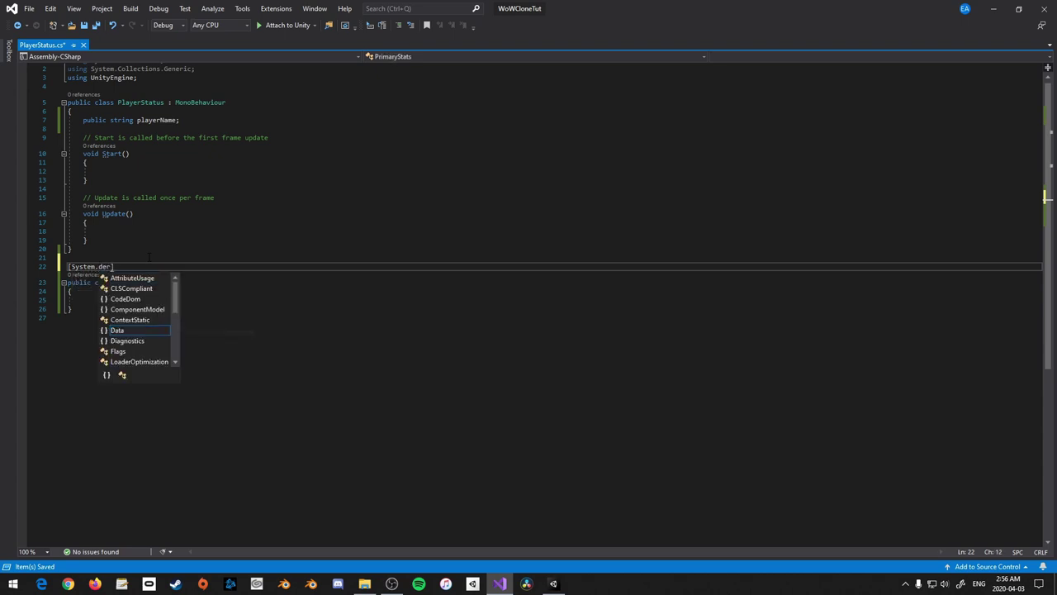
{"action": "key", "text": "BackSpace"}
{"action": "type", "text": "ser"}
{"action": "key", "text": "Tab"}
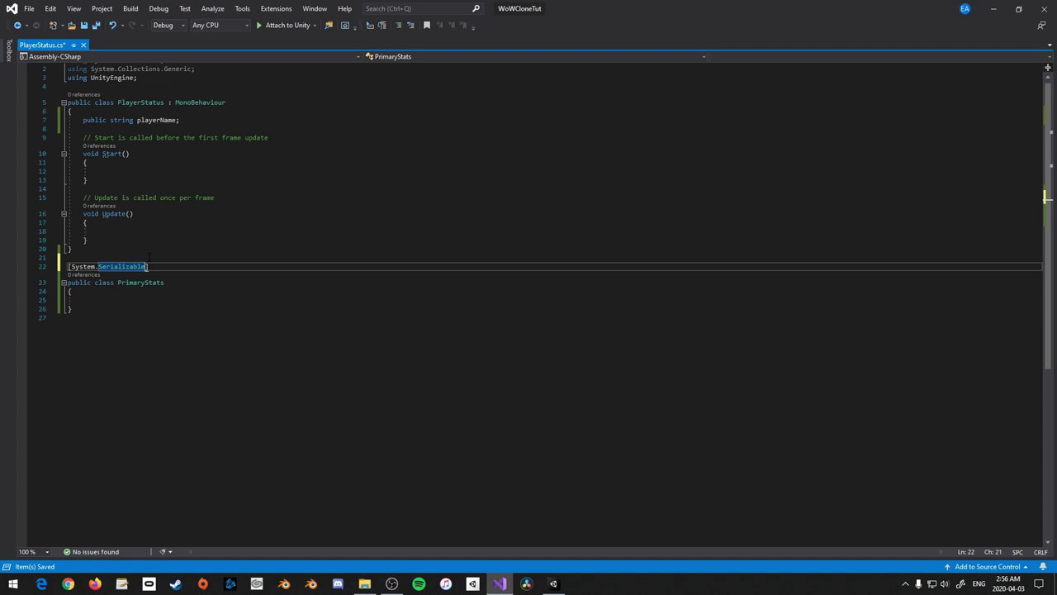
Declare public int strength, agility, intellect, stamina, spirit in PrimaryStats and save
{"action": "scroll", "coordinate": [149, 254], "scroll_direction": "up", "scroll_amount": 1}
{"action": "key", "text": "Down"}
{"action": "key", "text": "Down"}
{"action": "key", "text": "Down"}
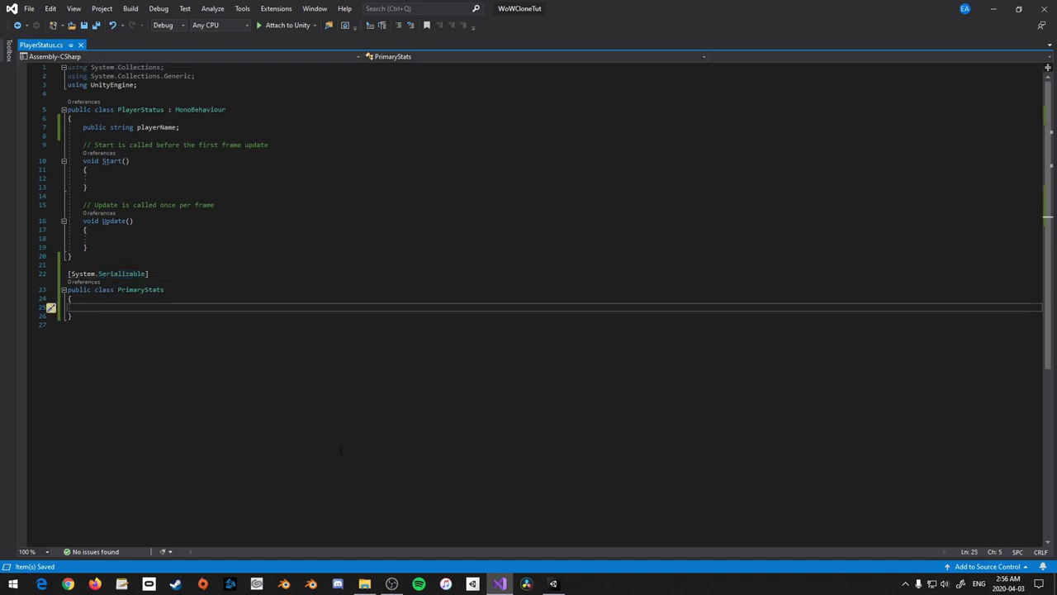
{"action": "type", "text": "public int"}
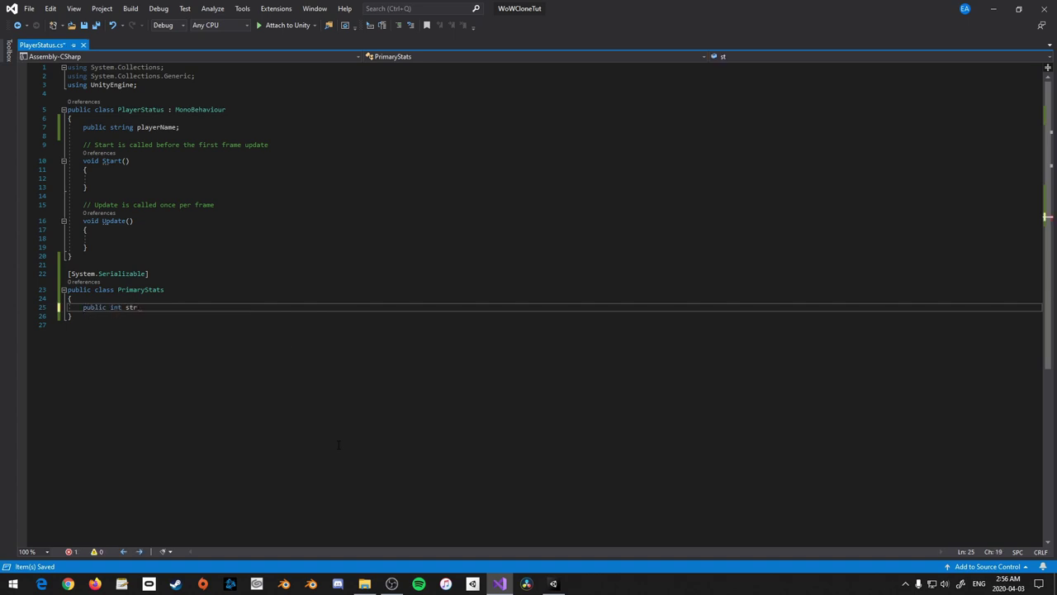
{"action": "type", "text": " strength, agility, intellect, stamina, spirit;"}
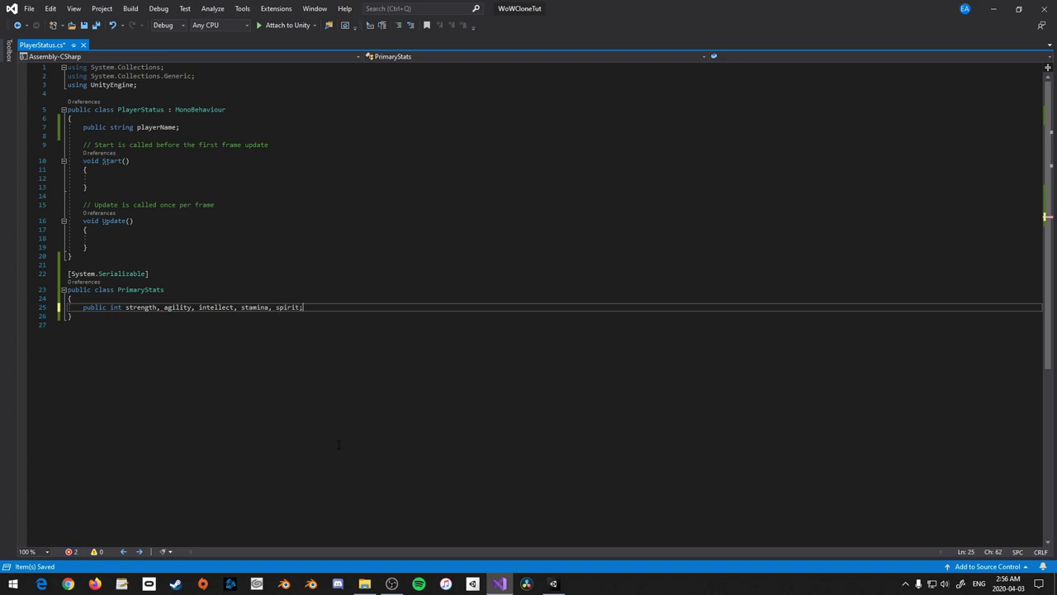
{"action": "key", "text": "ctrl+s"}
{"action": "key", "text": "Return"}
{"action": "key", "text": "Return"}
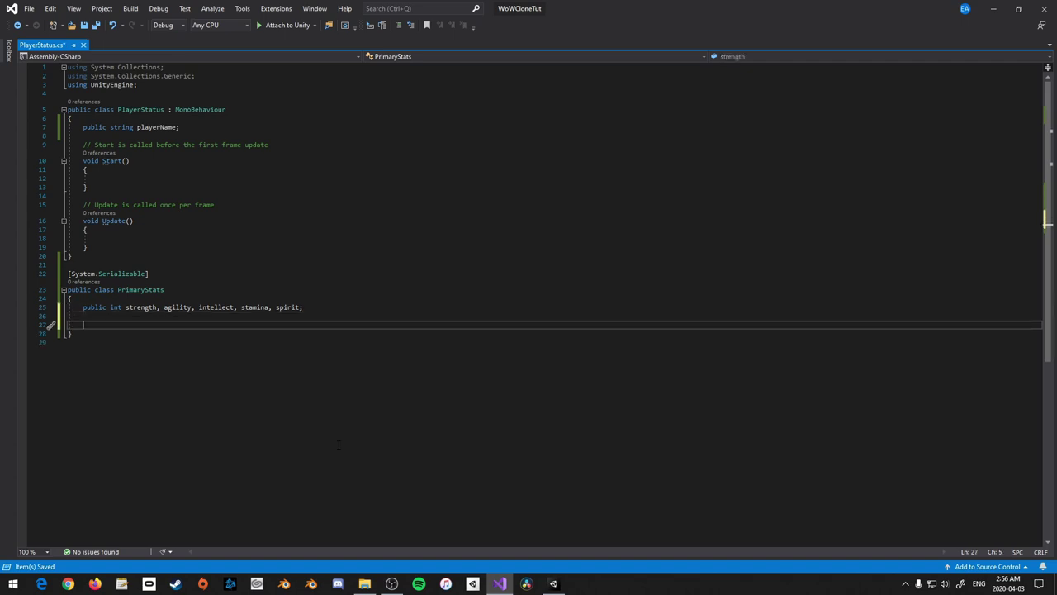
Write the PrimaryStats constructor signature taking int str, agi, intl, stam and spr
{"action": "type", "text": "p"}
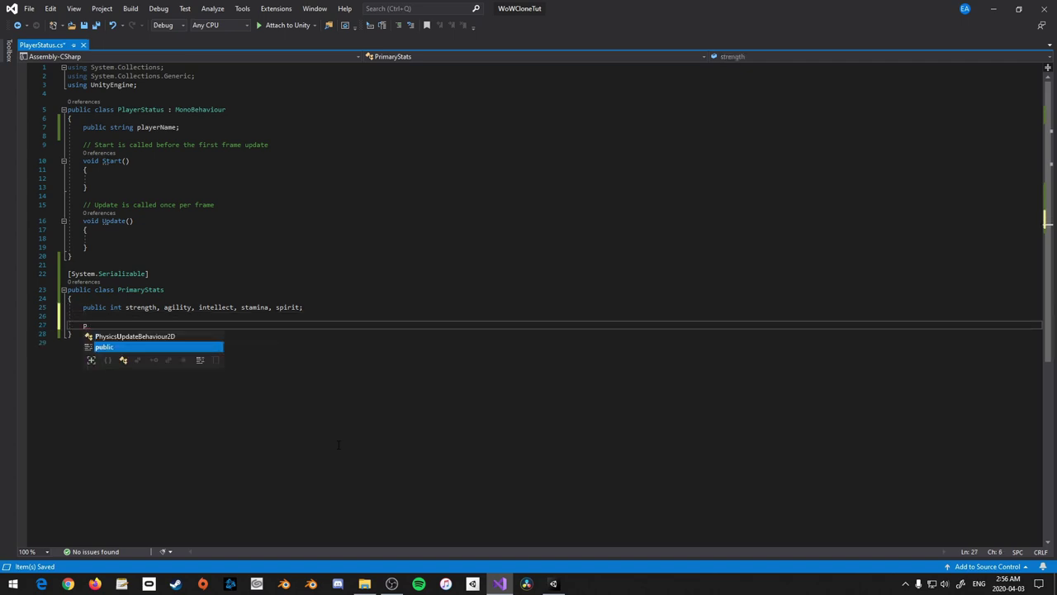
{"action": "type", "text": "ublic Prima"}
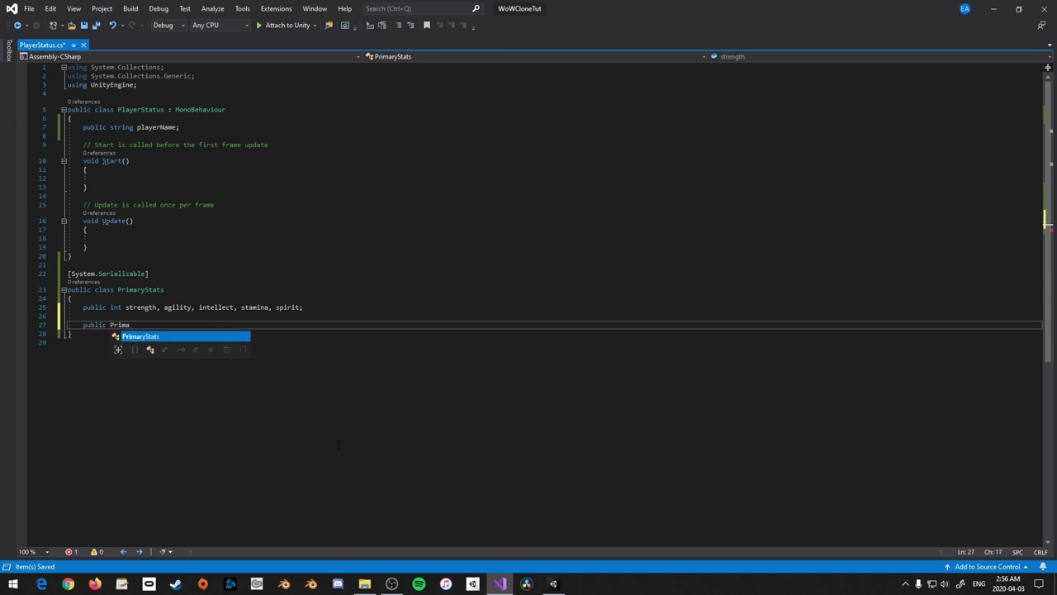
{"action": "type", "text": "ryStats("}
{"action": "type", "text": "int s"}
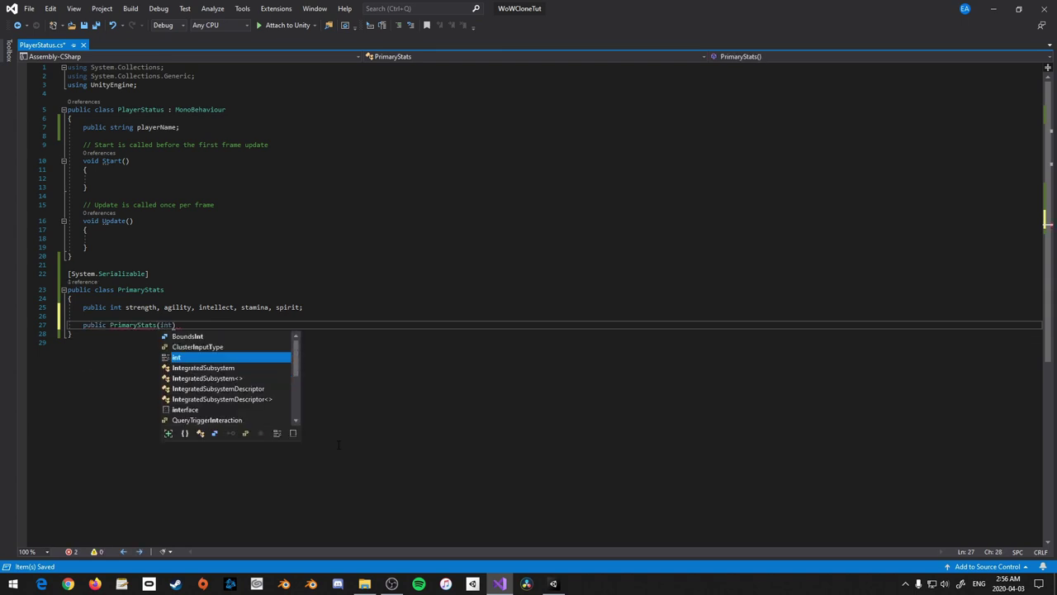
{"action": "type", "text": "tr, int"}
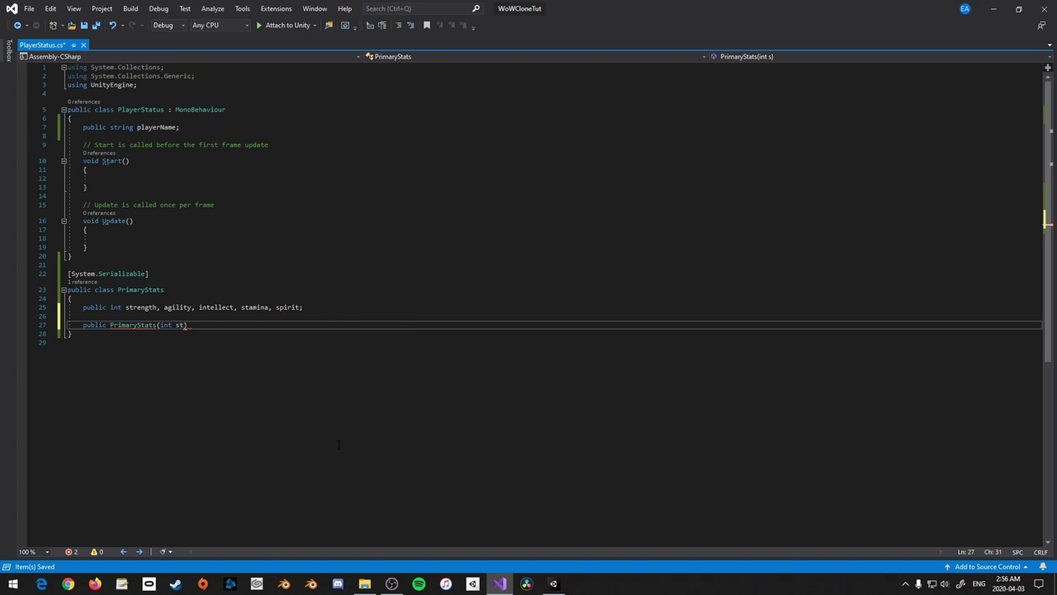
{"action": "type", "text": " ag"}
{"action": "type", "text": "i, int,"}
{"action": "type", "text": " intel"}
{"action": "key", "text": "BackSpace"}
{"action": "key", "text": "BackSpace"}
{"action": "key", "text": "BackSpace"}
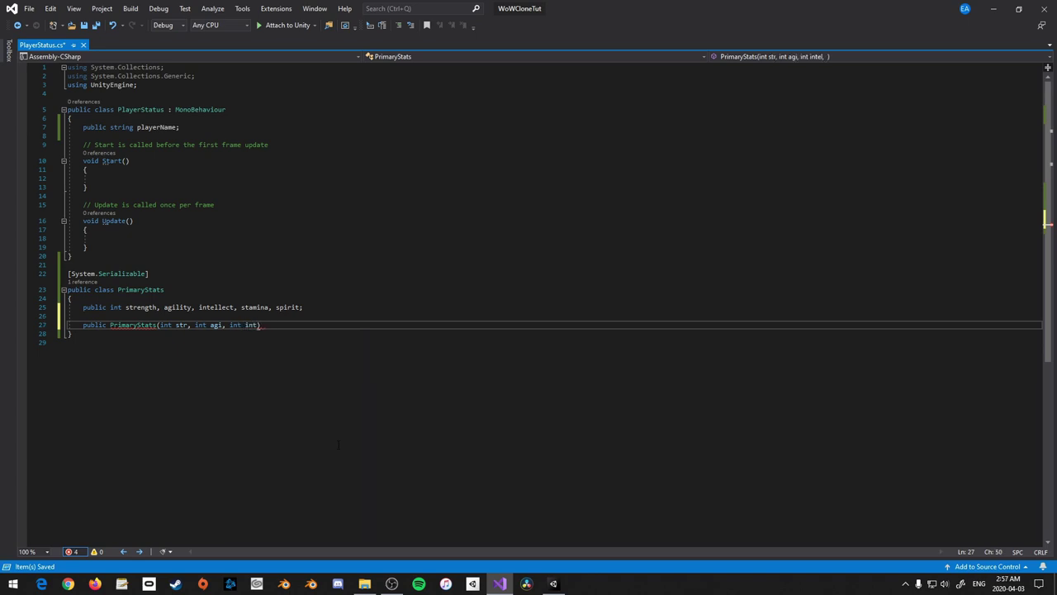
{"action": "type", "text": "l, "}
{"action": "type", "text": "int st"}
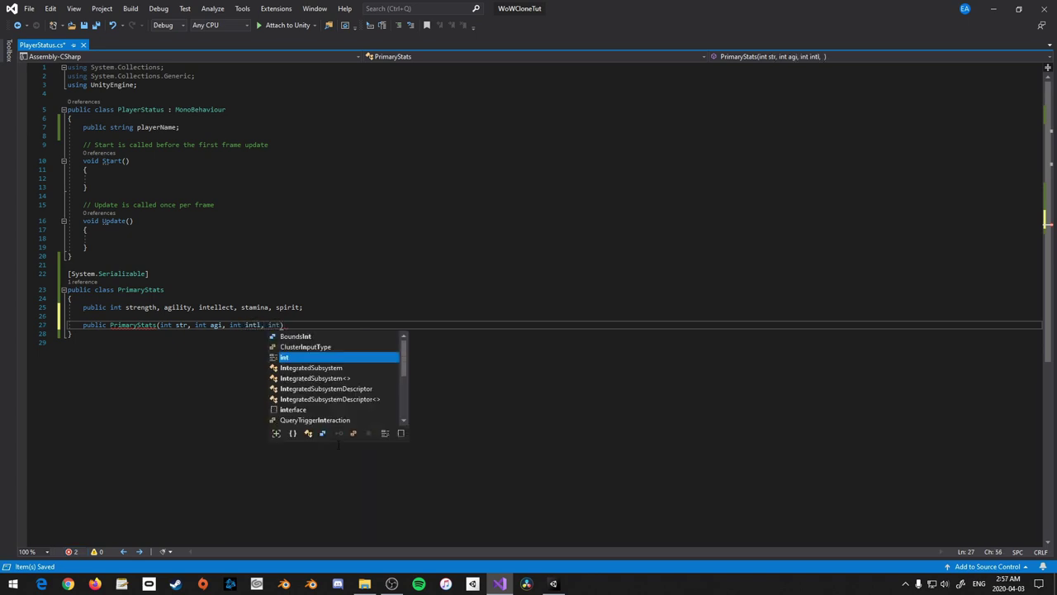
{"action": "type", "text": "am, int"}
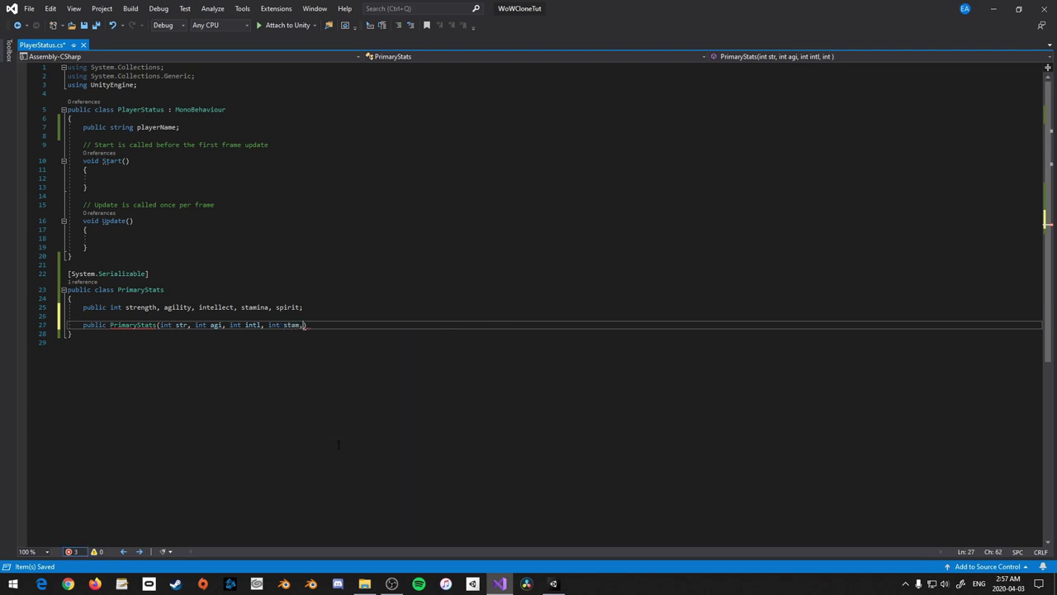
{"action": "type", "text": " spr)"}
{"action": "key", "text": "Return"}
{"action": "type", "text": "{"}
{"action": "key", "text": "Return"}
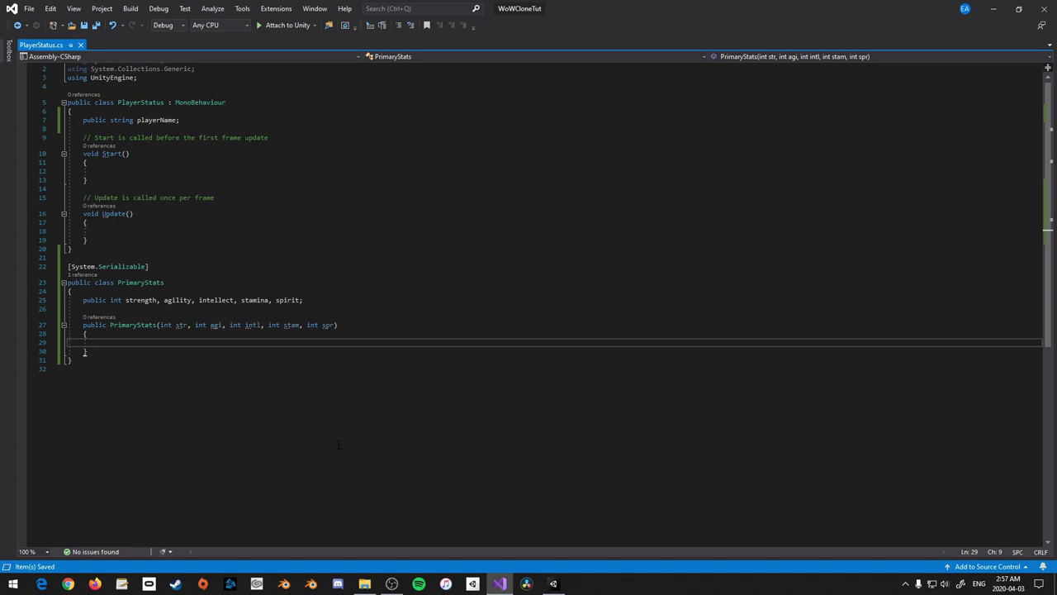
Assign strength, agility, intellect, stamina and spirit from str, agi, intl, stam, spr
{"action": "type", "text": "s"}
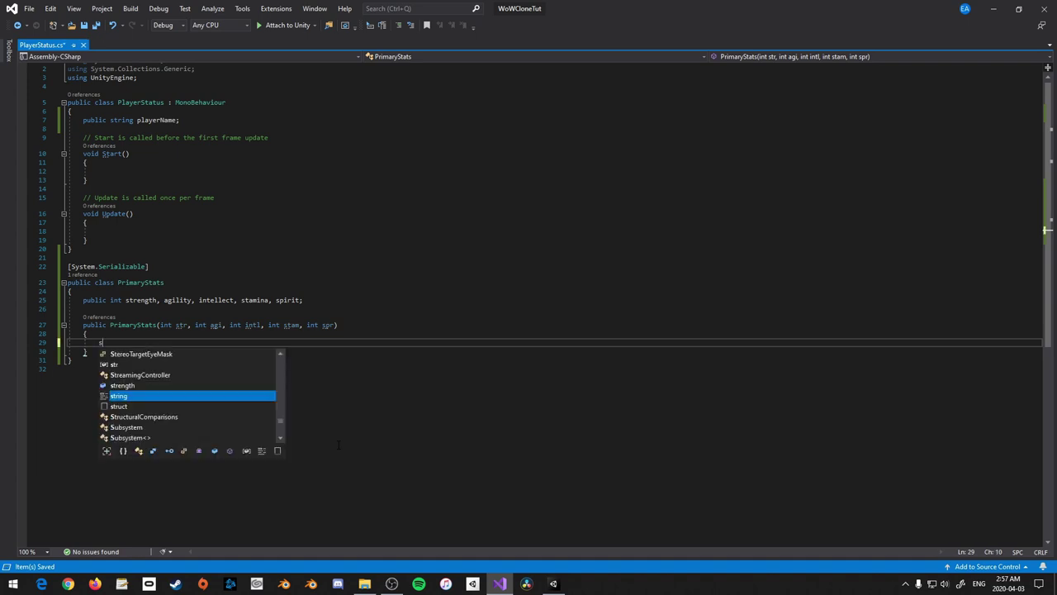
{"action": "type", "text": "trength = str;"}
{"action": "key", "text": "Return"}
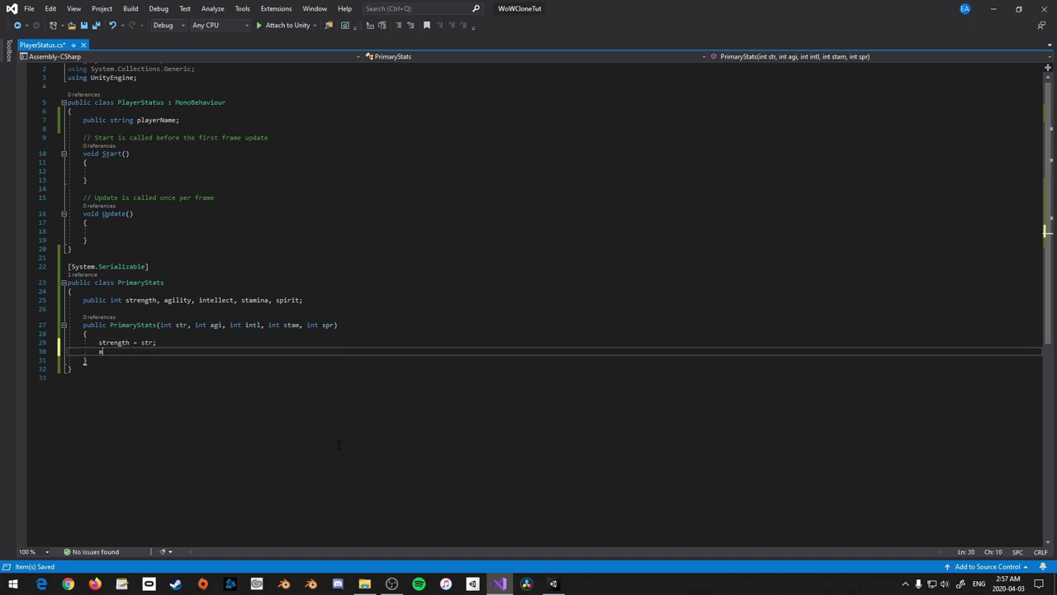
{"action": "type", "text": "agility = agi;"}
{"action": "key", "text": "Return"}
{"action": "type", "text": "int"}
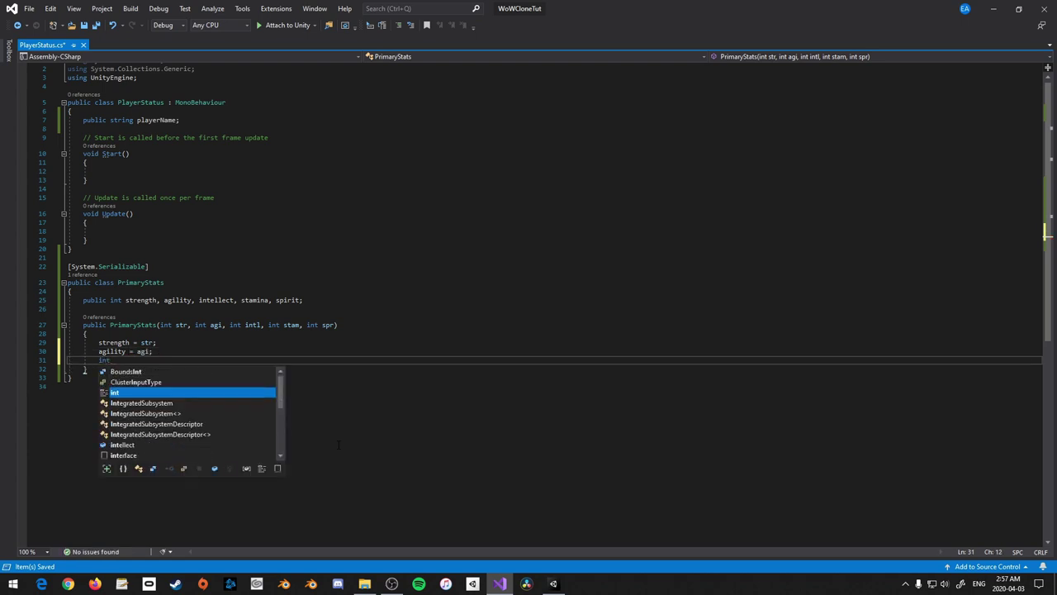
{"action": "type", "text": "ellect = intl;"}
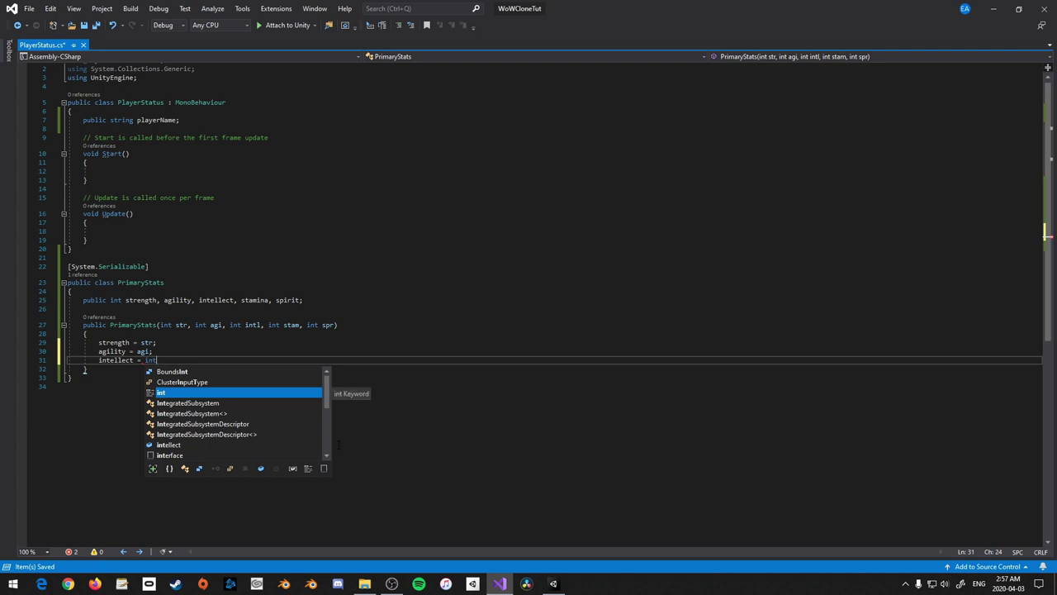
{"action": "key", "text": "Return"}
{"action": "type", "text": "stamina "}
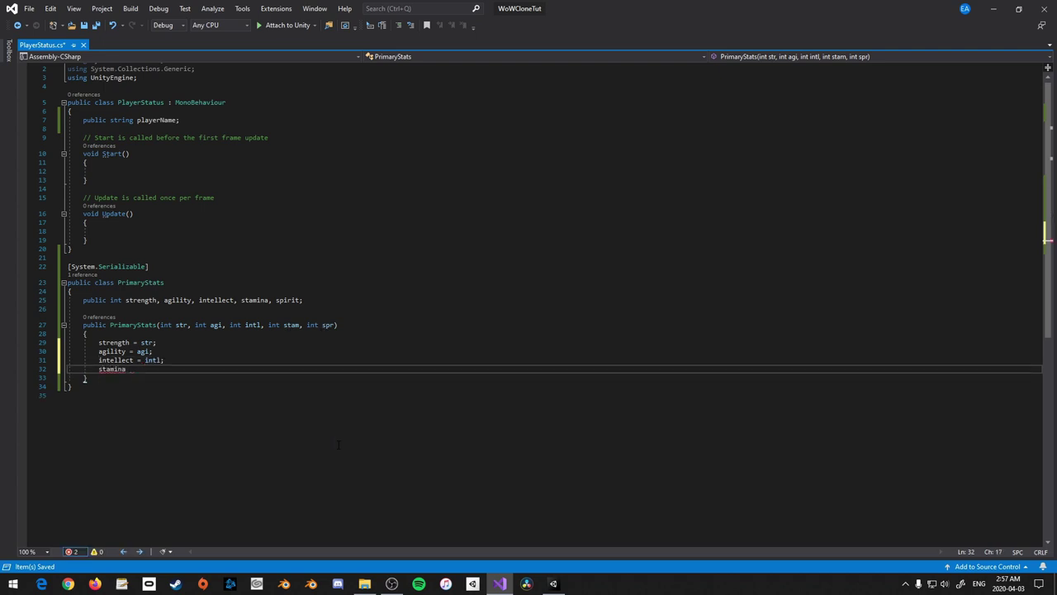
{"action": "type", "text": "= stam;"}
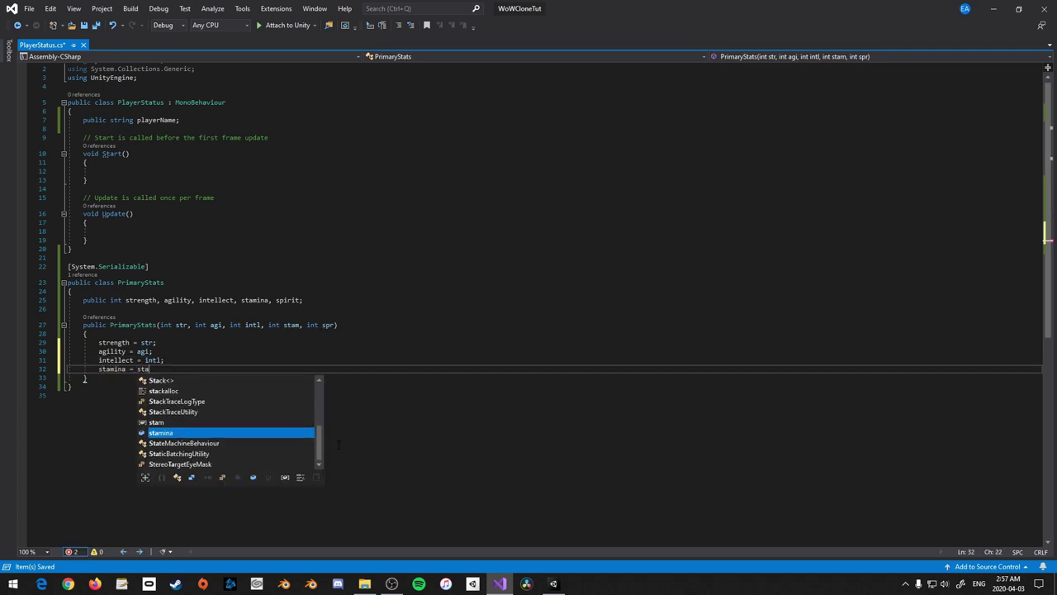
{"action": "key", "text": "Return"}
{"action": "type", "text": "spir"}
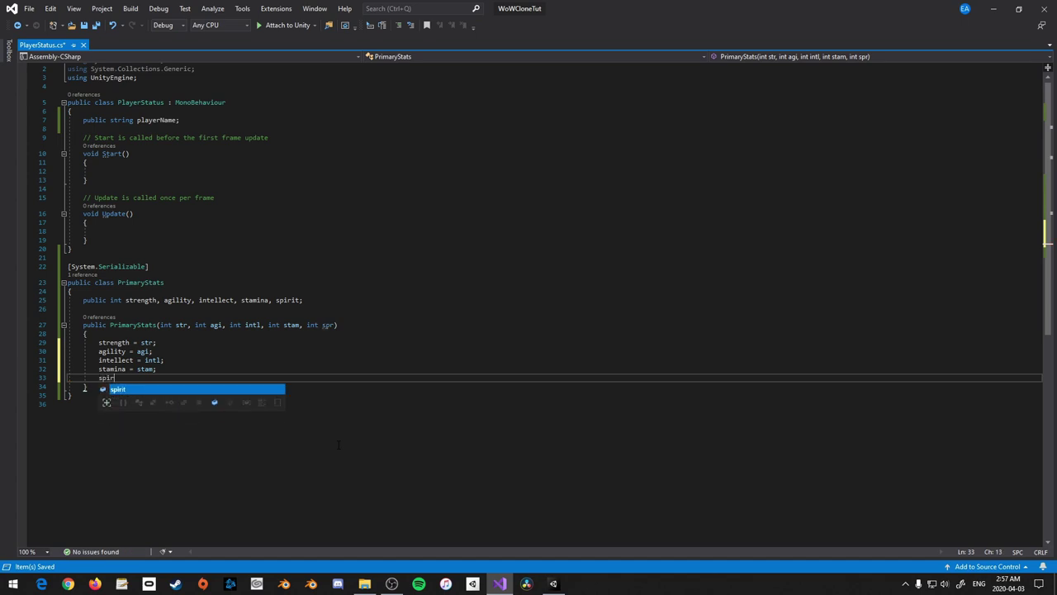
{"action": "type", "text": "it = spr;"}
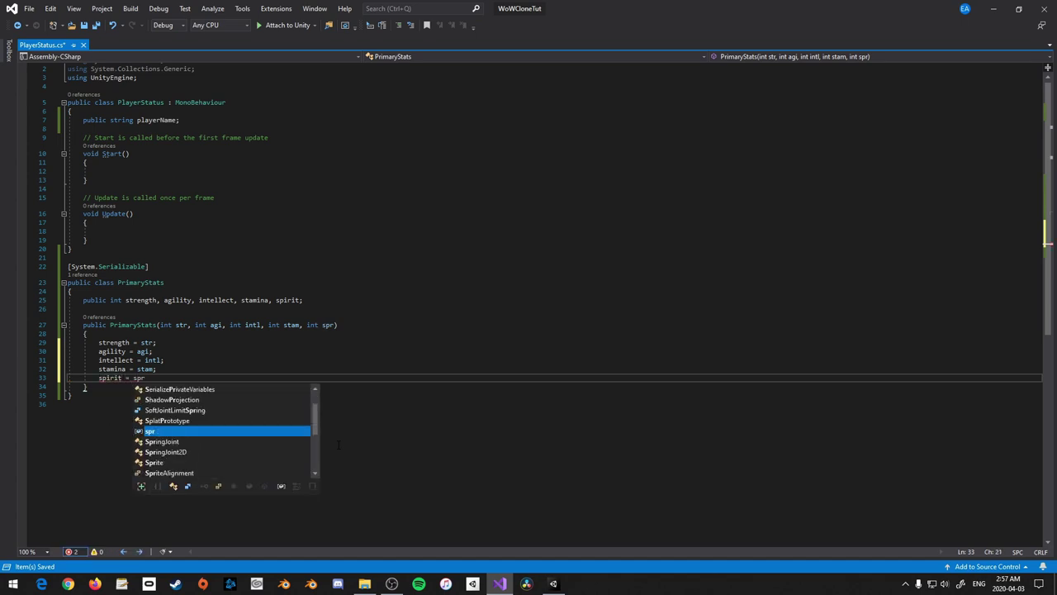
Begin a public class SecondaryStats declaration below PrimaryStats
{"action": "key", "text": "Down"}
{"action": "key", "text": "Down"}
{"action": "key", "text": "Down"}
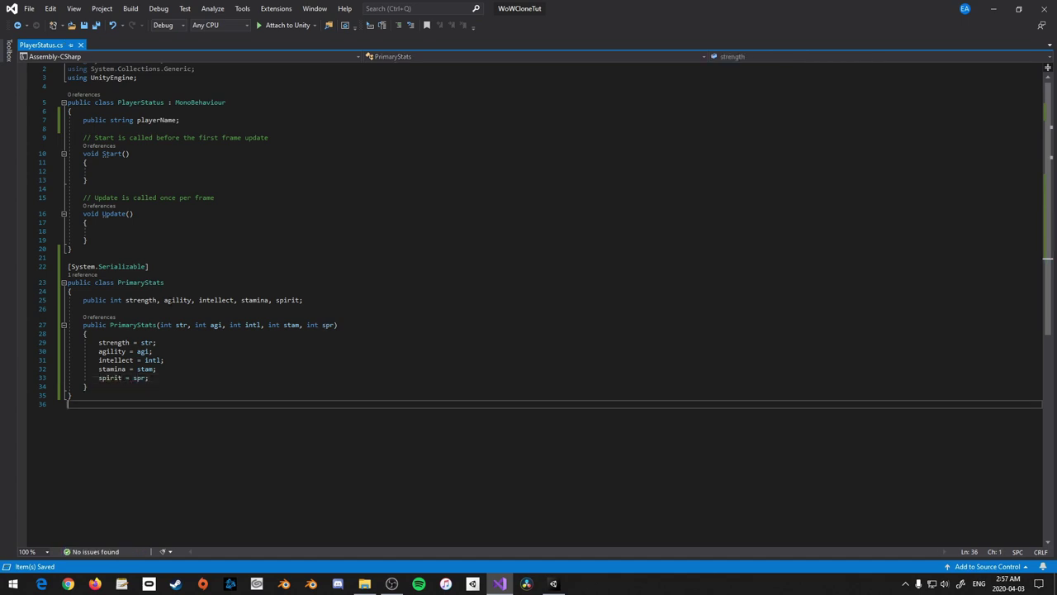
{"action": "key", "text": "Return"}
{"action": "type", "text": "p"}
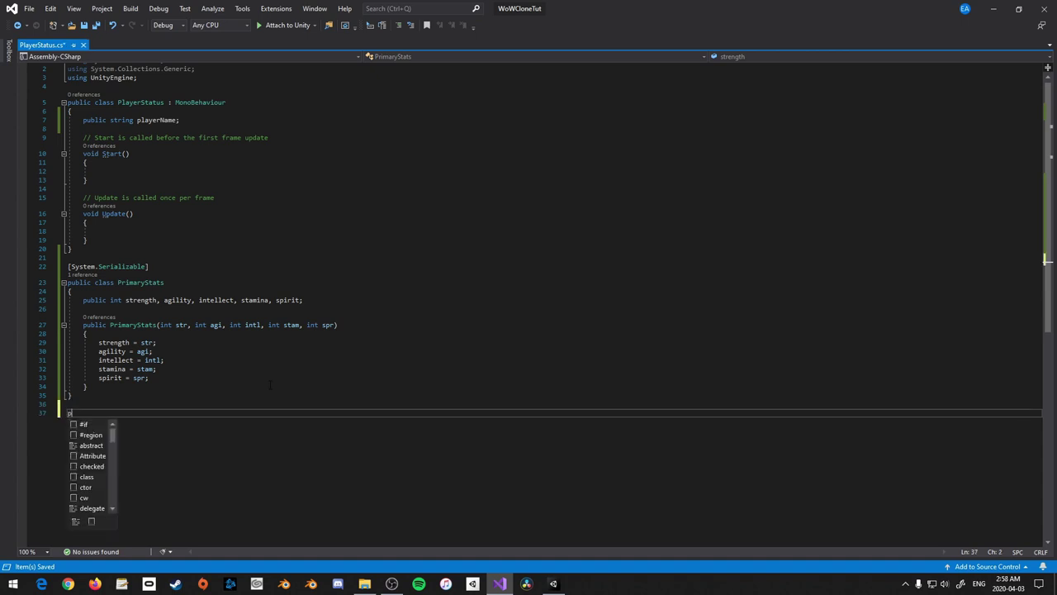
{"action": "type", "text": "ublic class SecondaryS"}
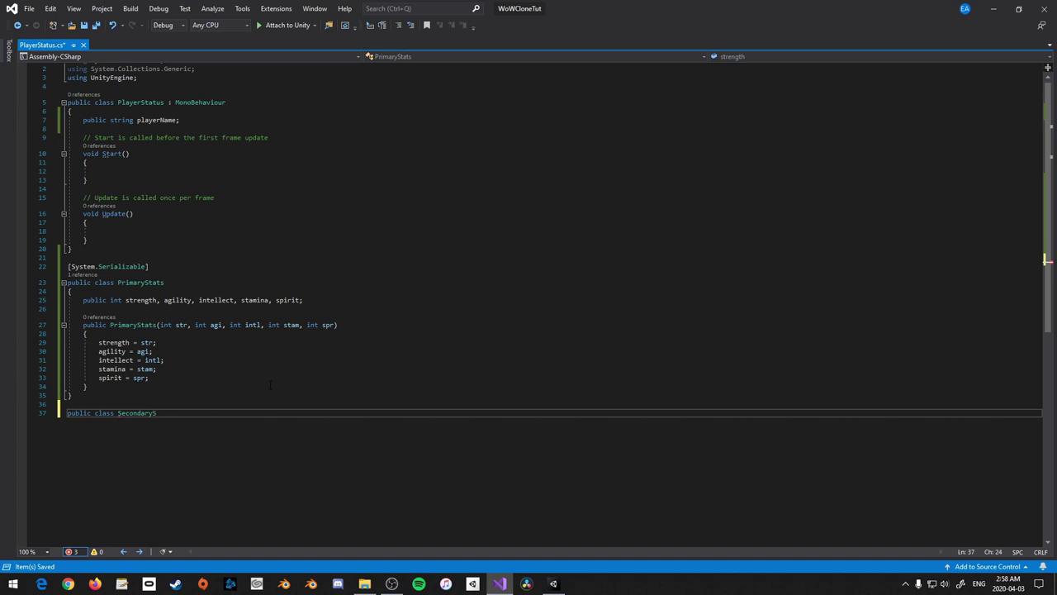
{"action": "type", "text": "tats"}
Add braces to SecondaryStats and paste the [System.Serializable] attribute above it
{"action": "key", "text": "Return"}
{"action": "type", "text": "{"}
{"action": "key", "text": "Return"}
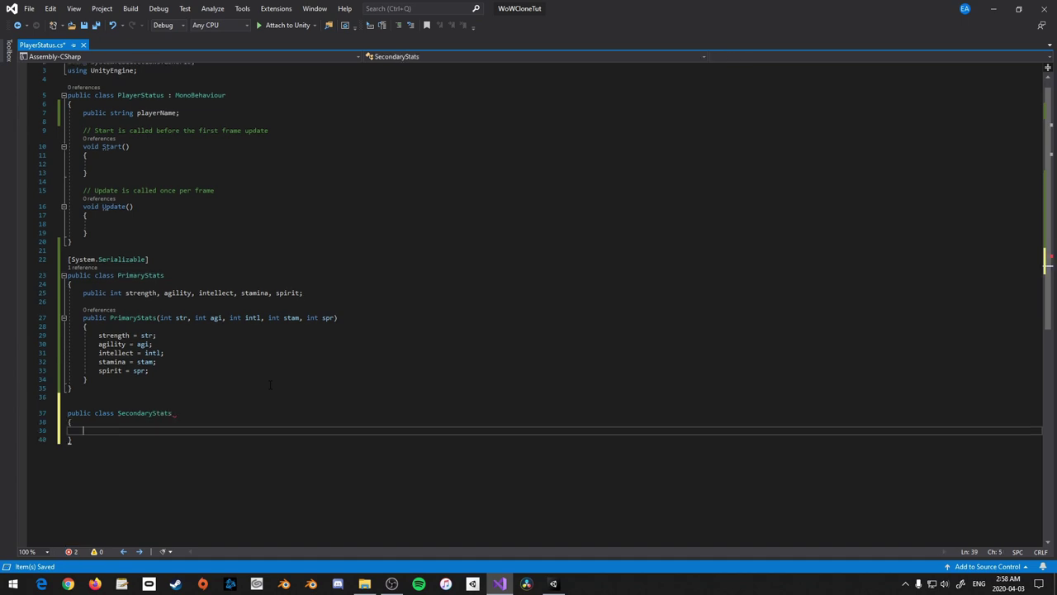
{"action": "left_click_drag", "start_coordinate": [148, 260], "coordinate": [68, 259]}
{"action": "key", "text": "ctrl+c"}
{"action": "left_click", "coordinate": [91, 397]}
{"action": "key", "text": "Return"}
{"action": "key", "text": "ctrl+v"}
{"action": "left_click", "coordinate": [102, 438]}
Declare public int health, magic, energy and a SecondaryStats(int heal, int mag, int nrg) constructor
{"action": "type", "text": "public int health, ma"}
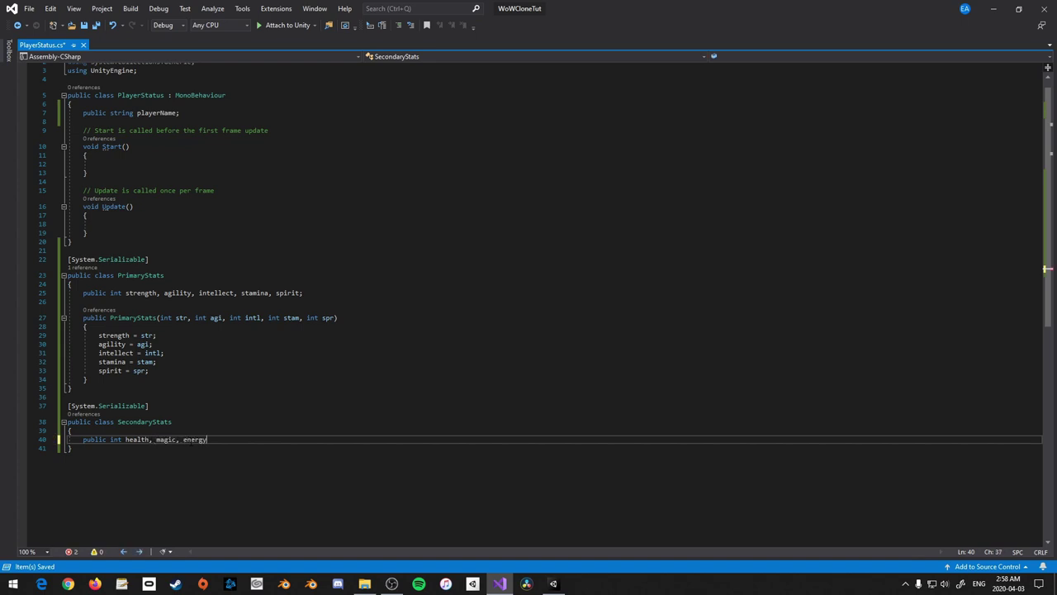
{"action": "key", "text": "Return"}
{"action": "key", "text": "Return"}
{"action": "type", "text": "public Sec"}
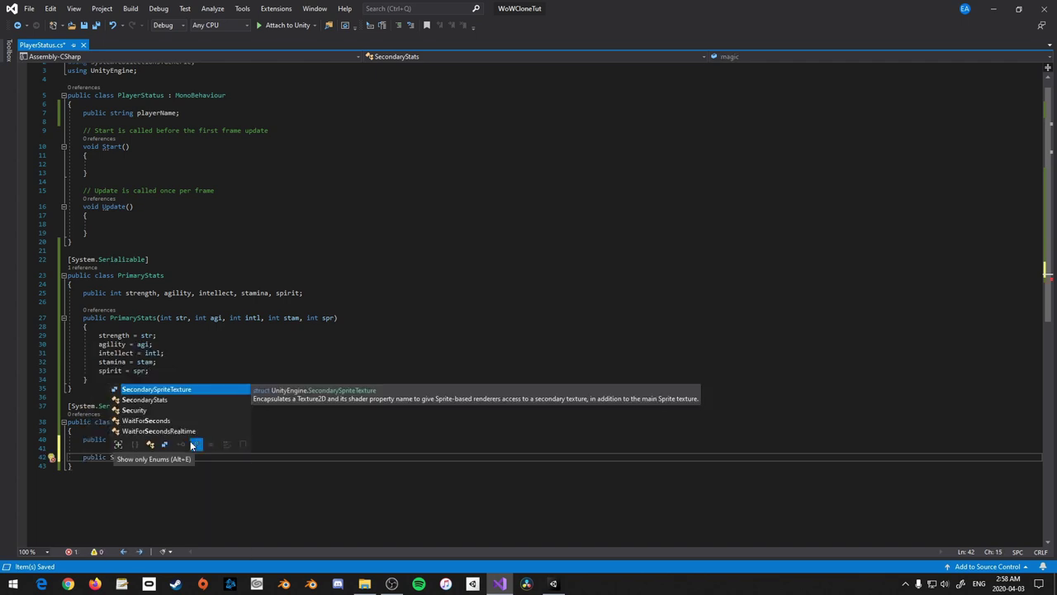
{"action": "key", "text": "Down"}
{"action": "type", "text": "("}
{"action": "type", "text": "int heal, "}
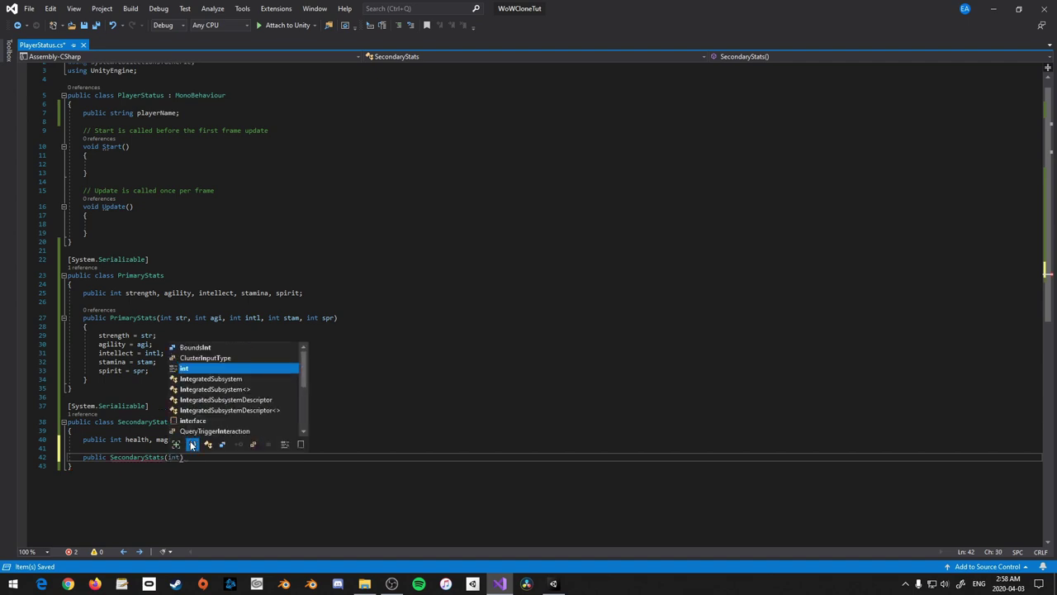
{"action": "type", "text": "int ma"}
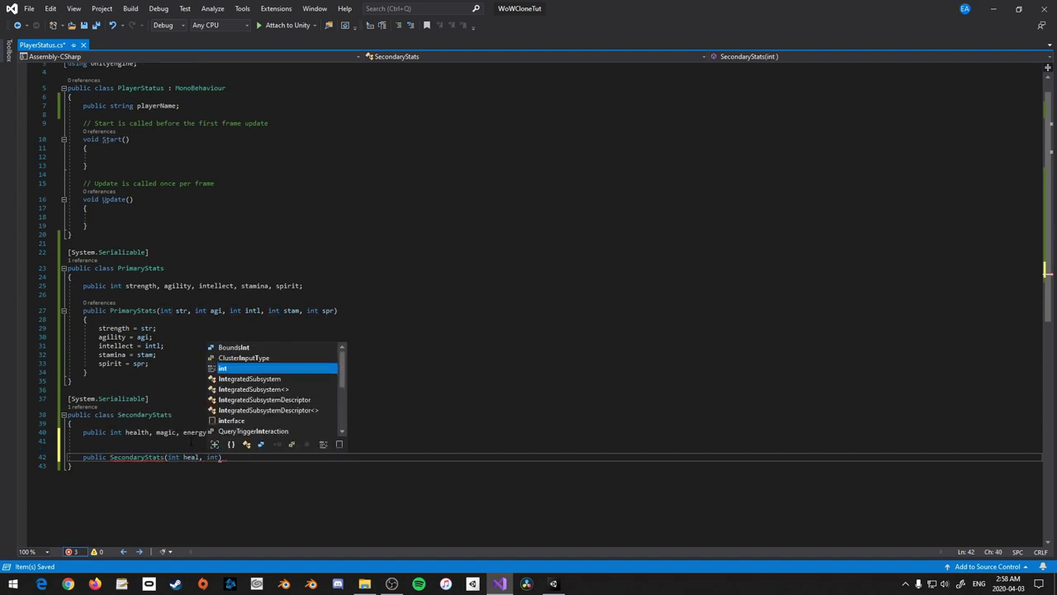
{"action": "type", "text": "g, int"}
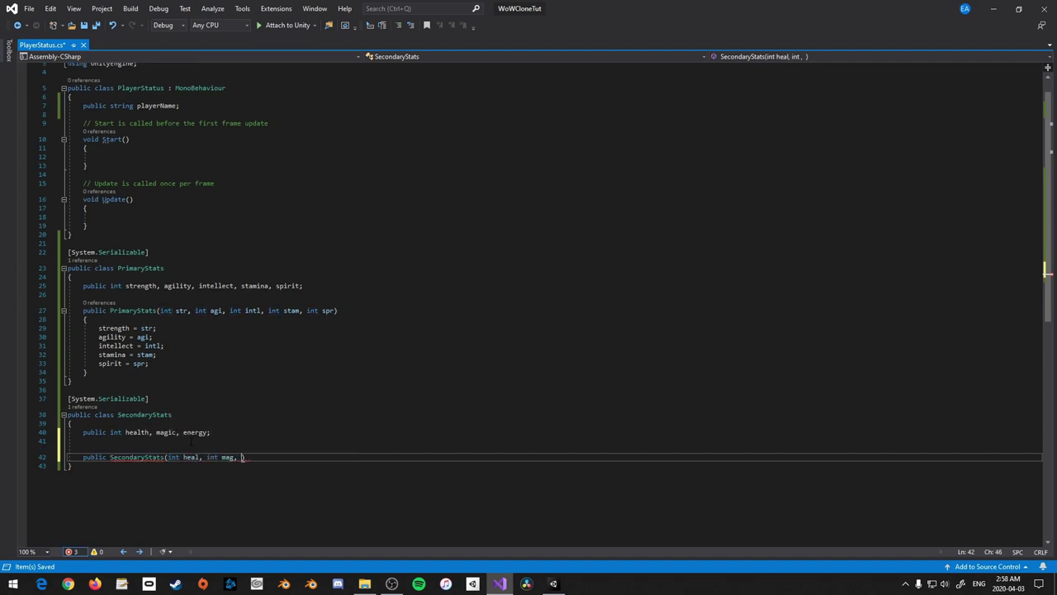
{"action": "type", "text": " nrg) {"}
{"action": "key", "text": "Return"}
Assign health = heal, magic = mag and energy = nrg in the constructor
{"action": "scroll", "coordinate": [297, 429], "scroll_direction": "down", "scroll_amount": 1}
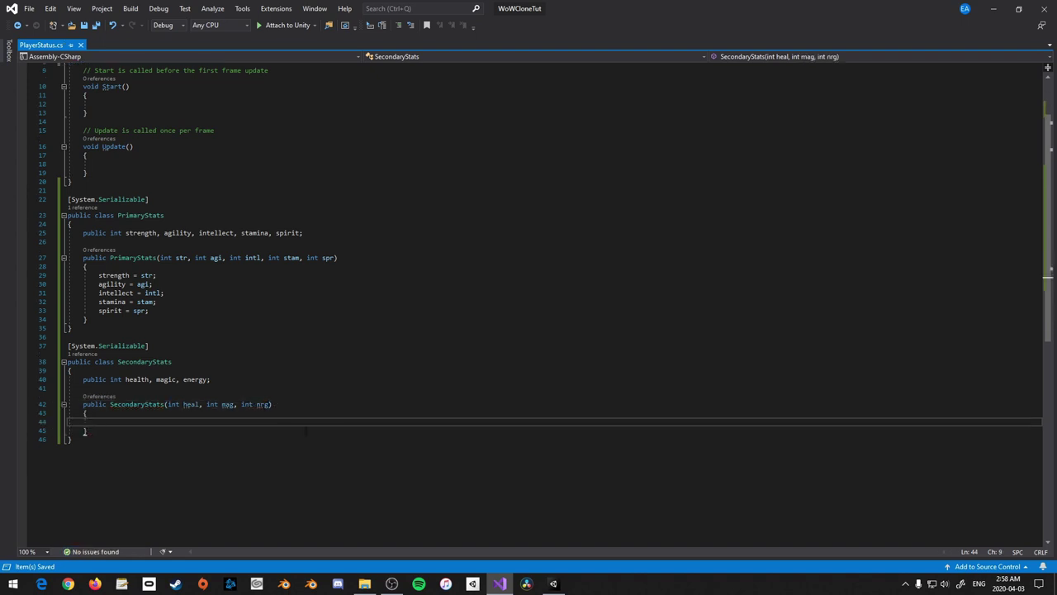
{"action": "type", "text": "health "}
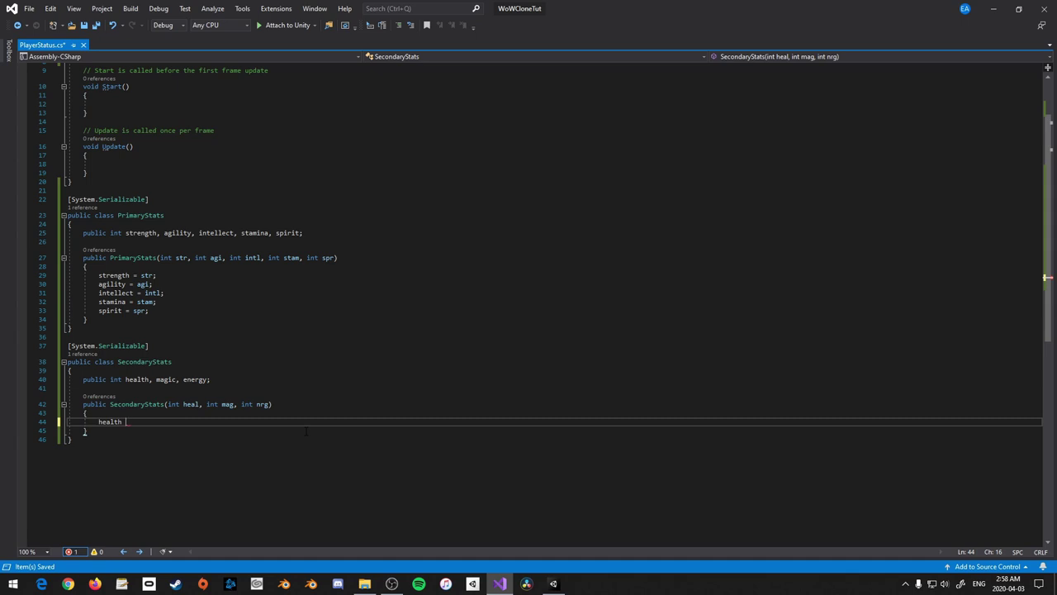
{"action": "type", "text": " = heal;"}
{"action": "key", "text": "Return"}
{"action": "type", "text": "magic = "}
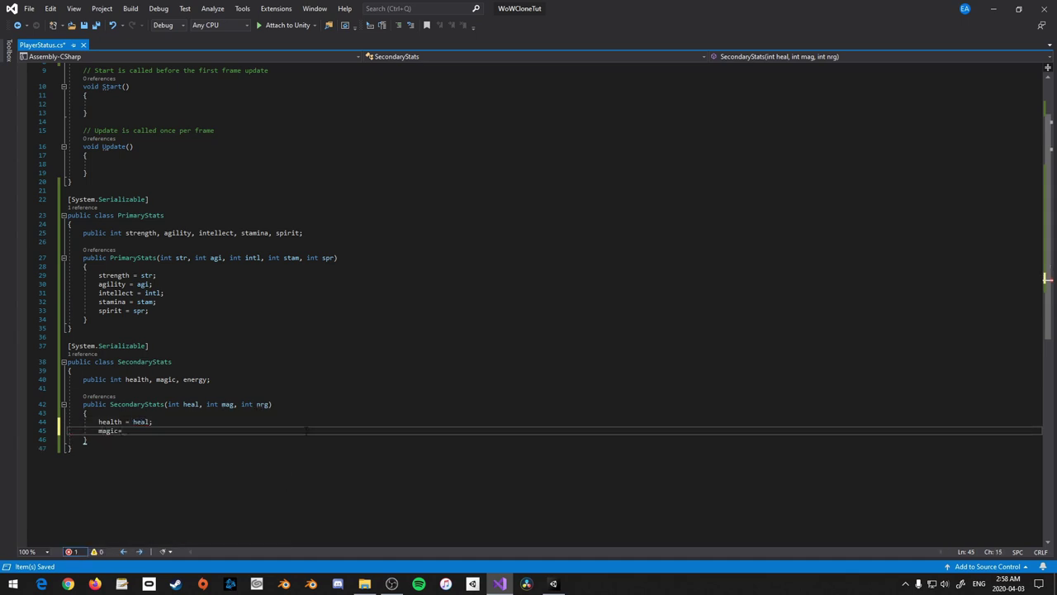
{"action": "type", "text": "mag;"}
{"action": "key", "text": "Return"}
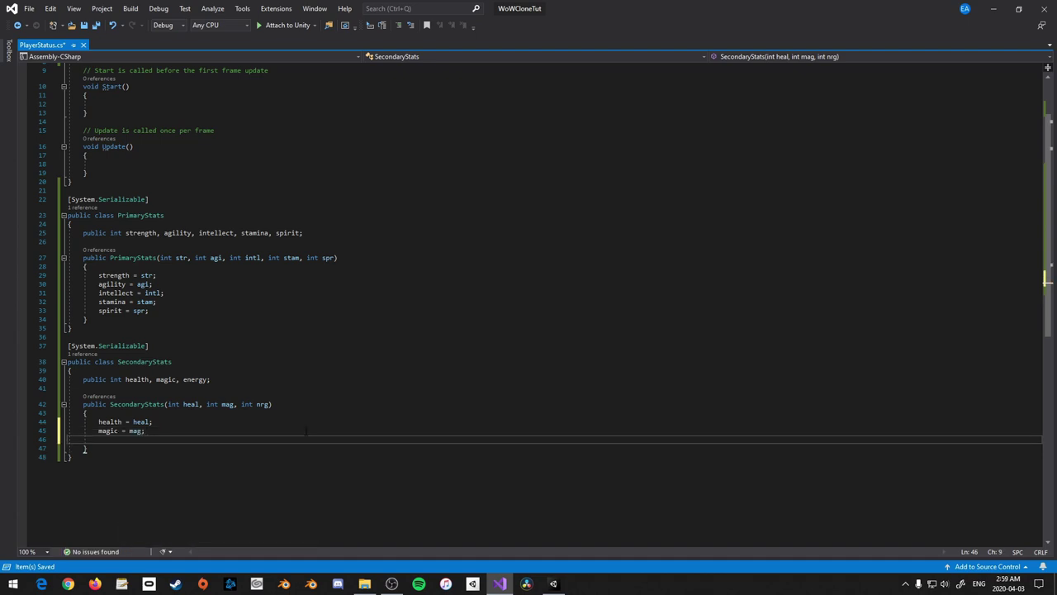
{"action": "type", "text": "ene"}
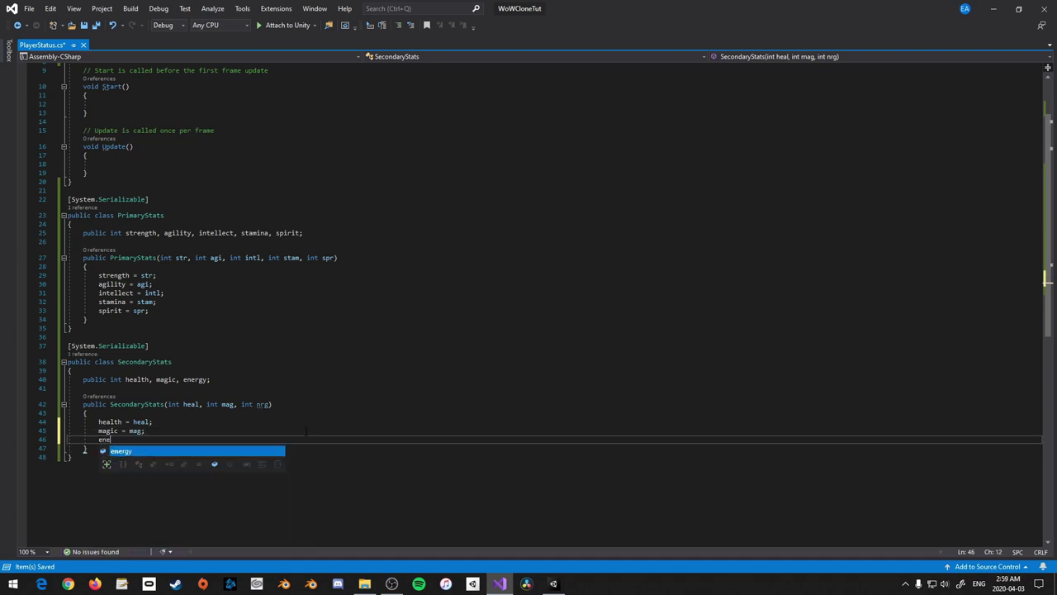
{"action": "type", "text": "rgy = nrg;"}
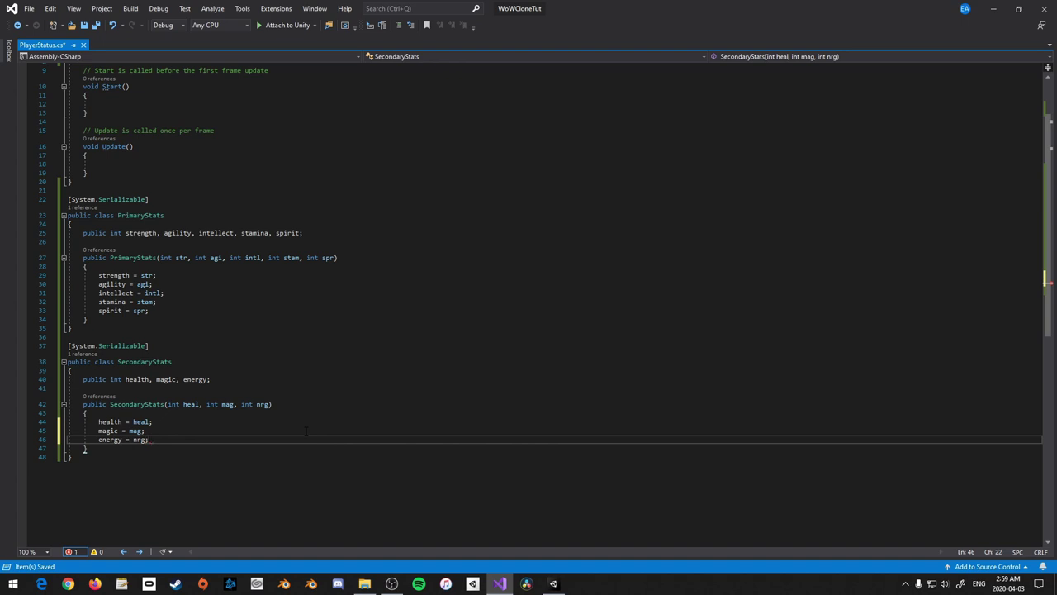
{"action": "scroll", "coordinate": [308, 429], "scroll_direction": "up", "scroll_amount": 3}
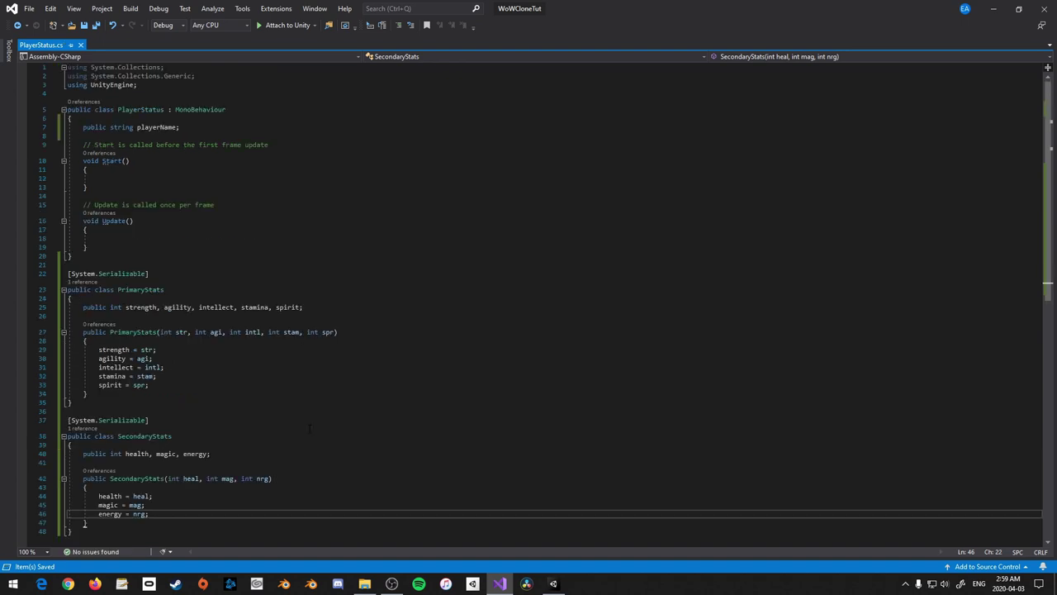
Add //Stat and //secondary comment lines below the playerName field
{"action": "left_click", "coordinate": [330, 128]}
{"action": "key", "text": "Return"}
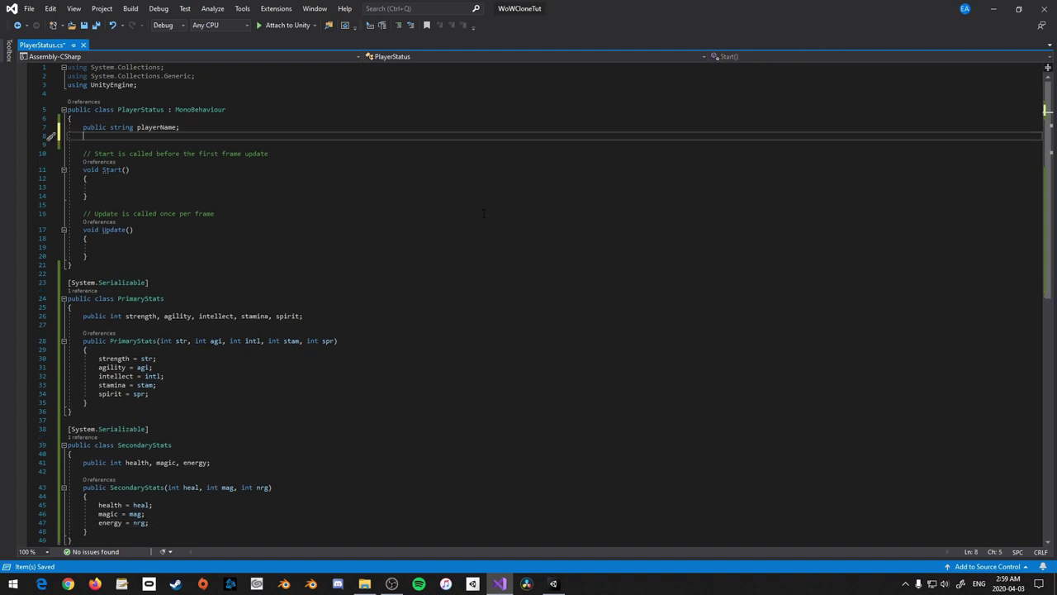
{"action": "key", "text": "Return"}
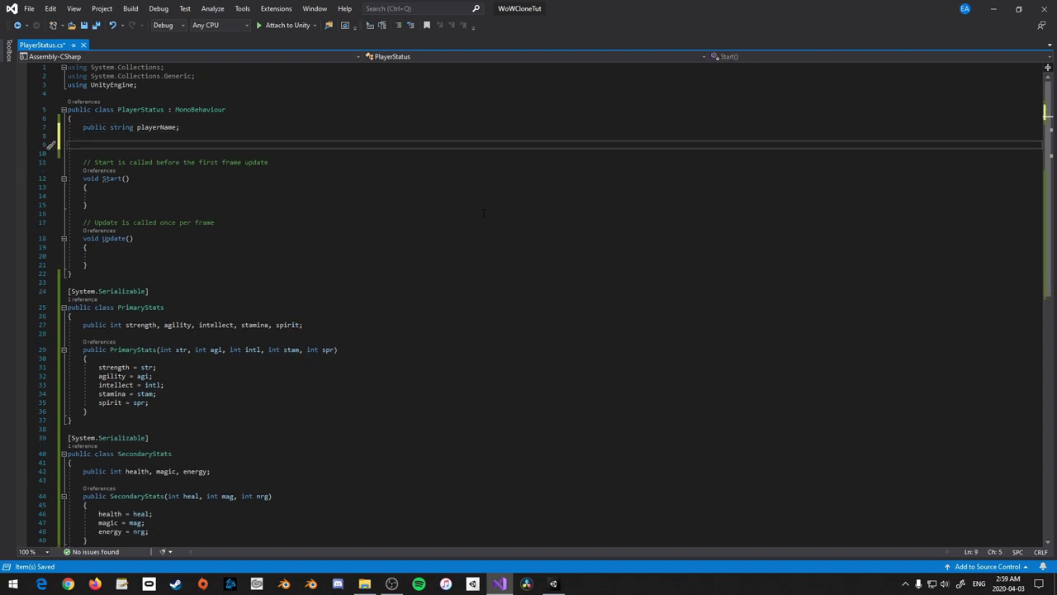
{"action": "type", "text": "//Stats"}
{"action": "key", "text": "Return"}
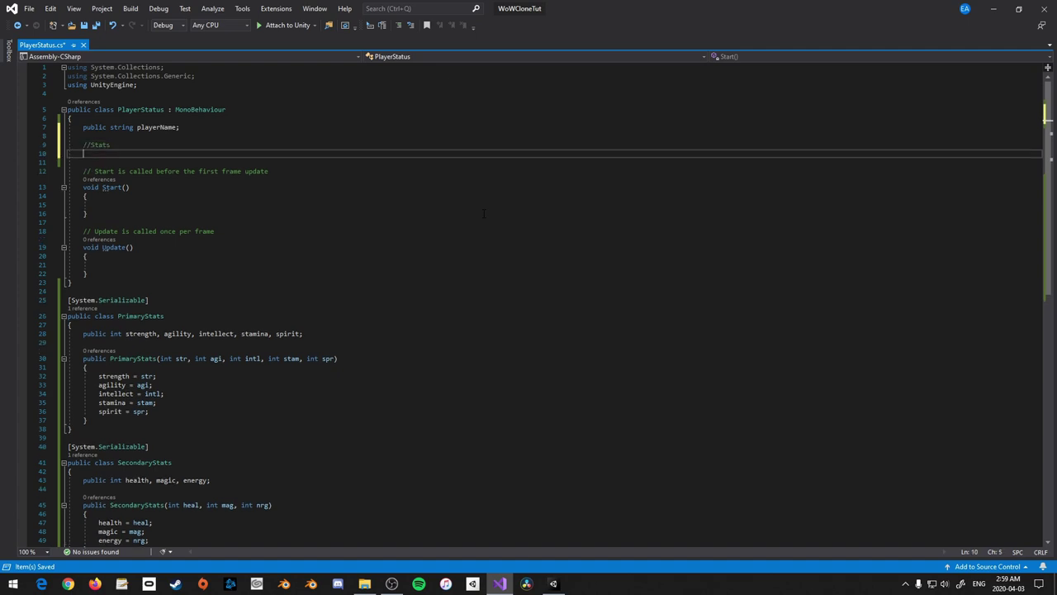
{"action": "type", "text": "//secondary"}
{"action": "key", "text": "Return"}
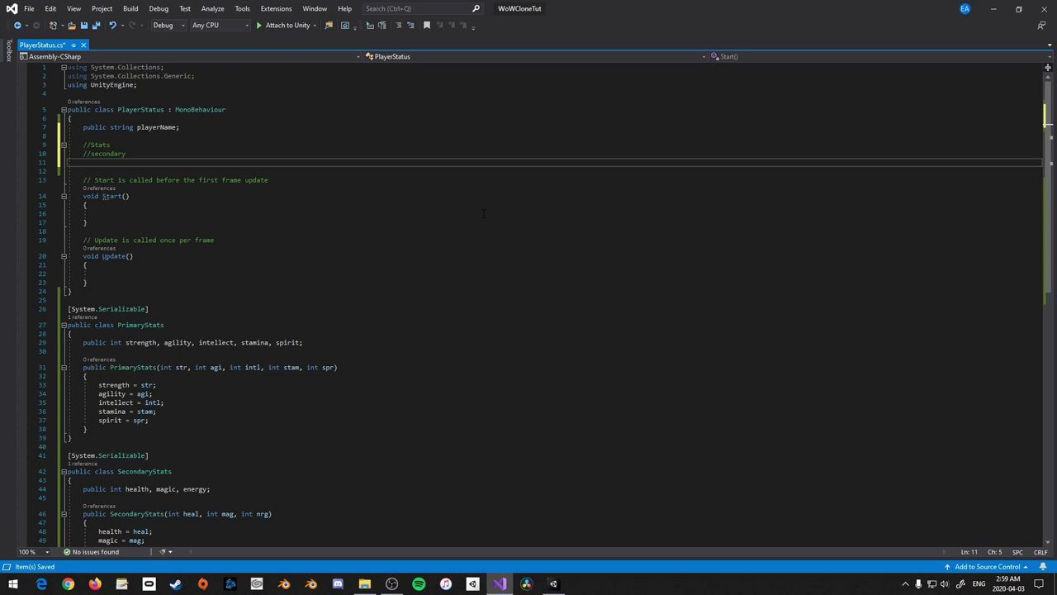
Declare public SecondaryStats fields currentSecondary and maxSecondary
{"action": "type", "text": "public sec"}
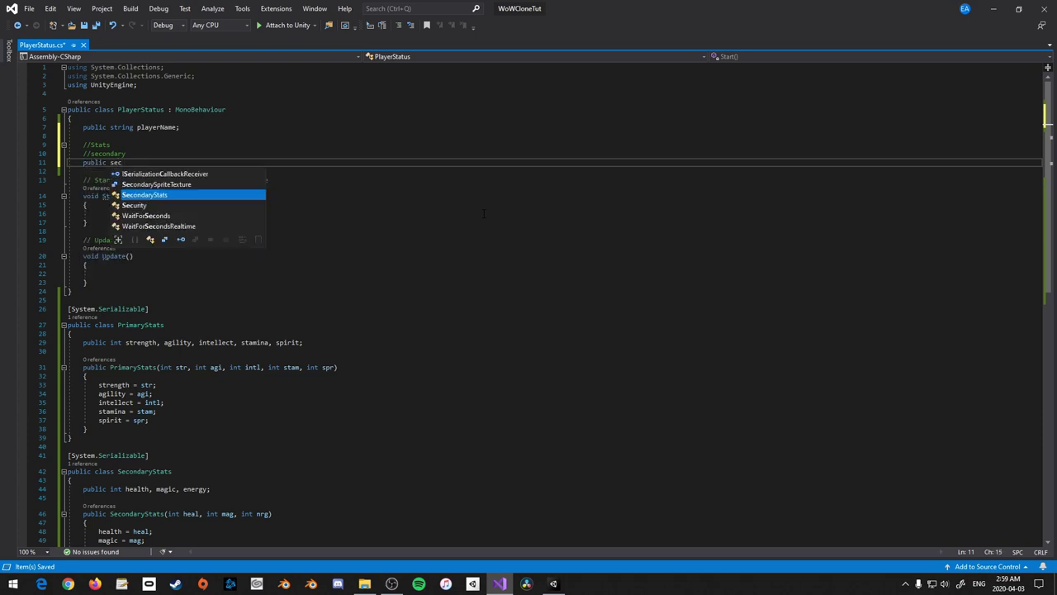
{"action": "key", "text": "Tab"}
{"action": "type", "text": "cur"}
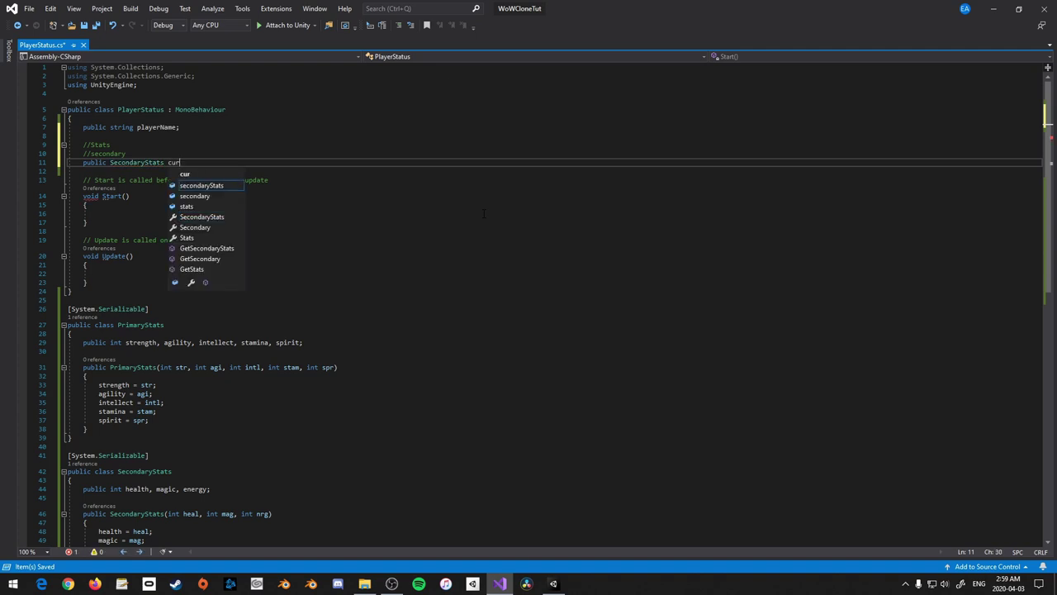
{"action": "type", "text": "rentSecondary"}
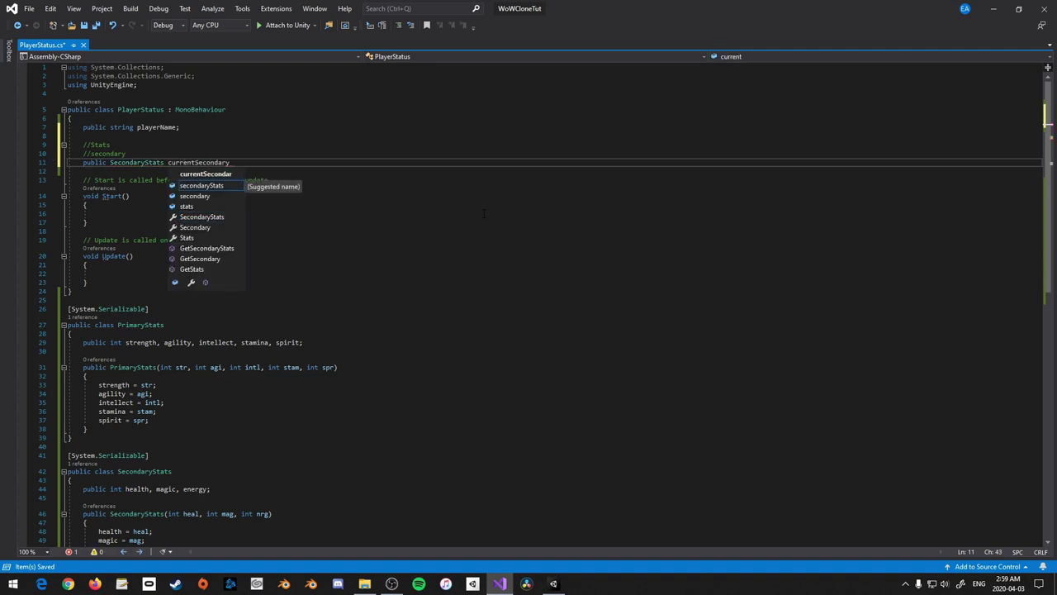
{"action": "type", "text": ";"}
{"action": "key", "text": "Return"}
{"action": "type", "text": "public "}
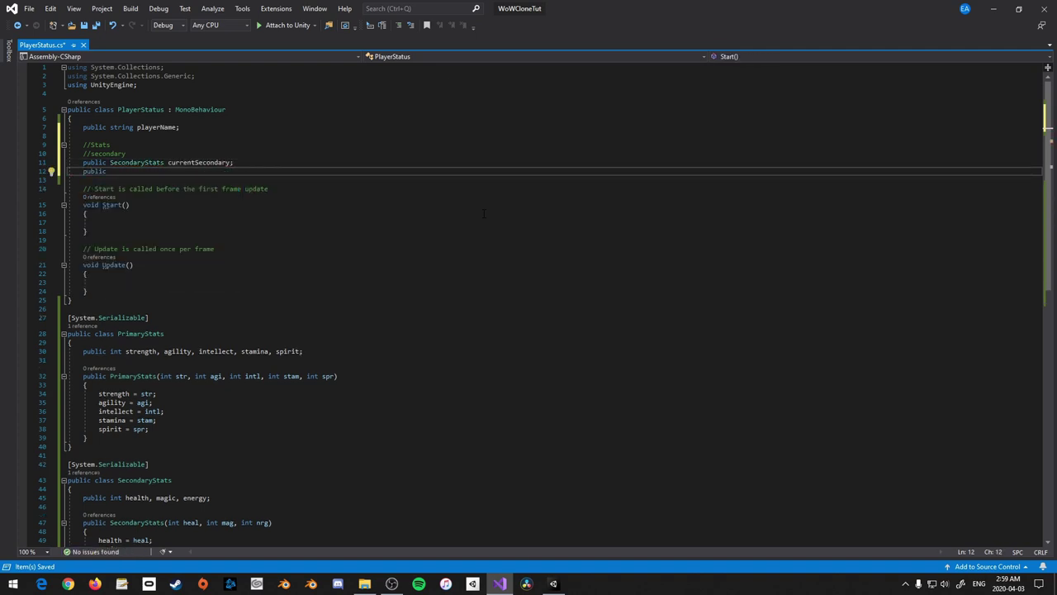
{"action": "type", "text": "sec"}
{"action": "key", "text": "Tab"}
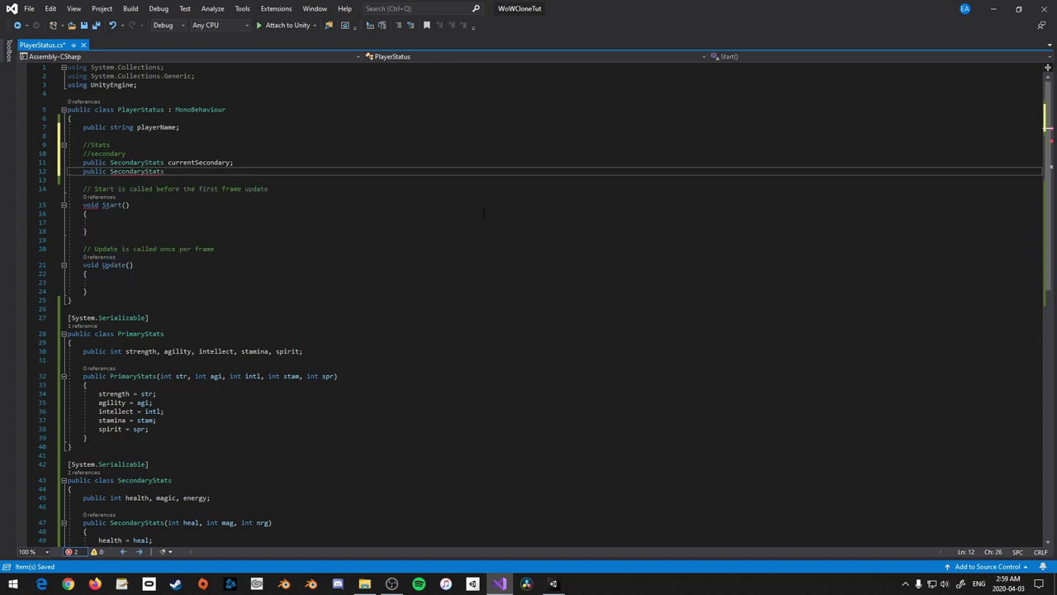
{"action": "type", "text": "maxSeconda"}
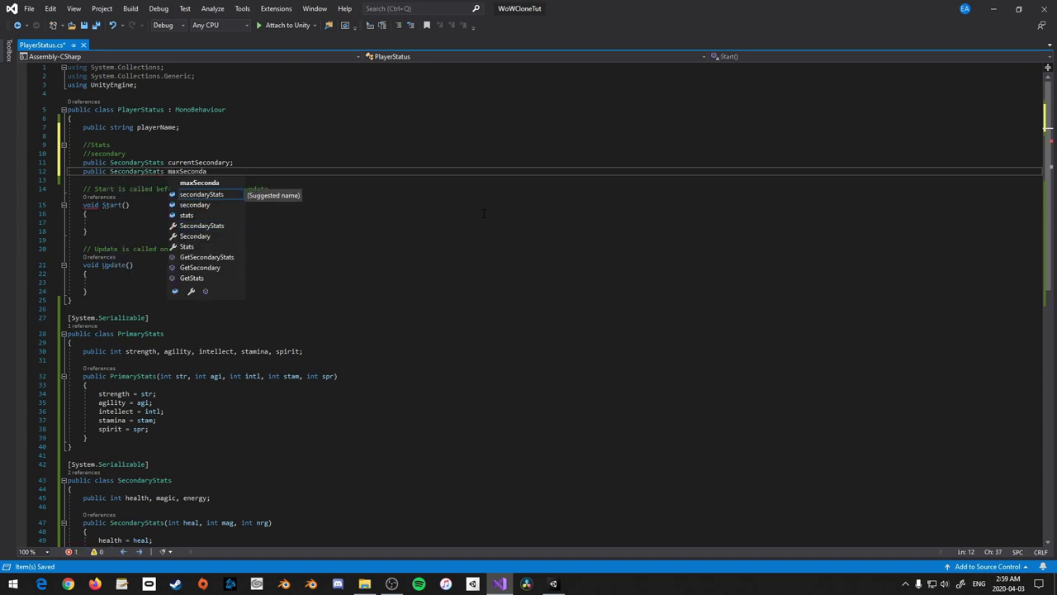
{"action": "type", "text": "ry;"}
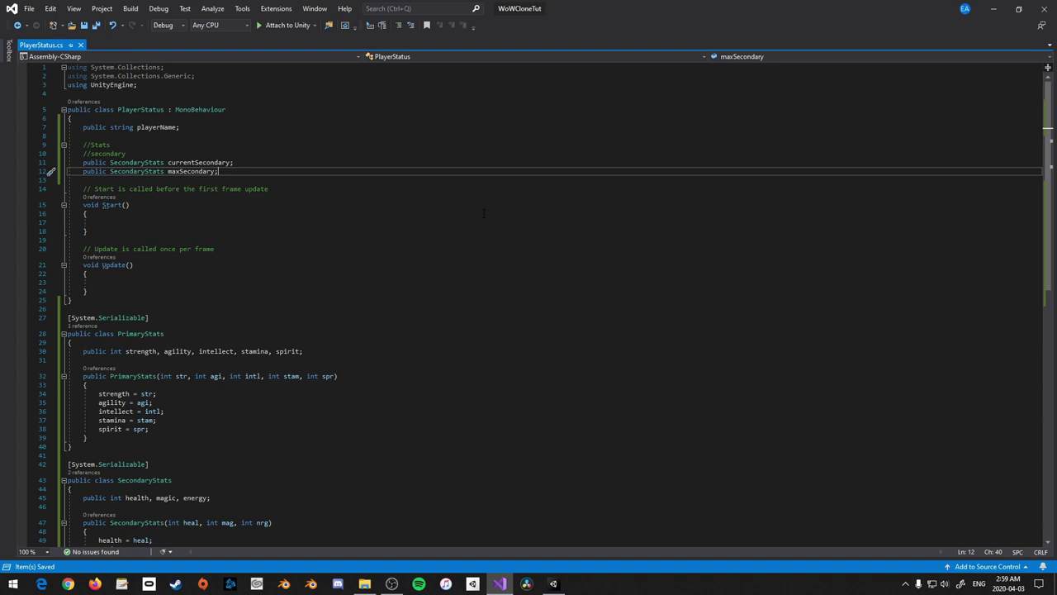
Undo the stray edit and add blank lines after the maxSecondary declaration
{"action": "key", "text": "ctrl+z"}
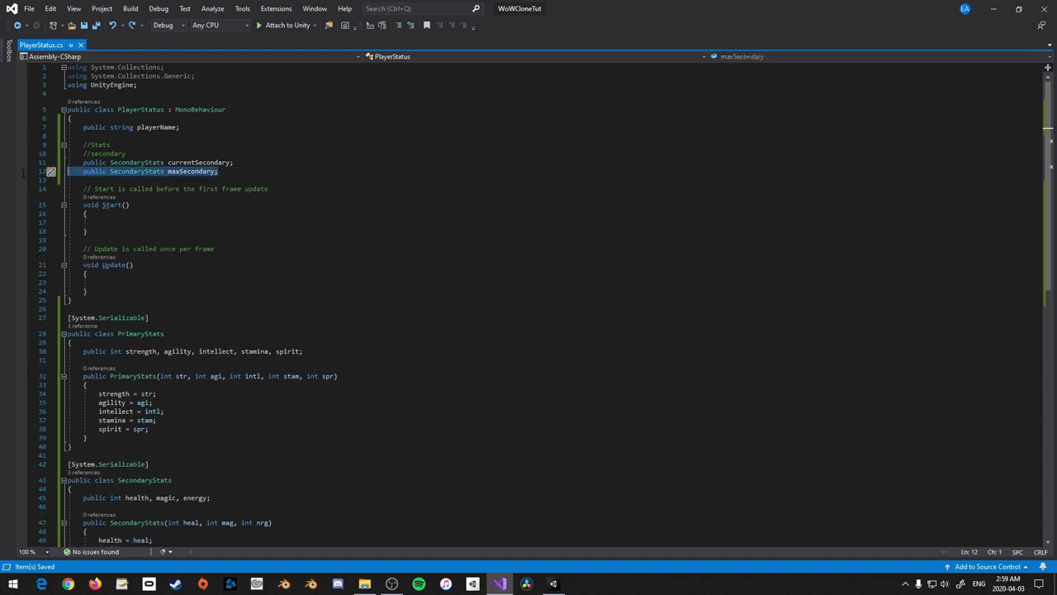
{"action": "left_click", "coordinate": [257, 179]}
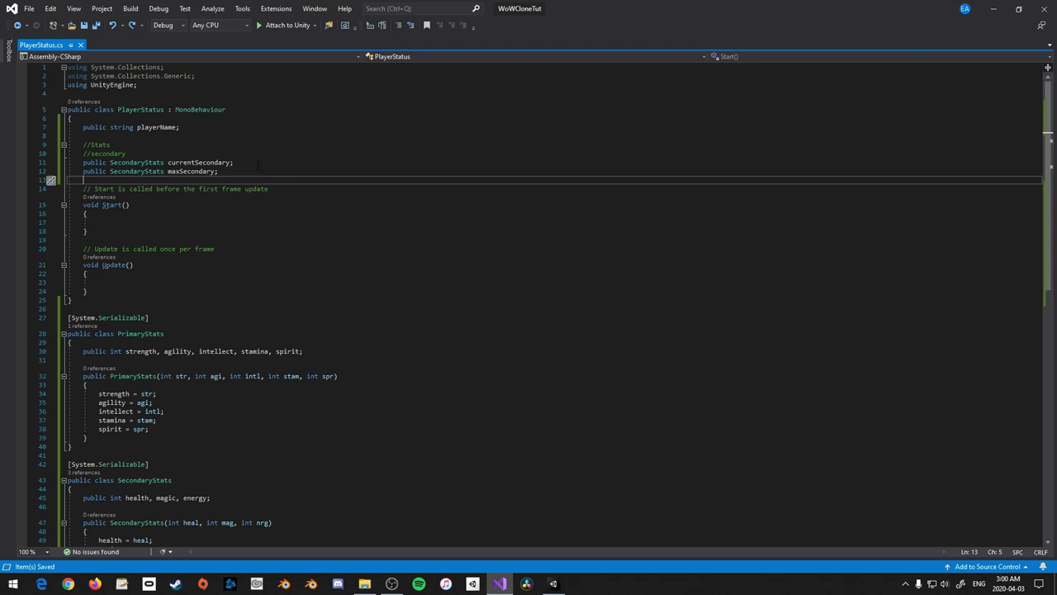
{"action": "left_click_drag", "start_coordinate": [235, 162], "coordinate": [82, 162]}
{"action": "left_click", "coordinate": [220, 170]}
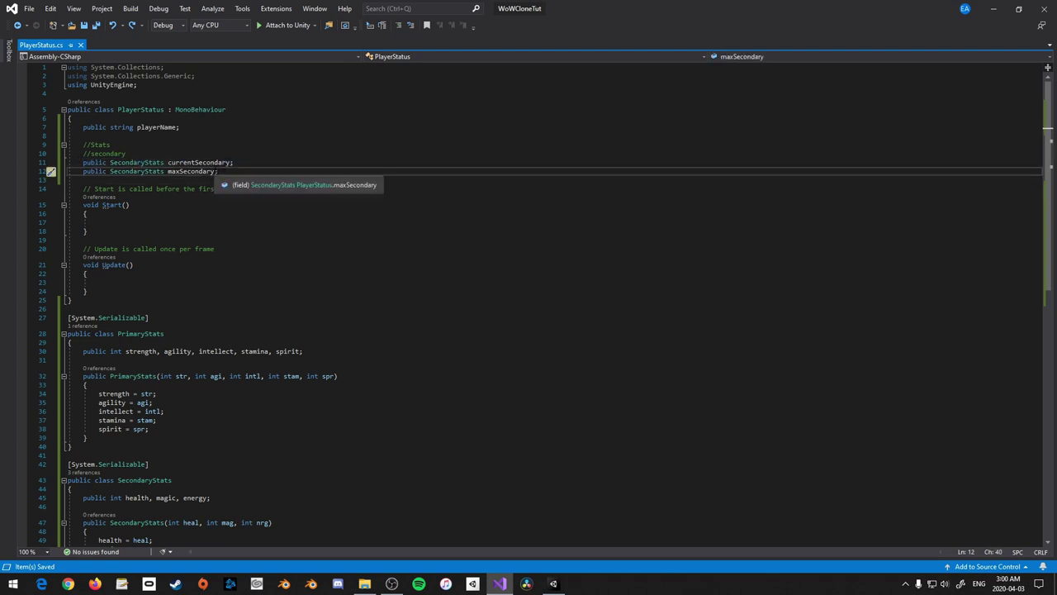
{"action": "key", "text": "Return"}
{"action": "key", "text": "Return"}
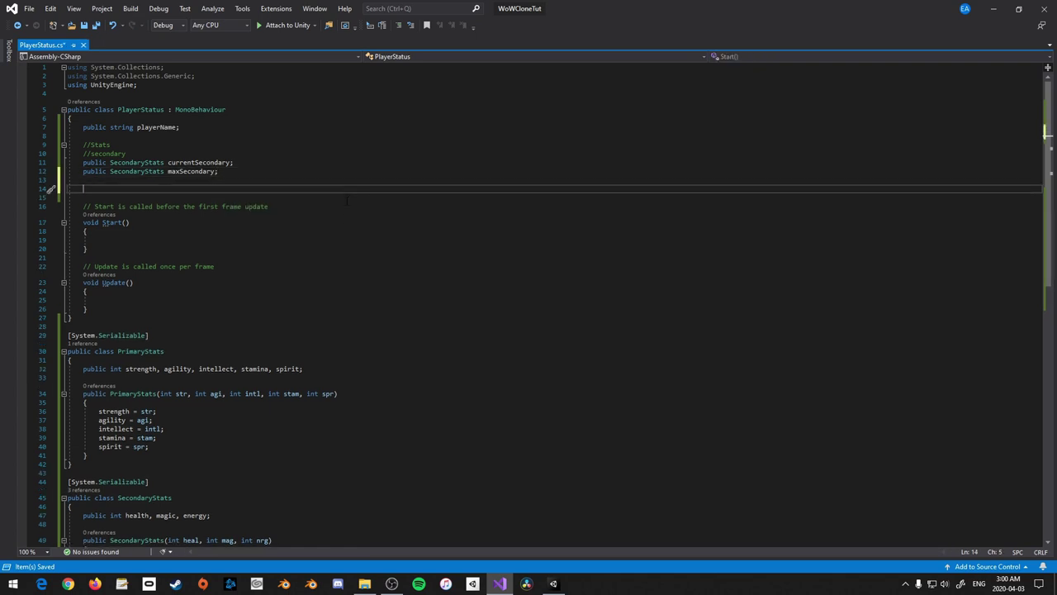
Add a //primary comment with PrimaryStats fields currentPrimary and basePrimary, then save
{"action": "type", "text": "//primary"}
{"action": "key", "text": "Return"}
{"action": "type", "text": "pub"}
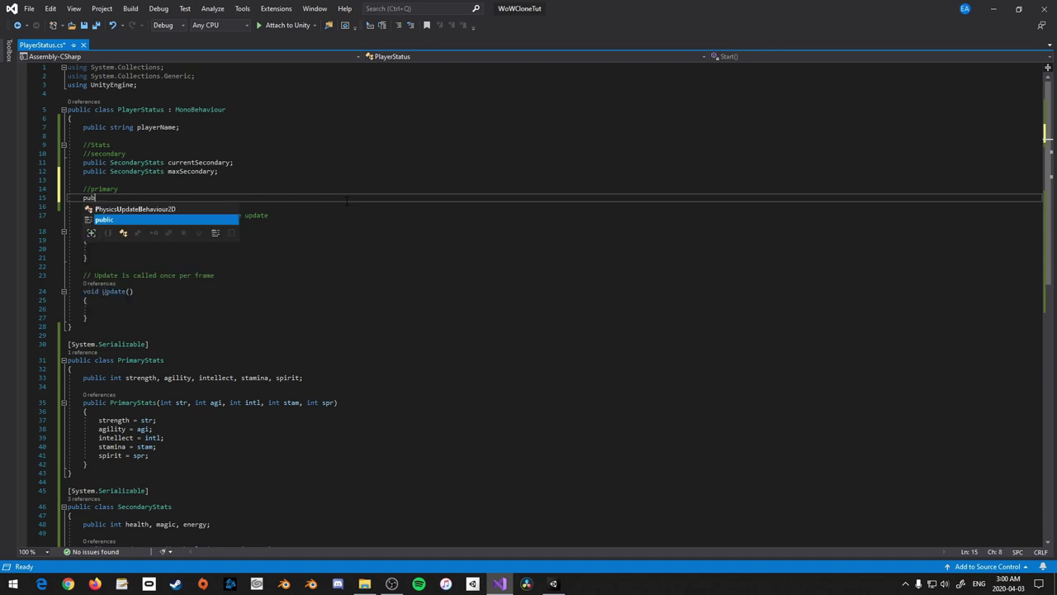
{"action": "type", "text": "lic prim current"}
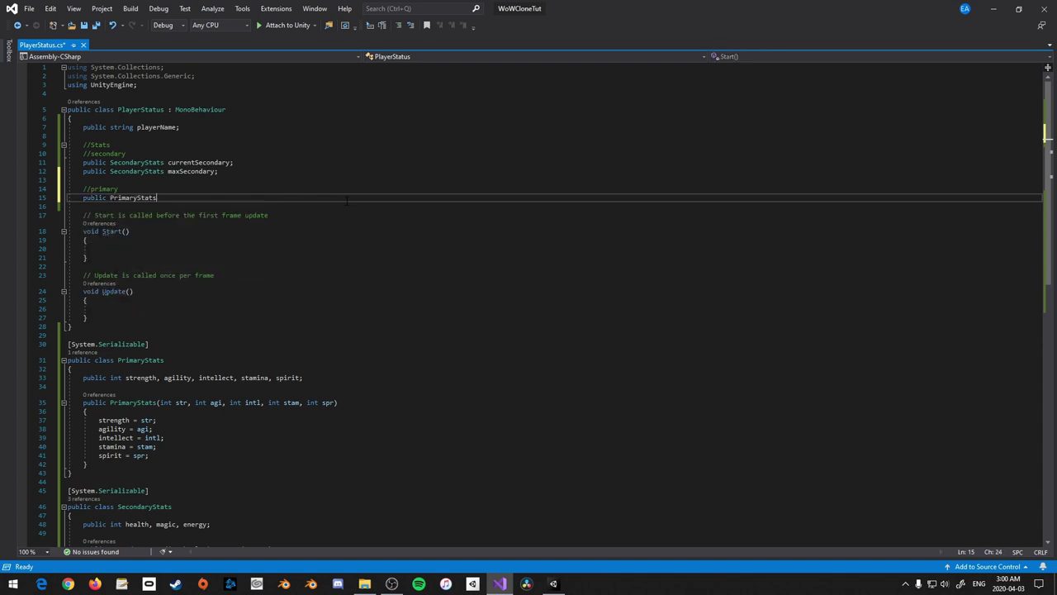
{"action": "type", "text": "Primary;"}
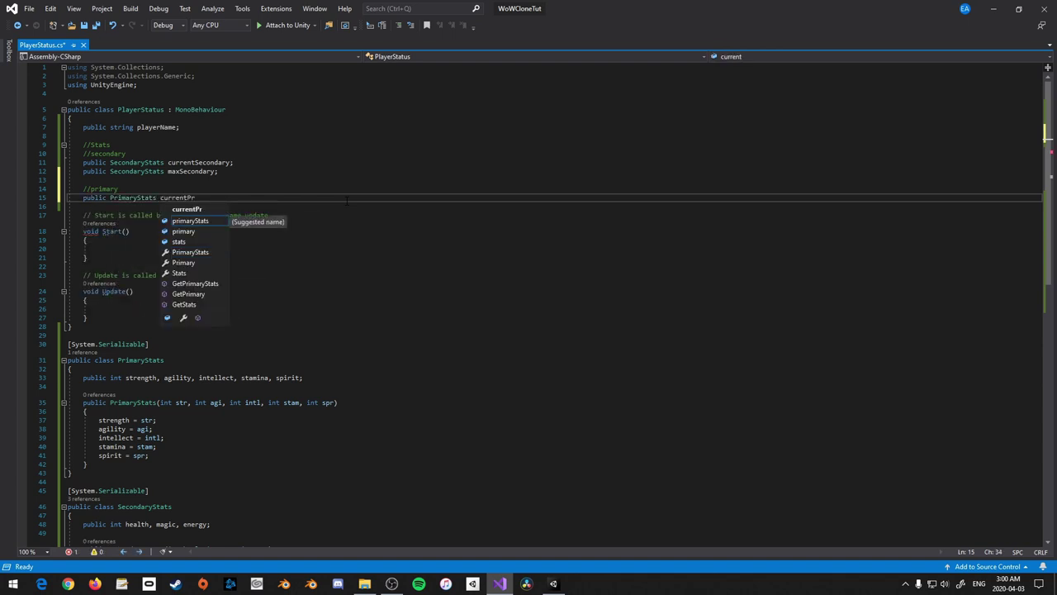
{"action": "key", "text": "Return"}
{"action": "type", "text": "public primaryStats"}
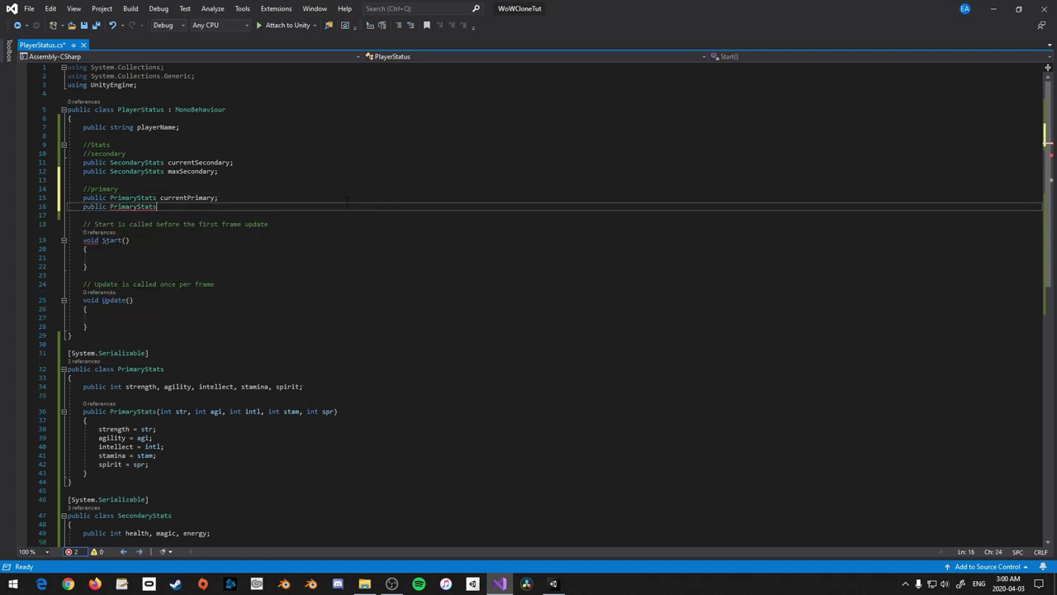
{"action": "type", "text": " basePrimary;"}
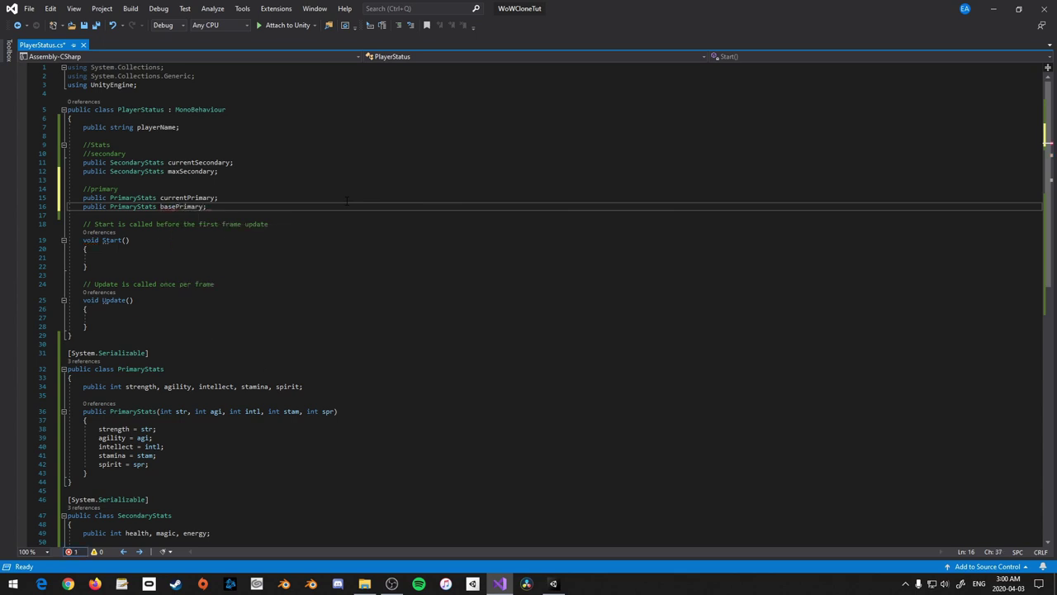
{"action": "key", "text": "ctrl+s"}
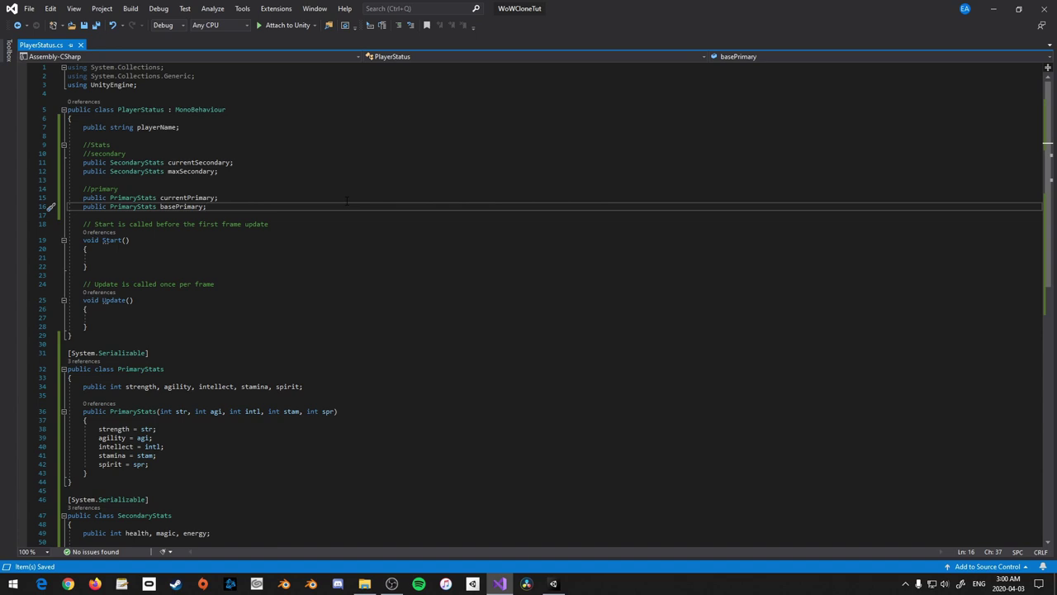
{"action": "left_click", "coordinate": [340, 317]}
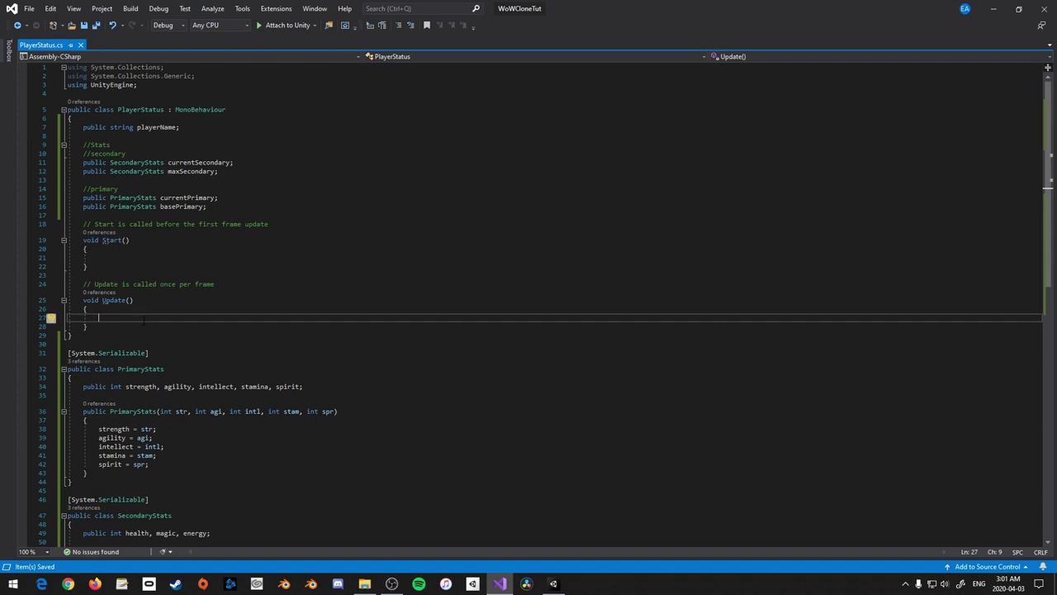
Add a void StatSetup(int str, int agi, int intl, int stam, int spr) method after Update
{"action": "key", "text": "Down"}
{"action": "key", "text": "Return"}
{"action": "key", "text": "Return"}
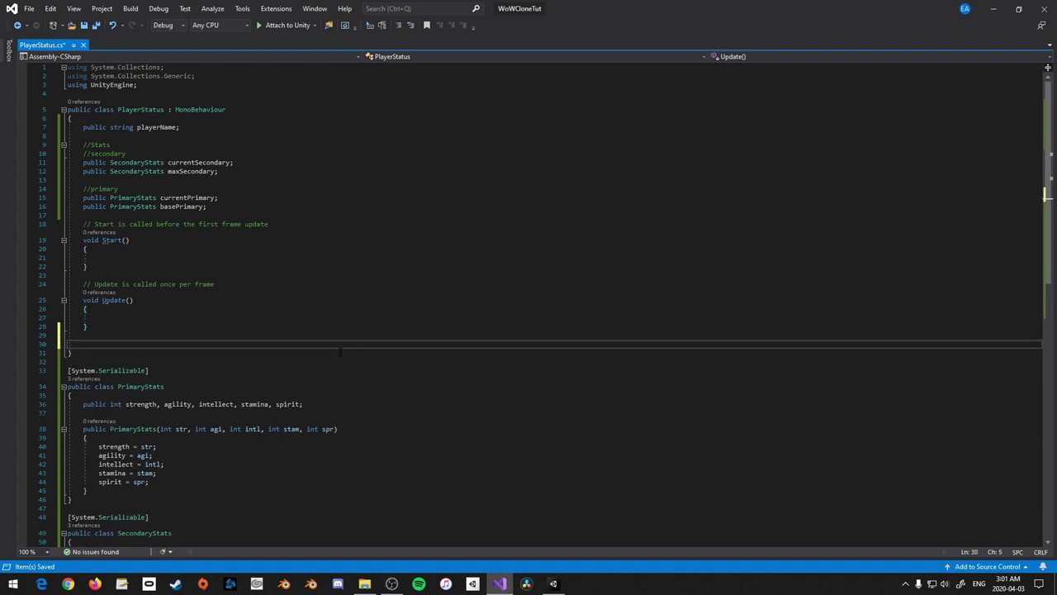
{"action": "type", "text": "void StatSetup() {"}
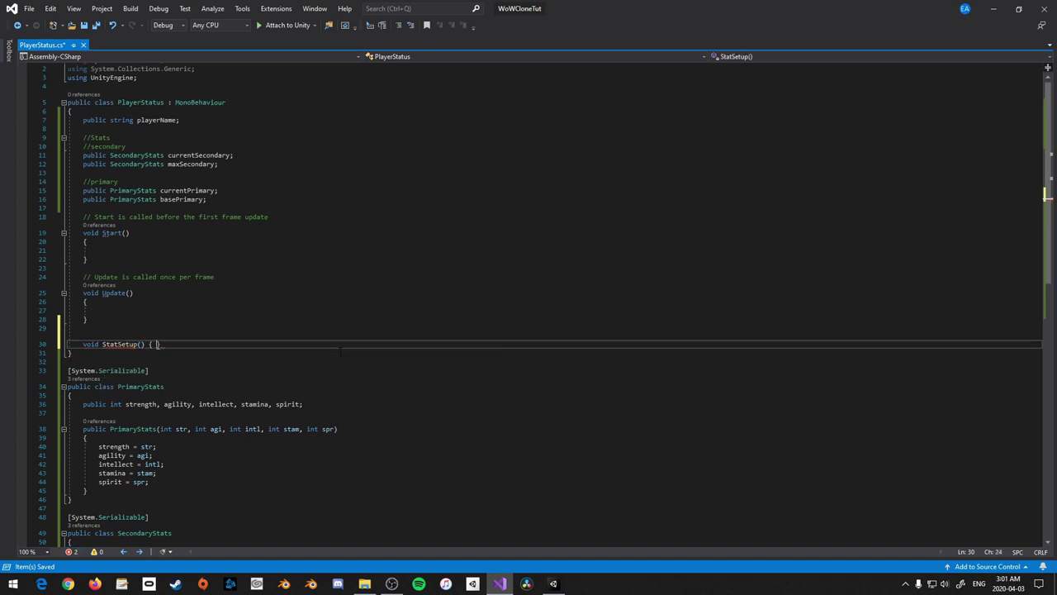
{"action": "key", "text": "Return"}
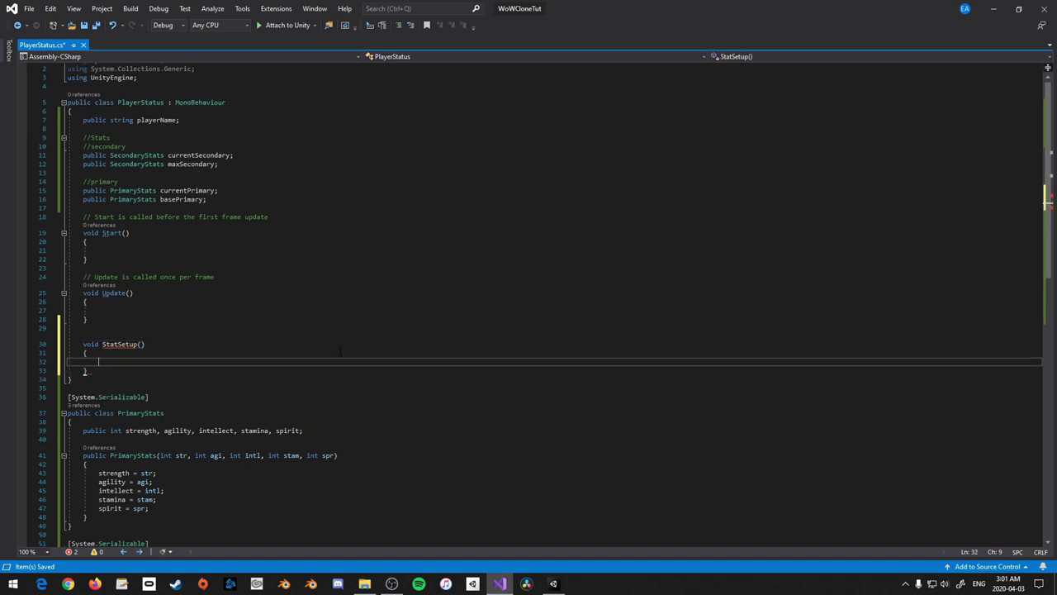
{"action": "left_click_drag", "start_coordinate": [159, 455], "coordinate": [336, 455]}
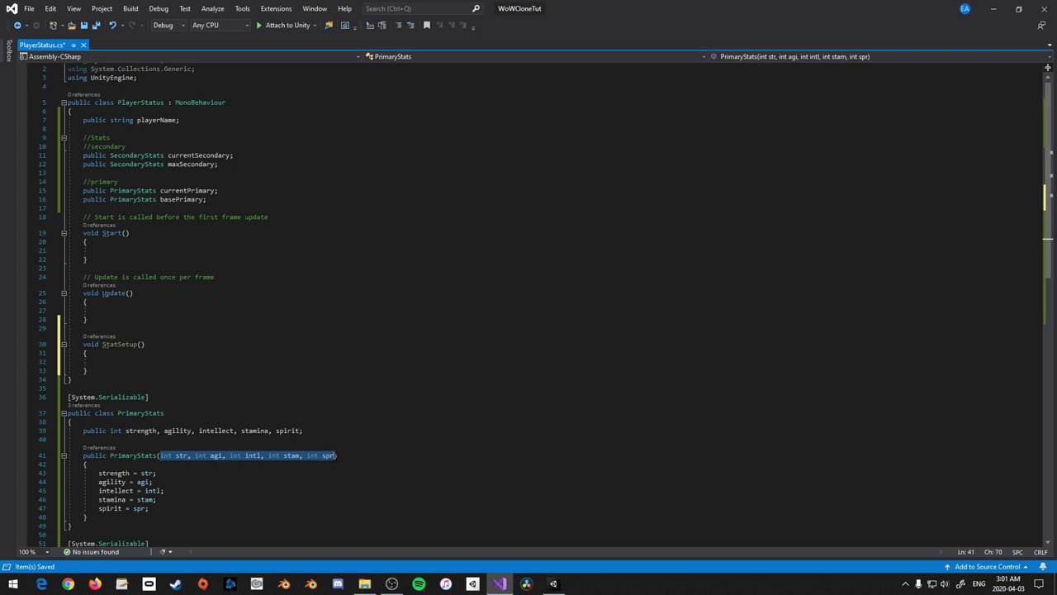
{"action": "key", "text": "ctrl+c"}
{"action": "left_click", "coordinate": [139, 344]}
{"action": "key", "text": "ctrl+v"}
{"action": "left_click", "coordinate": [130, 360]}
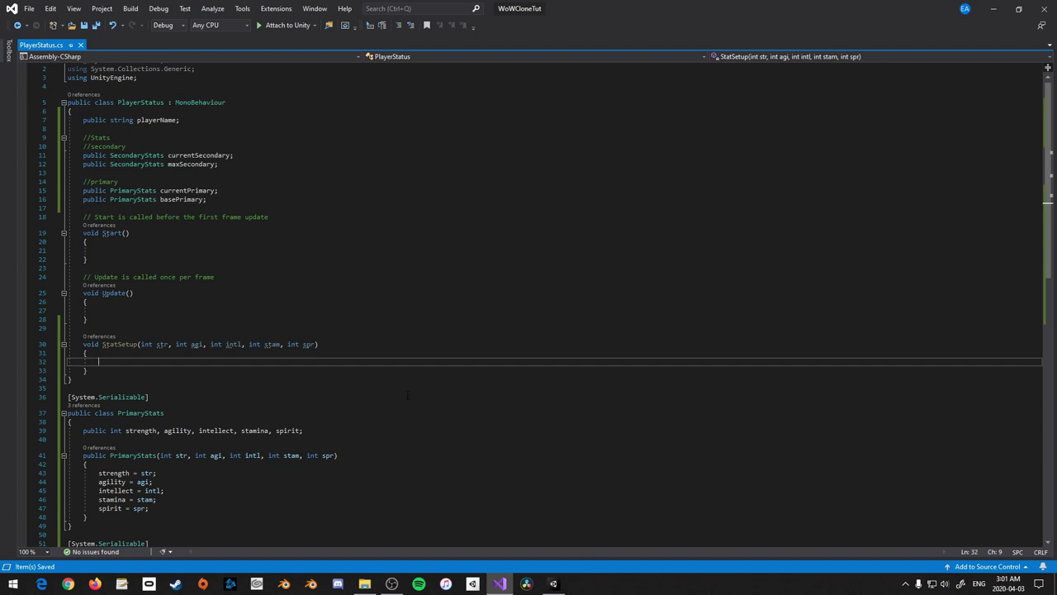
Set basePrimary = new PrimaryStats(str, agi, intl, stam, spr) in StatSetup
{"action": "type", "text": "basePrimary = new PrimaryStats"}
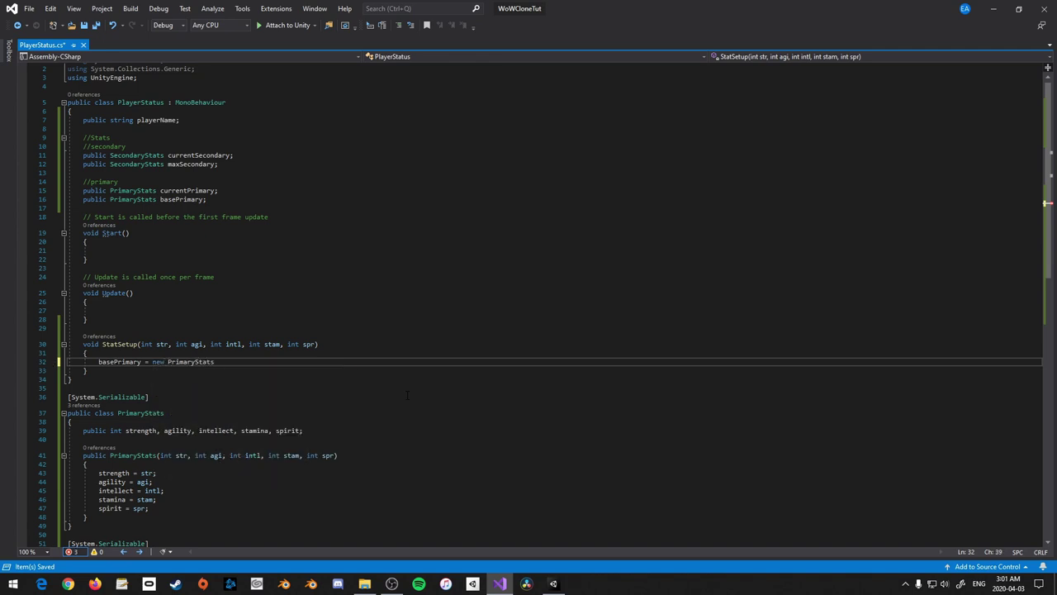
{"action": "type", "text": "(s"}
{"action": "type", "text": "rt,"}
{"action": "key", "text": "BackSpace"}
{"action": "key", "text": "BackSpace"}
{"action": "key", "text": "BackSpace"}
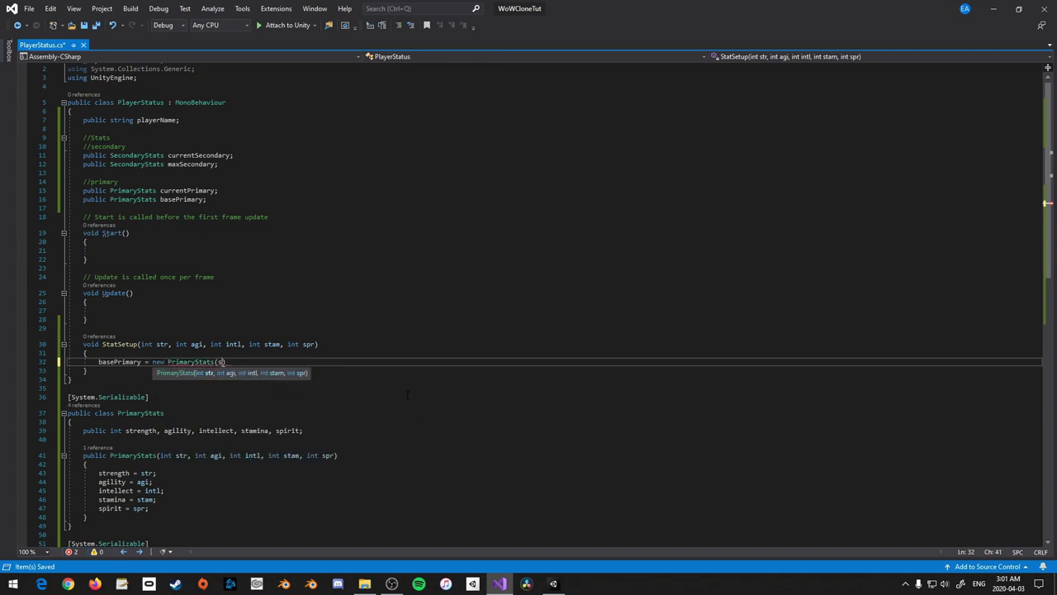
{"action": "type", "text": "tr, agi, intl, stam, spr);"}
{"action": "key", "text": "Return"}
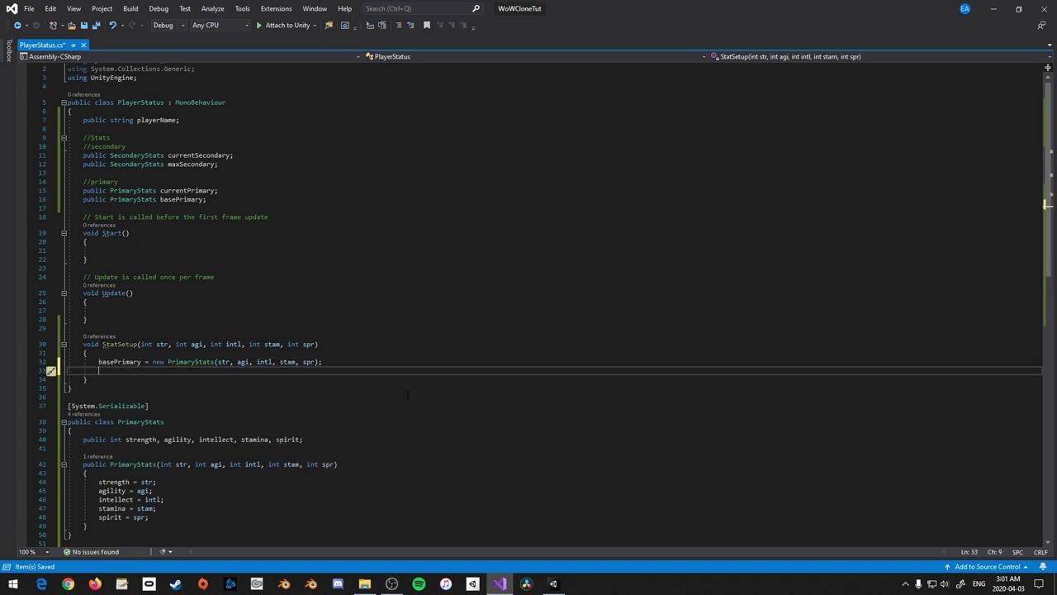
Begin currentPrimary = new PrimaryStats with basePrimary.strength as the first argument
{"action": "type", "text": "cur"}
{"action": "key", "text": "Down"}
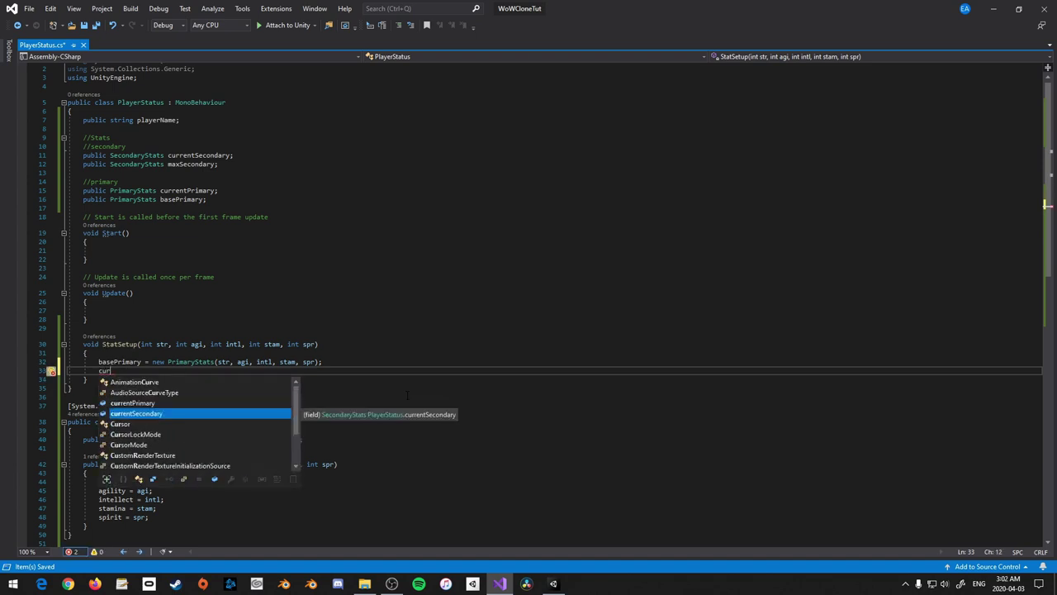
{"action": "key", "text": "Up"}
{"action": "key", "text": "Tab"}
{"action": "type", "text": "= "}
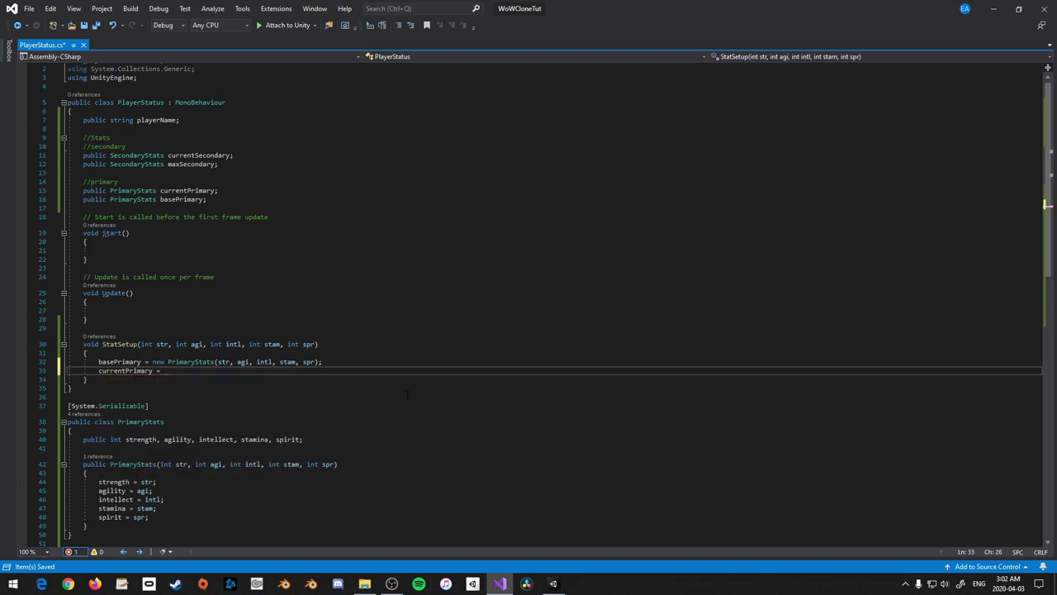
{"action": "type", "text": "new PrimaryStats()"}
{"action": "key", "text": "BackSpace"}
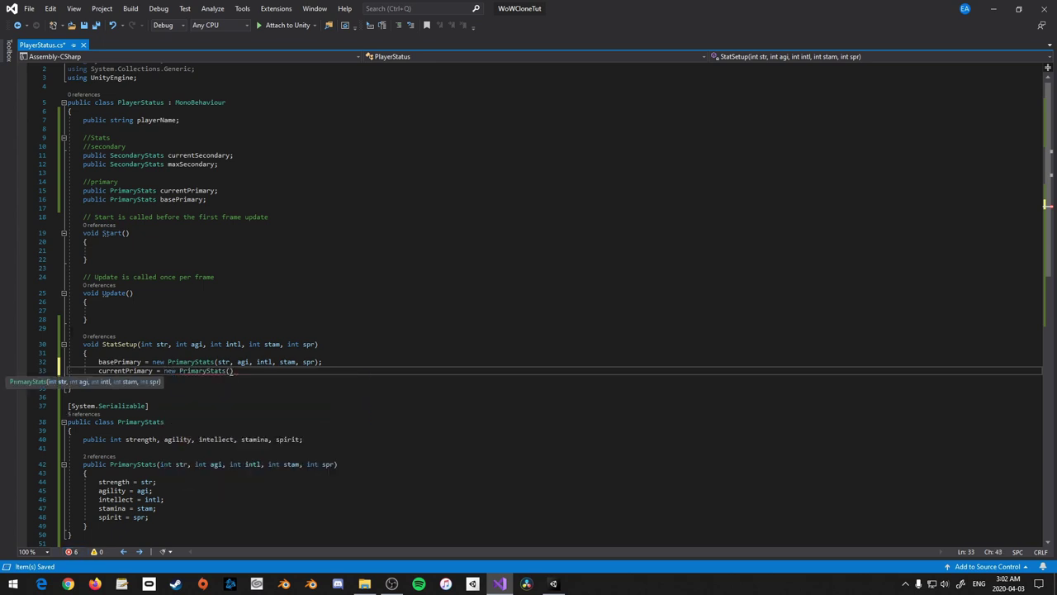
{"action": "key", "text": "Escape"}
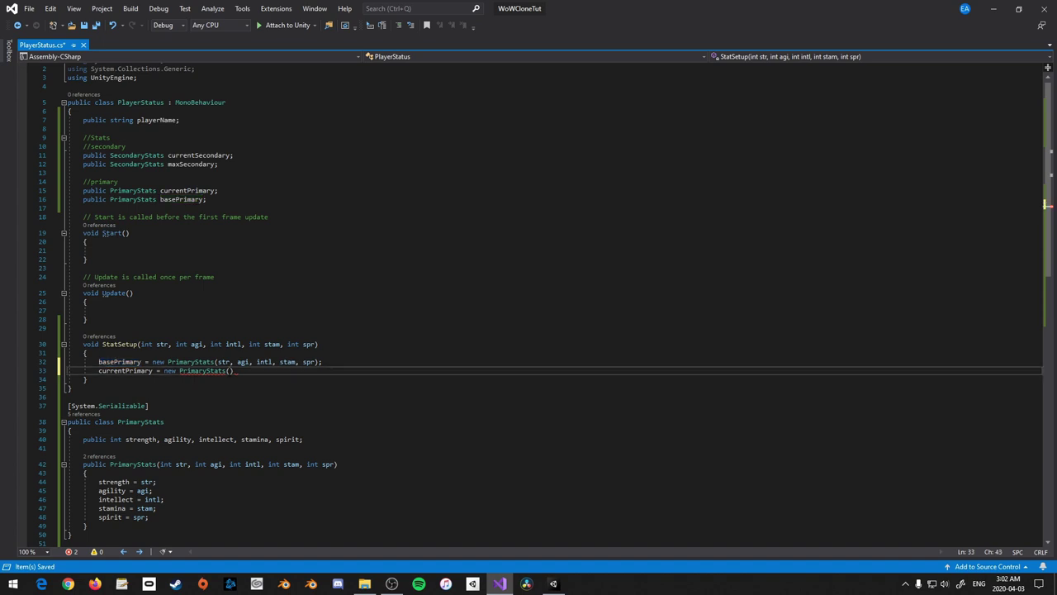
{"action": "type", "text": "basePrimary."}
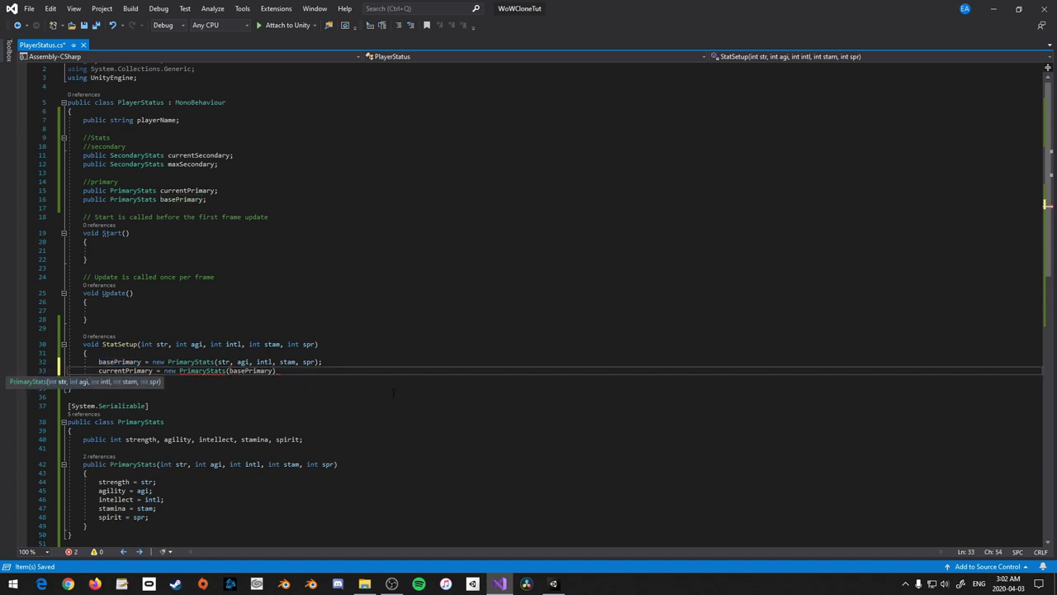
{"action": "type", "text": "sta"}
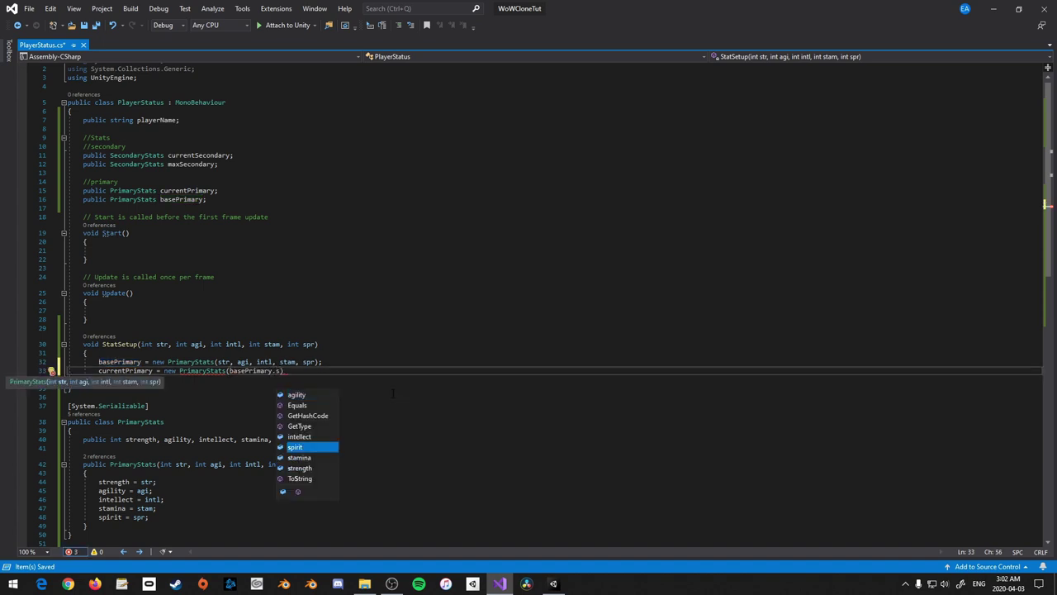
{"action": "key", "text": "BackSpace"}
{"action": "key", "text": "BackSpace"}
{"action": "key", "text": "BackSpace"}
{"action": "key", "text": "BackSpace"}
{"action": "type", "text": ".str"}
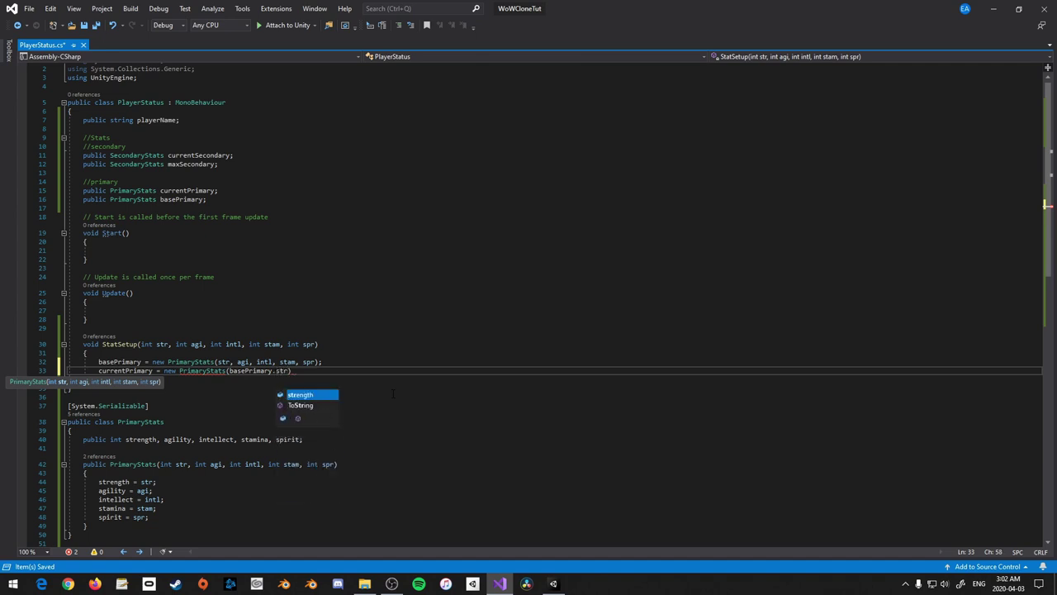
{"action": "key", "text": "Tab"}
Pass basePrimary agility, intellect, stamina and spirit as remaining arguments, close the call, and save
{"action": "type", "text": ", basePrimary"}
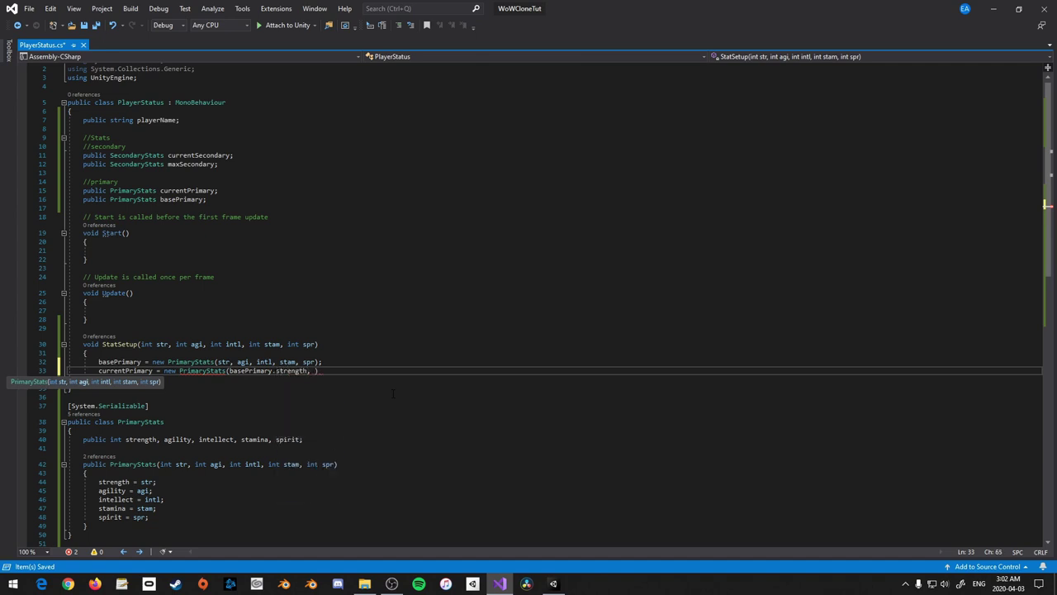
{"action": "type", "text": ".a"}
{"action": "key", "text": "Tab"}
{"action": "type", "text": ", basePrimary.in"}
{"action": "key", "text": "Tab"}
{"action": "type", "text": ", basePrimary"}
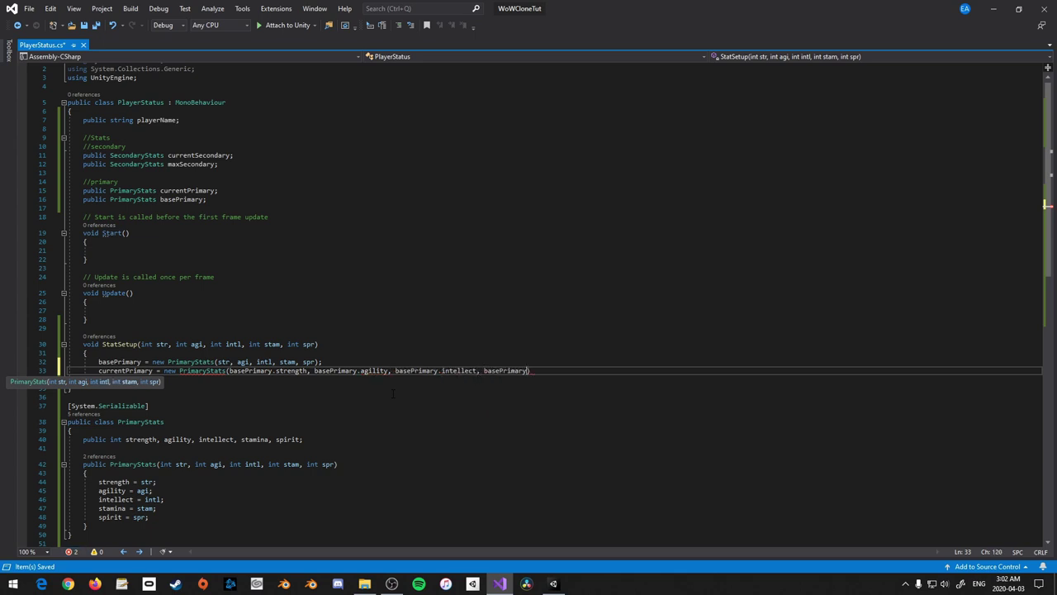
{"action": "type", "text": ".st"}
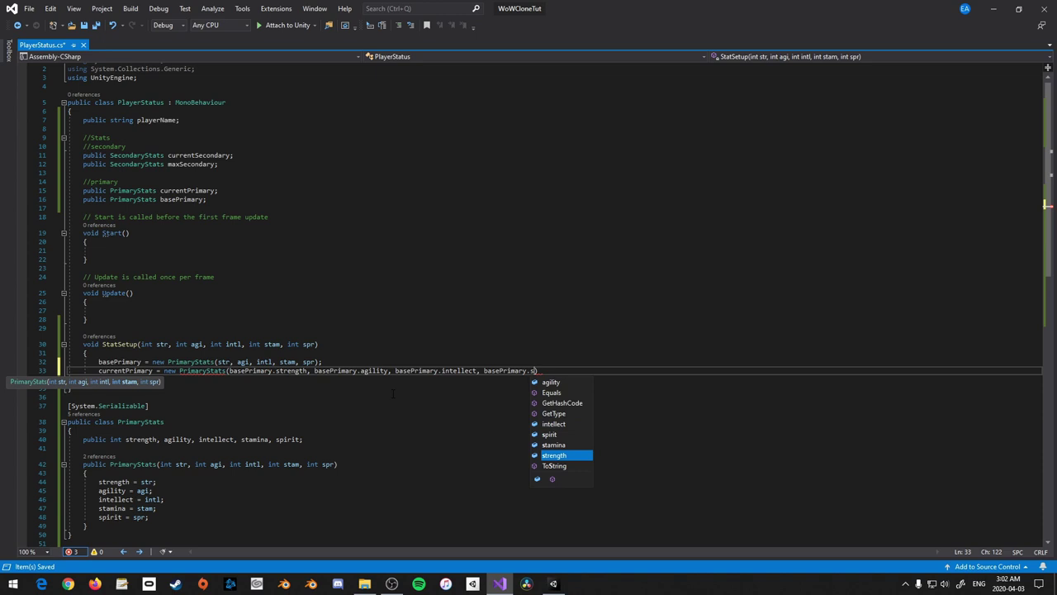
{"action": "key", "text": "Up"}
{"action": "key", "text": "Tab"}
{"action": "type", "text": ", basePrimary."}
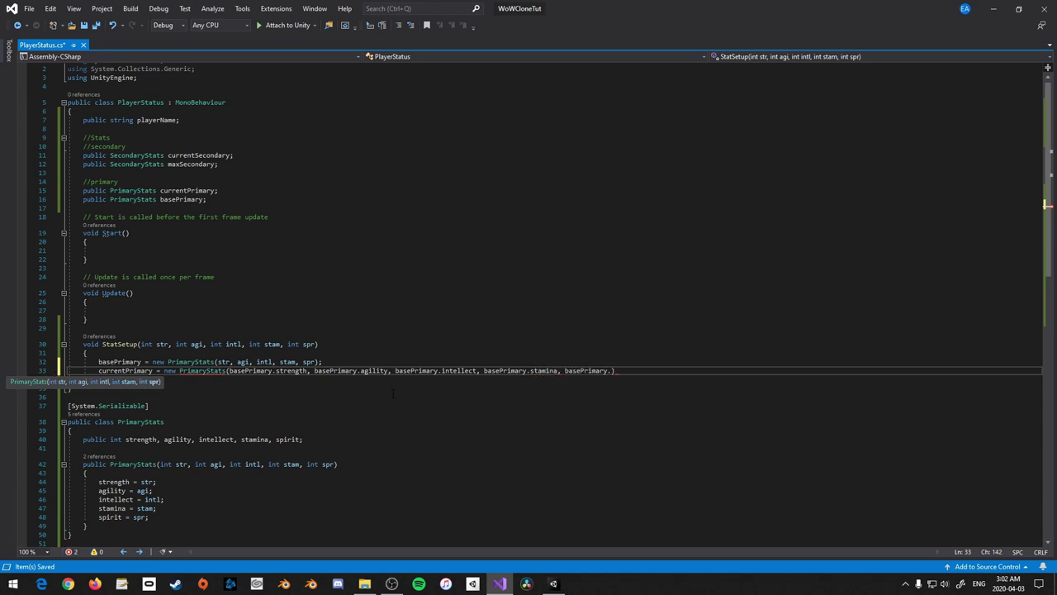
{"action": "type", "text": "sp"}
{"action": "key", "text": "Tab"}
{"action": "type", "text": ");"}
{"action": "key", "text": "ctrl+s"}
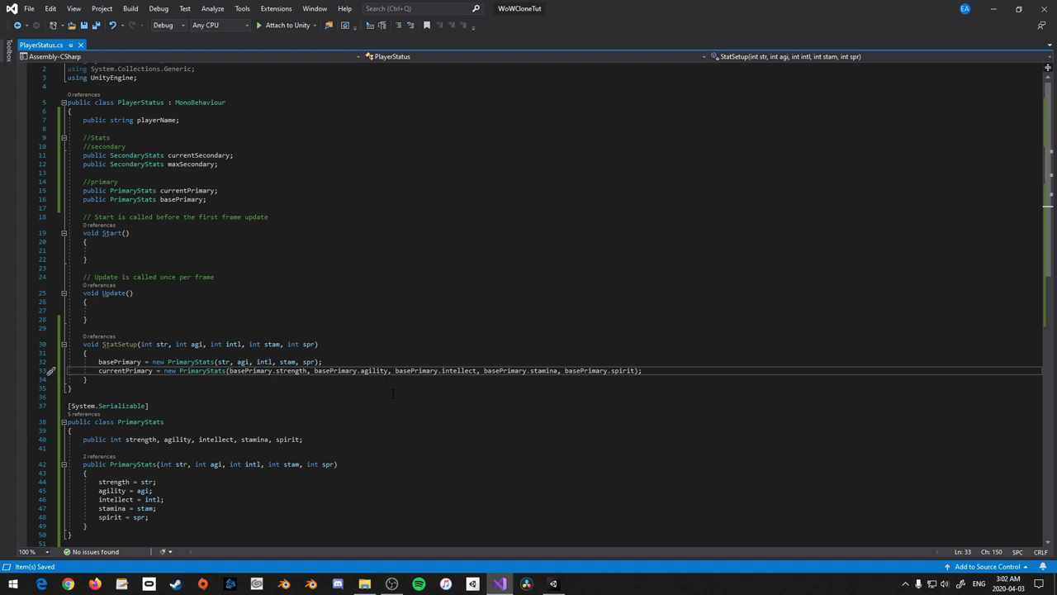
{"action": "key", "text": "Return"}
{"action": "key", "text": "Return"}
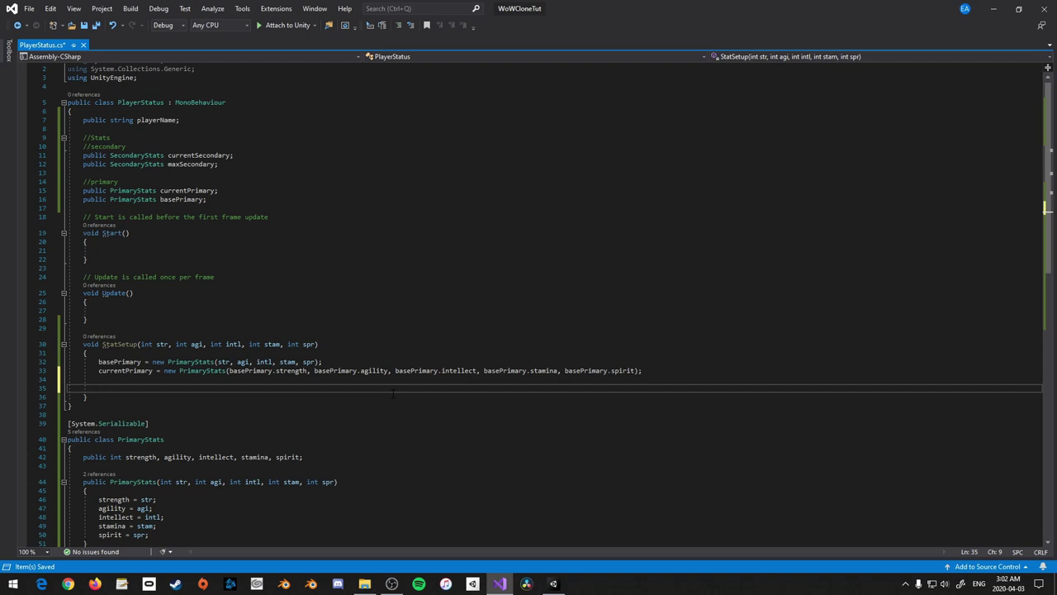
Set maxSecondary to new SecondaryStats of currentPrimary stamina, intellect and agility, each * 10
{"action": "type", "text": "maxSecondary = new Sec"}
{"action": "key", "text": "Tab"}
{"action": "type", "text": "("}
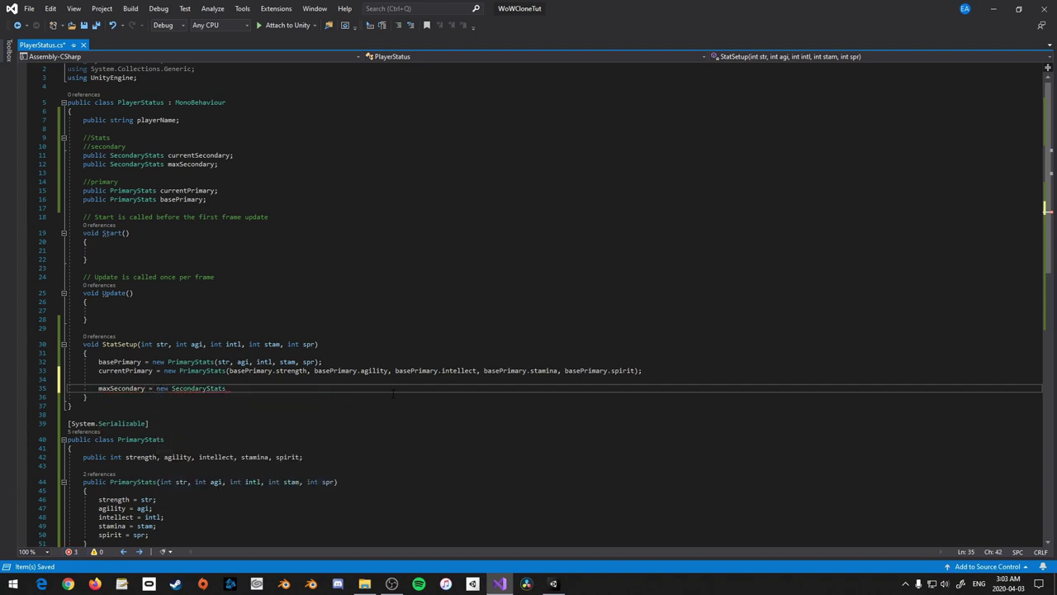
{"action": "type", "text": "("}
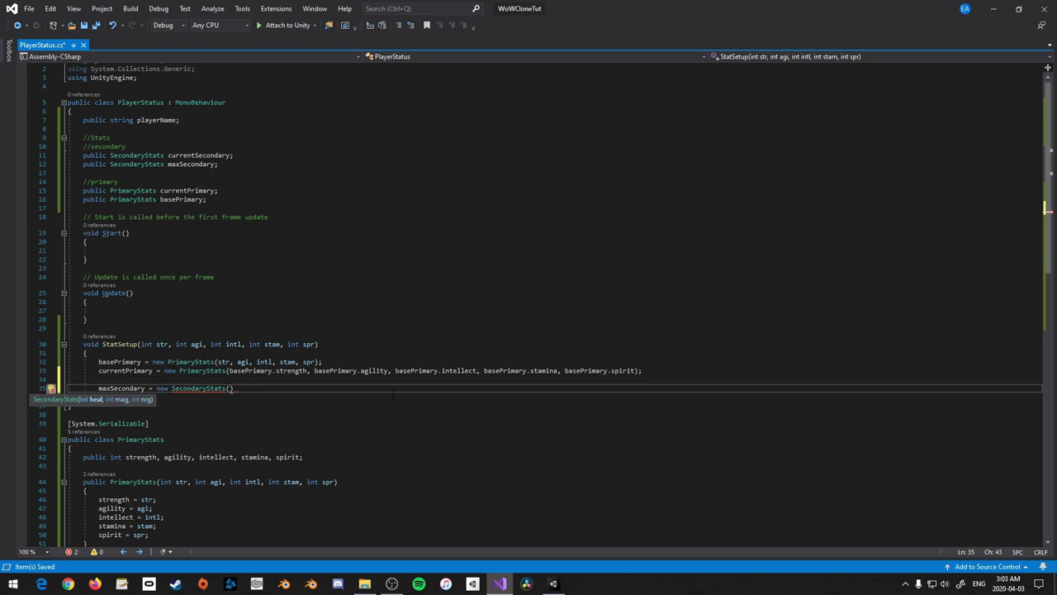
{"action": "type", "text": "cur"}
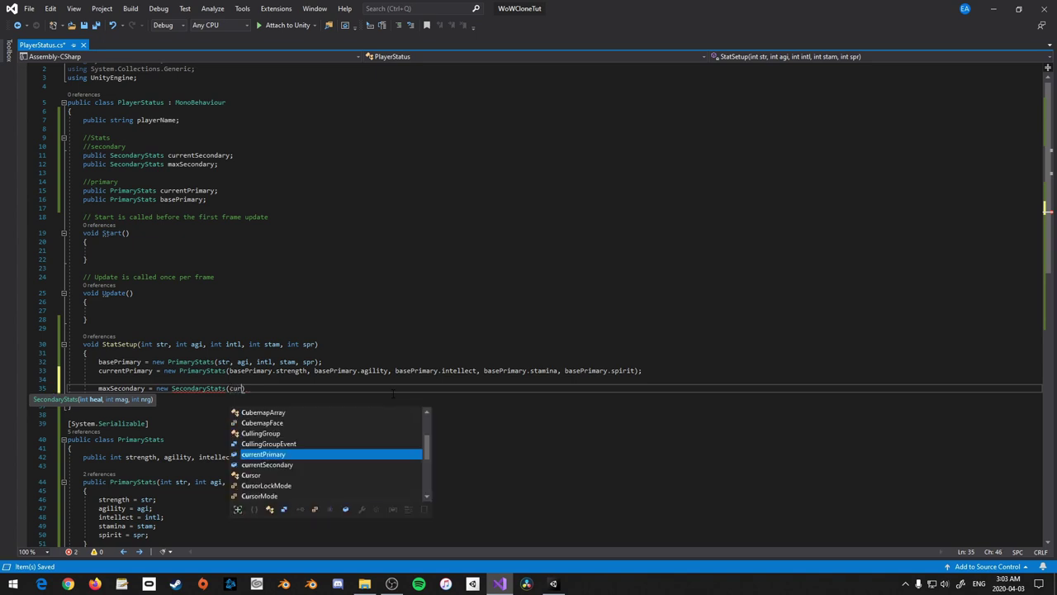
{"action": "key", "text": "Tab"}
{"action": "type", "text": ".sta"}
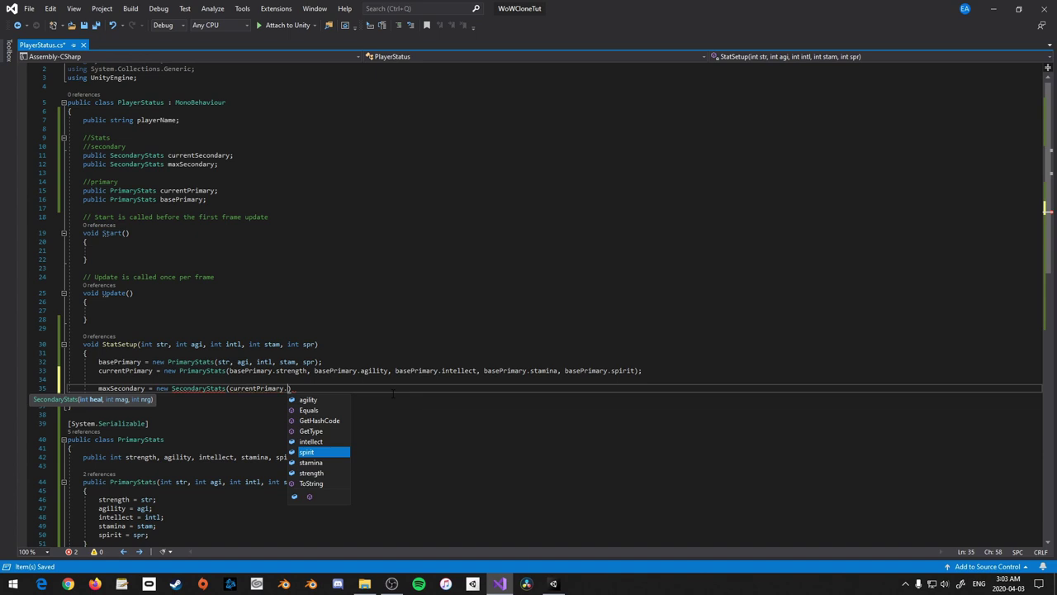
{"action": "type", "text": "mina "}
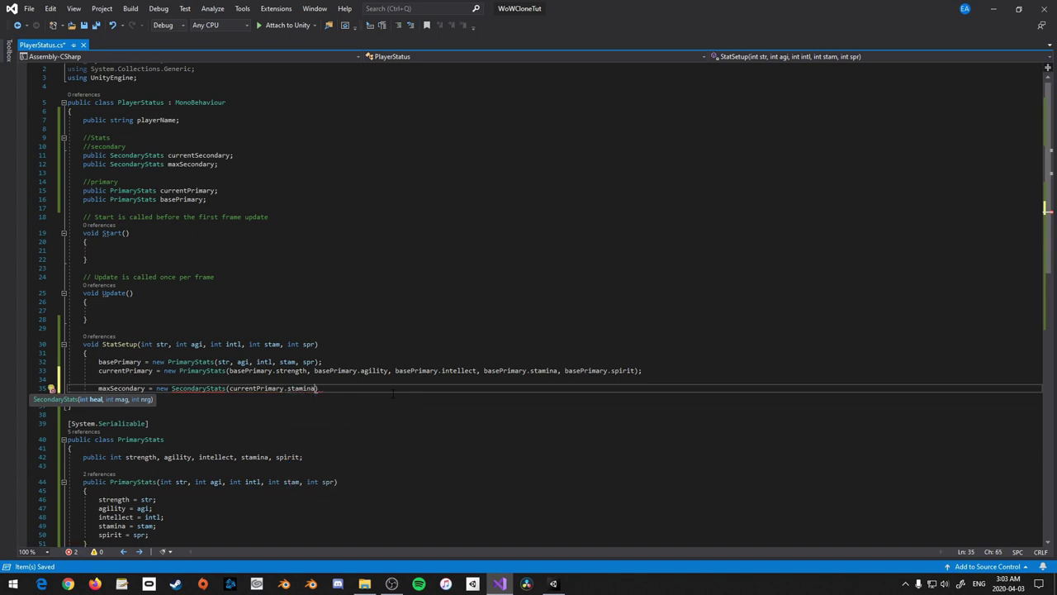
{"action": "type", "text": "*10"}
{"action": "key", "text": "Left"}
{"action": "key", "text": "Left"}
{"action": "type", "text": ", currentPrimary."}
{"action": "type", "text": "tellect * 10, "}
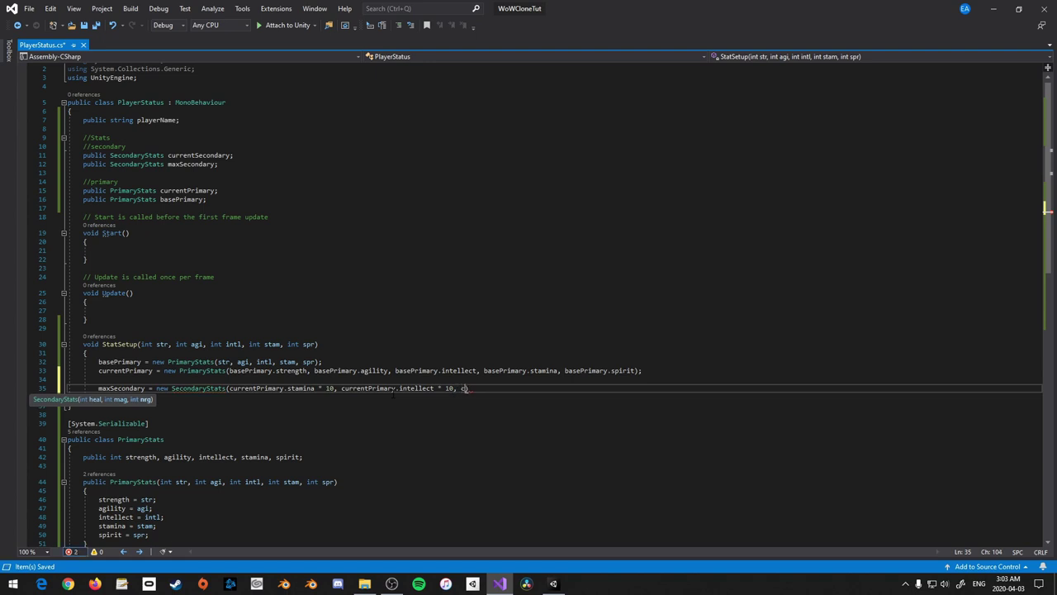
{"action": "type", "text": " cur"}
{"action": "type", "text": "rentPrimary.agility "}
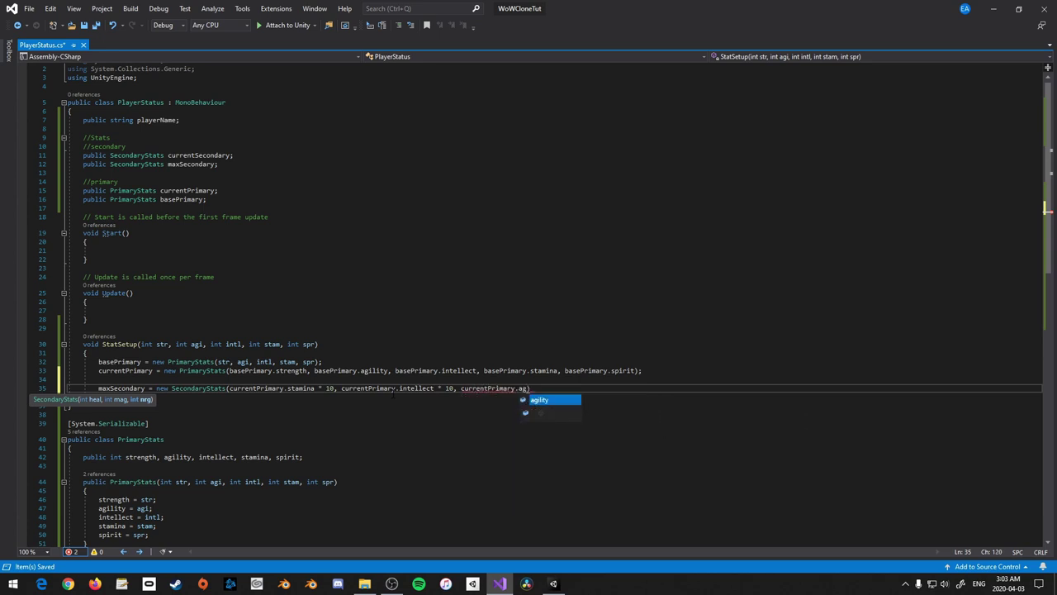
{"action": "type", "text": "* 10)"}
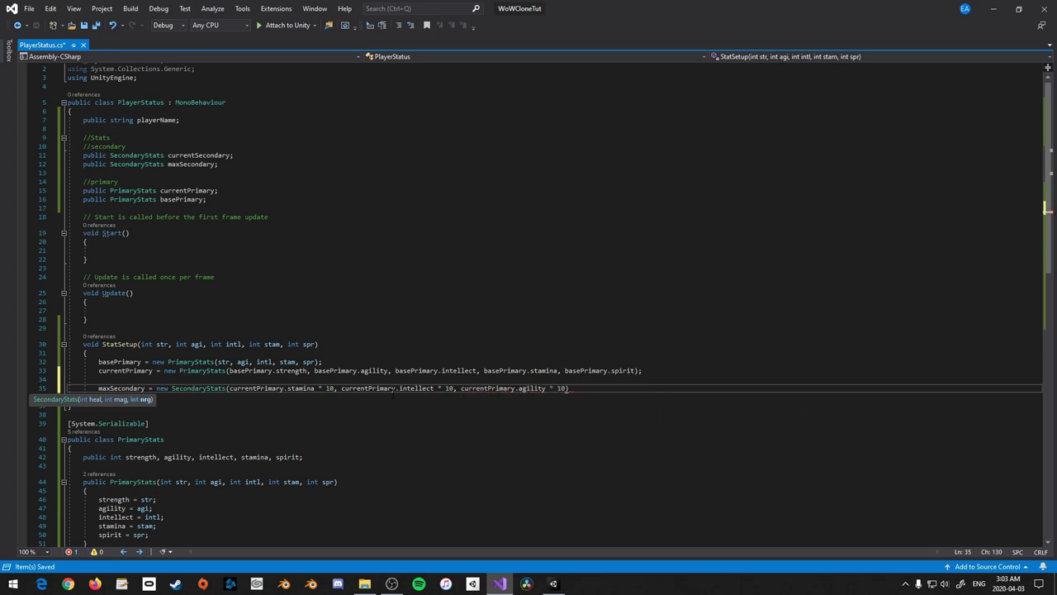
{"action": "type", "text": ";"}
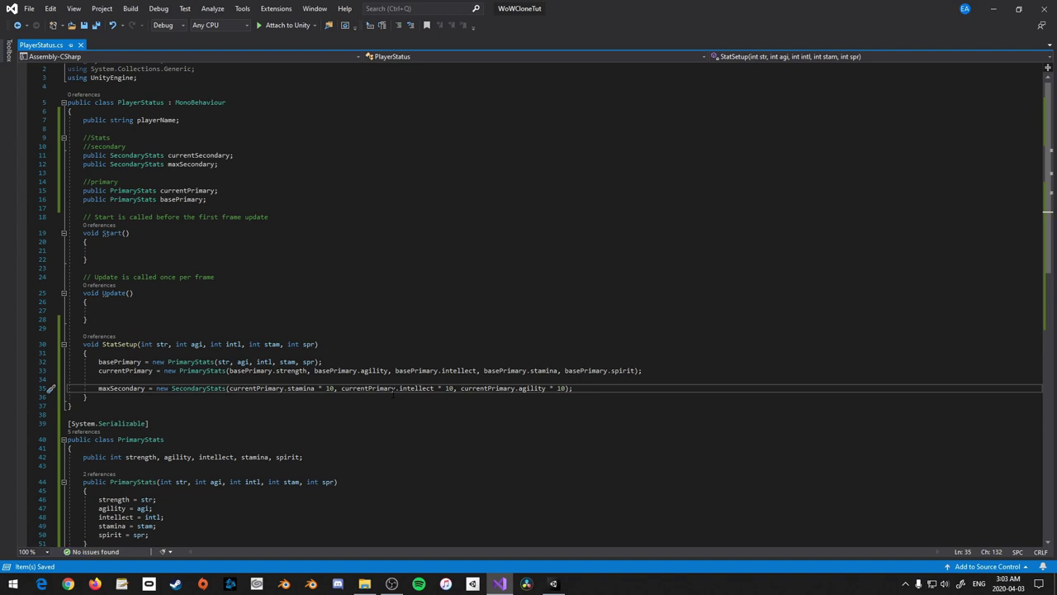
{"action": "key", "text": "Return"}
On line 36, assign currentSecondary a new SecondaryStats from maxSecondary.health, magic and energy
{"action": "type", "text": "cur"}
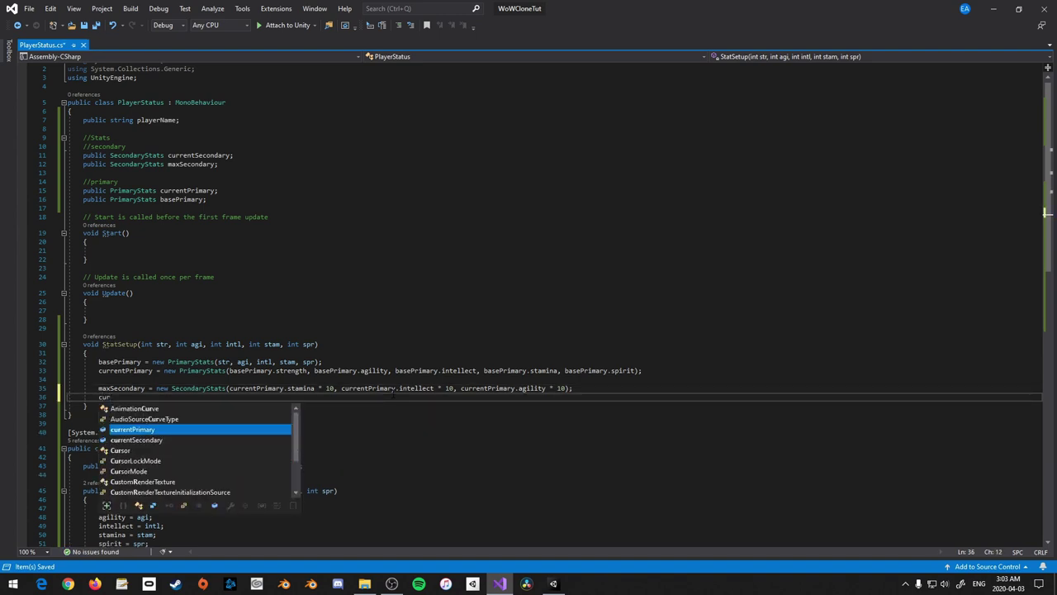
{"action": "type", "text": "rentSecondary = new"}
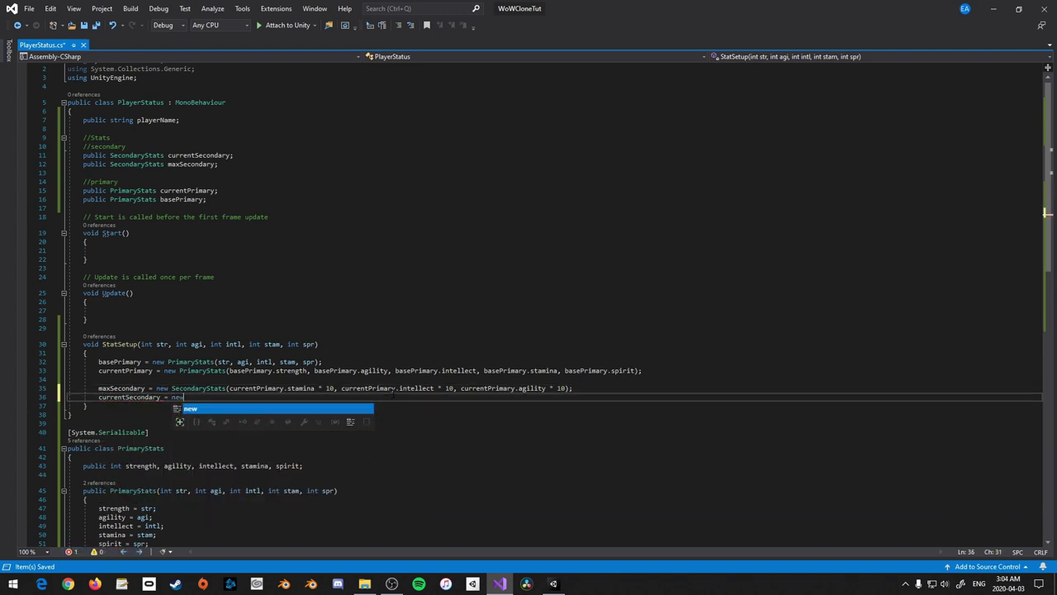
{"action": "type", "text": " sec("}
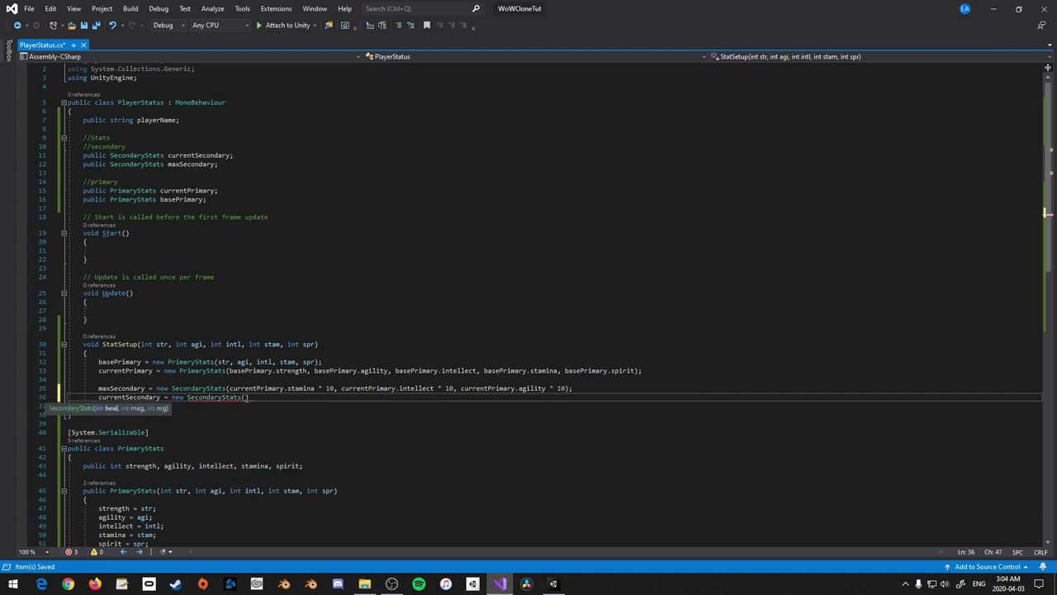
{"action": "type", "text": "maxSecondary."}
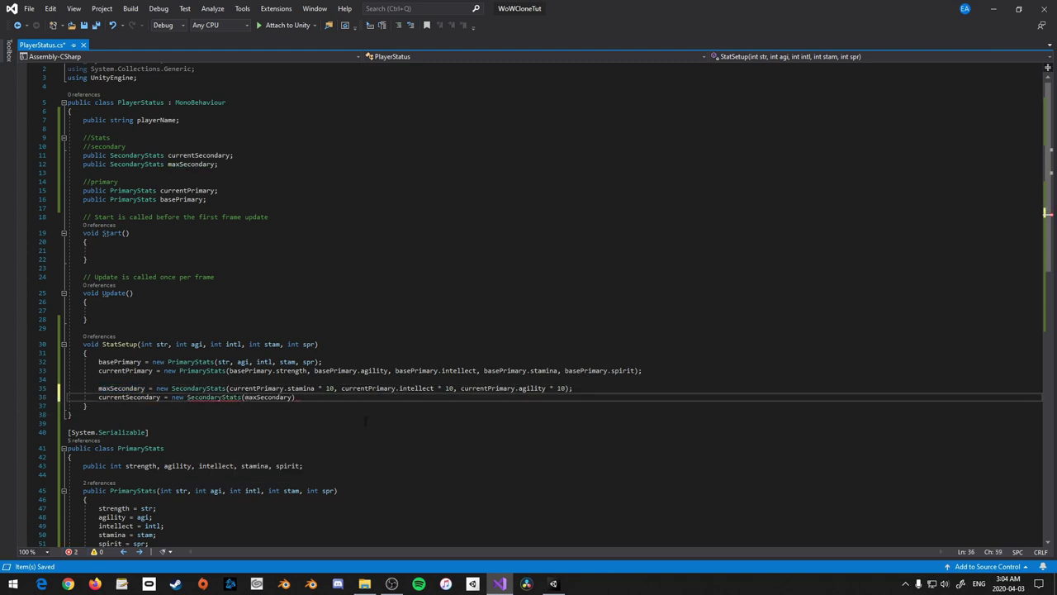
{"action": "type", "text": "health, maxSecondary"}
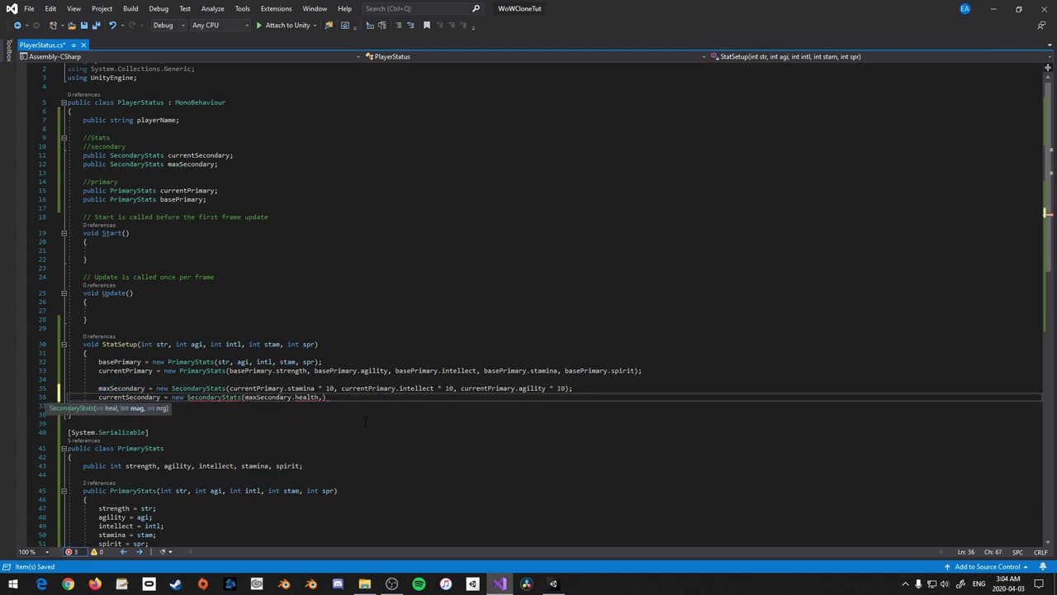
{"action": "type", "text": ".magic, maxSecondary.energy)"}
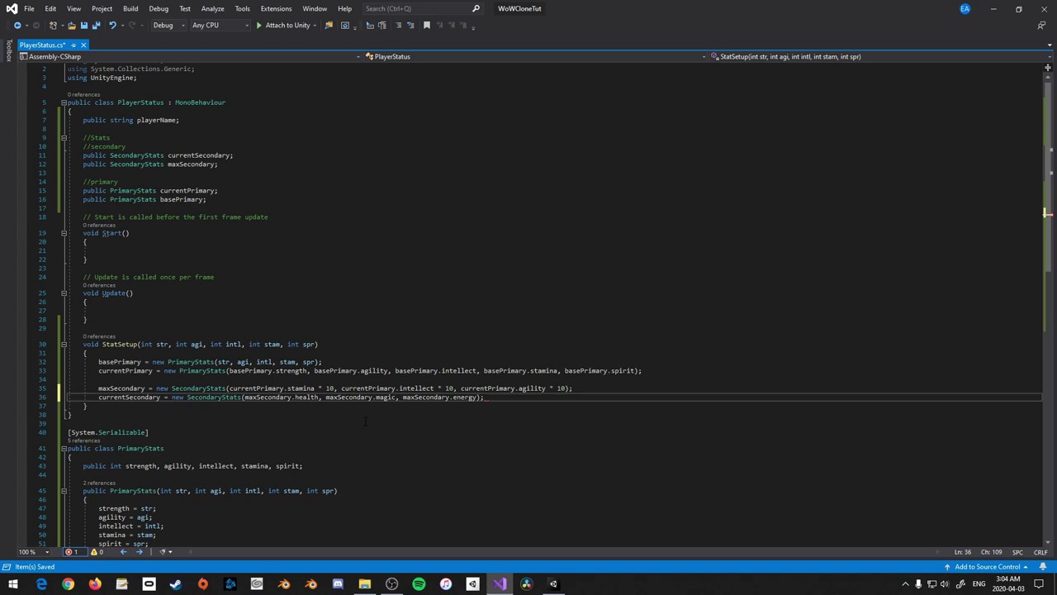
Paste StatSetup into Start() with arguments (10, 10, 10, 10, 10), then review Update and StatSetup
{"action": "left_click", "coordinate": [115, 344]}
{"action": "left_click", "coordinate": [99, 252]}
{"action": "type", "text": "StatSetup"}
{"action": "type", "text": "(10"}
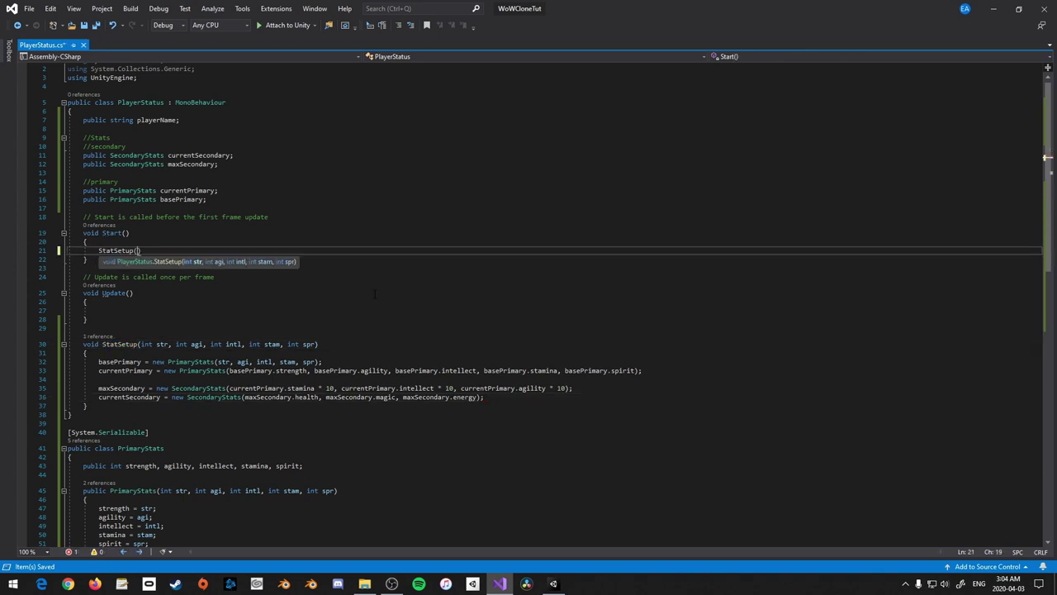
{"action": "type", "text": ", 10, 10, 10, 10);"}
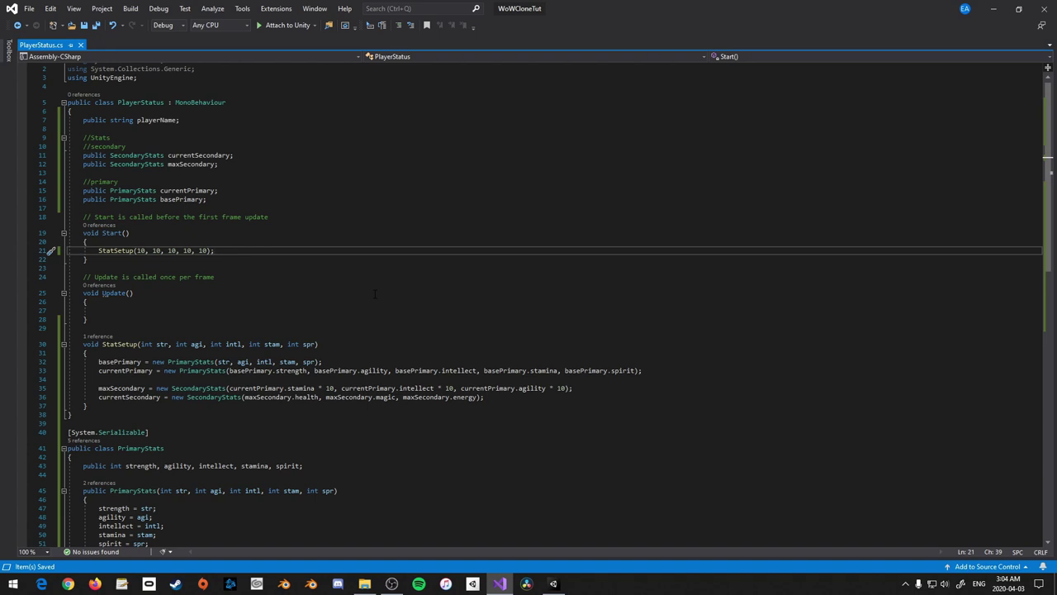
{"action": "left_click", "coordinate": [129, 310]}
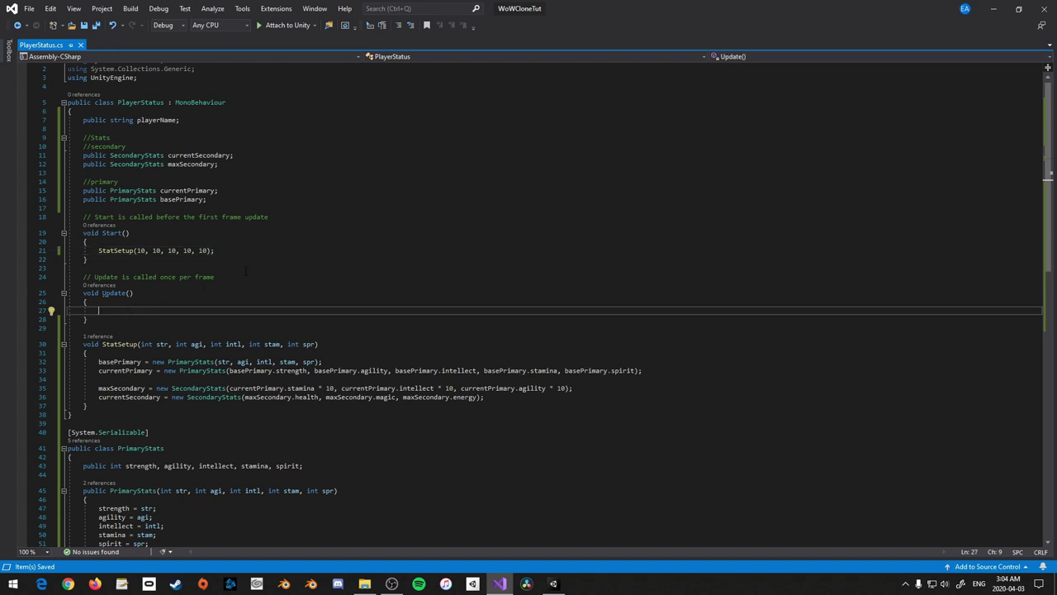
{"action": "left_click", "coordinate": [87, 250]}
{"action": "left_click", "coordinate": [87, 301]}
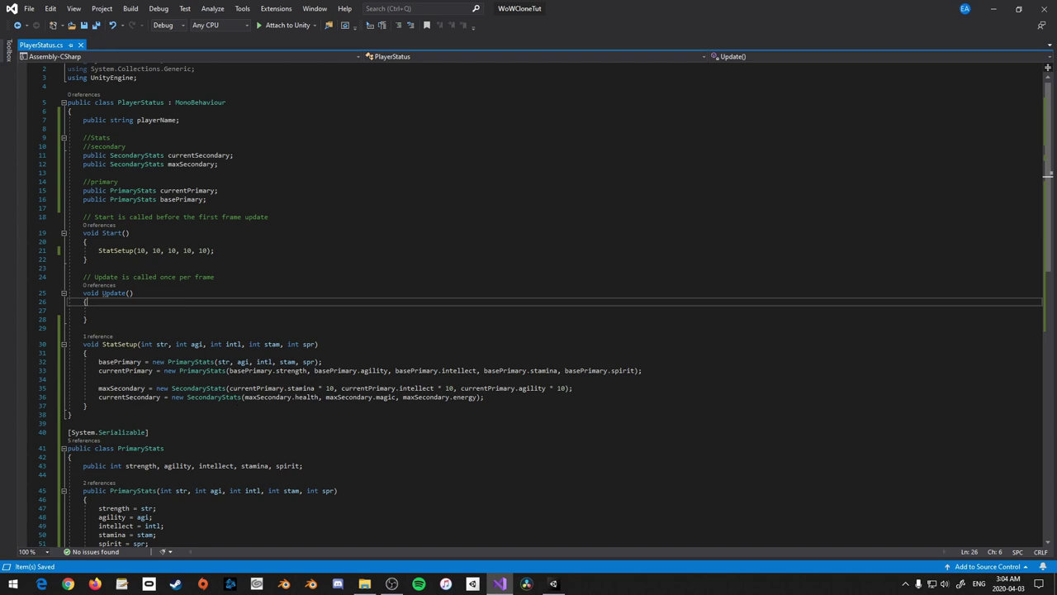
{"action": "left_click", "coordinate": [198, 406]}
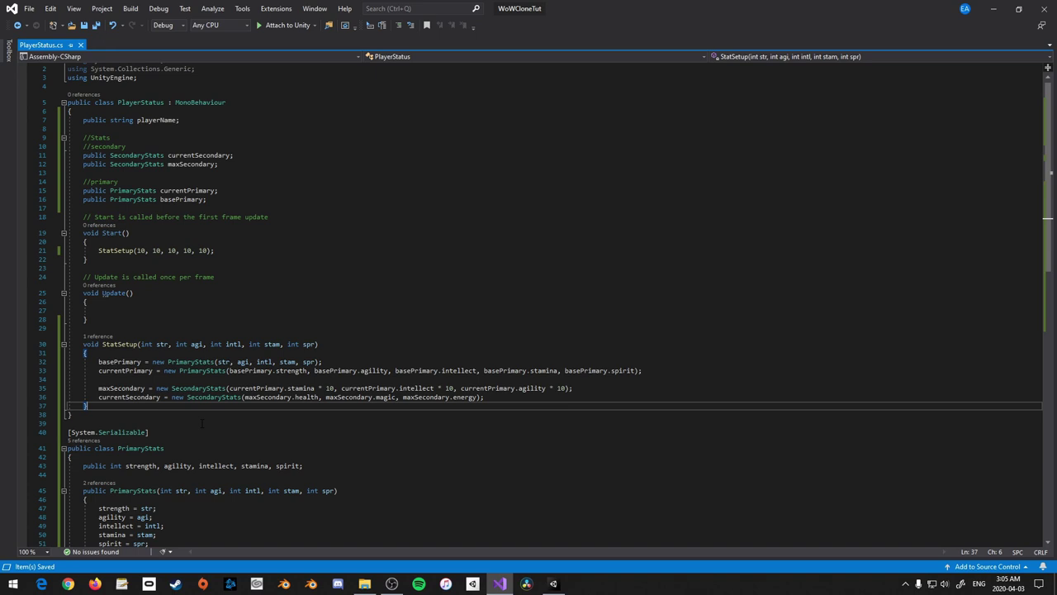
{"action": "scroll", "coordinate": [200, 423], "scroll_direction": "up", "scroll_amount": 1}
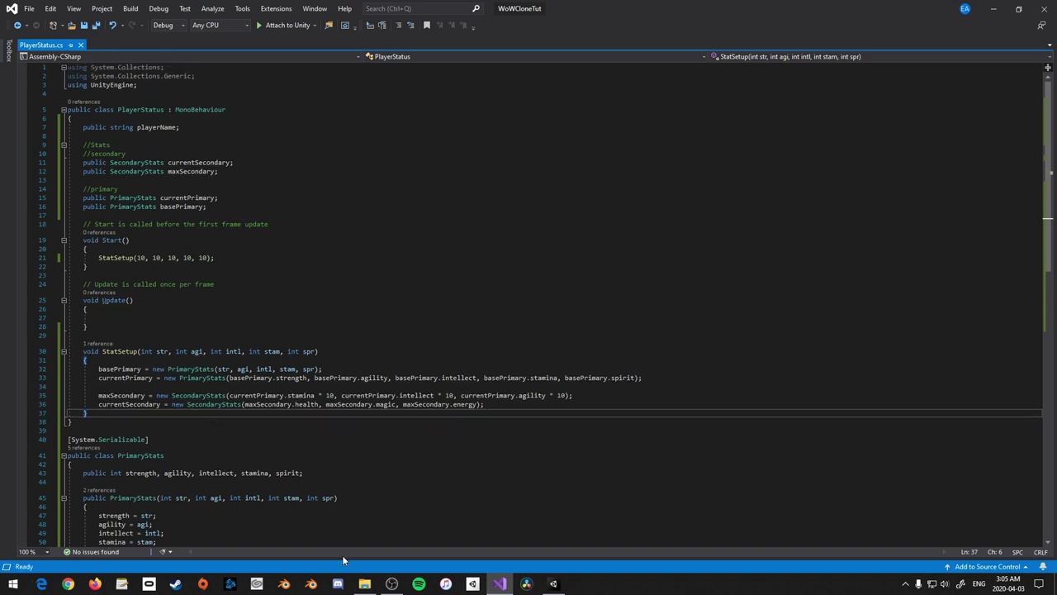
In Unity, enter Soupertrooper as the Player Status component's Player Name
{"action": "left_click", "coordinate": [553, 584]}
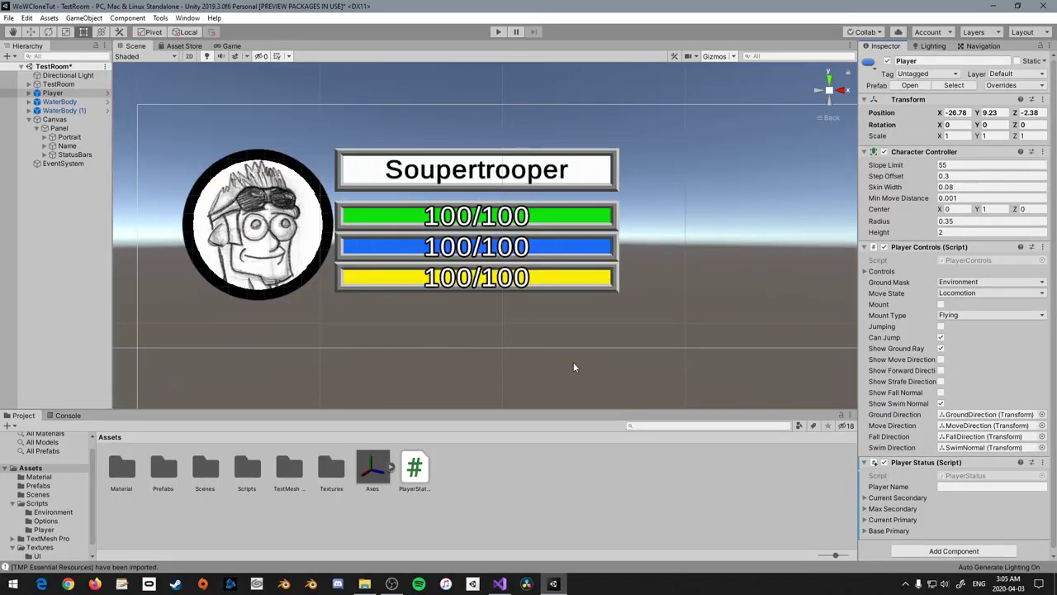
{"action": "left_click", "coordinate": [943, 487]}
{"action": "left_click", "coordinate": [943, 487]}
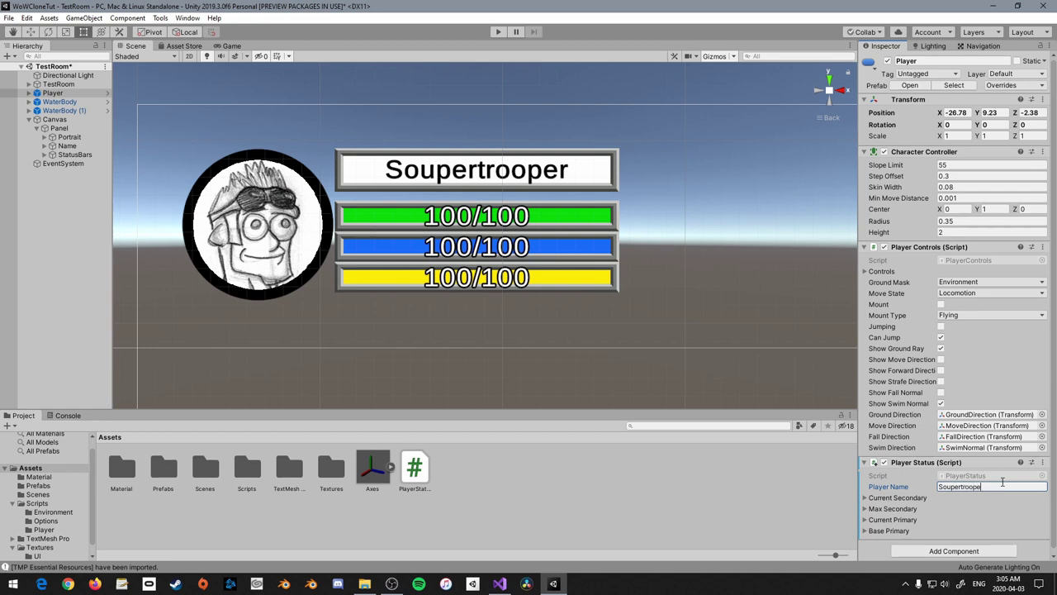
Select the Name label's Text (TMP) object and replace its Soupertrooper text with 'text'
{"action": "left_click", "coordinate": [59, 138]}
{"action": "left_click", "coordinate": [43, 146]}
{"action": "left_click", "coordinate": [83, 154]}
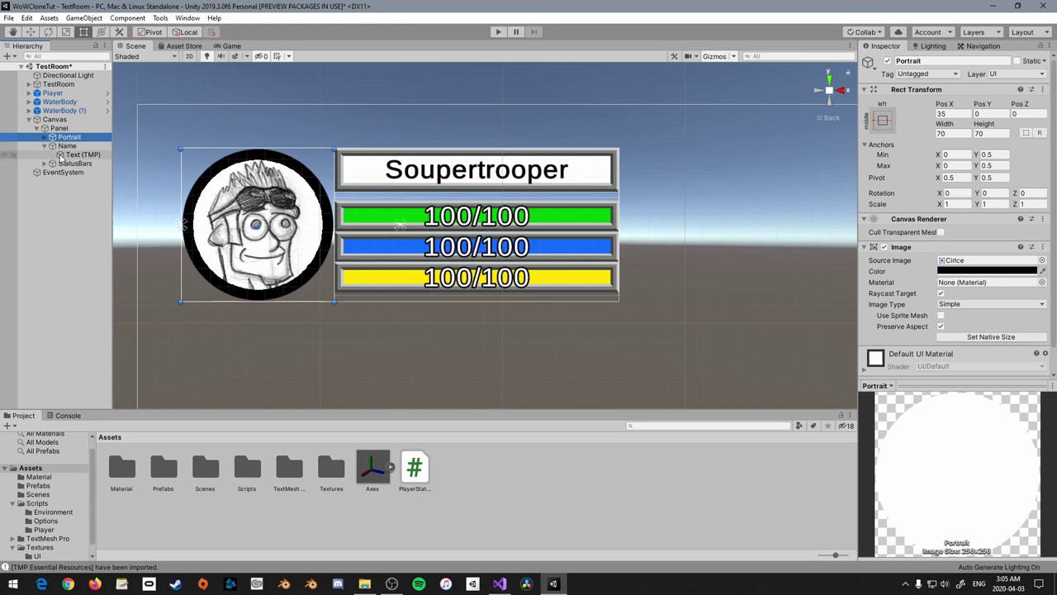
{"action": "left_click", "coordinate": [892, 275]}
{"action": "type", "text": "t"}
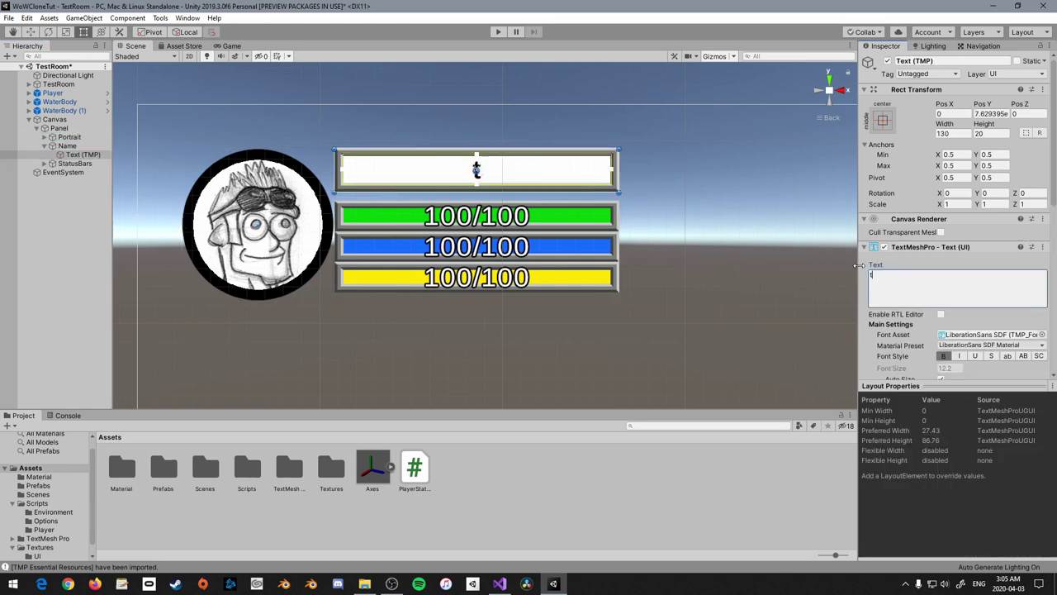
{"action": "type", "text": "ext"}
{"action": "key", "text": "alt+Tab"}
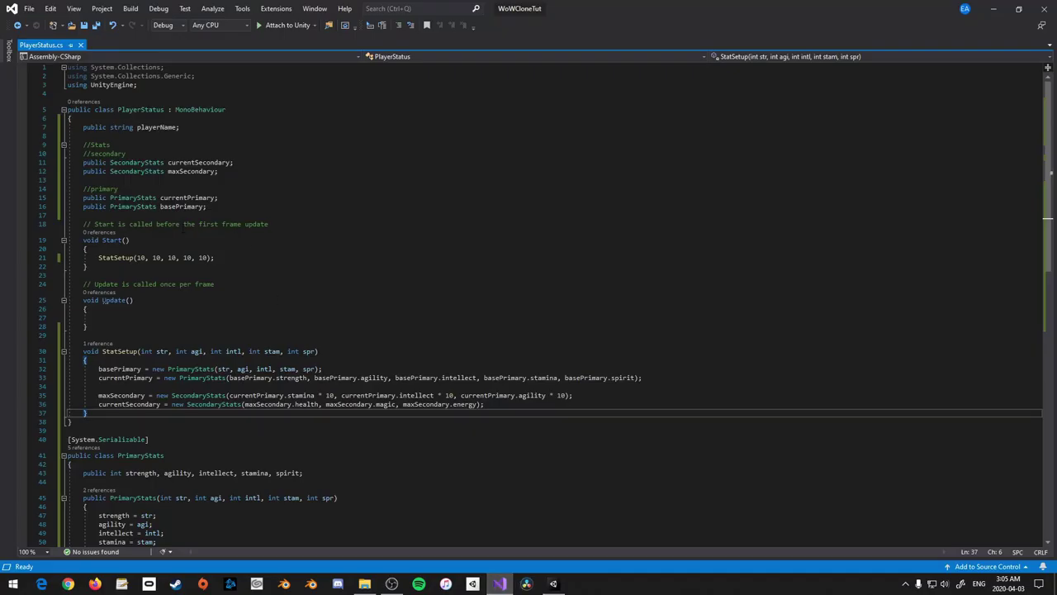
Add 'using UnityEngine.UI;' below 'using UnityEngine;' and save the script
{"action": "key", "text": "ctrl+minus"}
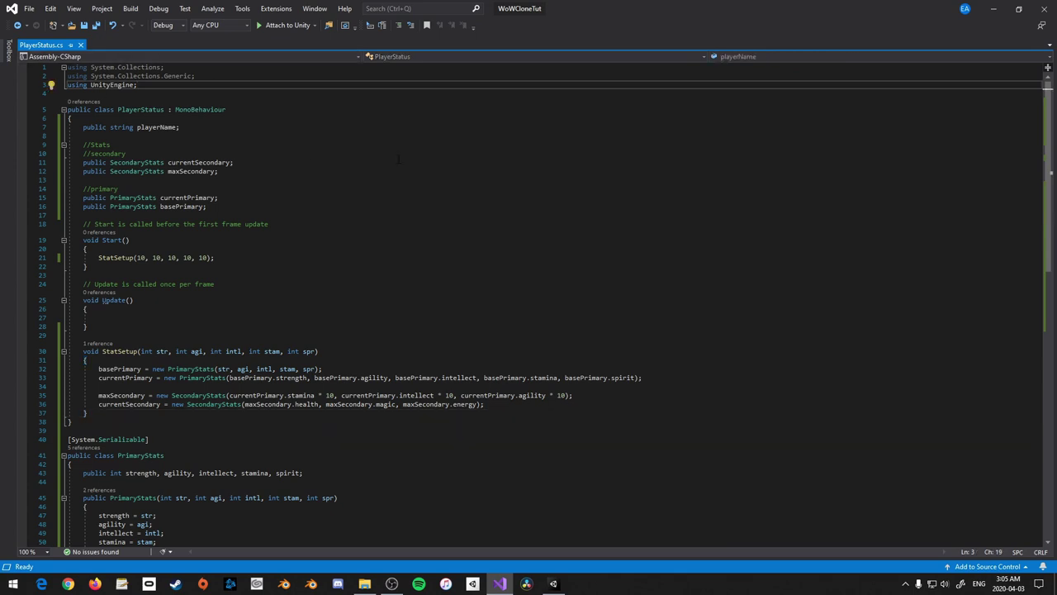
{"action": "key", "text": "Return"}
{"action": "type", "text": "u"}
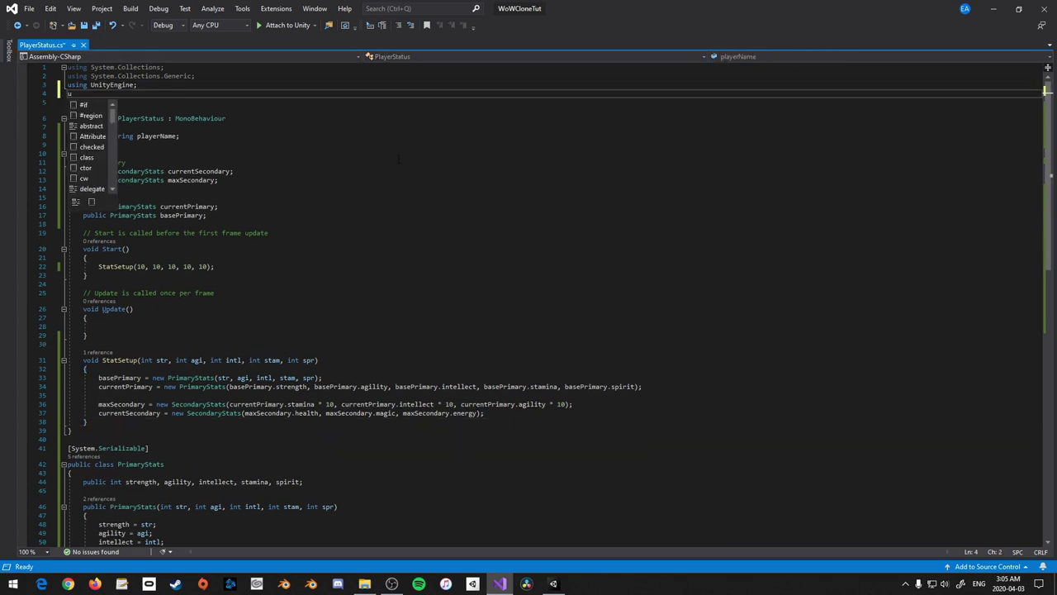
{"action": "type", "text": "sing un"}
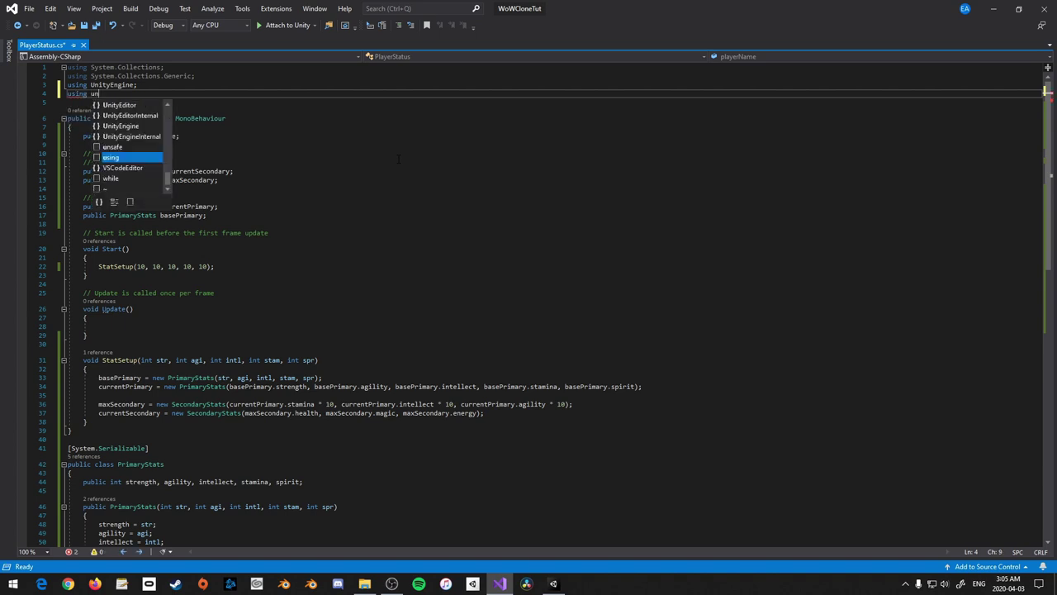
{"action": "type", "text": "ityen"}
{"action": "key", "text": "Tab"}
{"action": "type", "text": ".ui;"}
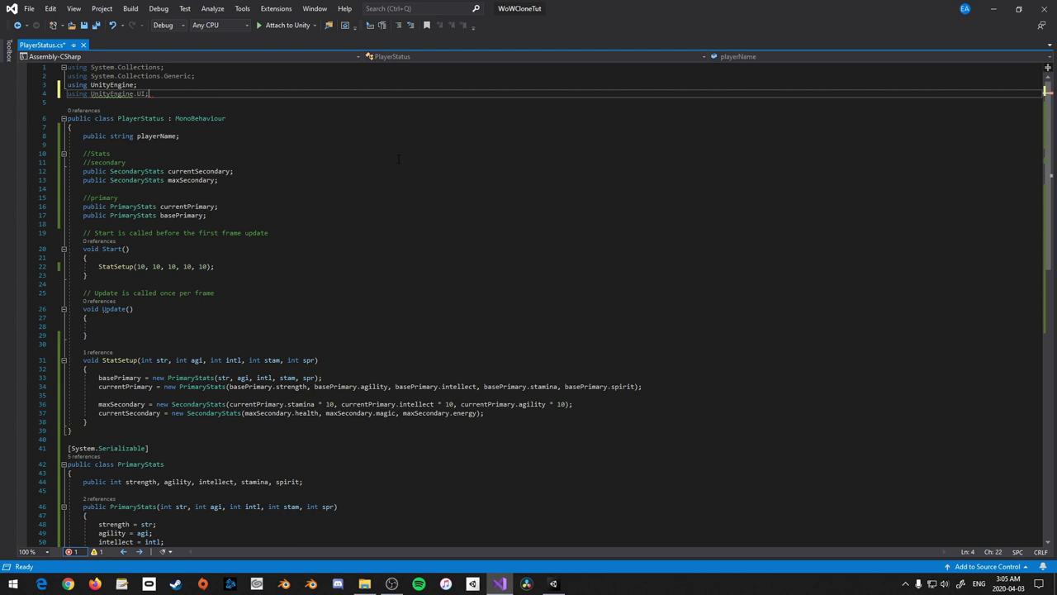
{"action": "key", "text": "ctrl+s"}
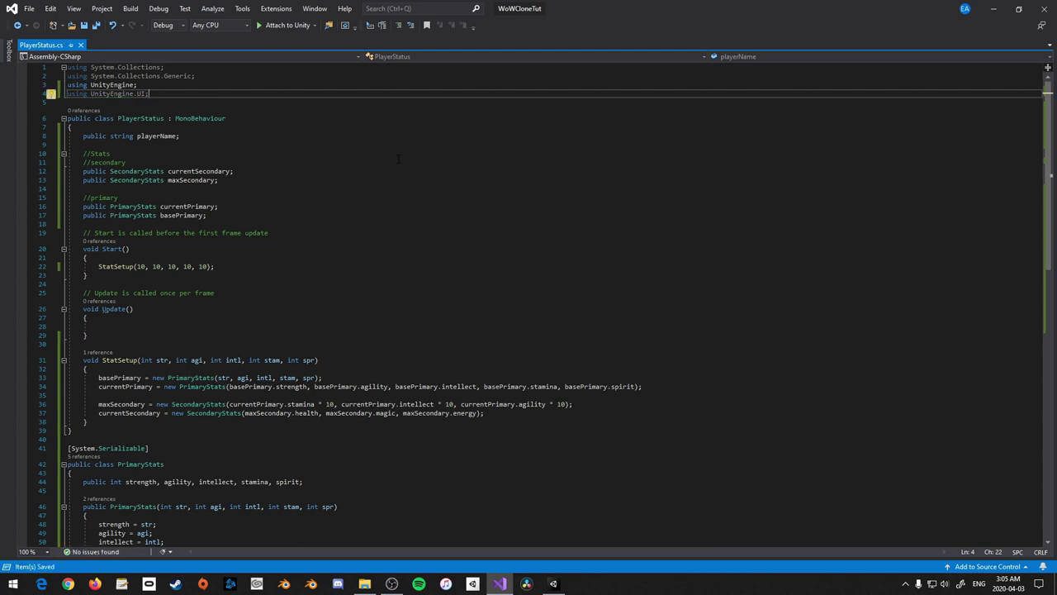
Add 'using TMPro;' below it and save again
{"action": "key", "text": "Return"}
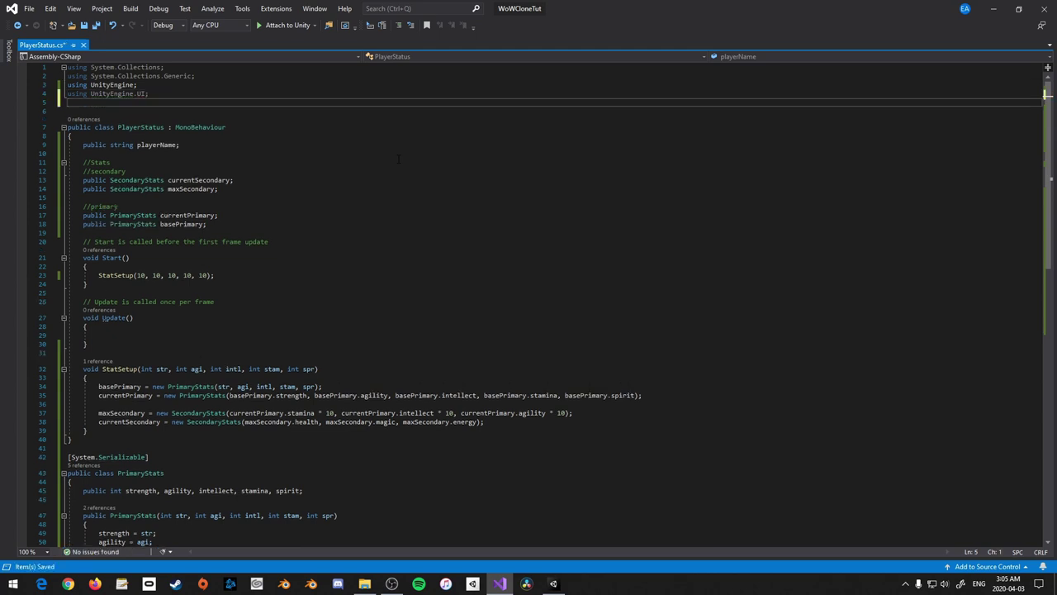
{"action": "type", "text": "using TMPro;"}
{"action": "key", "text": "ctrl+s"}
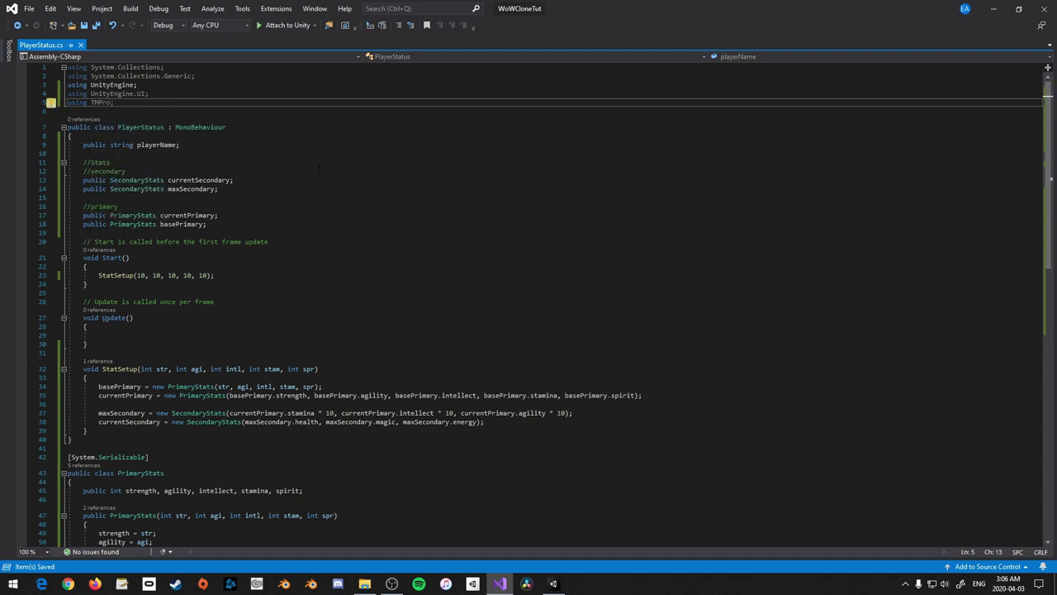
{"action": "left_click", "coordinate": [240, 232]}
Add '//UI references' and '//Health' comments and a public Image healthSlider field
{"action": "key", "text": "Return"}
{"action": "key", "text": "Return"}
{"action": "key", "text": "Up"}
{"action": "type", "text": "//"}
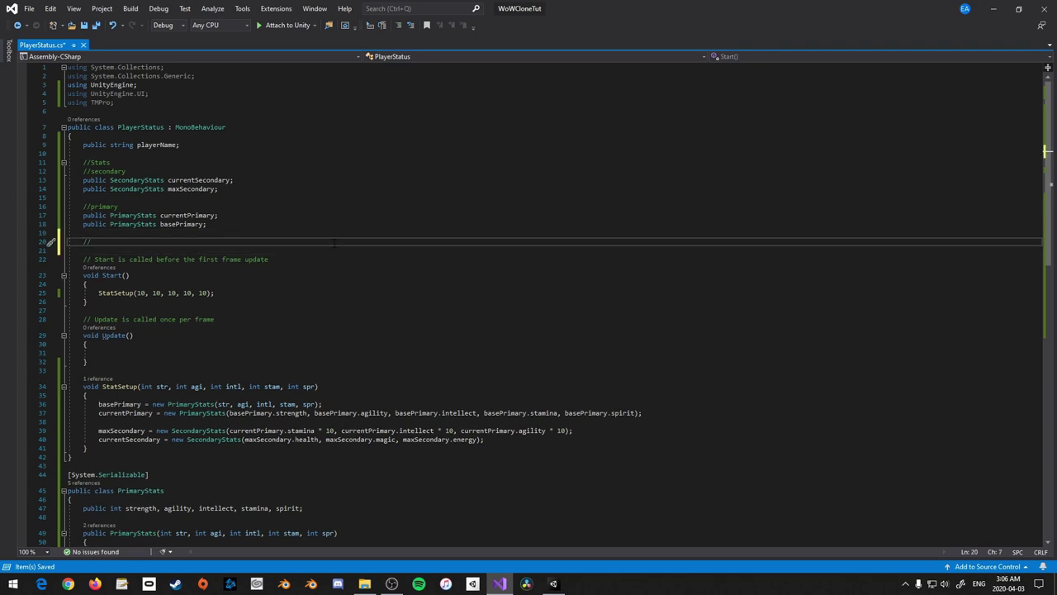
{"action": "type", "text": "UI references"}
{"action": "key", "text": "Return"}
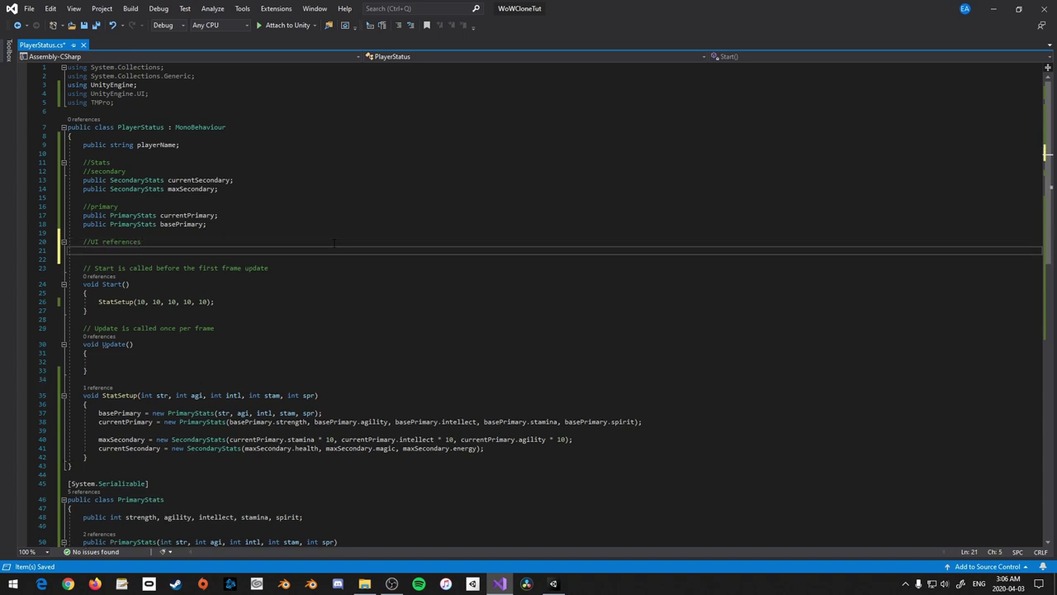
{"action": "type", "text": "//Health"}
{"action": "key", "text": "Return"}
{"action": "type", "text": "im"}
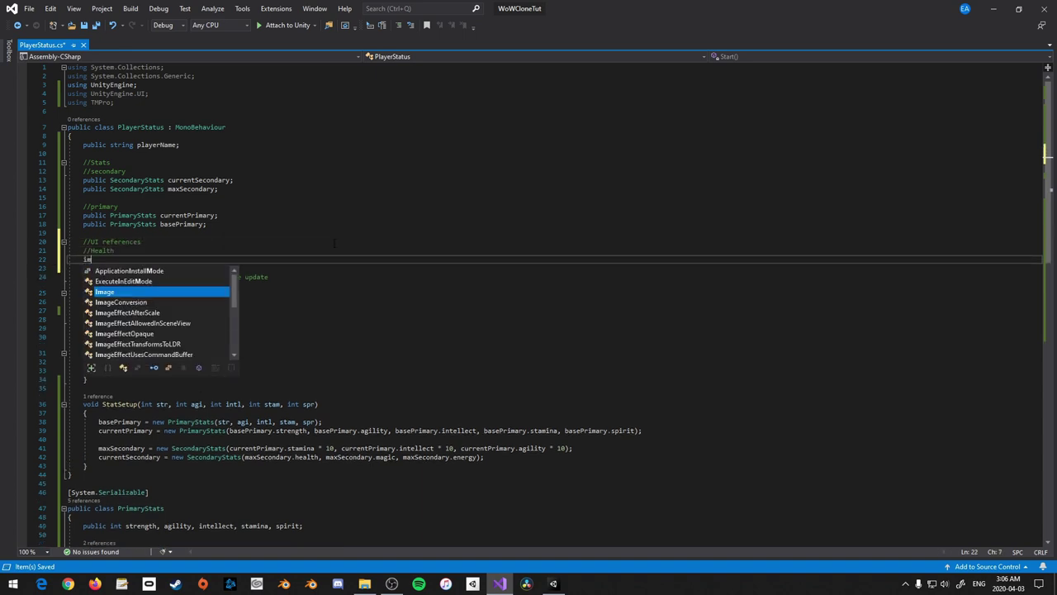
{"action": "key", "text": "BackSpace"}
{"action": "type", "text": "public Image"}
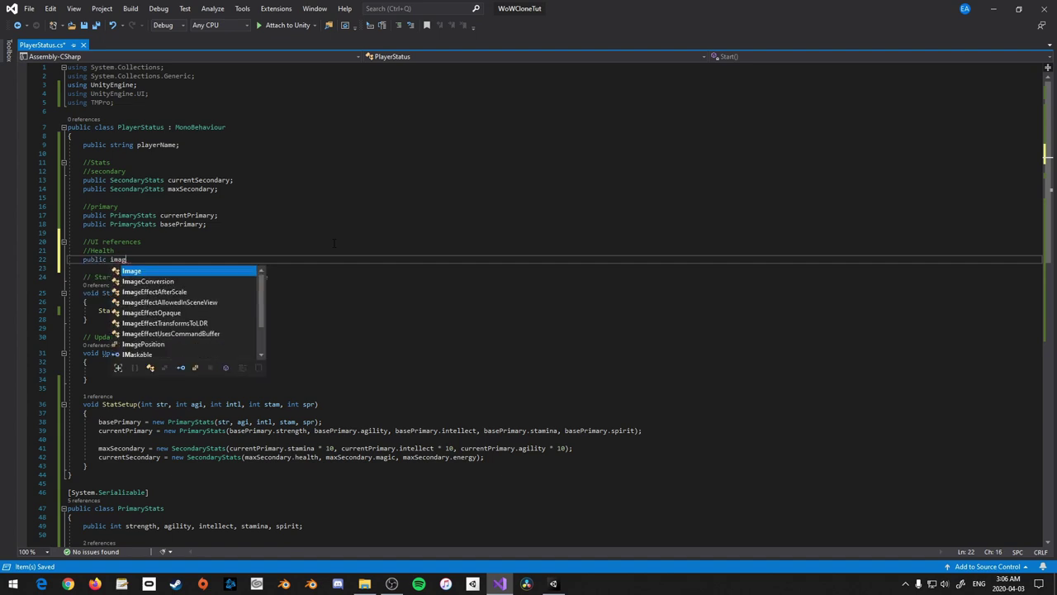
{"action": "key", "text": "BackSpace"}
{"action": "type", "text": "e"}
{"action": "key", "text": "Escape"}
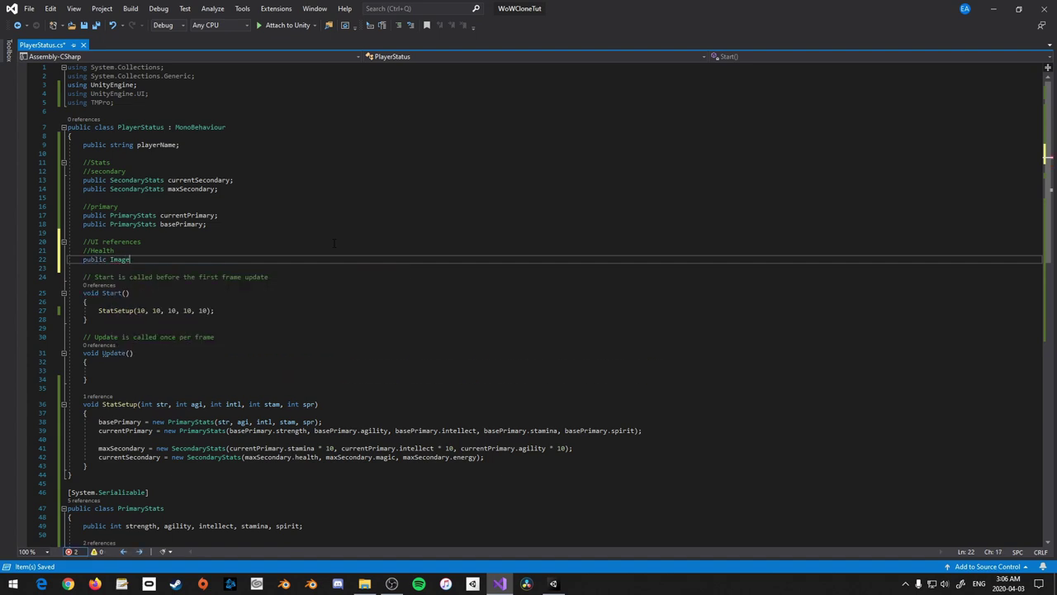
{"action": "type", "text": "h"}
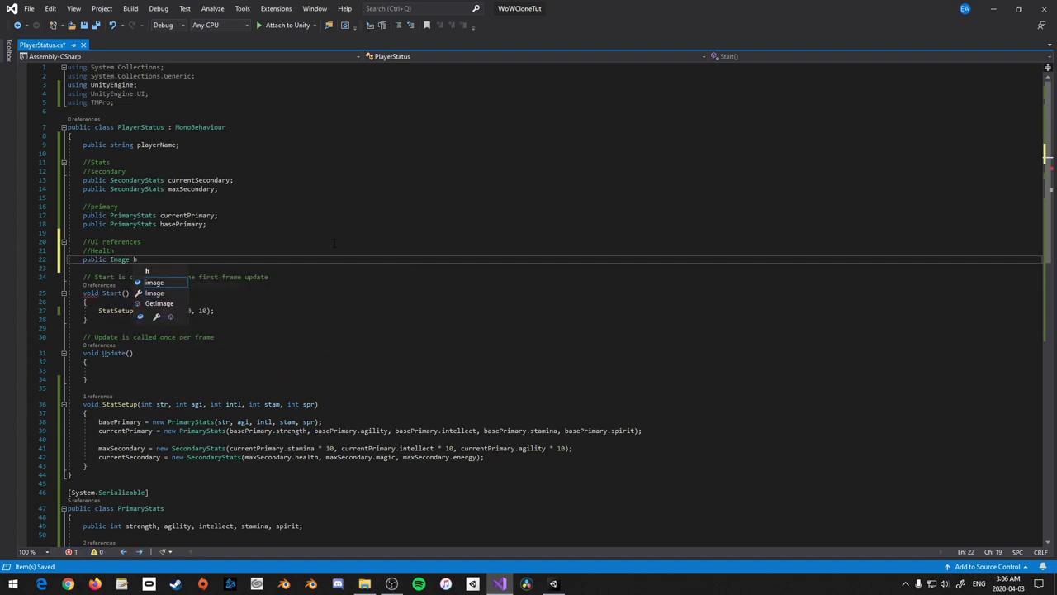
{"action": "type", "text": "ealthSlider;"}
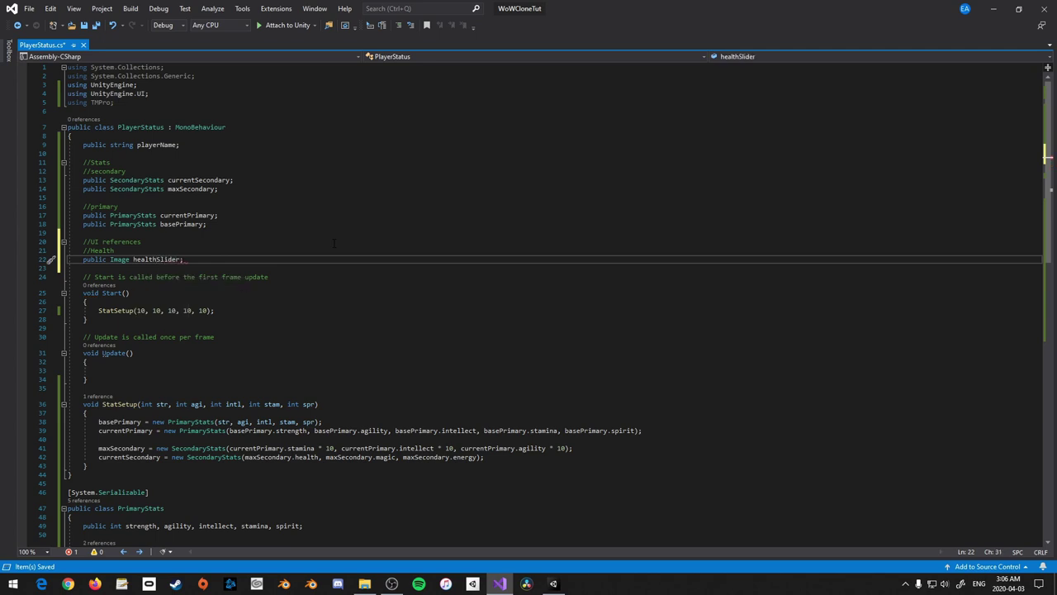
Declare a public TextMeshProUGUI healthText field below healthSlider
{"action": "key", "text": "Return"}
{"action": "type", "text": "public Textme"}
{"action": "key", "text": "Down"}
{"action": "key", "text": "Down"}
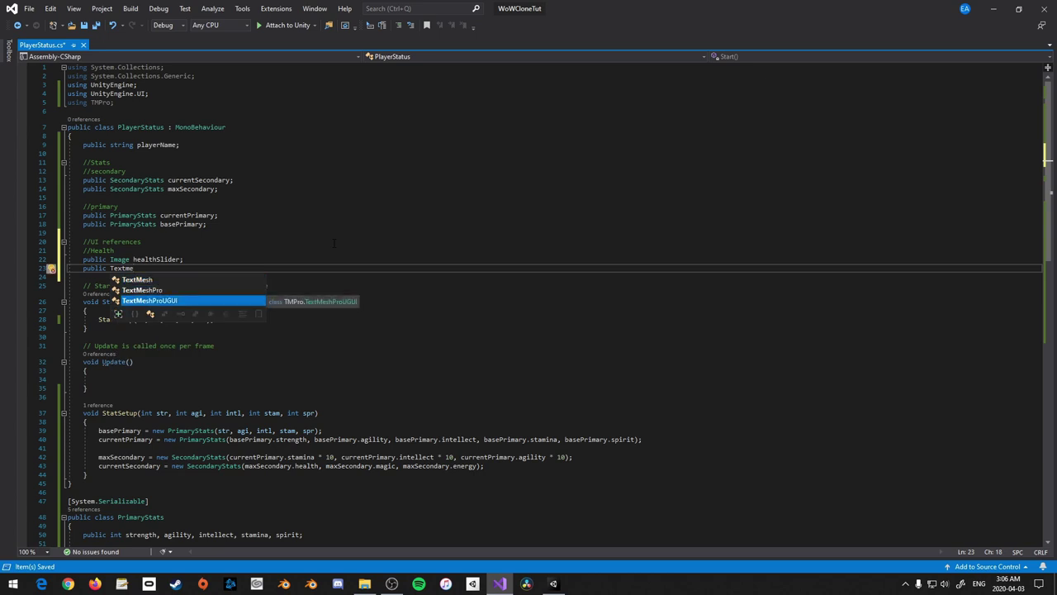
{"action": "key", "text": "Tab"}
{"action": "type", "text": "he"}
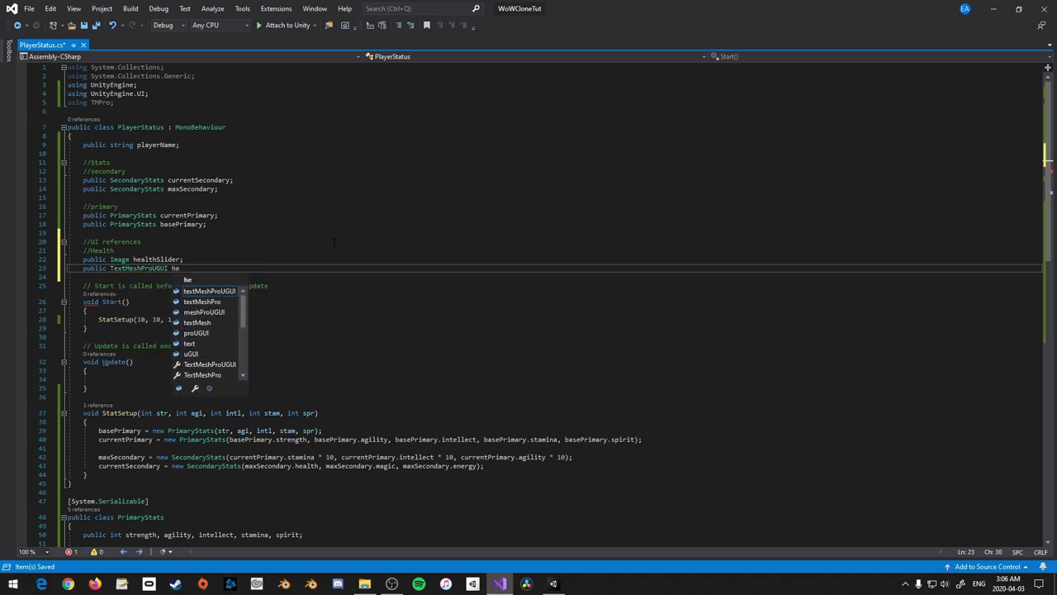
{"action": "type", "text": "althText;"}
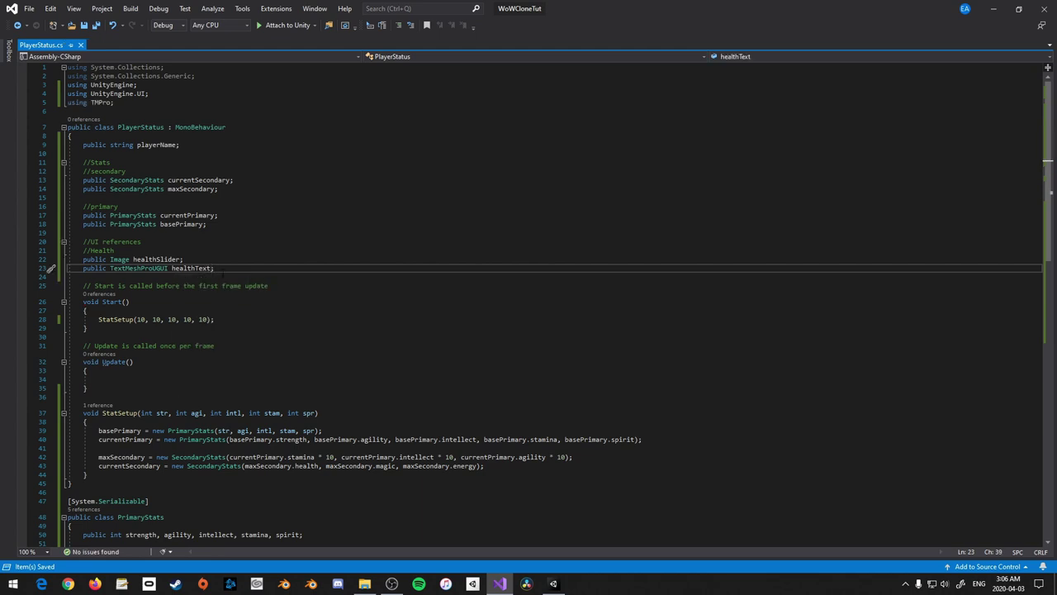
{"action": "key", "text": "Down"}
Duplicate the whole health block twice below it
{"action": "key", "text": "shift+Up"}
{"action": "key", "text": "shift+Up"}
{"action": "key", "text": "shift+Up"}
{"action": "key", "text": "Down"}
{"action": "key", "text": "shift+Up"}
{"action": "key", "text": "shift+Up"}
{"action": "key", "text": "shift+Up"}
{"action": "key", "text": "shift+Up"}
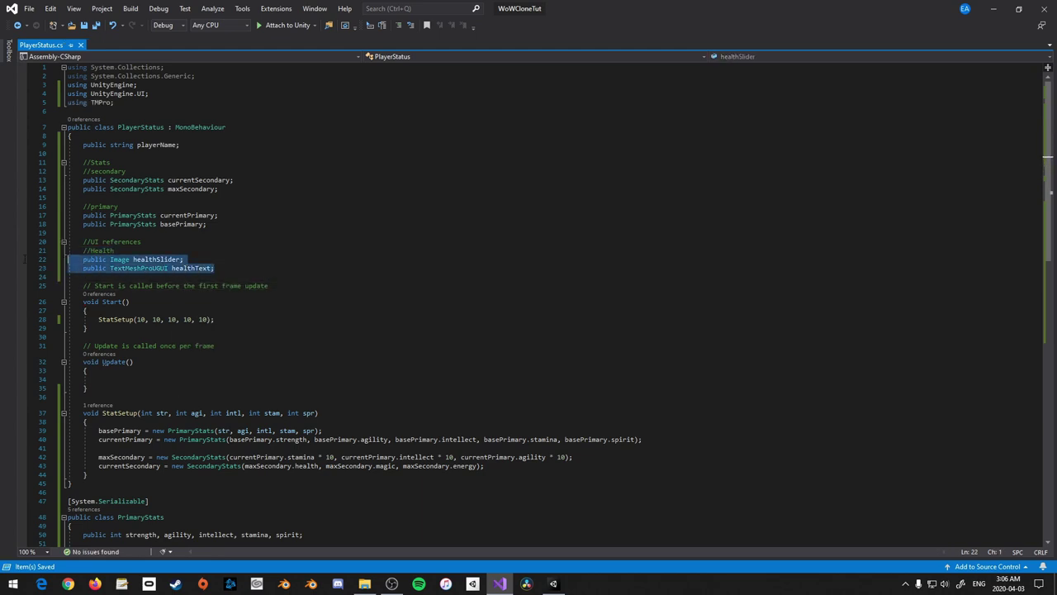
{"action": "key", "text": "ctrl+d"}
{"action": "key", "text": "ctrl+d"}
Rename the first copy to //Magic with magicSlider and magicText fields
{"action": "double_click", "coordinate": [102, 286]}
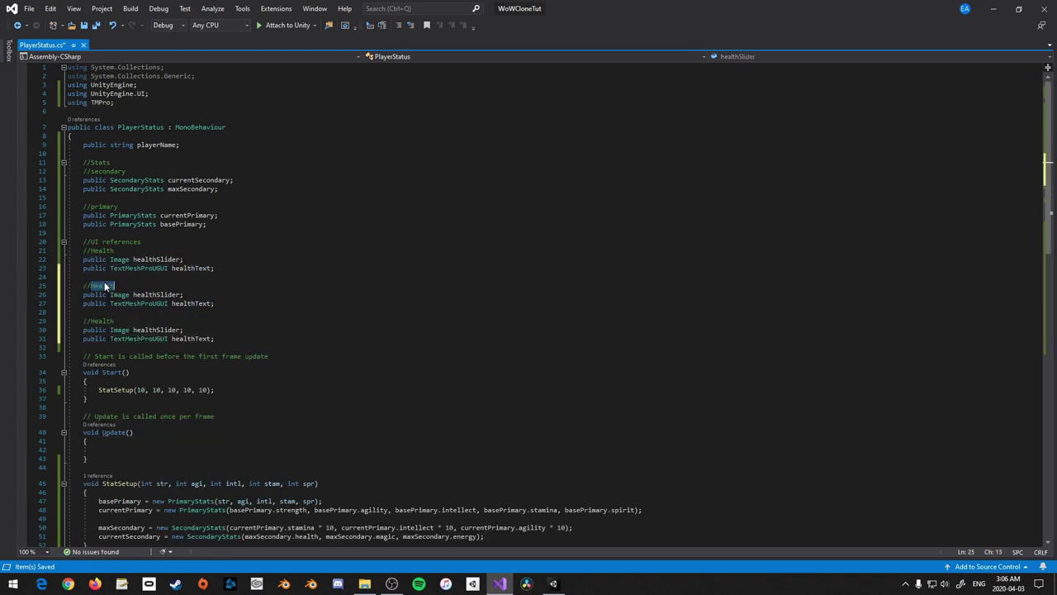
{"action": "type", "text": "Magic"}
{"action": "left_click_drag", "start_coordinate": [160, 294], "coordinate": [133, 294]}
{"action": "type", "text": "magic"}
{"action": "left_click_drag", "start_coordinate": [196, 303], "coordinate": [171, 303]}
{"action": "type", "text": "m"}
{"action": "type", "text": "agic"}
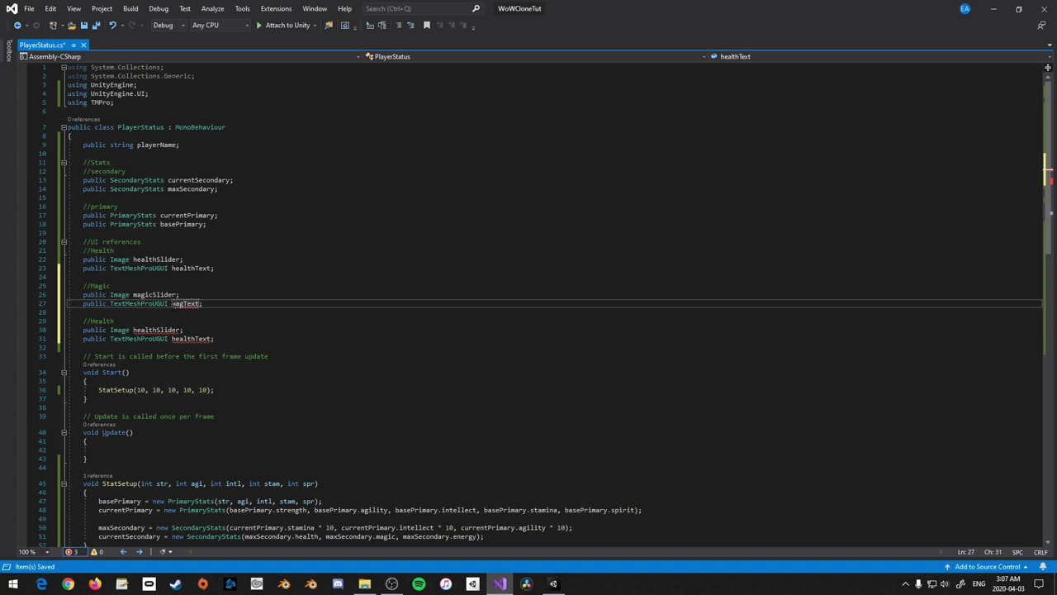
Rename the second copy's comment and slider field from health to energy
{"action": "left_click_drag", "start_coordinate": [114, 321], "coordinate": [96, 320]}
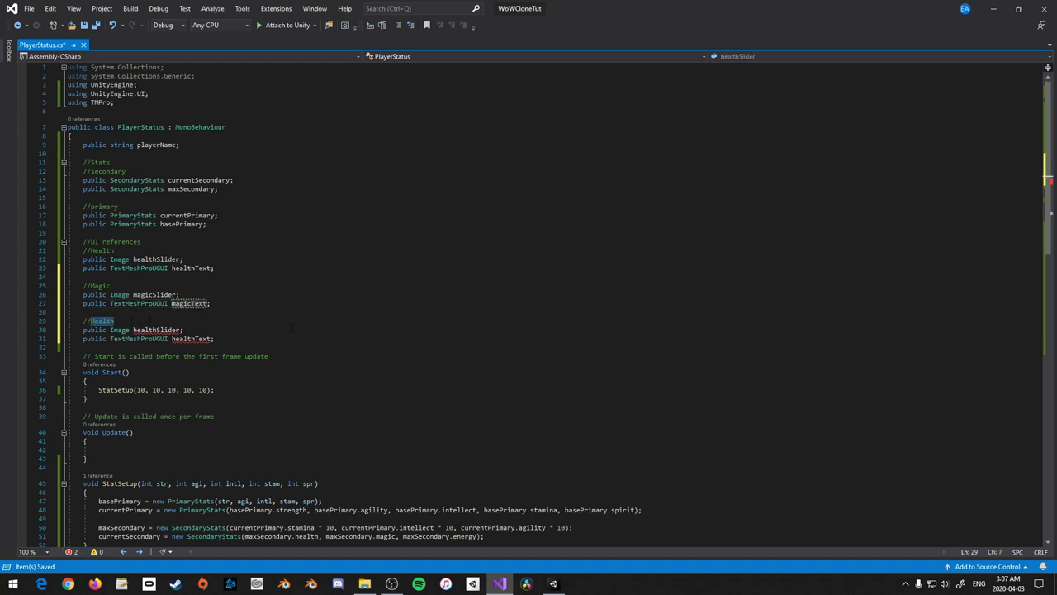
{"action": "type", "text": "energy"}
{"action": "mouse_move", "coordinate": [157, 330]}
{"action": "left_mouse_down"}
{"action": "mouse_move", "coordinate": [133, 330]}
{"action": "mouse_move", "coordinate": [173, 339]}
{"action": "left_mouse_up"}
{"action": "type", "text": "energyenergy"}
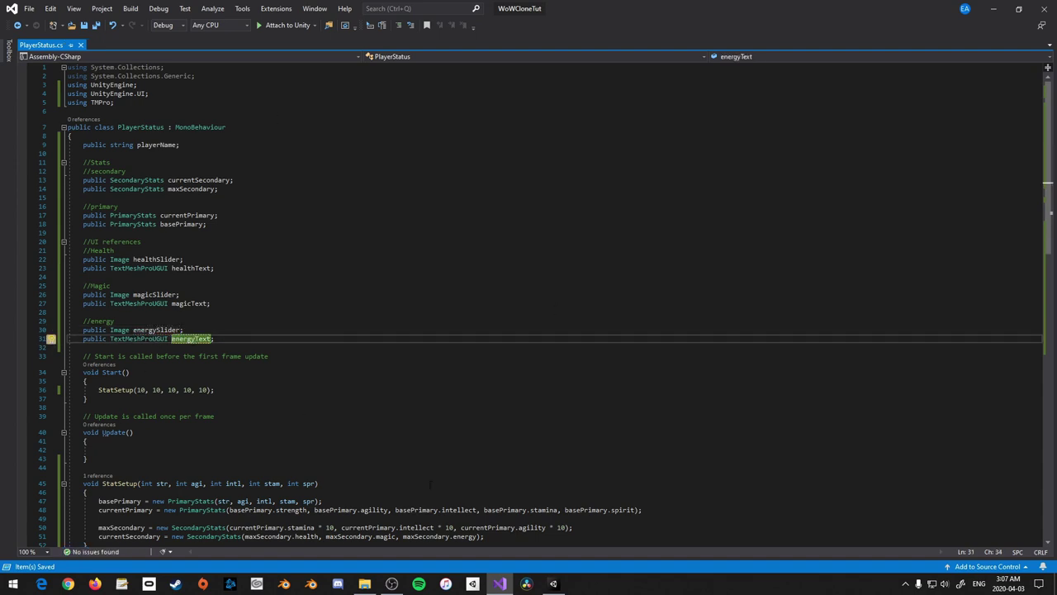
{"action": "left_click", "coordinate": [553, 584]}
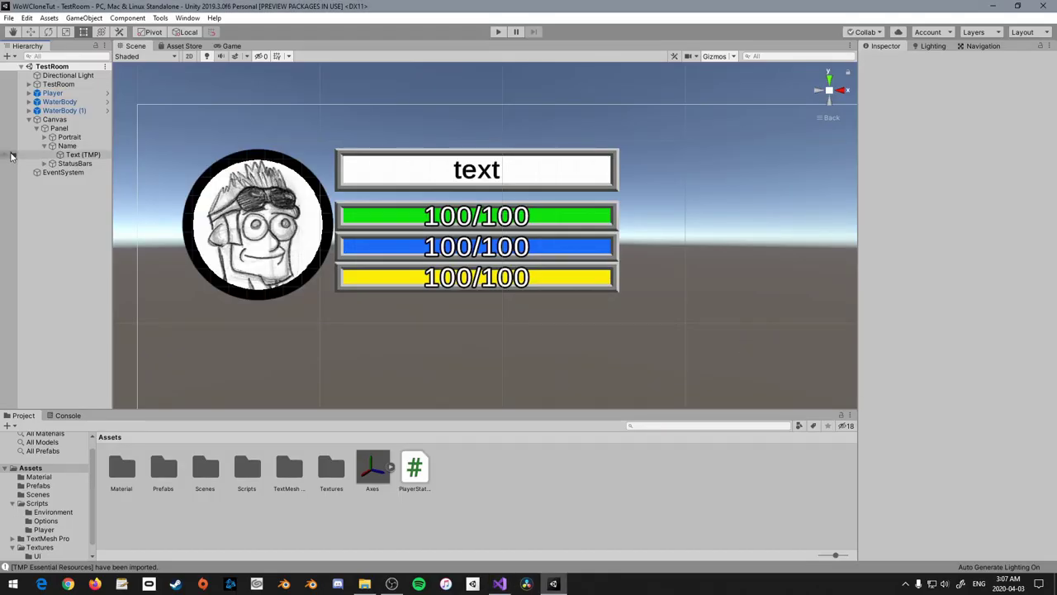
{"action": "left_click", "coordinate": [52, 93]}
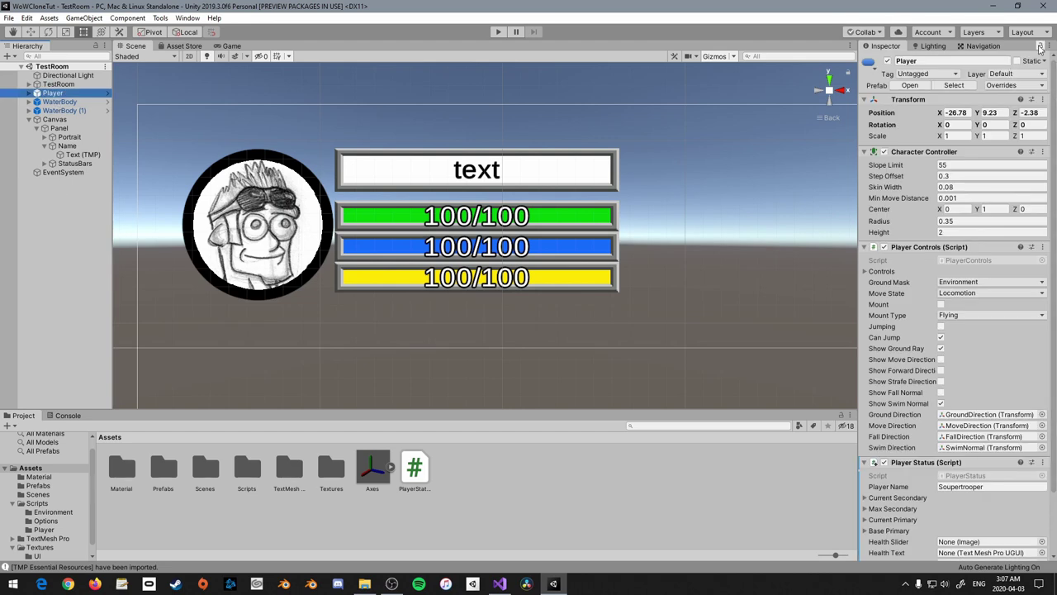
{"action": "left_click", "coordinate": [44, 163]}
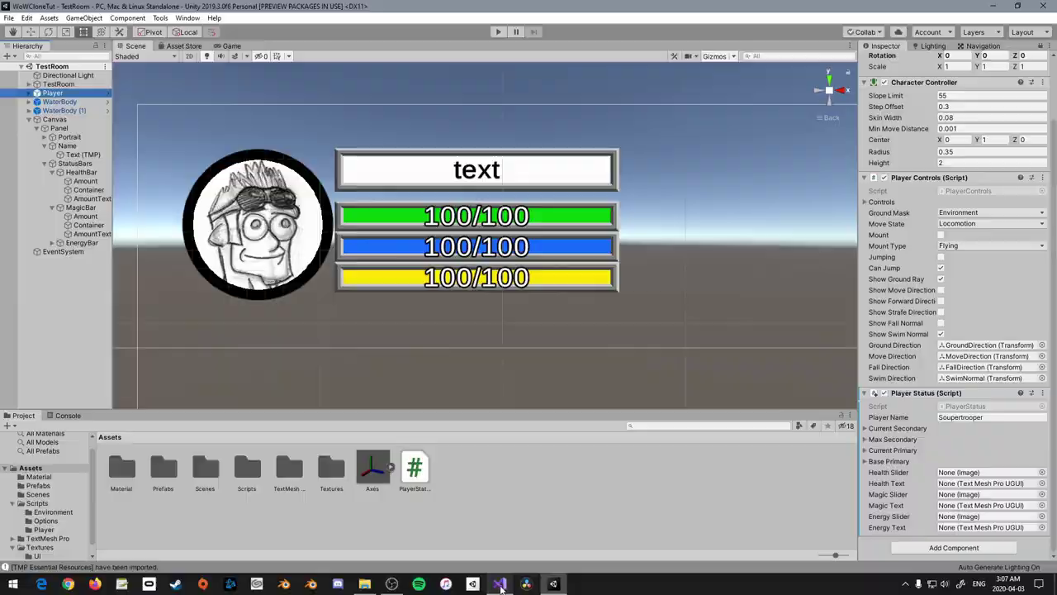
{"action": "left_click", "coordinate": [499, 583]}
{"action": "left_click", "coordinate": [247, 241]}
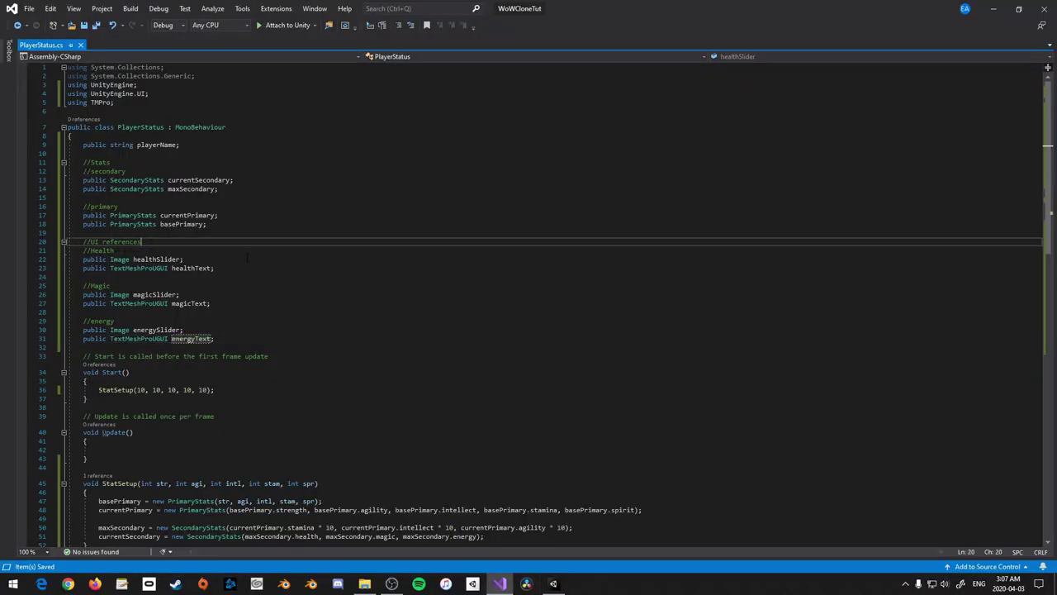
Add a //name comment and declare public TextMeshProUGUI nameText; beneath it
{"action": "key", "text": "Return"}
{"action": "key", "text": "Return"}
{"action": "key", "text": "Up"}
{"action": "type", "text": "//name"}
{"action": "key", "text": "Return"}
{"action": "type", "text": "p"}
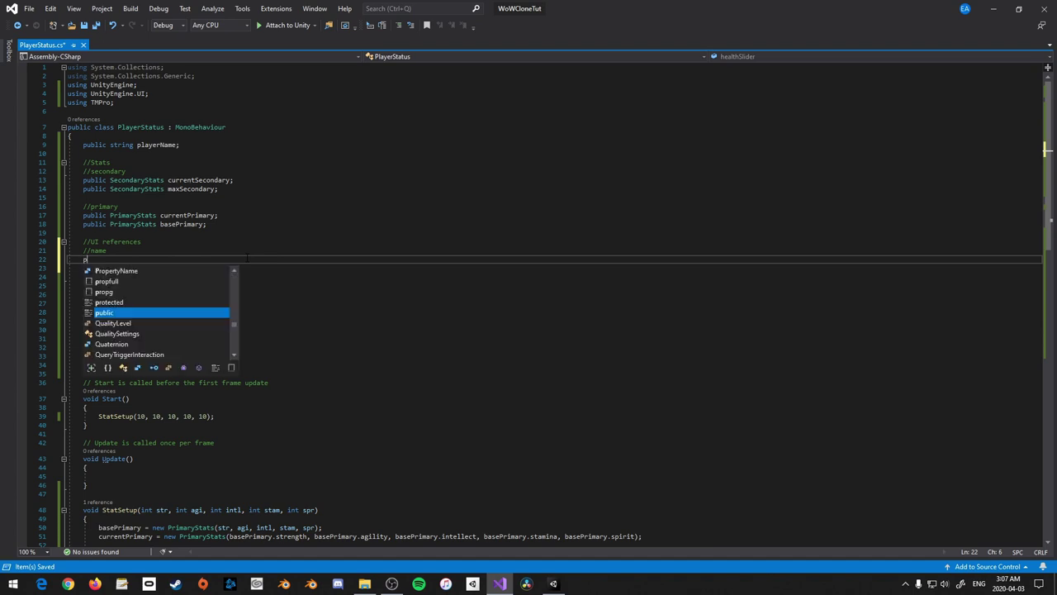
{"action": "type", "text": "ublic Te"}
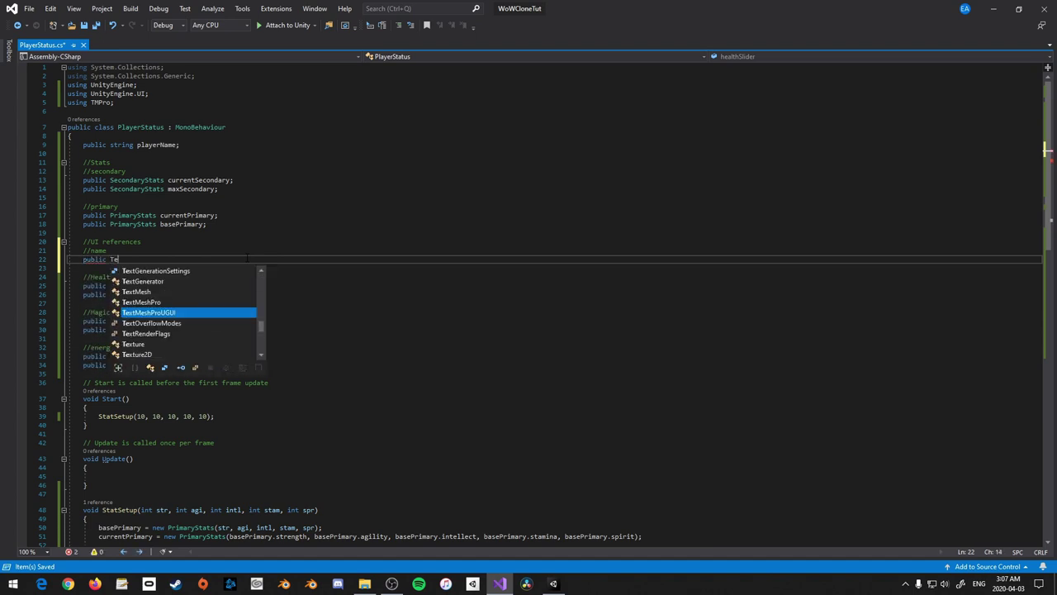
{"action": "type", "text": "xm name"}
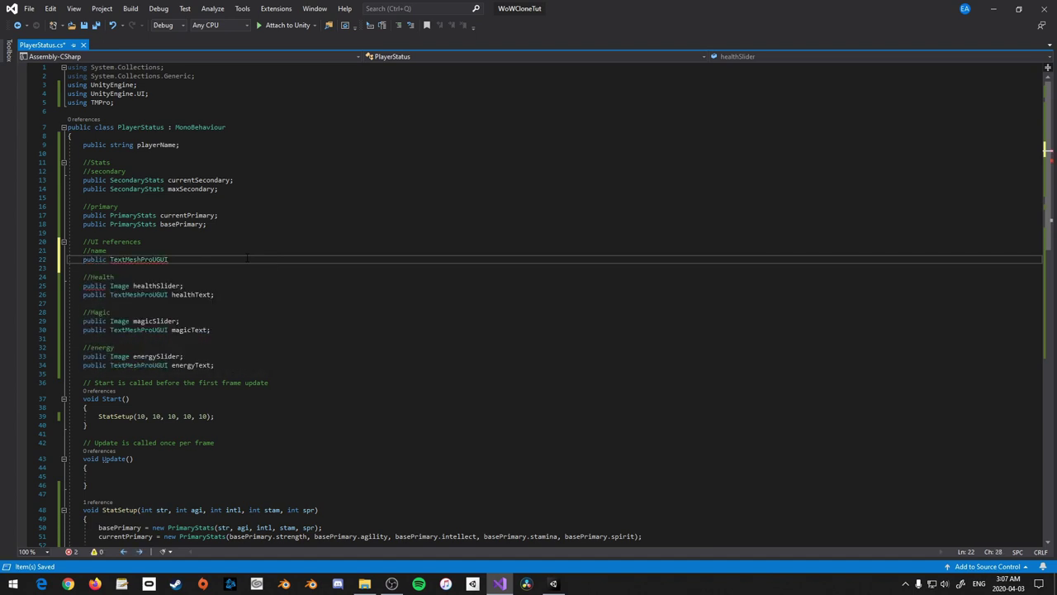
{"action": "type", "text": "Text;"}
Save the script and, in Unity, assign Text (TMP) to Player Status's Name Text slot
{"action": "key", "text": "ctrl+s"}
{"action": "key", "text": "alt+Tab"}
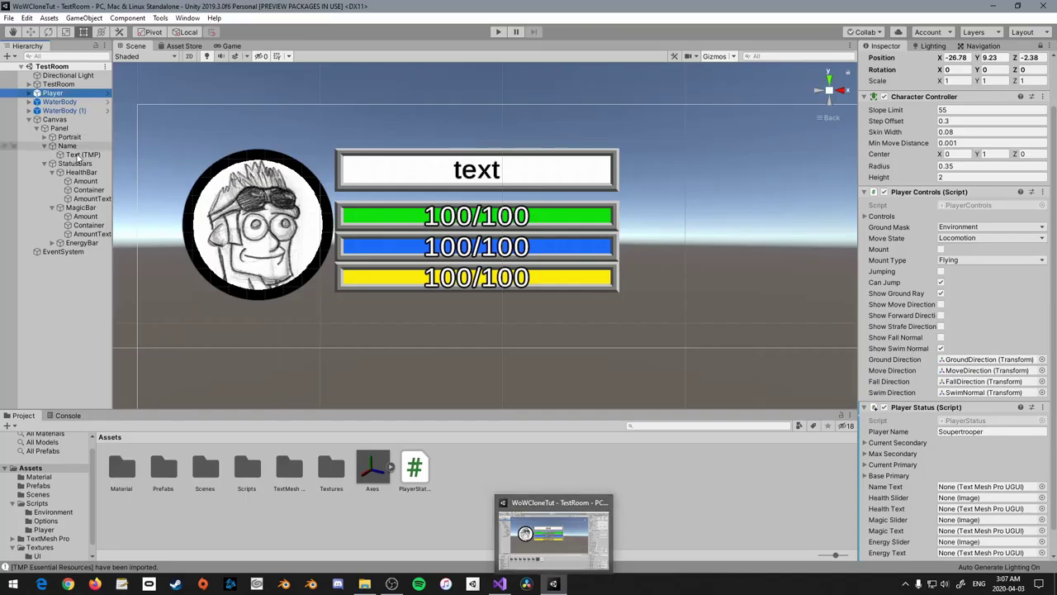
{"action": "left_click_drag", "start_coordinate": [72, 162], "coordinate": [966, 487]}
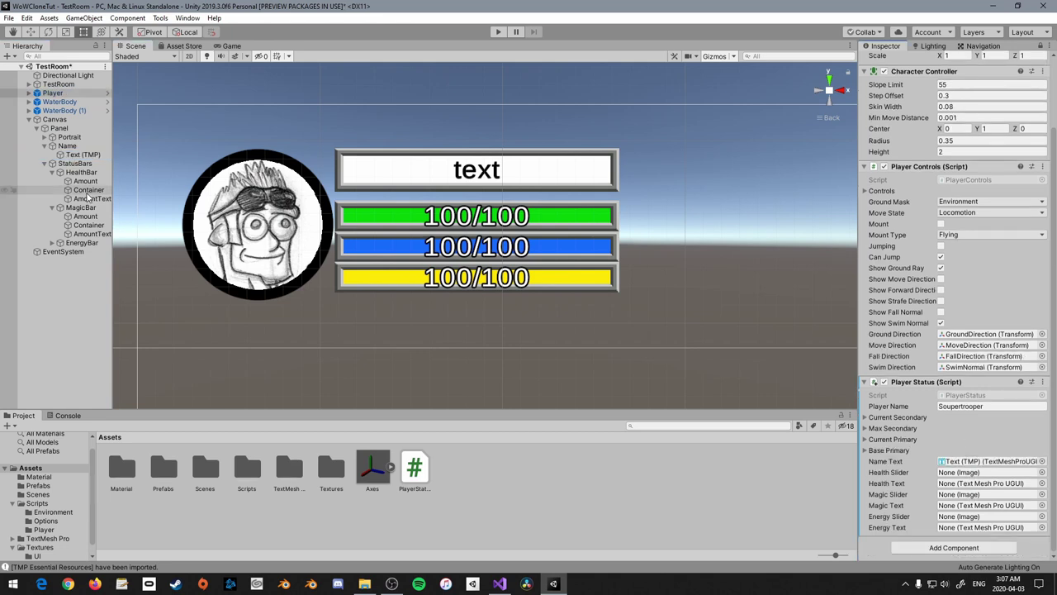
Link the health, magic and energy bars' Amount images to Health, Magic and Energy Slider
{"action": "mouse_move", "coordinate": [86, 191]}
{"action": "left_mouse_down"}
{"action": "mouse_move", "coordinate": [825, 383]}
{"action": "mouse_move", "coordinate": [977, 465]}
{"action": "mouse_move", "coordinate": [974, 475]}
{"action": "mouse_move", "coordinate": [92, 191]}
{"action": "left_mouse_up"}
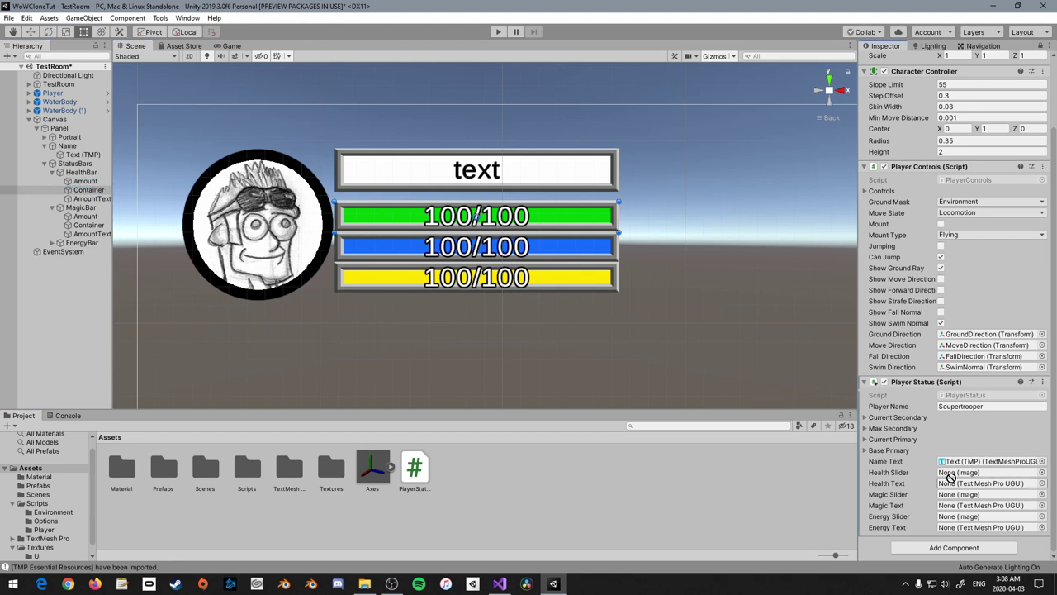
{"action": "mouse_move", "coordinate": [86, 180]}
{"action": "left_mouse_down"}
{"action": "mouse_move", "coordinate": [886, 467]}
{"action": "mouse_move", "coordinate": [958, 475]}
{"action": "left_mouse_up"}
{"action": "left_click", "coordinate": [85, 215]}
{"action": "left_click_drag", "start_coordinate": [102, 228], "coordinate": [962, 493]}
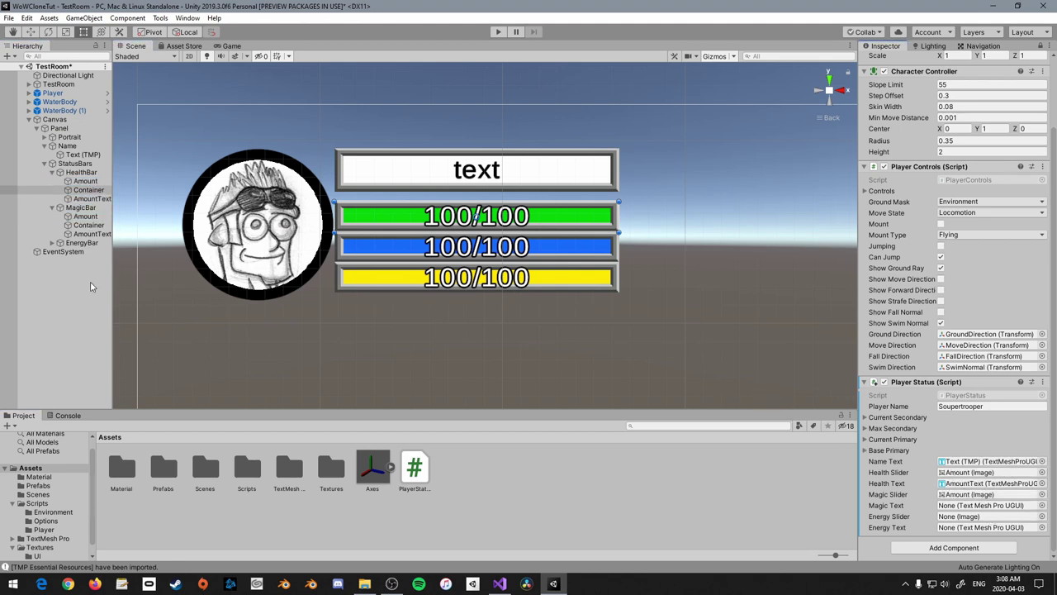
{"action": "left_click", "coordinate": [51, 243]}
{"action": "left_click_drag", "start_coordinate": [85, 253], "coordinate": [980, 517]}
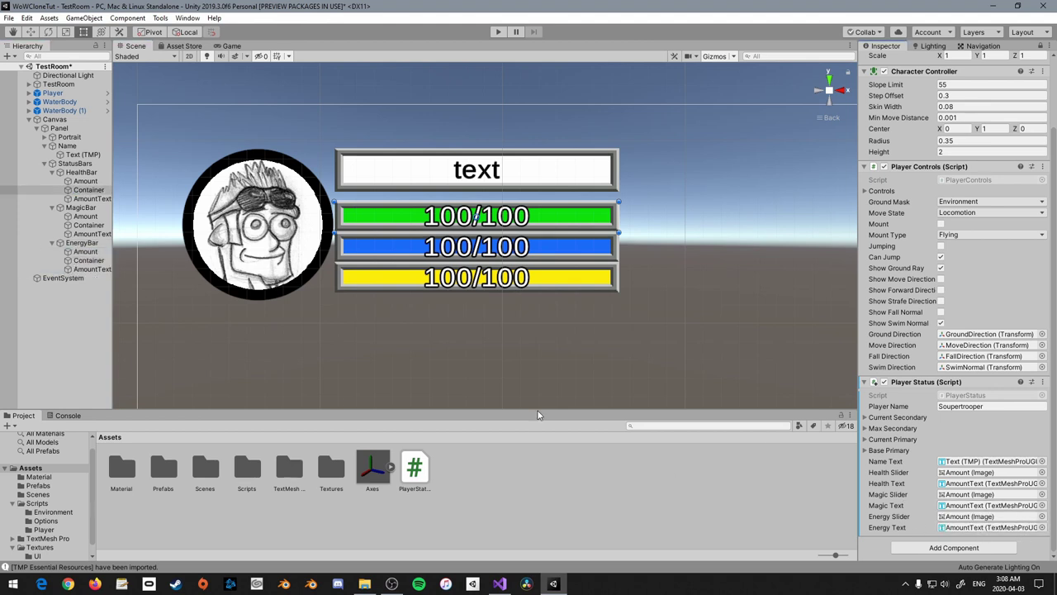
{"action": "left_click", "coordinate": [496, 584]}
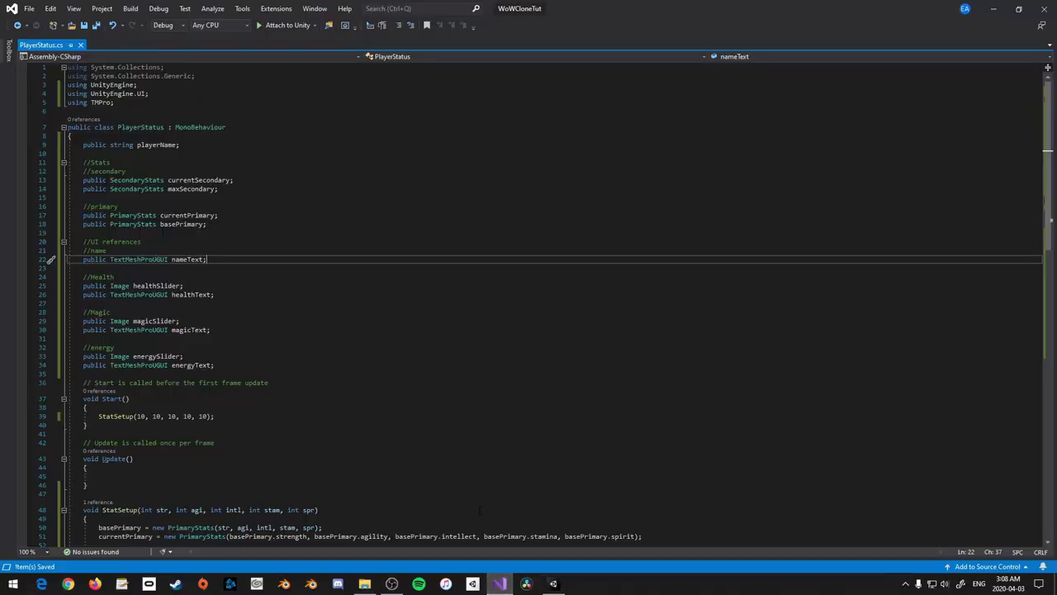
Below StatSetup, declare float slider(int maxStat, int currentStat) with an empty body
{"action": "scroll", "coordinate": [479, 510], "scroll_direction": "down", "scroll_amount": 5}
{"action": "left_click", "coordinate": [264, 440]}
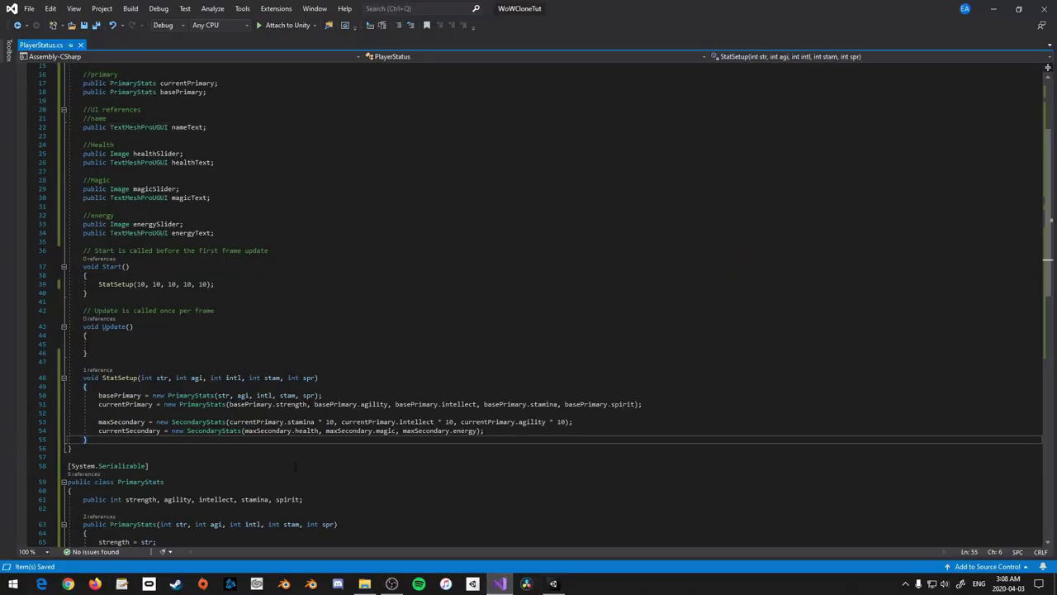
{"action": "key", "text": "Return"}
{"action": "key", "text": "Return"}
{"action": "type", "text": "void"}
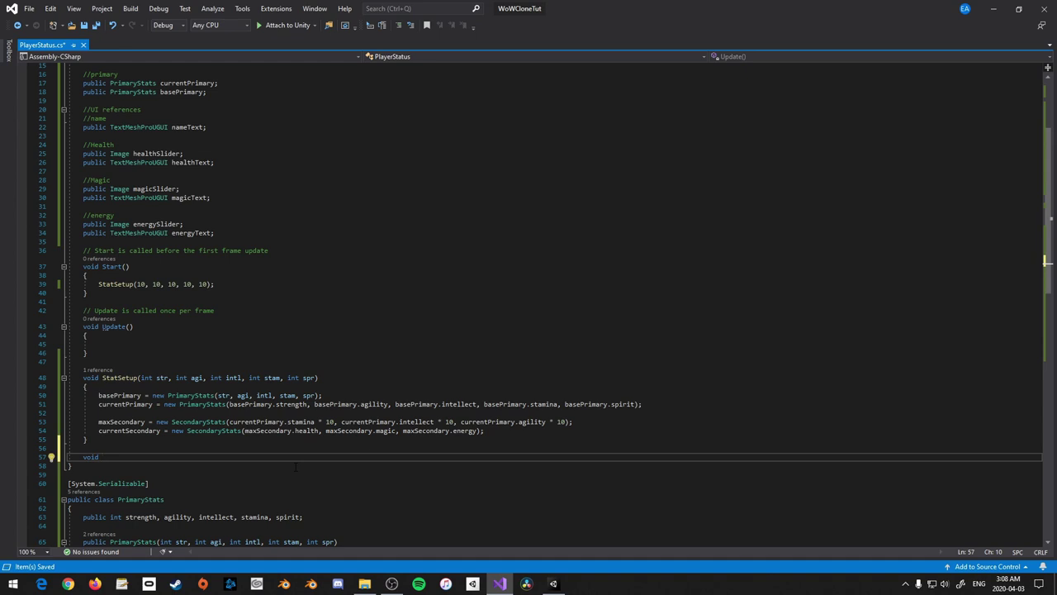
{"action": "key", "text": "BackSpace"}
{"action": "type", "text": "floa"}
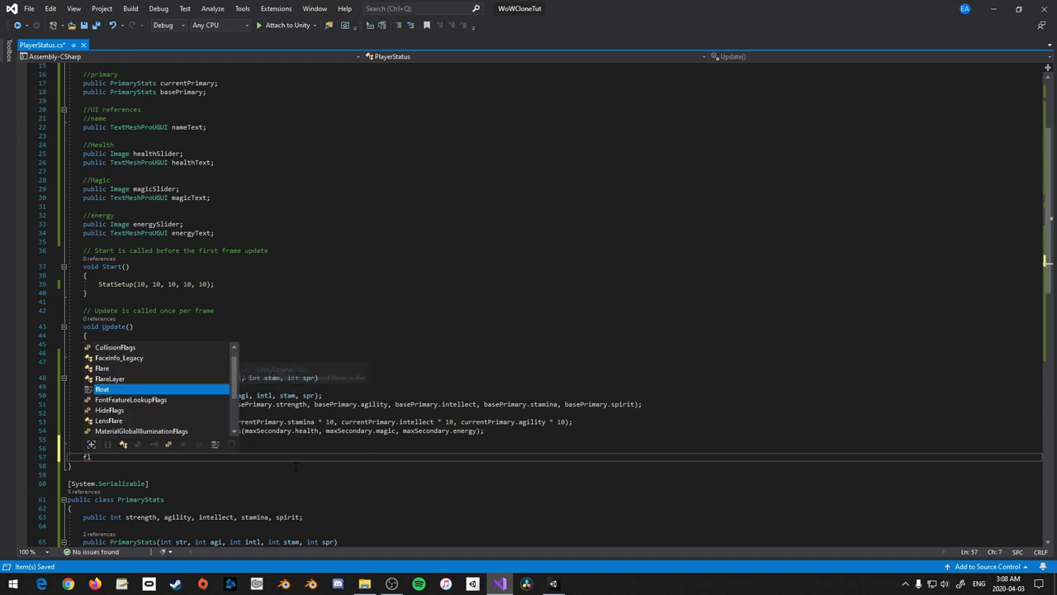
{"action": "type", "text": "slider() {"}
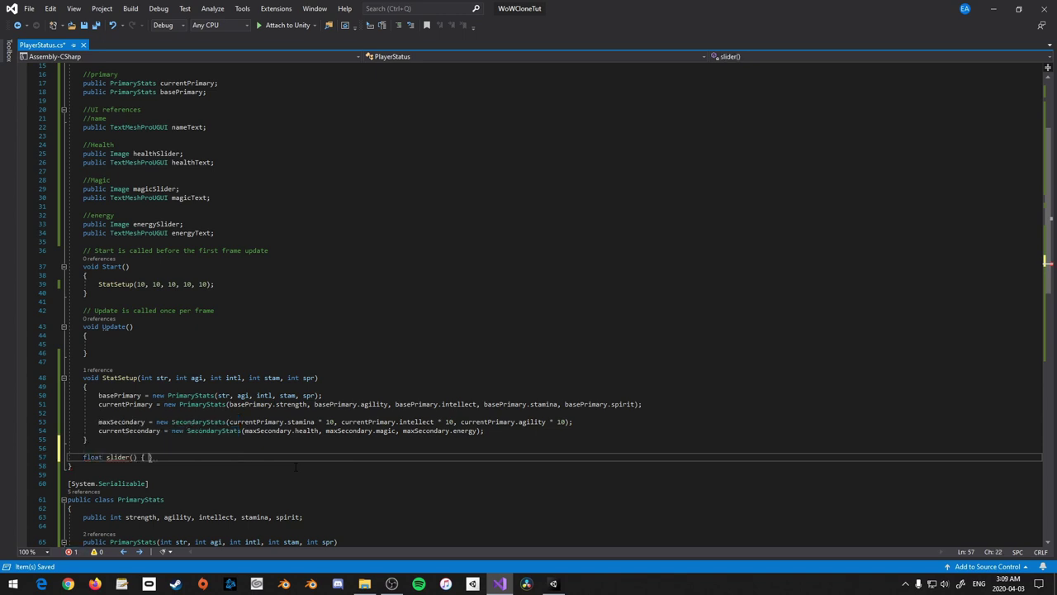
{"action": "key", "text": "Return"}
{"action": "type", "text": "{"}
{"action": "key", "text": "Return"}
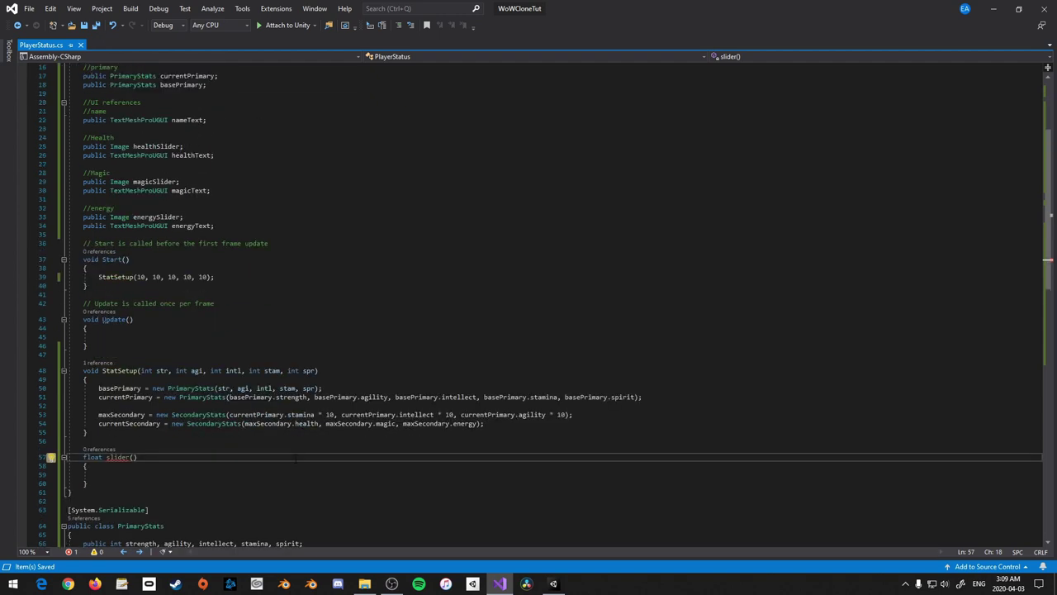
{"action": "type", "text": "int max"}
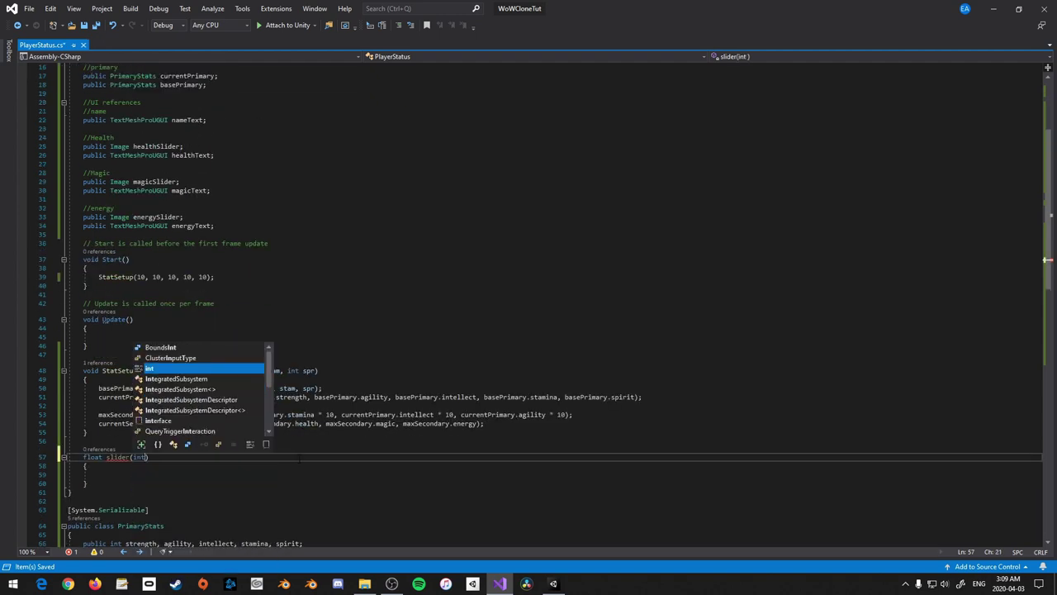
{"action": "type", "text": "Stat, int curren"}
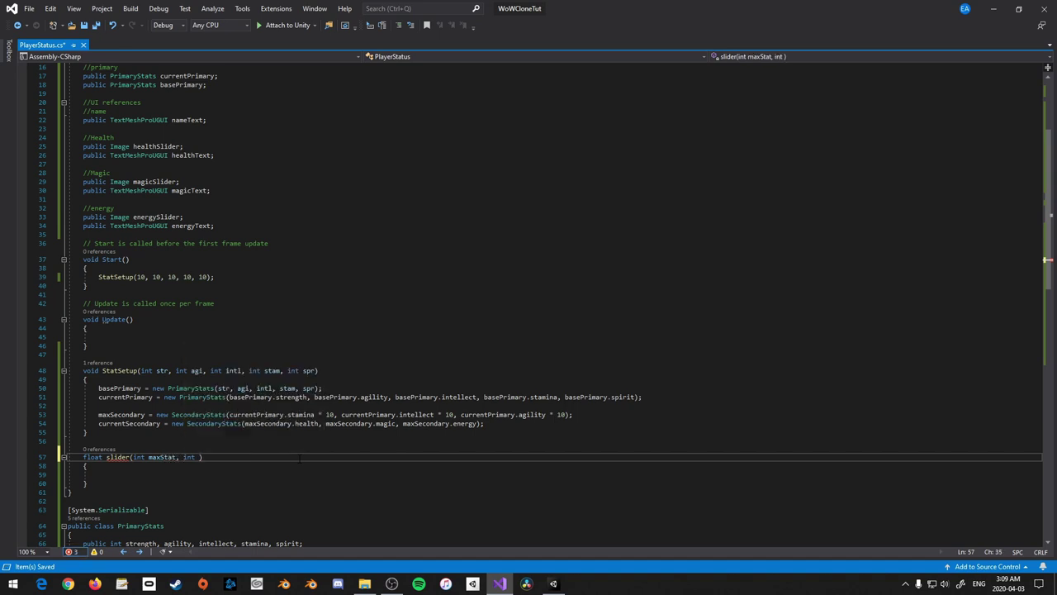
{"action": "type", "text": "t"}
{"action": "key", "text": "Down"}
{"action": "key", "text": "Down"}
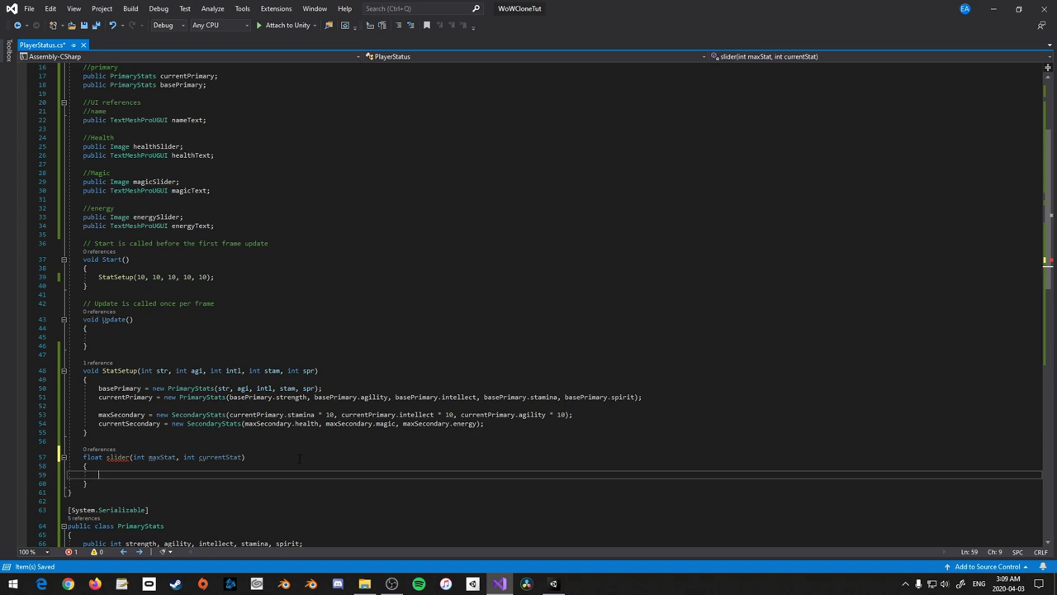
Fill slider with float sliderValue = 0, sliderValue = currentStat / maxStat, and return sliderValue
{"action": "type", "text": "float sliderFl"}
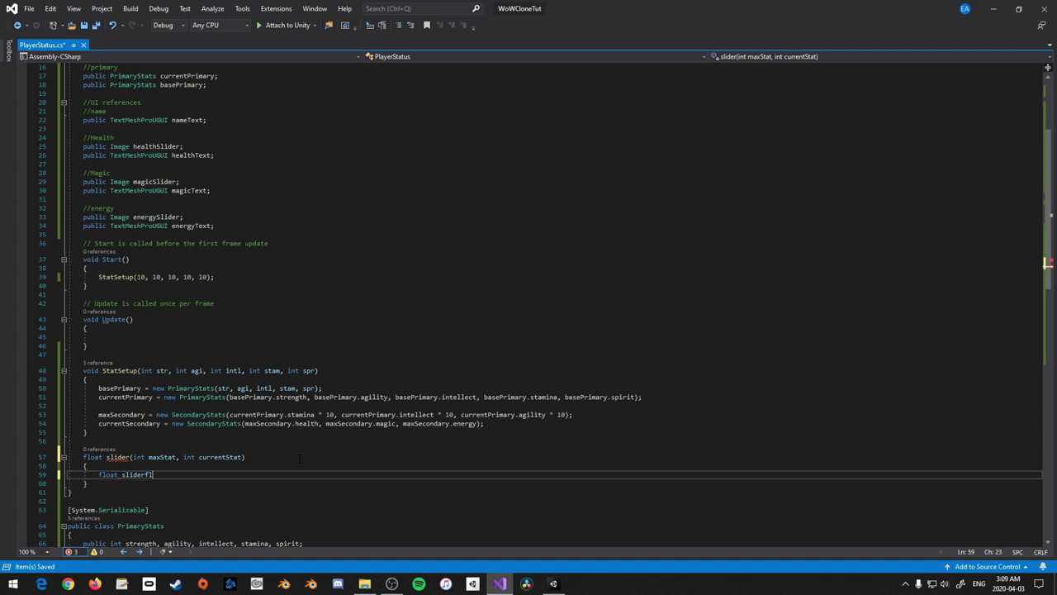
{"action": "key", "text": "BackSpace"}
{"action": "key", "text": "BackSpace"}
{"action": "key", "text": "BackSpace"}
{"action": "key", "text": "Return"}
{"action": "key", "text": "Return"}
{"action": "type", "text": "retu"}
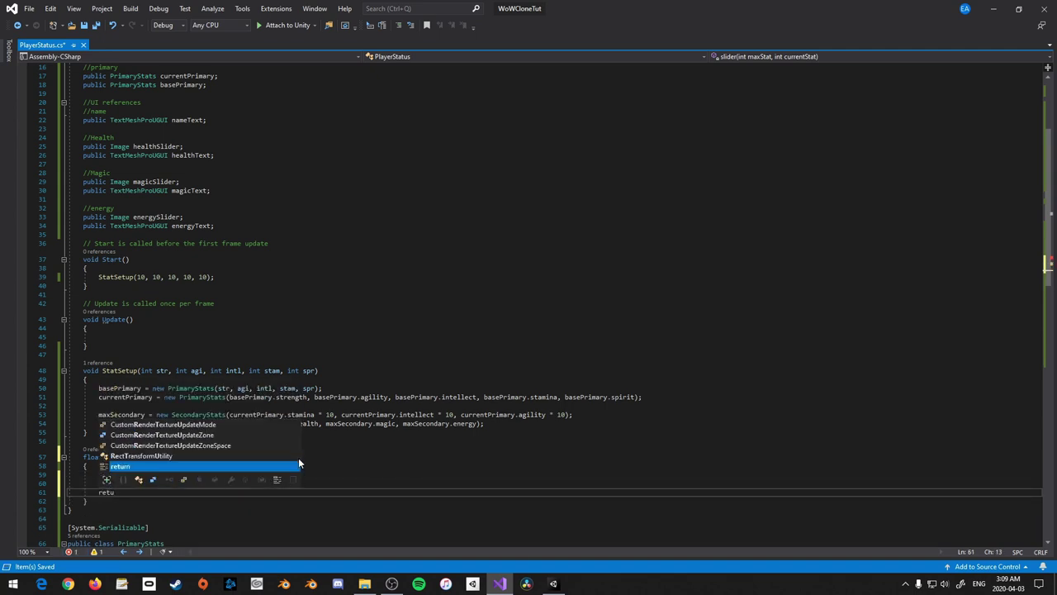
{"action": "type", "text": "rn slid"}
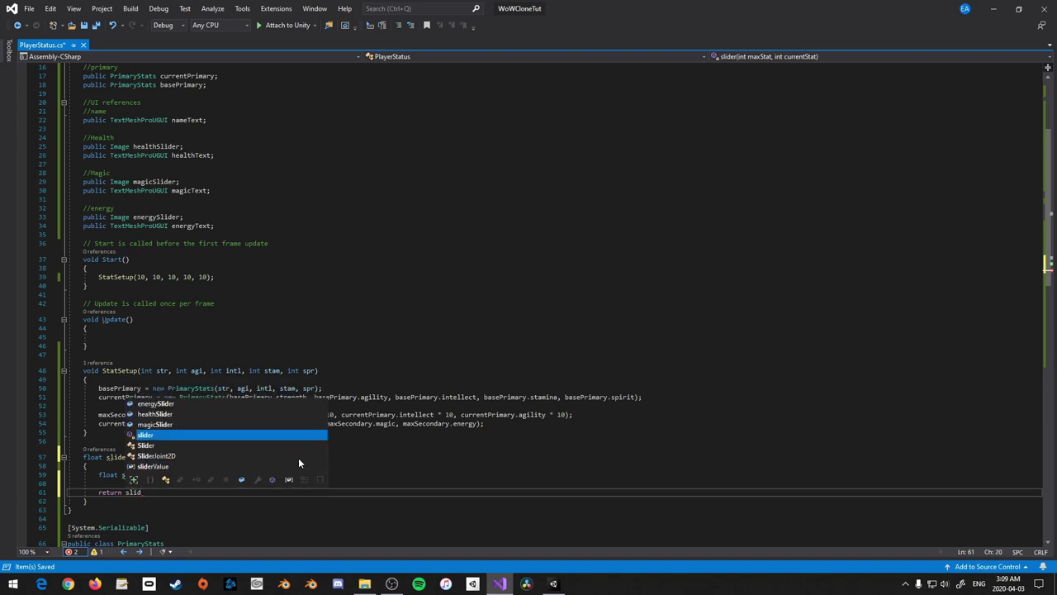
{"action": "key", "text": "Escape"}
{"action": "type", "text": "erValue"}
{"action": "key", "text": "Up"}
{"action": "key", "text": "Up"}
{"action": "type", "text": "= 0"}
{"action": "key", "text": "End"}
{"action": "key", "text": "Return"}
{"action": "key", "text": "Return"}
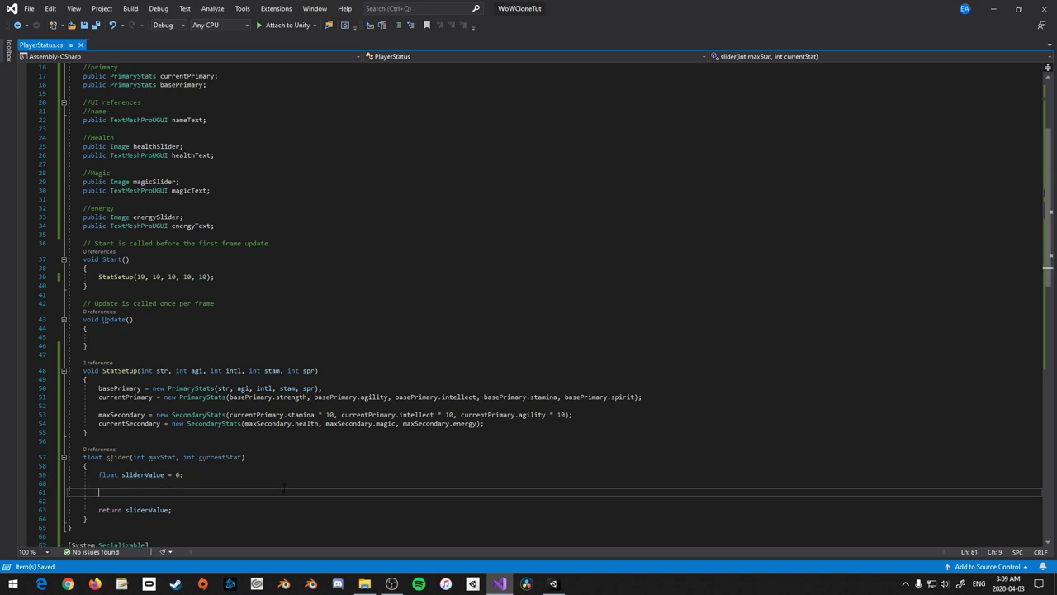
{"action": "type", "text": "sliderValue"}
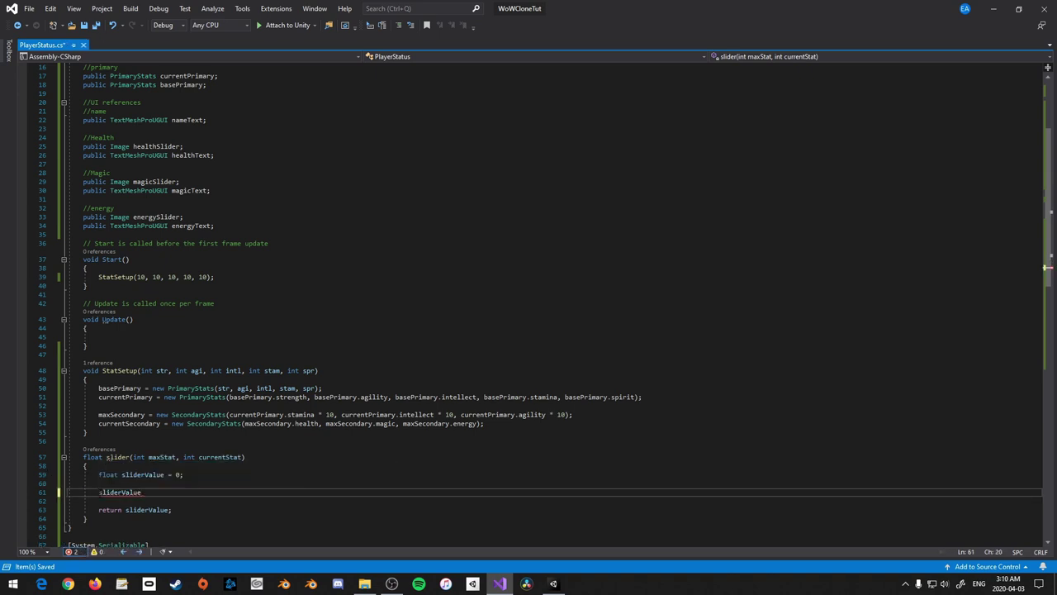
{"action": "type", "text": " = cur"}
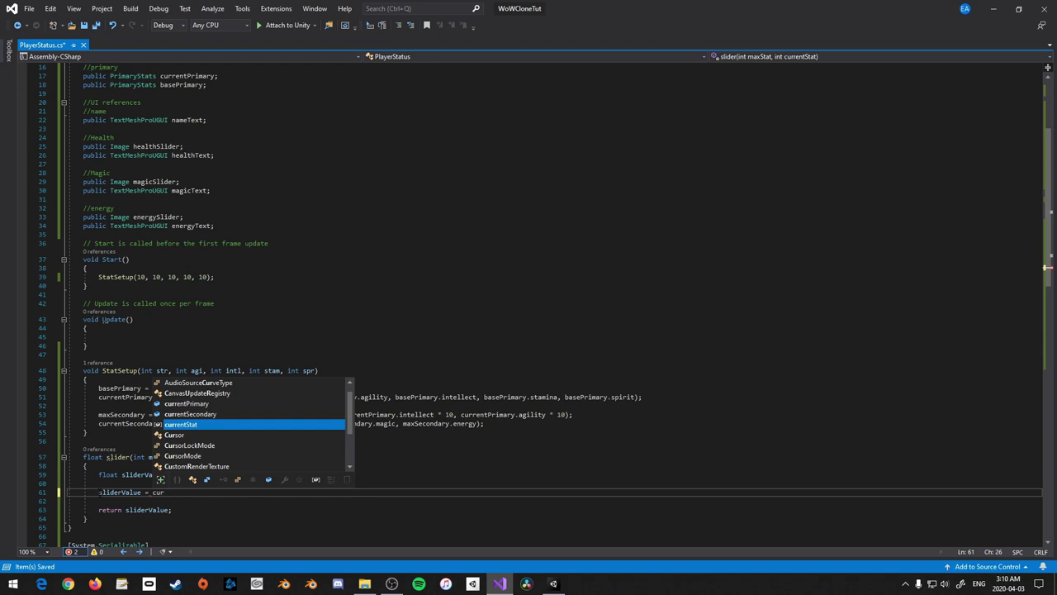
{"action": "type", "text": "rentStat / maxStat;"}
Begin a void UpdateStatus() method below the slider method
{"action": "scroll", "coordinate": [183, 480], "scroll_direction": "down", "scroll_amount": 2}
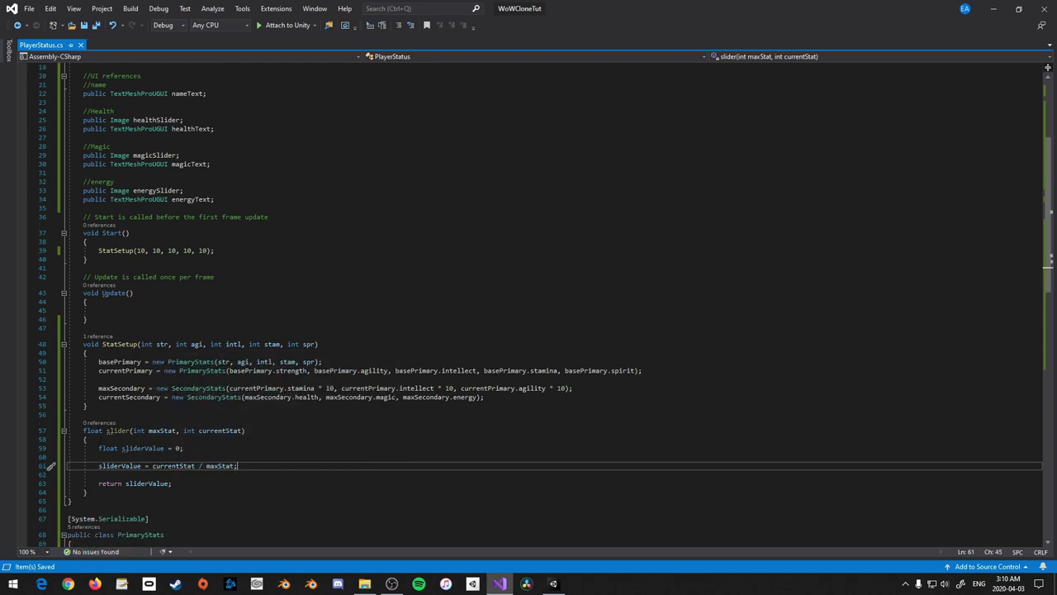
{"action": "left_click", "coordinate": [182, 466]}
{"action": "key", "text": "Return"}
{"action": "key", "text": "Return"}
{"action": "type", "text": "void"}
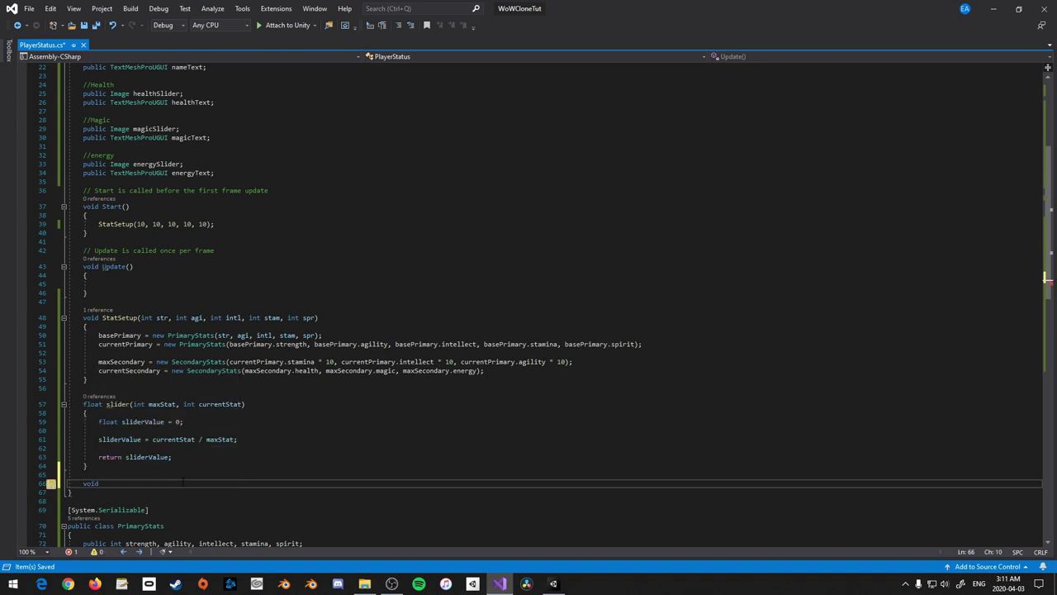
{"action": "type", "text": " UpdateStatus()"}
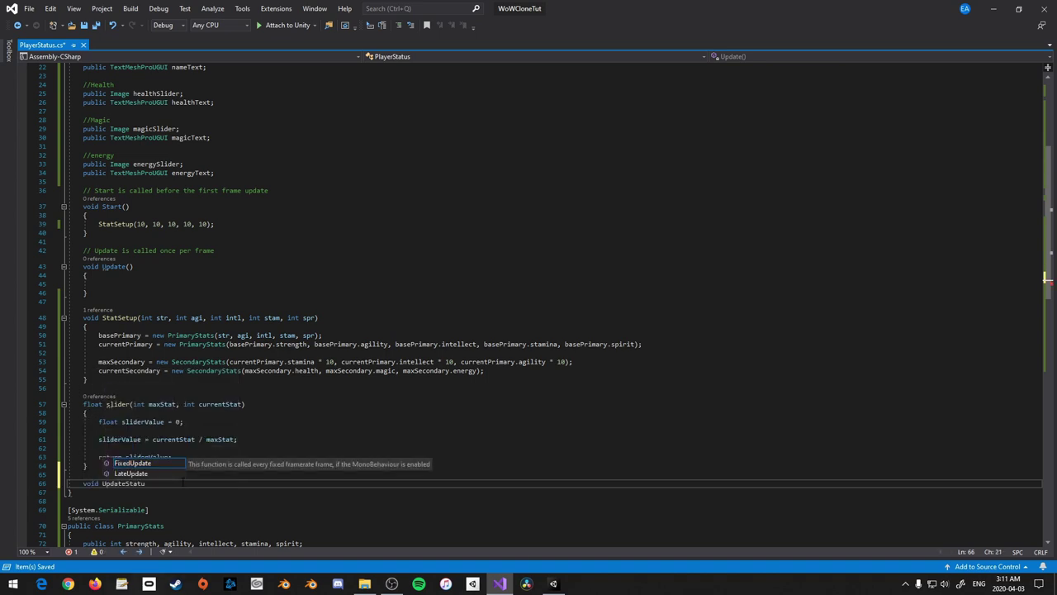
Give UpdateStatus() braces and a //health comment inside
{"action": "key", "text": "Return"}
{"action": "type", "text": "{"}
{"action": "key", "text": "Return"}
{"action": "type", "text": "//health"}
{"action": "key", "text": "Return"}
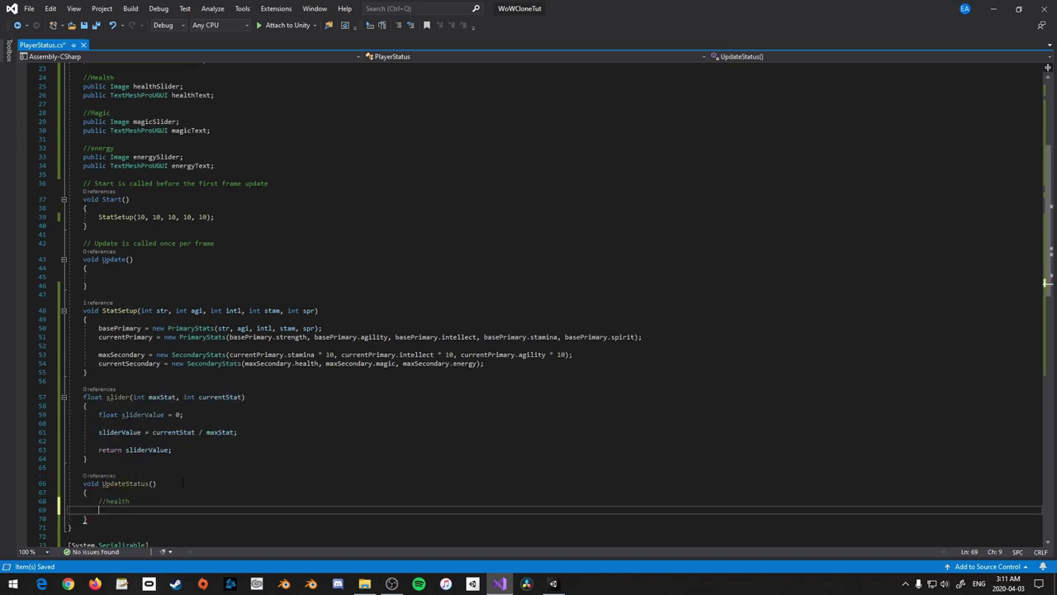
Set the code editor's zoom to 125%
{"action": "scroll", "coordinate": [226, 480], "scroll_direction": "up", "scroll_amount": 2, "text": "ctrl"}
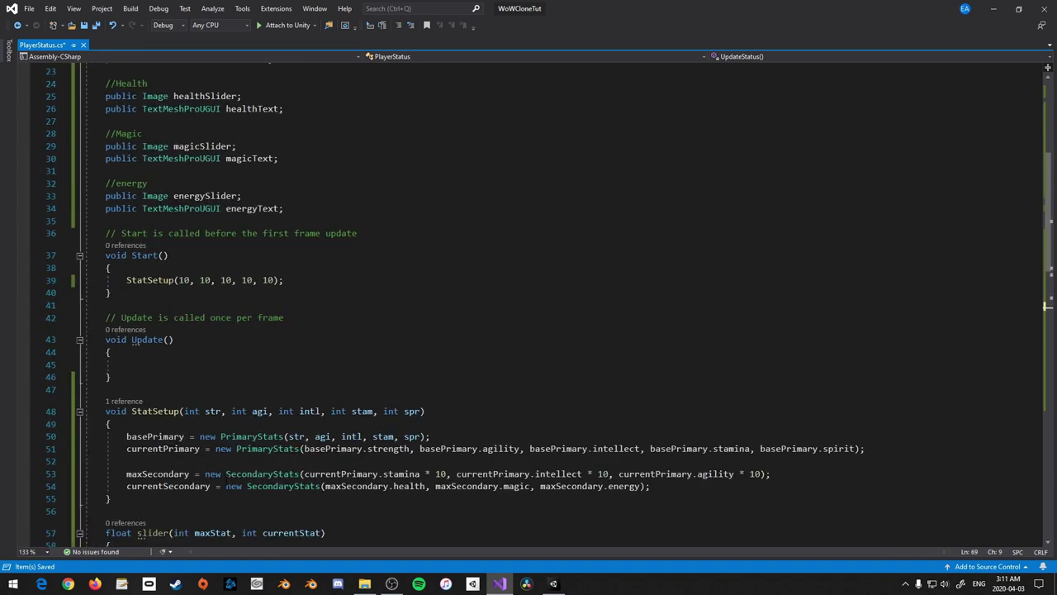
{"action": "left_click", "coordinate": [25, 551]}
{"action": "type", "text": "125"}
{"action": "key", "text": "Return"}
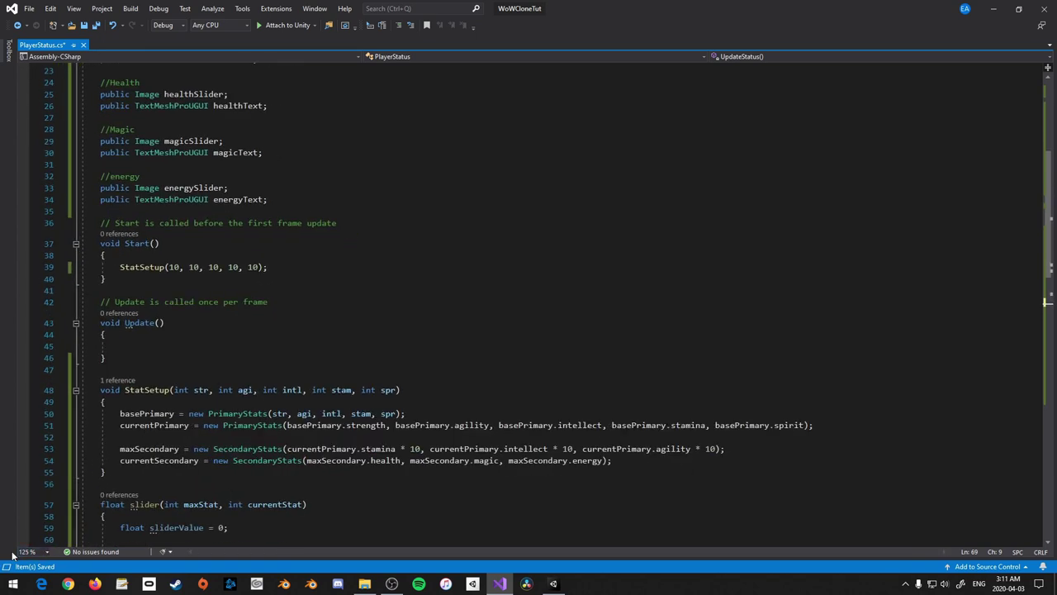
{"action": "scroll", "coordinate": [252, 410], "scroll_direction": "down", "scroll_amount": 7}
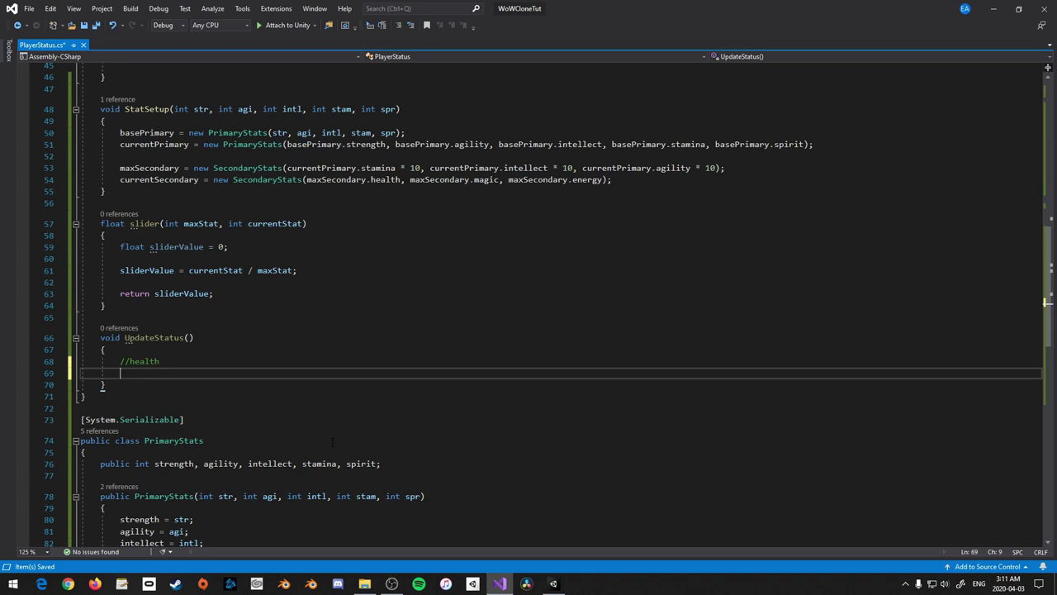
{"action": "key", "text": "alt+Tab"}
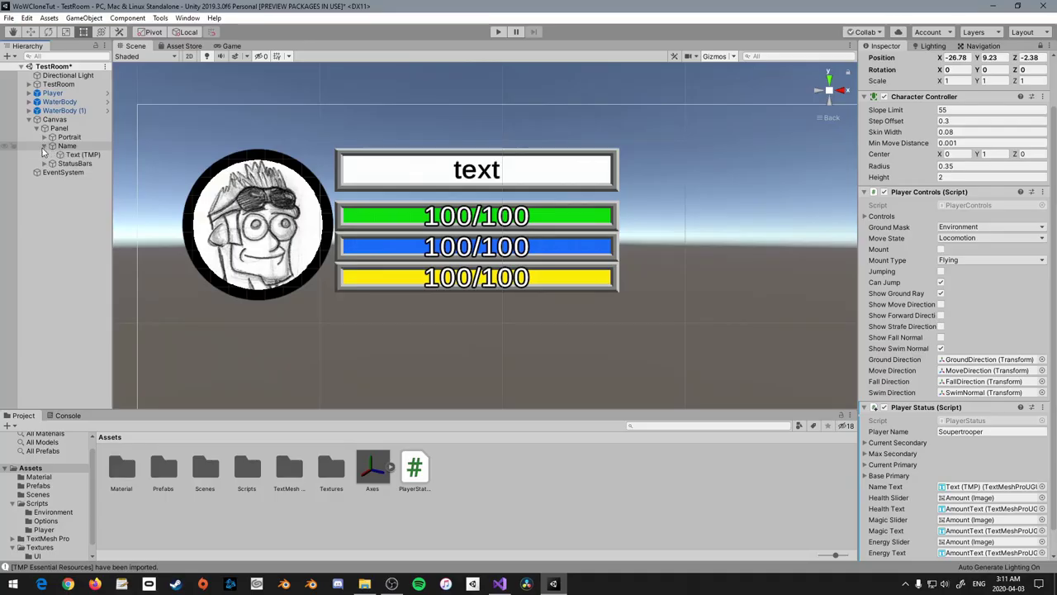
Select HealthBar's Amount object in Unity, then type healthSlider.fillAmount under the //health comment
{"action": "left_click", "coordinate": [36, 128]}
{"action": "left_click", "coordinate": [43, 154]}
{"action": "left_click", "coordinate": [51, 162]}
{"action": "left_click", "coordinate": [80, 172]}
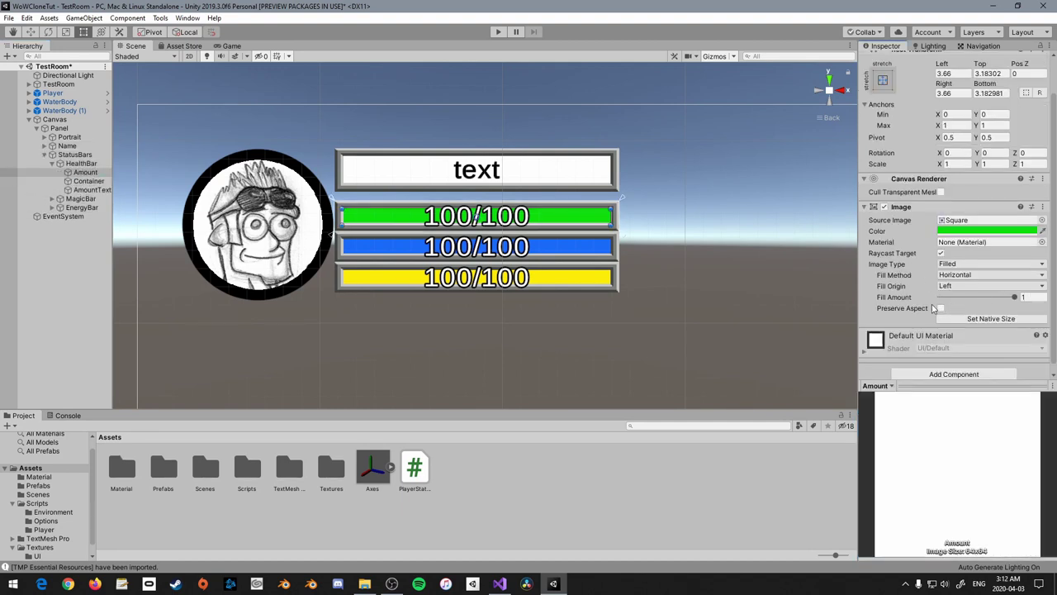
{"action": "left_click", "coordinate": [499, 584]}
{"action": "type", "text": "he"}
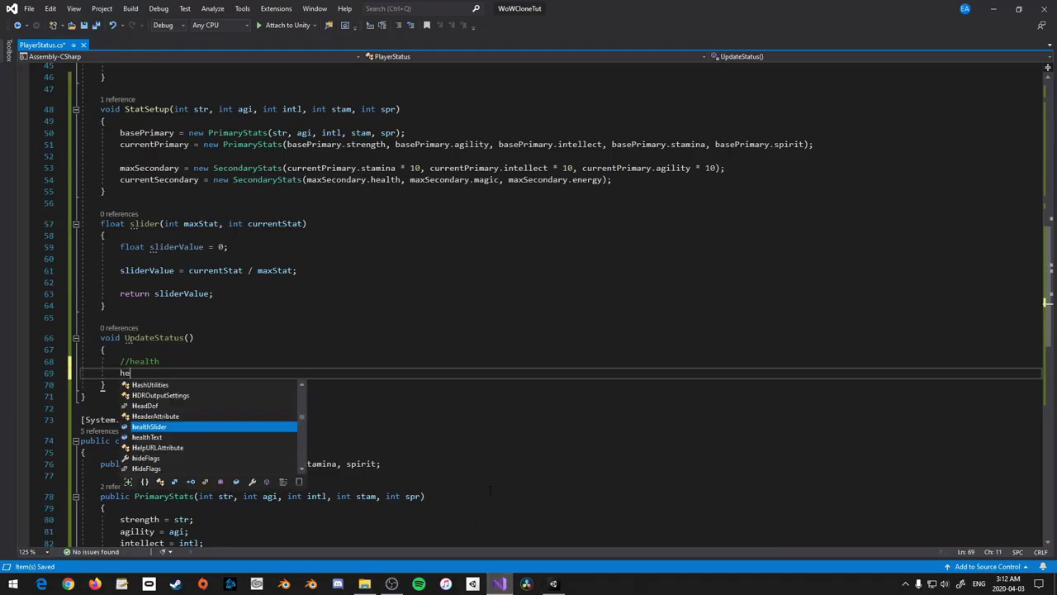
{"action": "type", "text": "althSlider.fillAmount"}
Rename the slider method to Slider and set healthSlider.fillAmount to Slider(maxSecondary.health, currentSecondary.health)
{"action": "key", "text": "Tab"}
{"action": "type", "text": "= "}
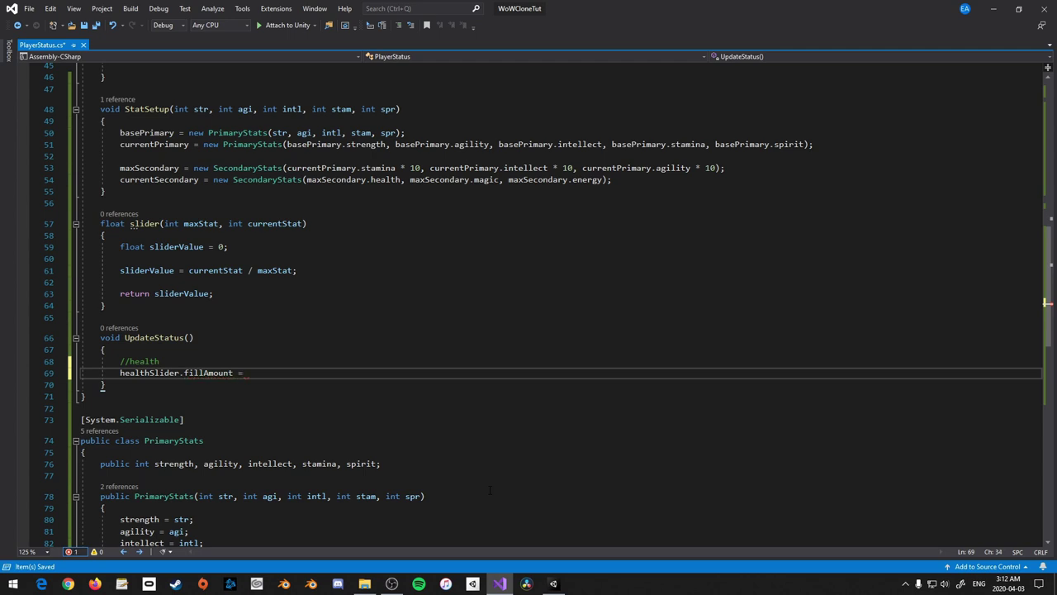
{"action": "type", "text": "slider("}
{"action": "key", "text": "BackSpace"}
{"action": "key", "text": "BackSpace"}
{"action": "key", "text": "BackSpace"}
{"action": "key", "text": "BackSpace"}
{"action": "key", "text": "BackSpace"}
{"action": "key", "text": "BackSpace"}
{"action": "key", "text": "BackSpace"}
{"action": "double_click", "coordinate": [145, 223]}
{"action": "type", "text": "Slider"}
{"action": "left_click", "coordinate": [274, 376]}
{"action": "type", "text": "Slider("}
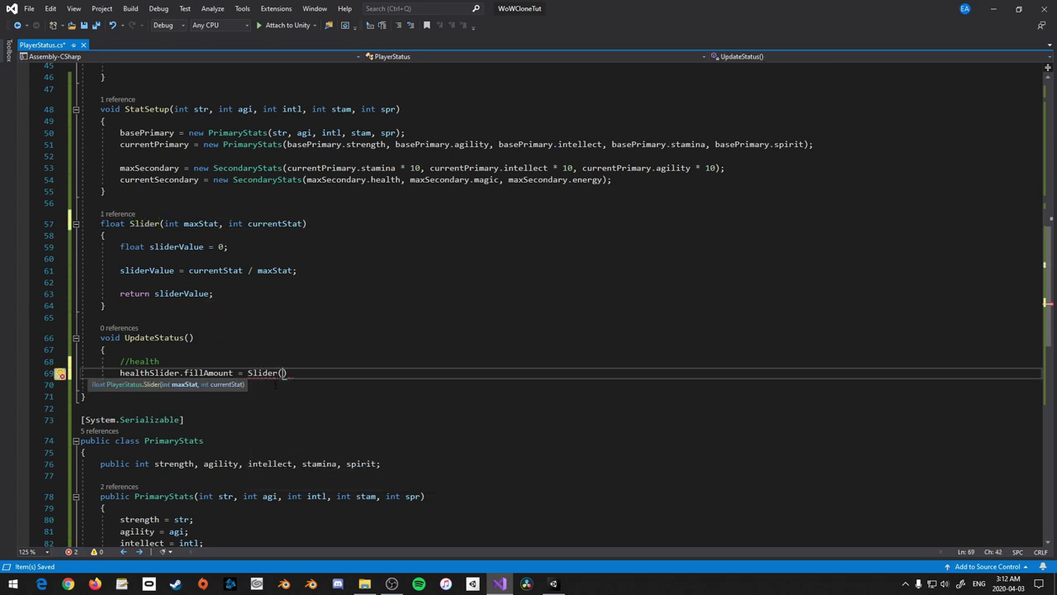
{"action": "type", "text": "maxSecondary.health, "}
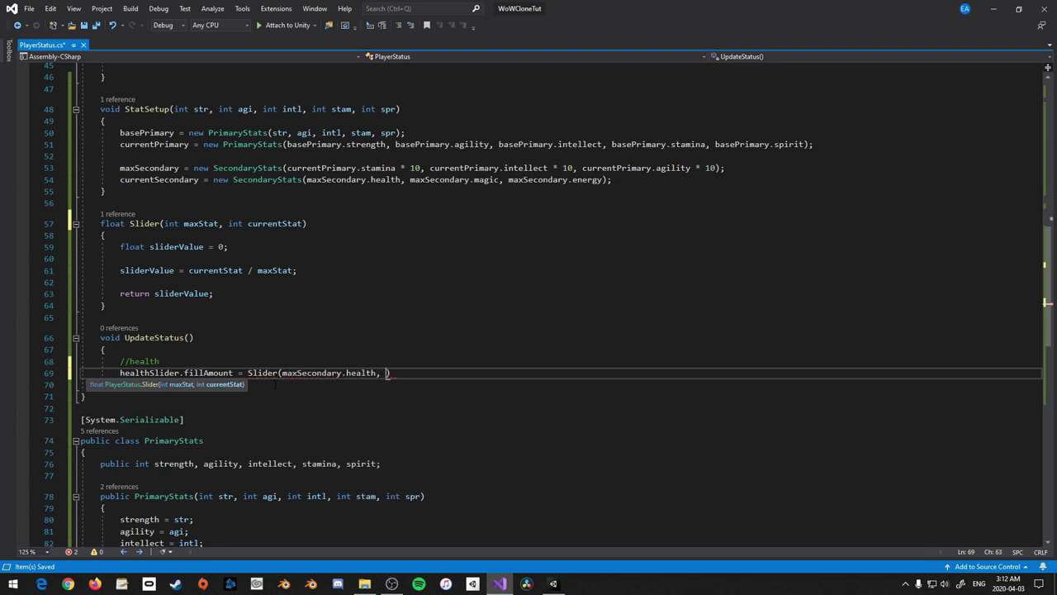
{"action": "type", "text": "currentSecondary.health);"}
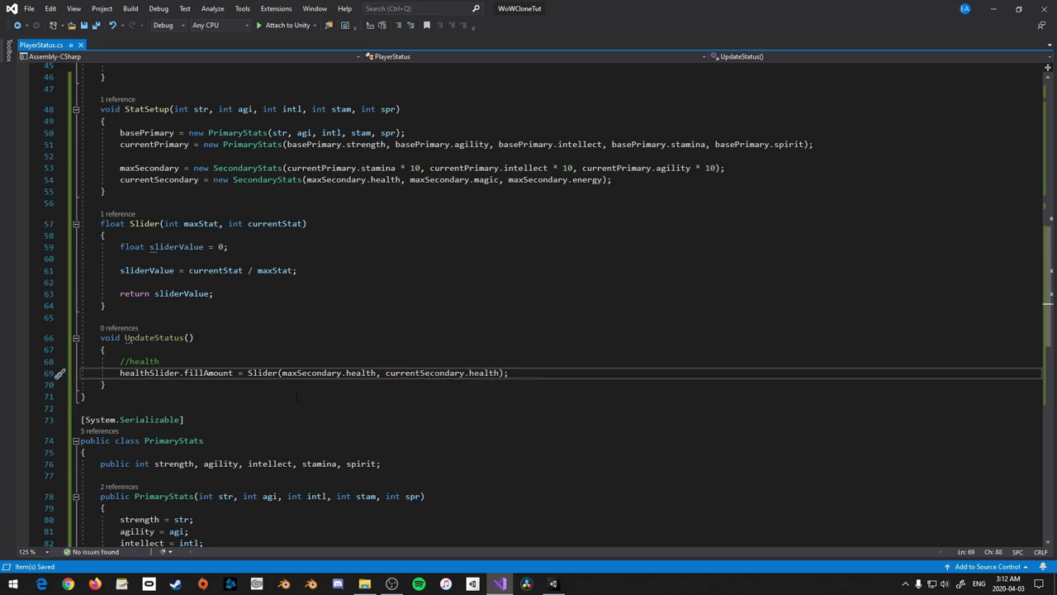
Add healthText.SetText(currentSecondary.health.ToString() + "/" + maxSecondary.health) below the fill line
{"action": "key", "text": "Return"}
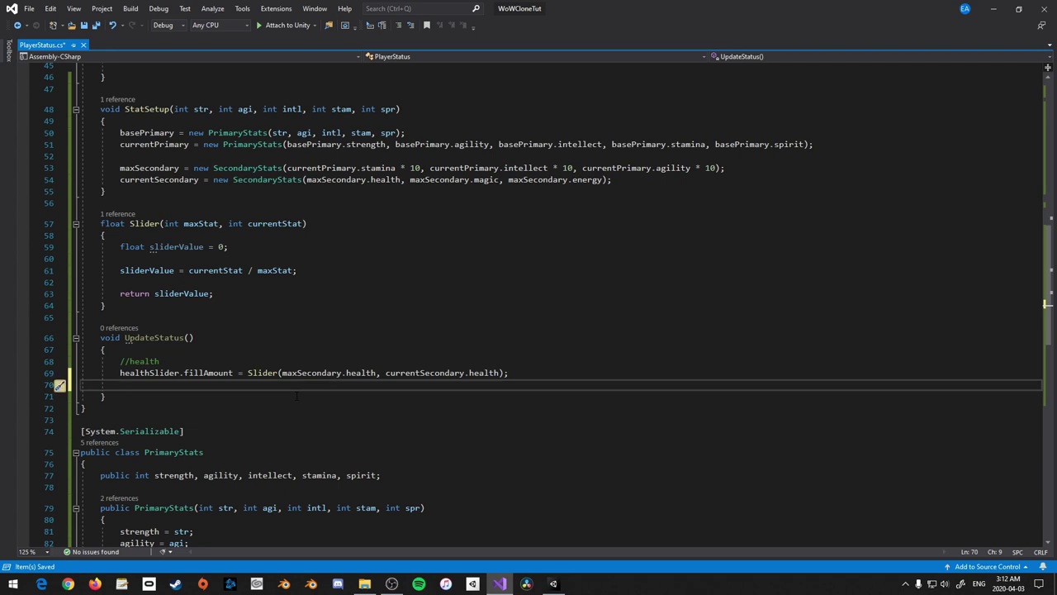
{"action": "type", "text": "healthText"}
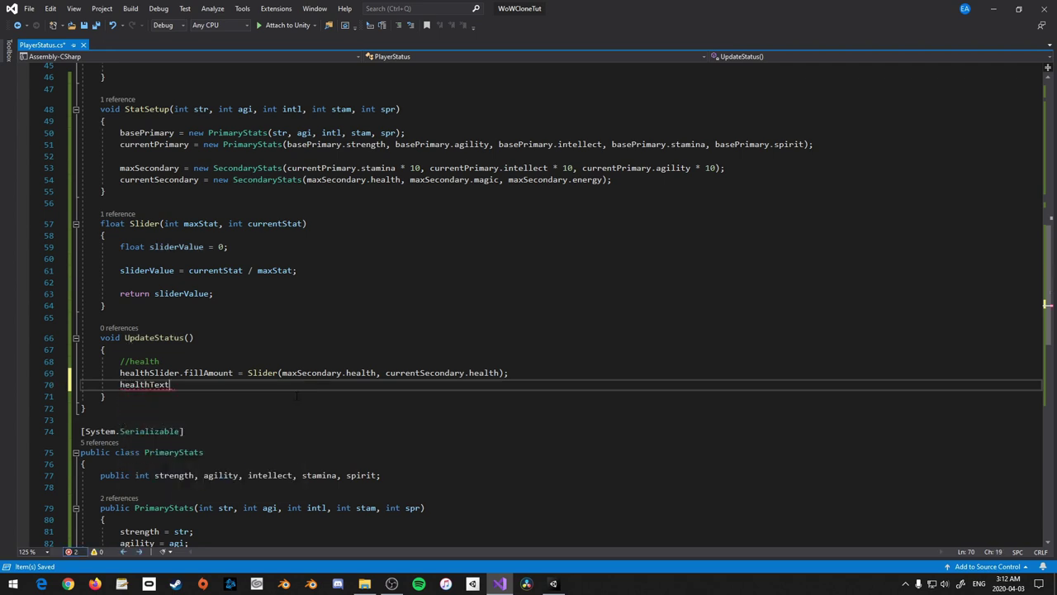
{"action": "type", "text": ".SetText("}
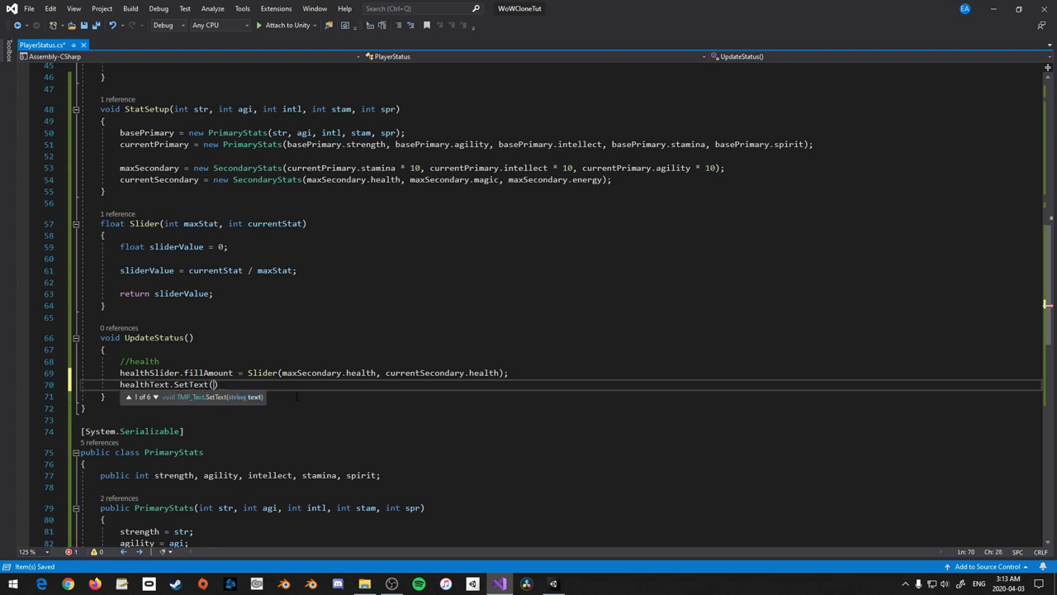
{"action": "type", "text": "cur"}
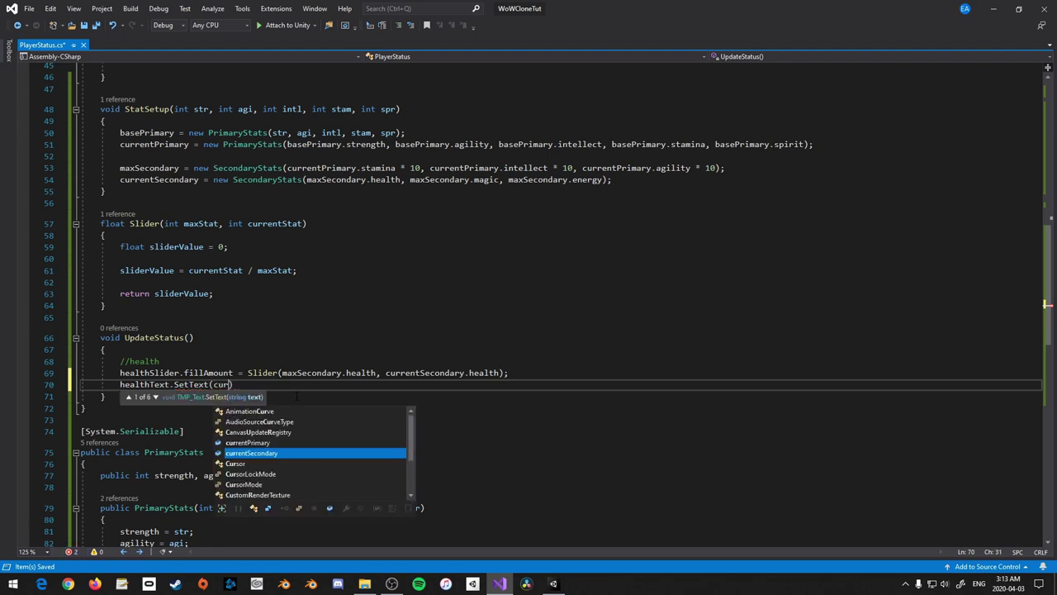
{"action": "key", "text": "Tab"}
{"action": "type", "text": ".h"}
{"action": "key", "text": "Tab"}
{"action": "type", "text": ".To"}
{"action": "key", "text": "Tab"}
{"action": "type", "text": "("}
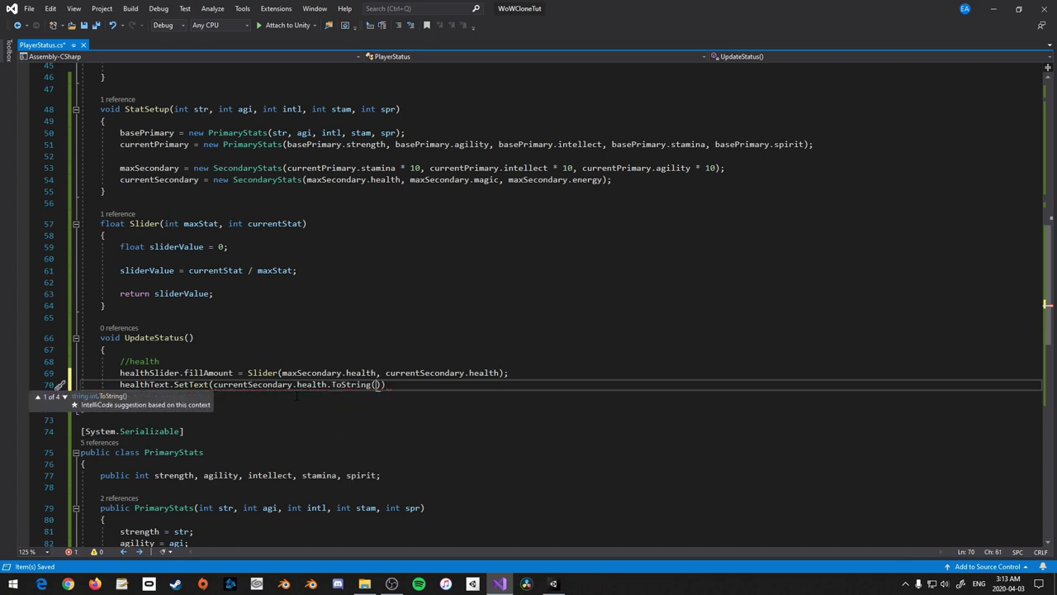
{"action": "type", "text": ") +"}
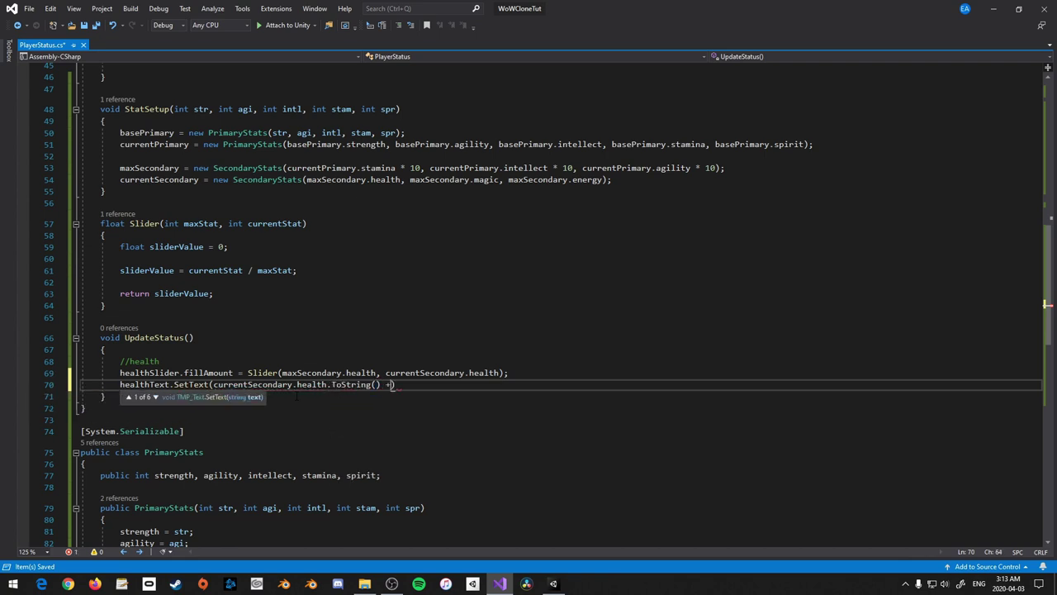
{"action": "type", "text": " \"/\" + max"}
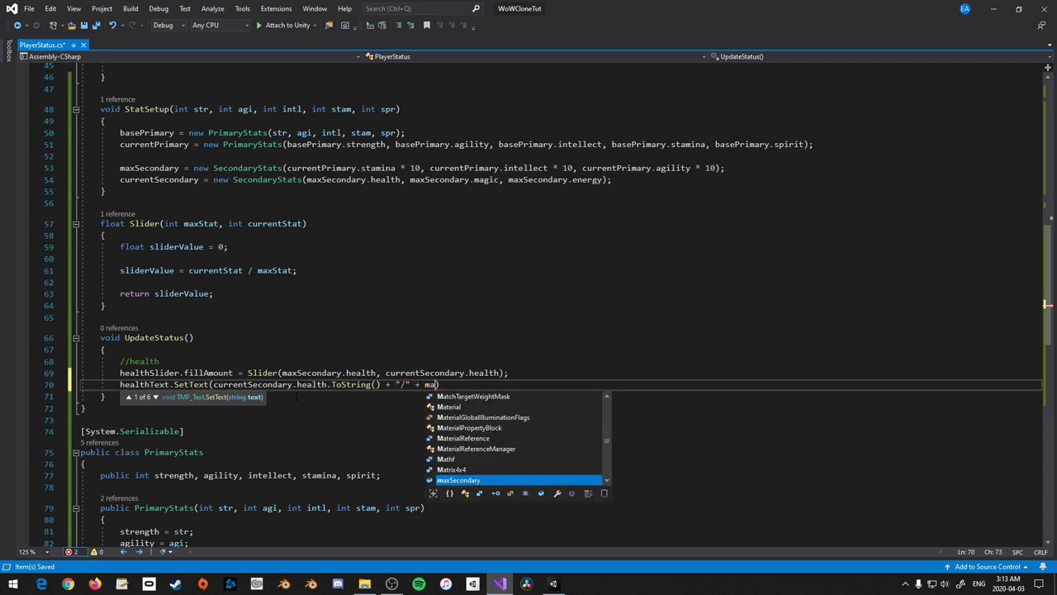
{"action": "key", "text": "Tab"}
{"action": "type", "text": ".hea"}
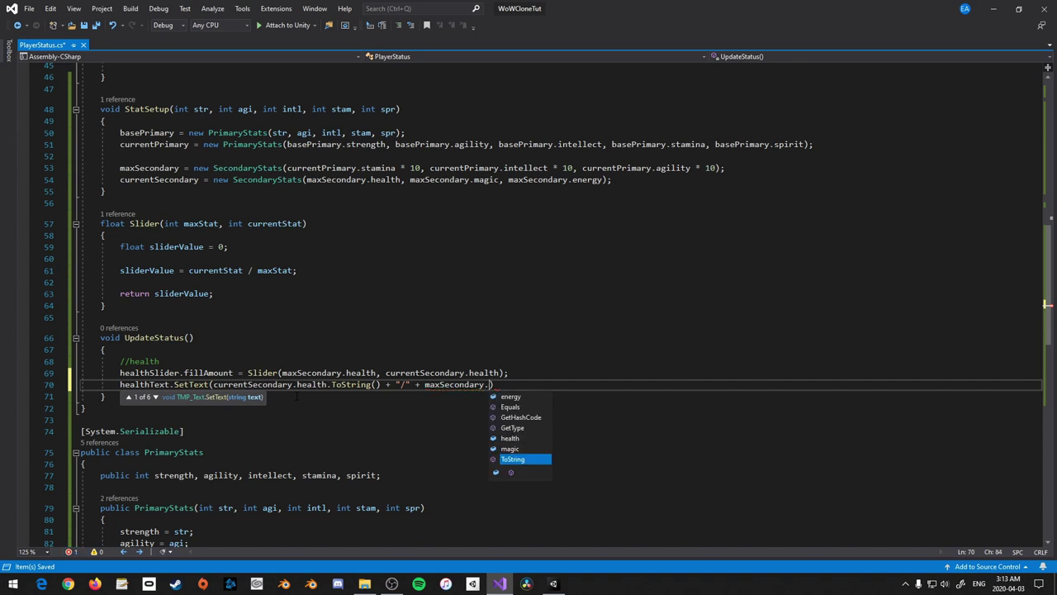
{"action": "type", "text": "lth);"}
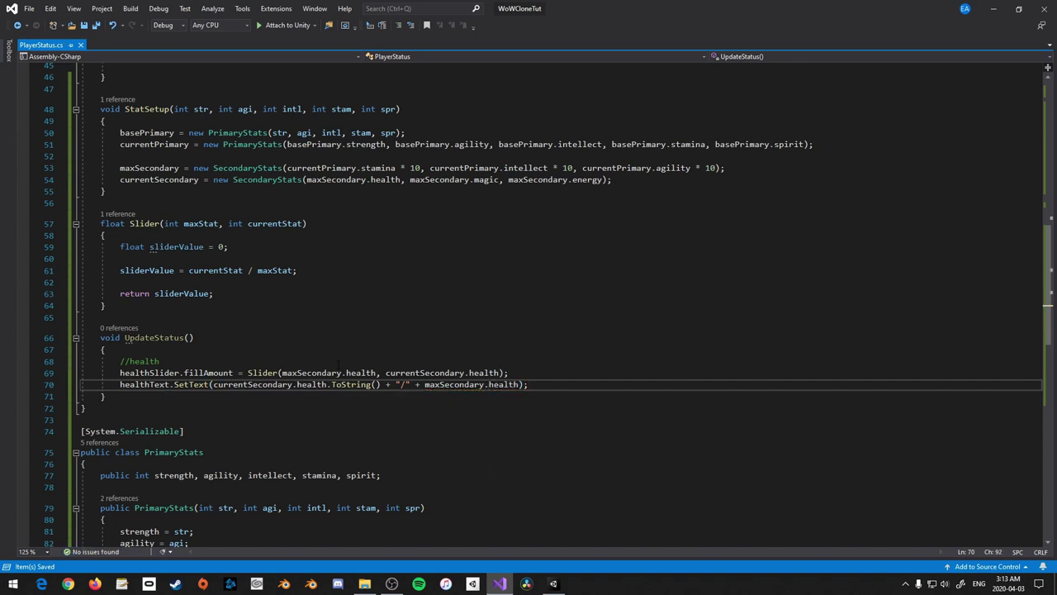
Begin a new void LimitStatValues() method below UpdateStatus
{"action": "left_click", "coordinate": [293, 361]}
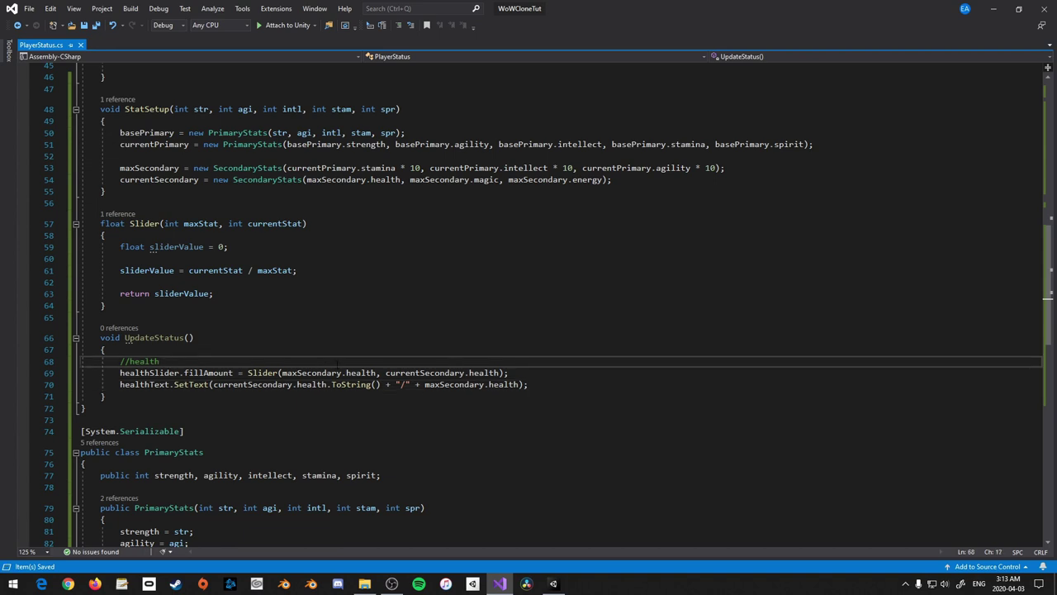
{"action": "key", "text": "Return"}
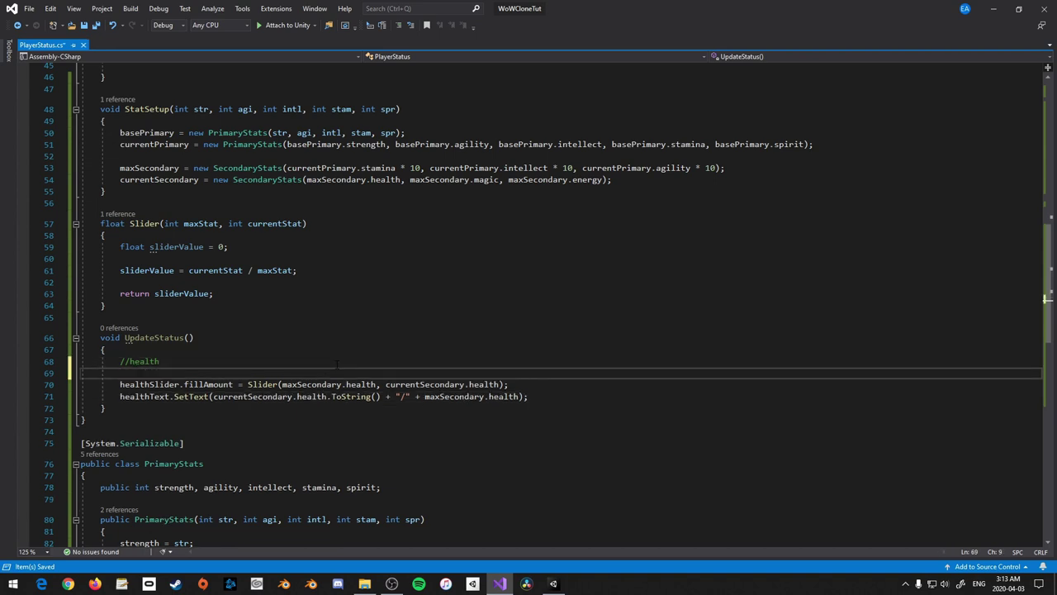
{"action": "key", "text": "ctrl+z"}
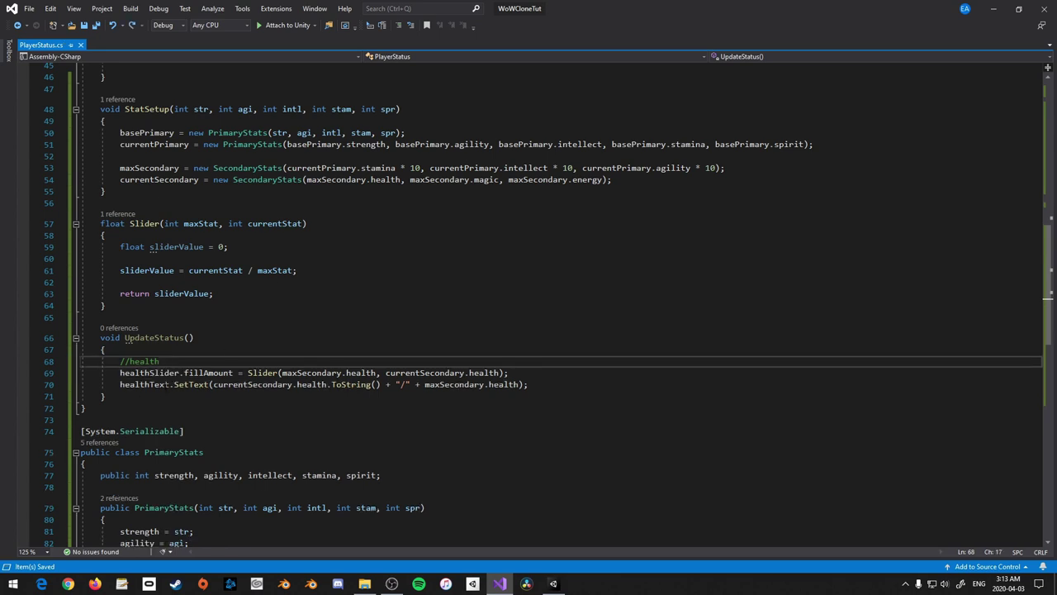
{"action": "left_click", "coordinate": [145, 397]}
{"action": "key", "text": "Return"}
{"action": "key", "text": "Return"}
{"action": "type", "text": "void Limit"}
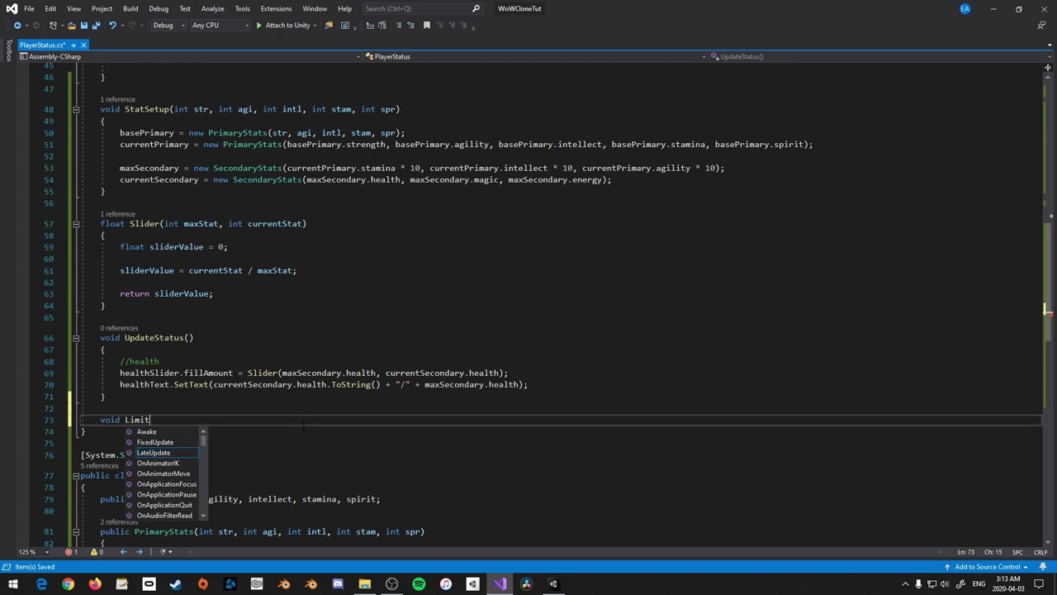
{"action": "type", "text": "StatValues"}
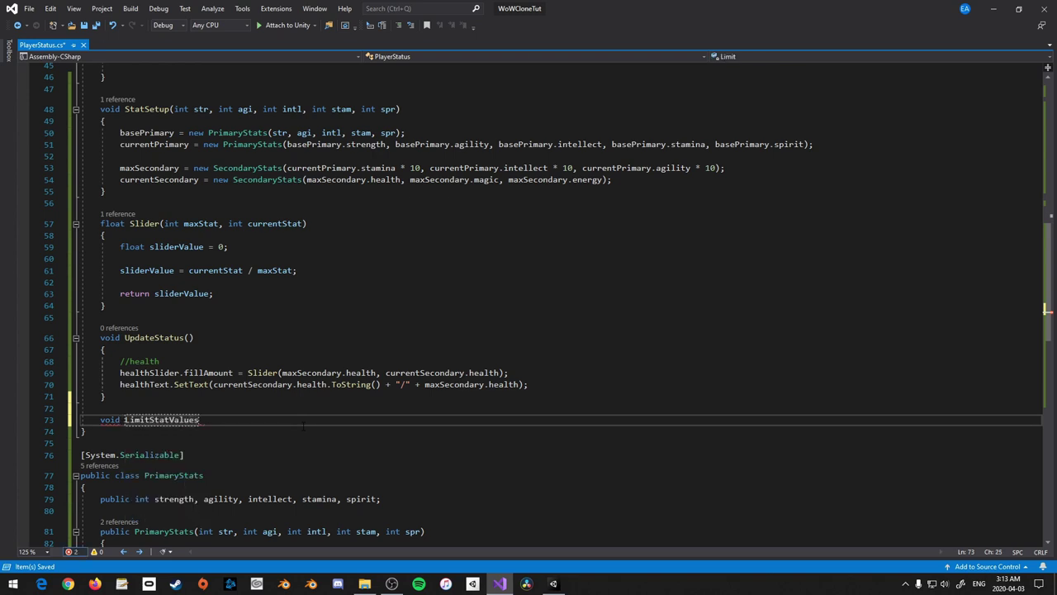
{"action": "type", "text": "()"}
In LimitStatValues, clamp currentSecondary.health between 0 and maxSecondary.health with Mathf.Clamp
{"action": "key", "text": "Return"}
{"action": "type", "text": "{"}
{"action": "key", "text": "Return"}
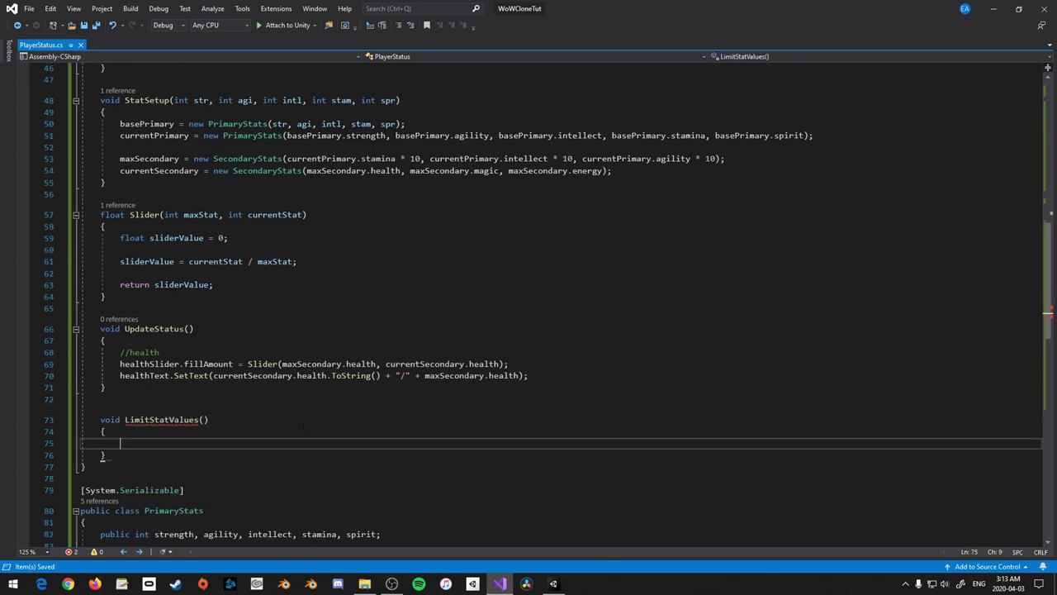
{"action": "scroll", "coordinate": [357, 424], "scroll_direction": "down", "scroll_amount": 1}
{"action": "type", "text": "cur"}
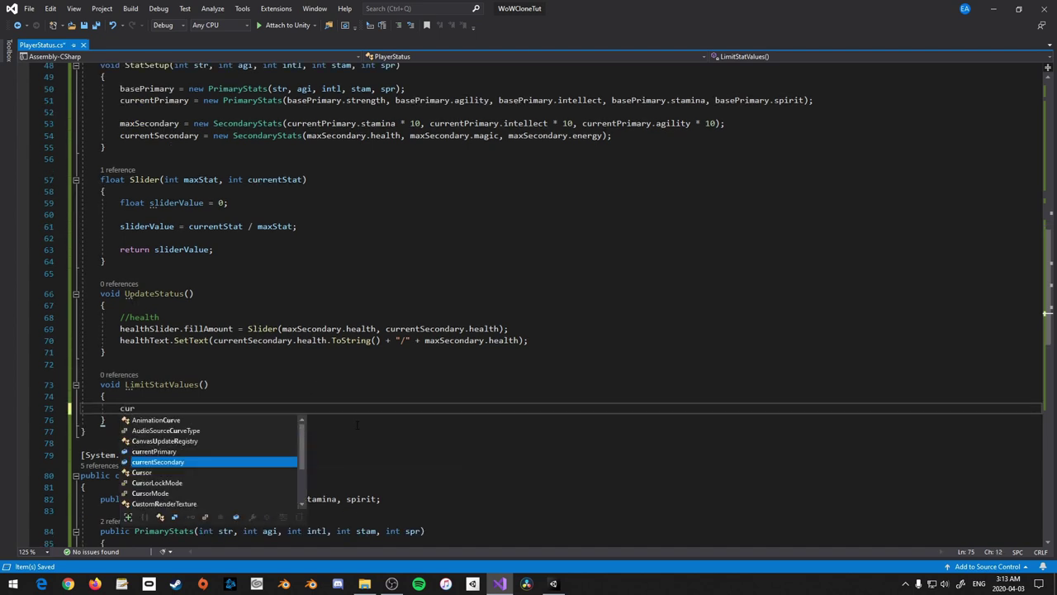
{"action": "key", "text": "Tab"}
{"action": "type", "text": ".h"}
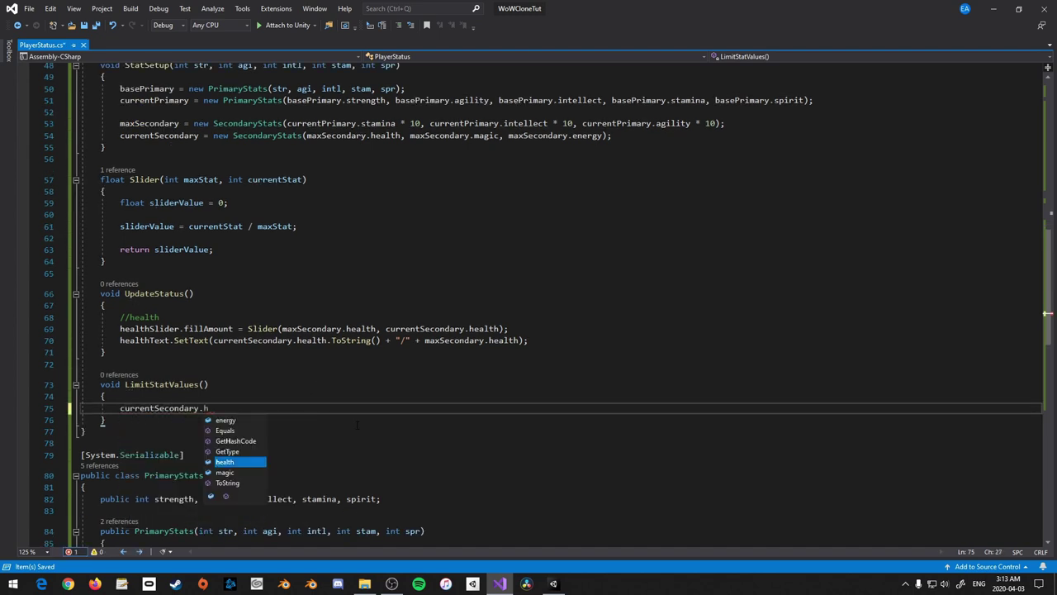
{"action": "type", "text": "ealth = Mathf.Clamp"}
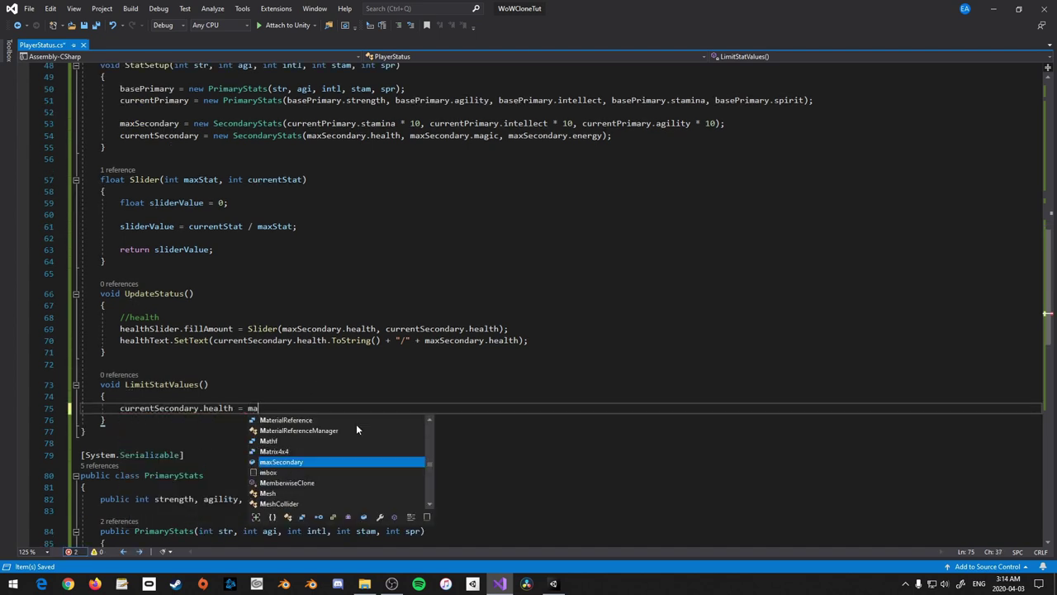
{"action": "type", "text": "(cur"}
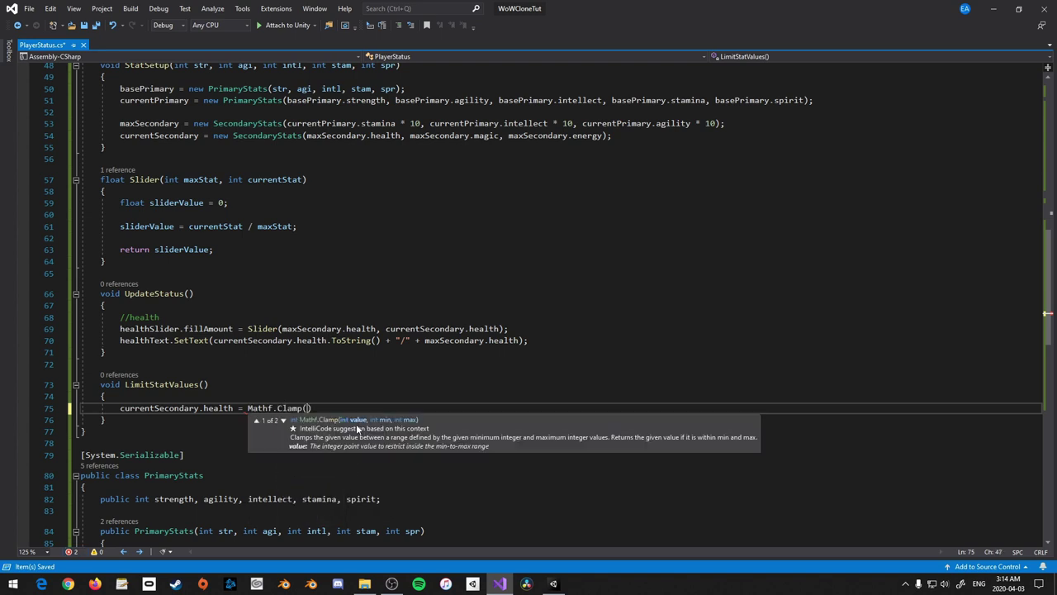
{"action": "key", "text": "Tab"}
{"action": "type", "text": ".health, 0"}
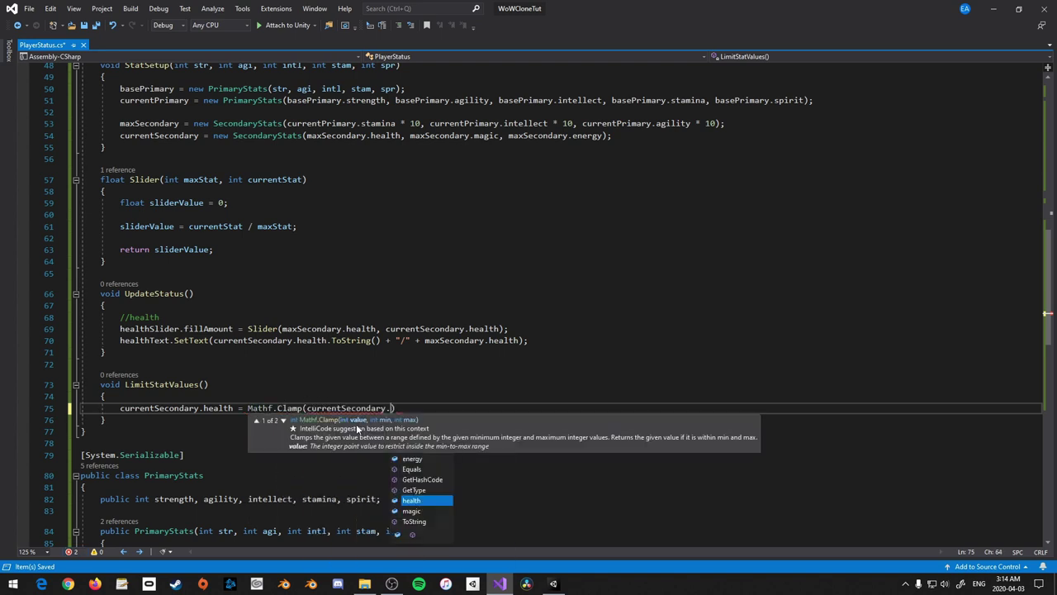
{"action": "type", "text": ", m"}
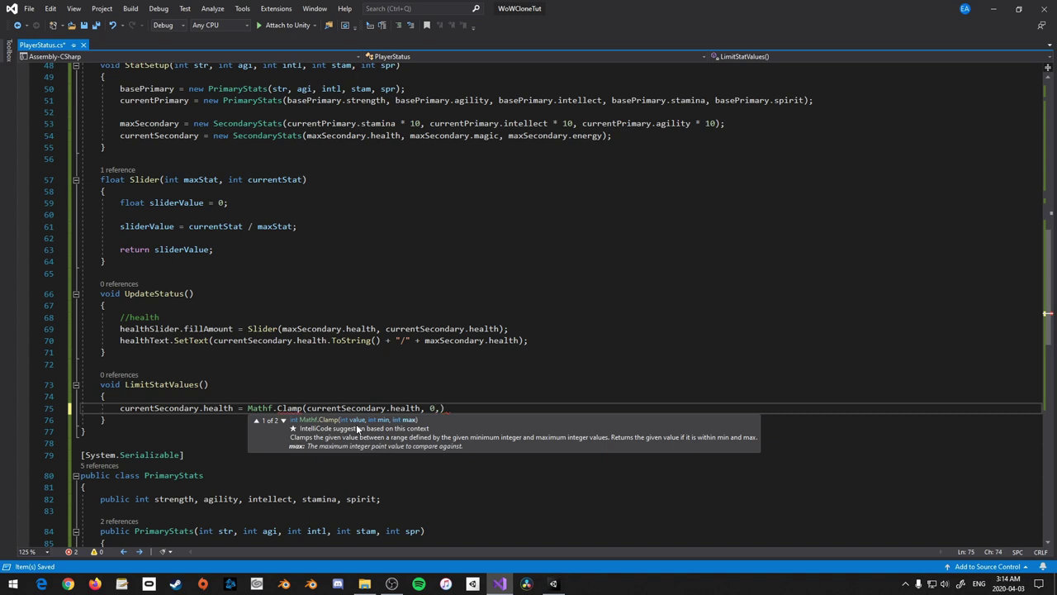
{"action": "type", "text": "axSecondary.he"}
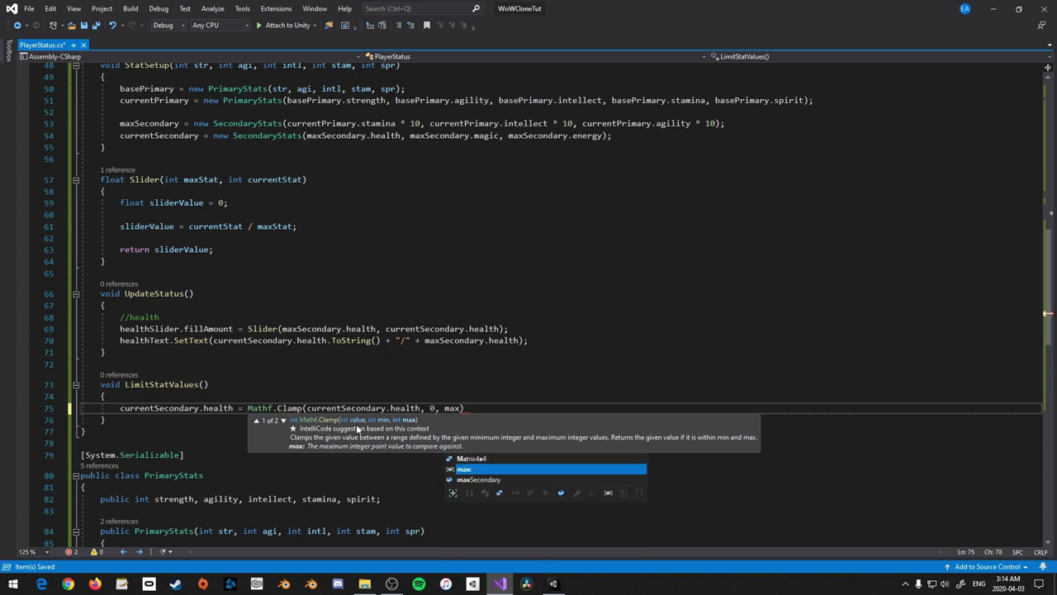
{"action": "key", "text": "Tab"}
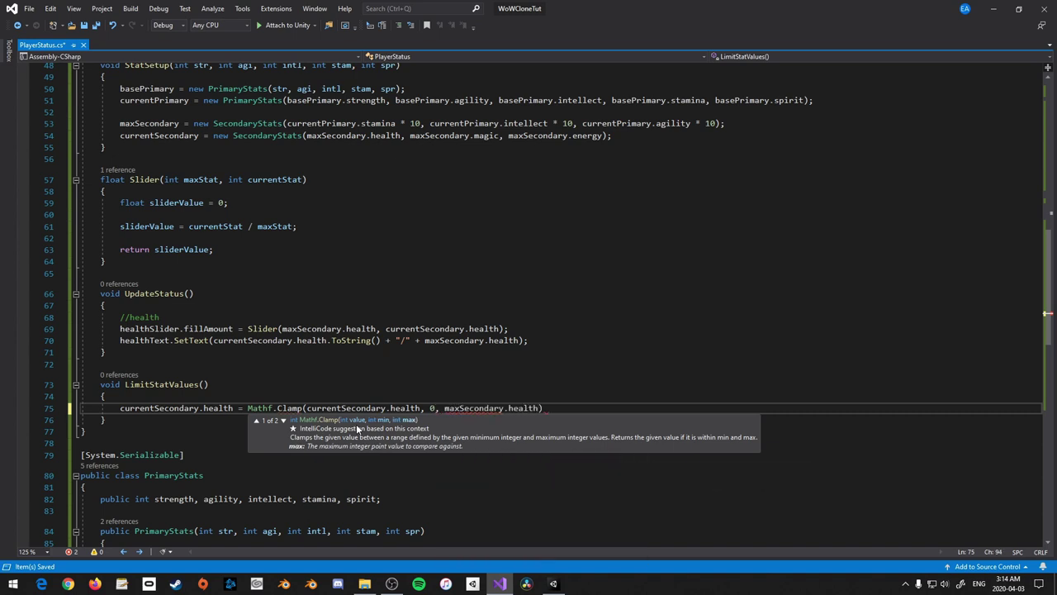
{"action": "type", "text": ");"}
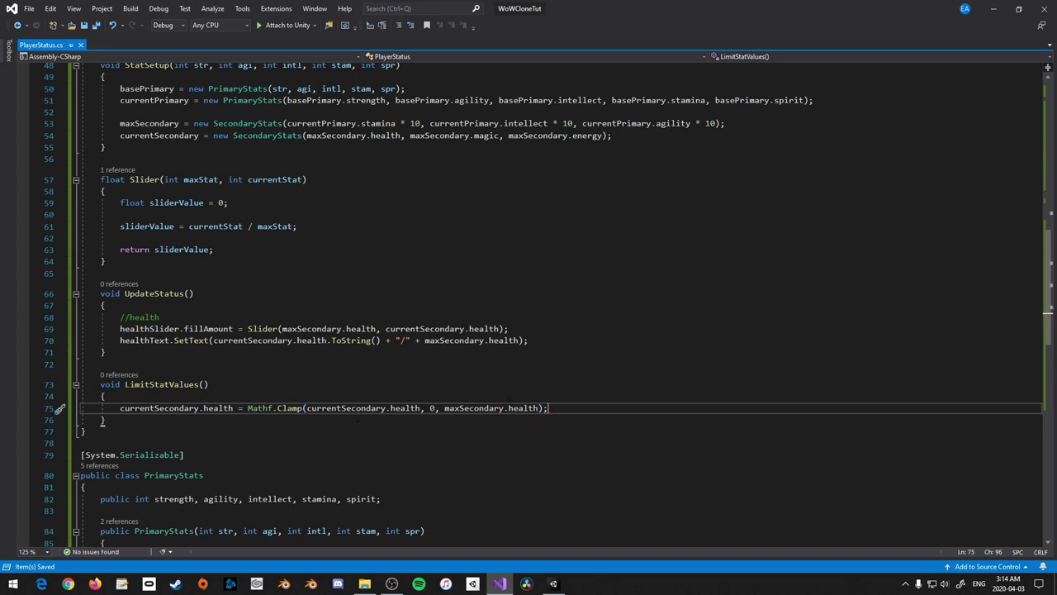
Duplicate the health clamp line twice below itself
{"action": "key", "text": "shift+Home"}
{"action": "key", "text": "shift+Home"}
{"action": "key", "text": "ctrl+c"}
{"action": "key", "text": "End"}
{"action": "key", "text": "Return"}
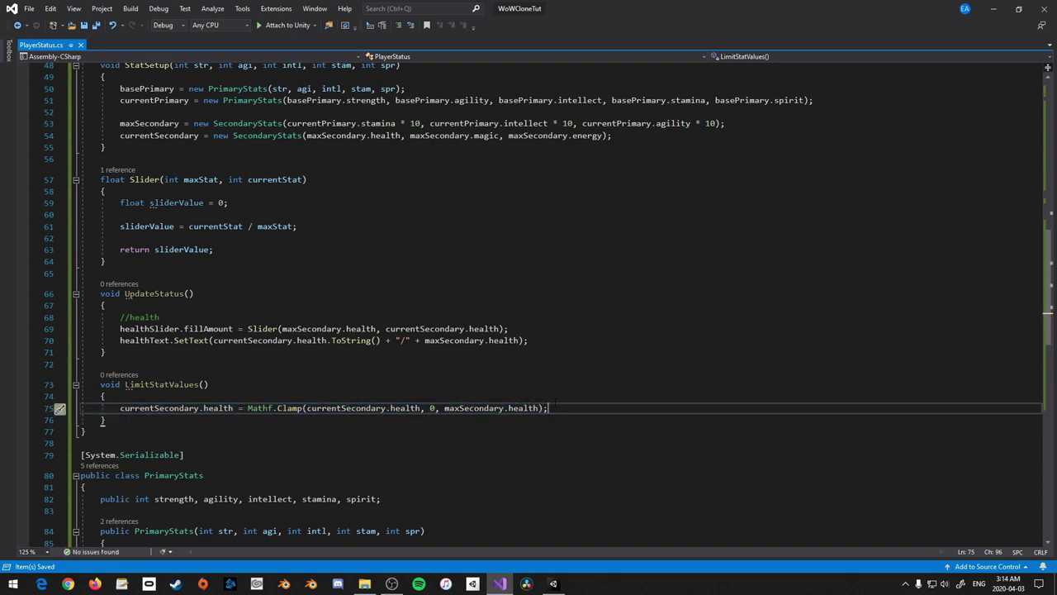
{"action": "key", "text": "ctrl+v"}
{"action": "key", "text": "Return"}
{"action": "key", "text": "ctrl+v"}
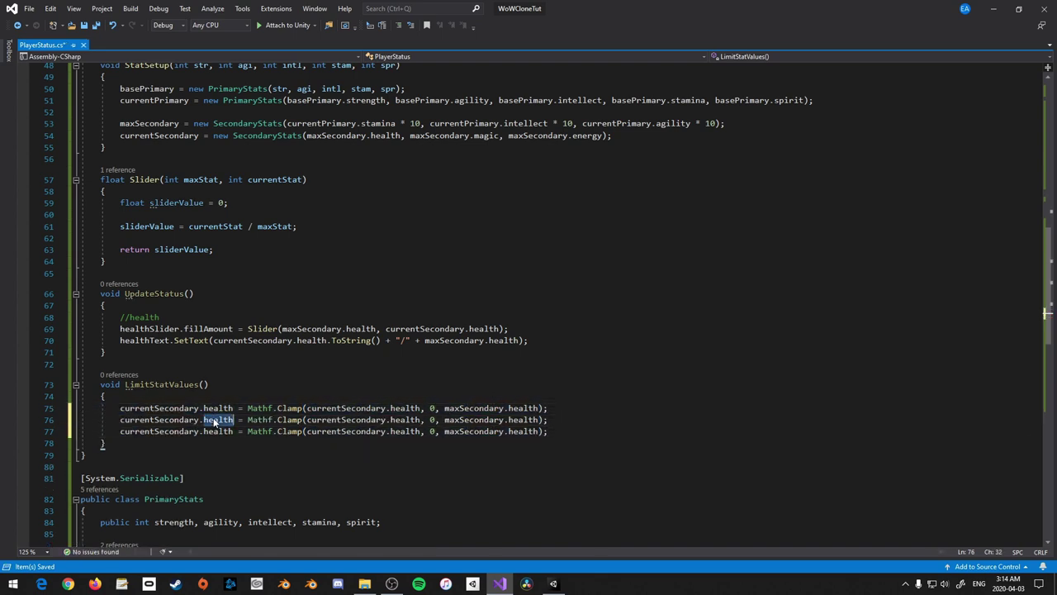
Change the two copies to clamp magic and energy instead of health
{"action": "double_click", "coordinate": [218, 420]}
{"action": "type", "text": "magic"}
{"action": "double_click", "coordinate": [404, 419]}
{"action": "type", "text": "magic"}
{"action": "double_click", "coordinate": [520, 420]}
{"action": "type", "text": "magic"}
{"action": "double_click", "coordinate": [218, 431]}
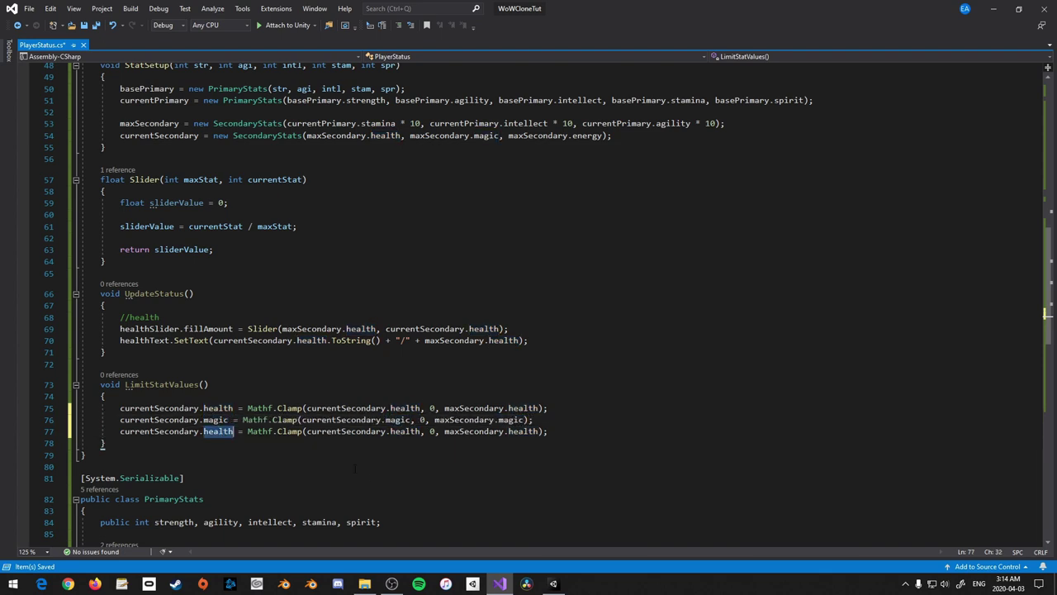
{"action": "type", "text": "energy"}
{"action": "double_click", "coordinate": [404, 431]}
{"action": "type", "text": "energy"}
{"action": "double_click", "coordinate": [522, 431]}
{"action": "type", "text": "energy"}
Call LimitStatValues(); from the Update method
{"action": "left_click_drag", "start_coordinate": [209, 384], "coordinate": [125, 385]}
{"action": "scroll", "coordinate": [172, 384], "scroll_direction": "up", "scroll_amount": 6}
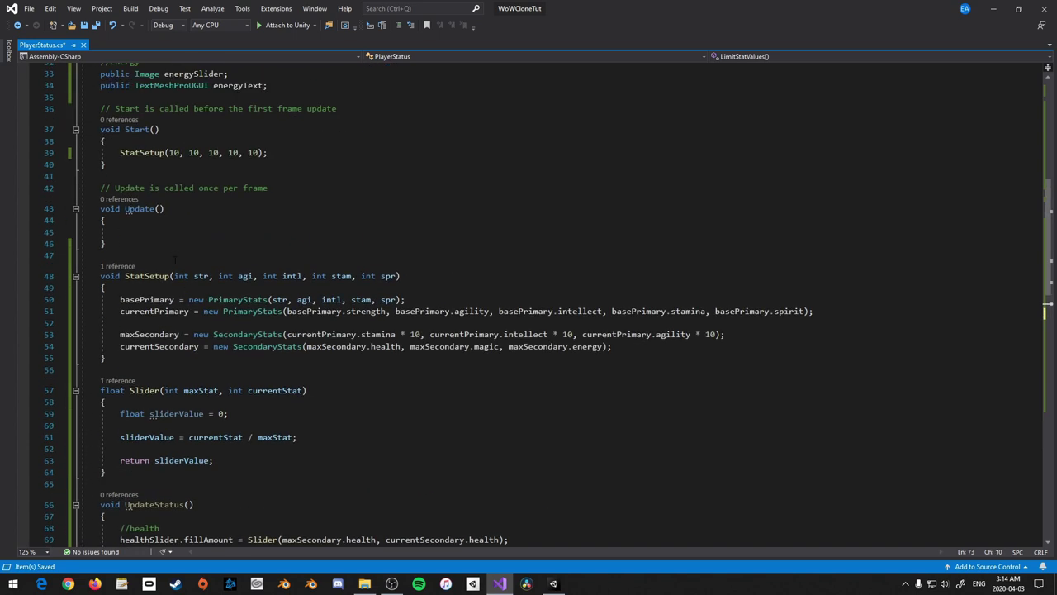
{"action": "left_click", "coordinate": [171, 231]}
{"action": "key", "text": "ctrl+v"}
{"action": "type", "text": ";"}
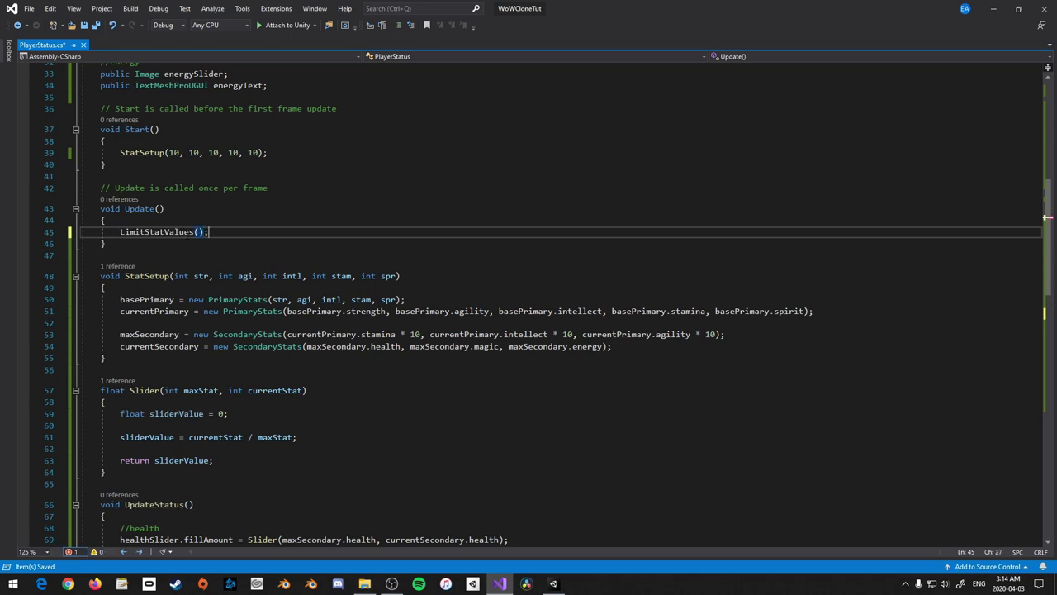
{"action": "scroll", "coordinate": [189, 232], "scroll_direction": "down", "scroll_amount": 2}
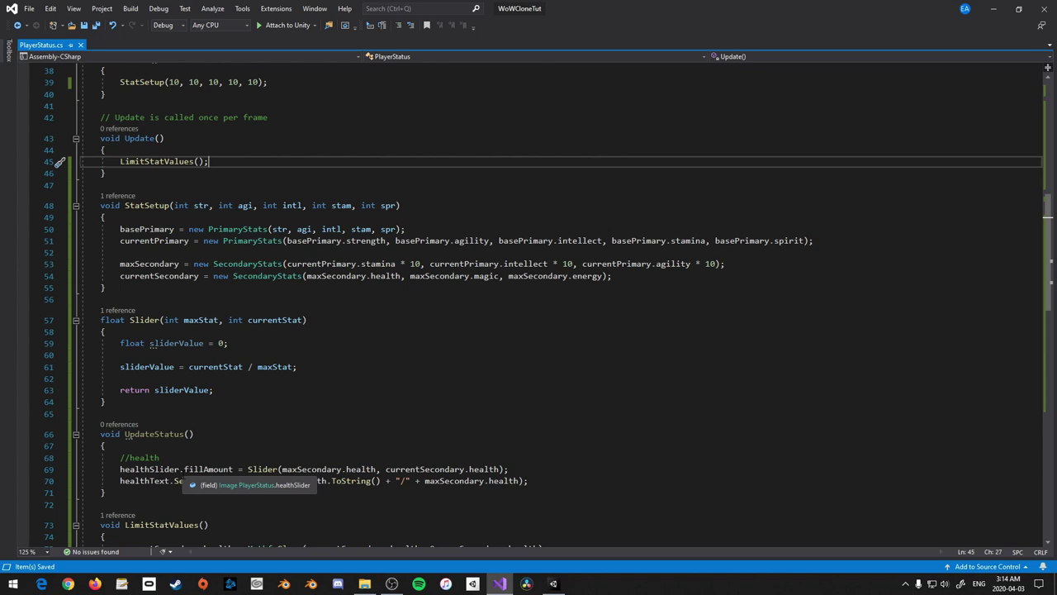
{"action": "scroll", "coordinate": [446, 388], "scroll_direction": "down", "scroll_amount": 2}
{"action": "left_click", "coordinate": [446, 376]}
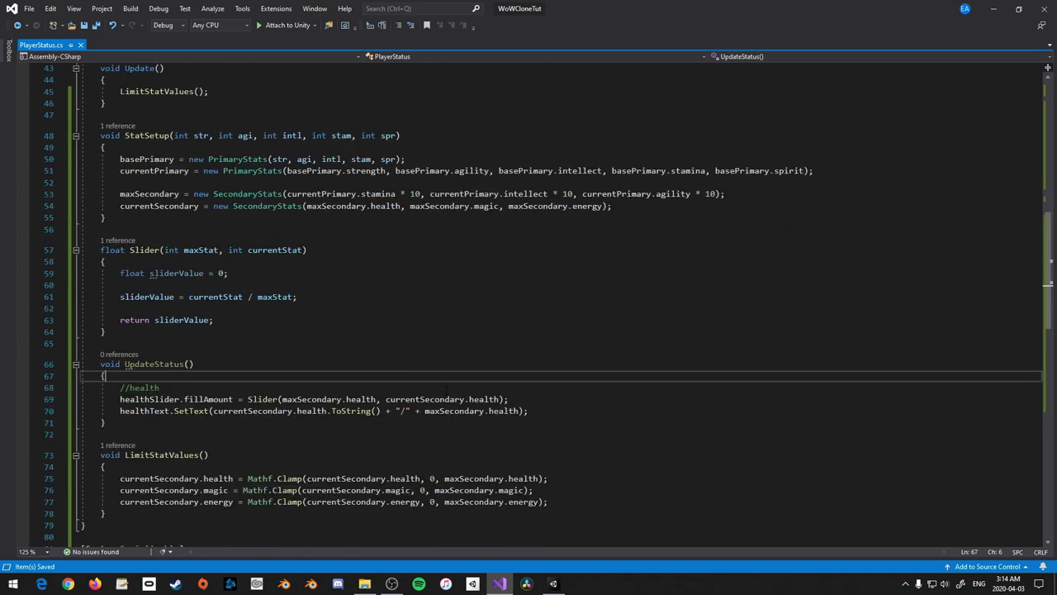
Duplicate the //health block in UpdateStatus twice
{"action": "left_click", "coordinate": [537, 411], "text": "shift"}
{"action": "key", "text": "ctrl+c"}
{"action": "key", "text": "Return"}
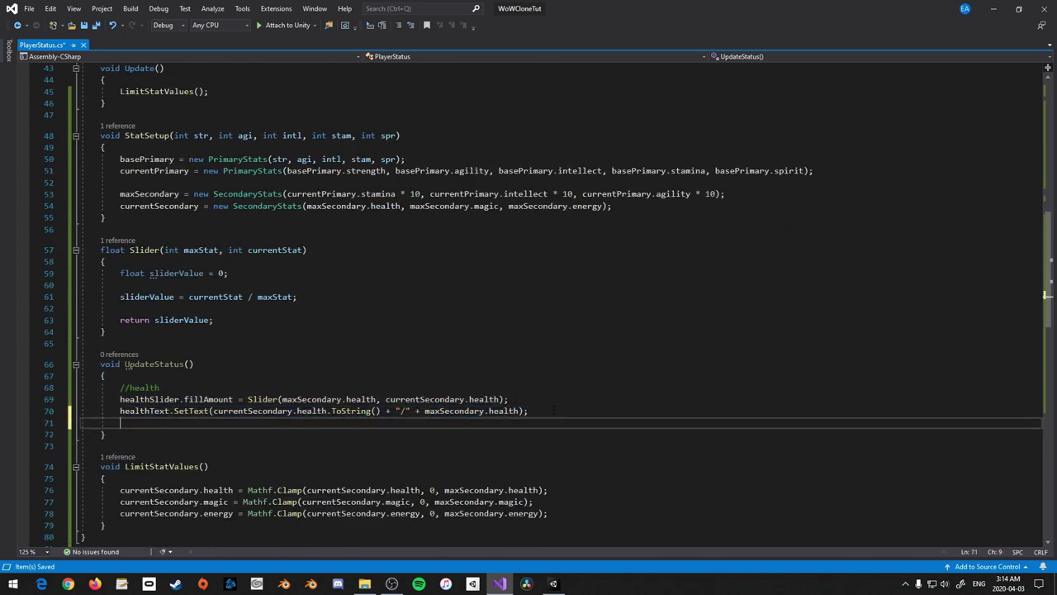
{"action": "key", "text": "ctrl+v"}
{"action": "key", "text": "Return"}
{"action": "key", "text": "ctrl+v"}
{"action": "scroll", "coordinate": [548, 302], "scroll_direction": "down", "scroll_amount": 2}
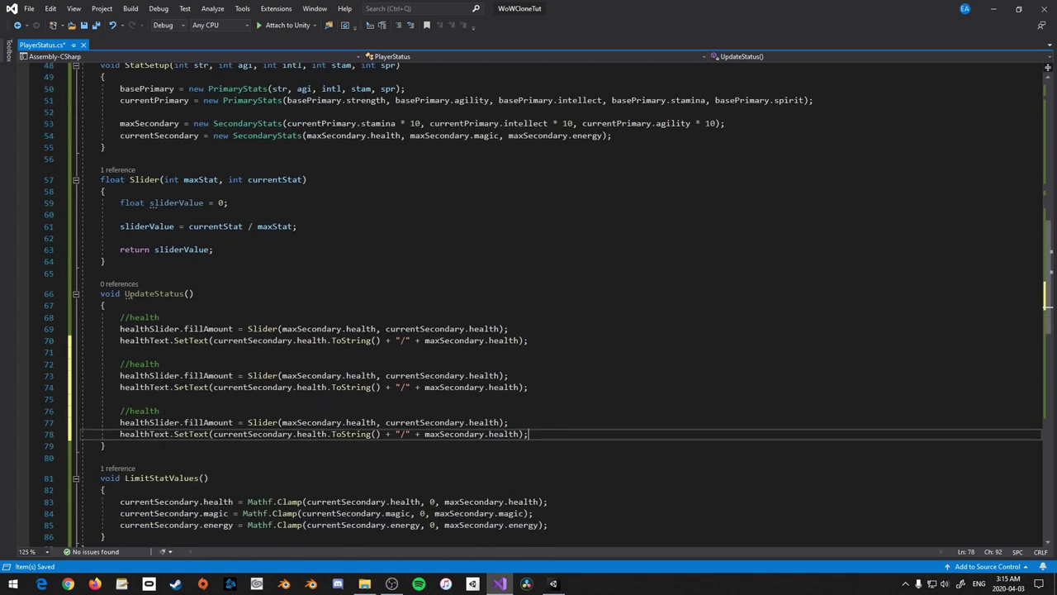
Make the first copy fill magicSlider from Slider(maxSecondary.magic, currentSecondary.magic) and show current magic
{"action": "double_click", "coordinate": [145, 375]}
{"action": "type", "text": "mag"}
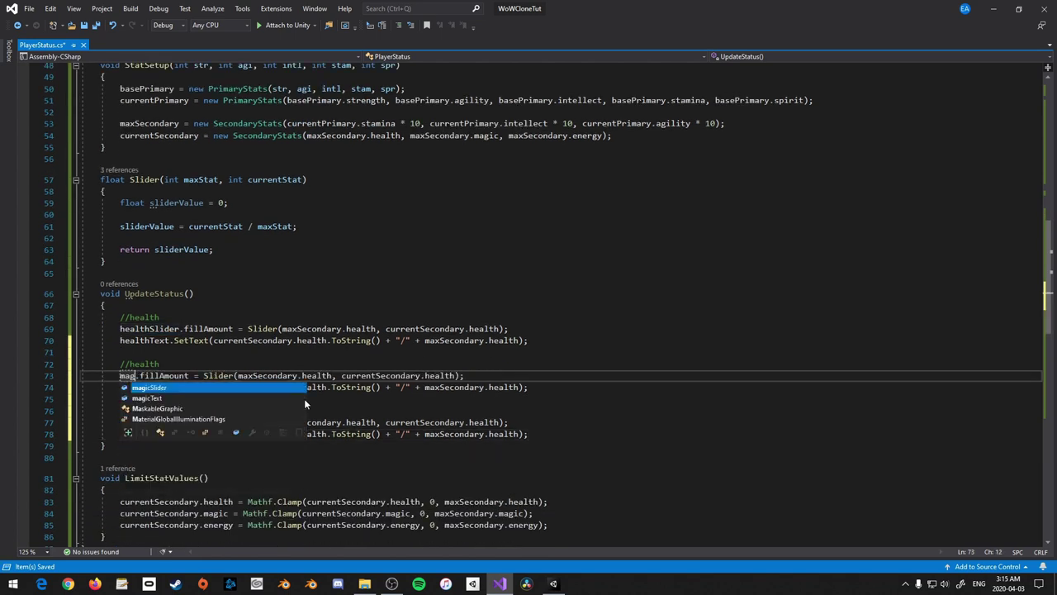
{"action": "key", "text": "Tab"}
{"action": "double_click", "coordinate": [359, 375]}
{"action": "type", "text": "mag"}
{"action": "key", "text": "Tab"}
{"action": "double_click", "coordinate": [475, 375]}
{"action": "type", "text": "magic"}
{"action": "left_click", "coordinate": [489, 387]}
{"action": "double_click", "coordinate": [313, 387]}
{"action": "key", "text": "ctrl+v"}
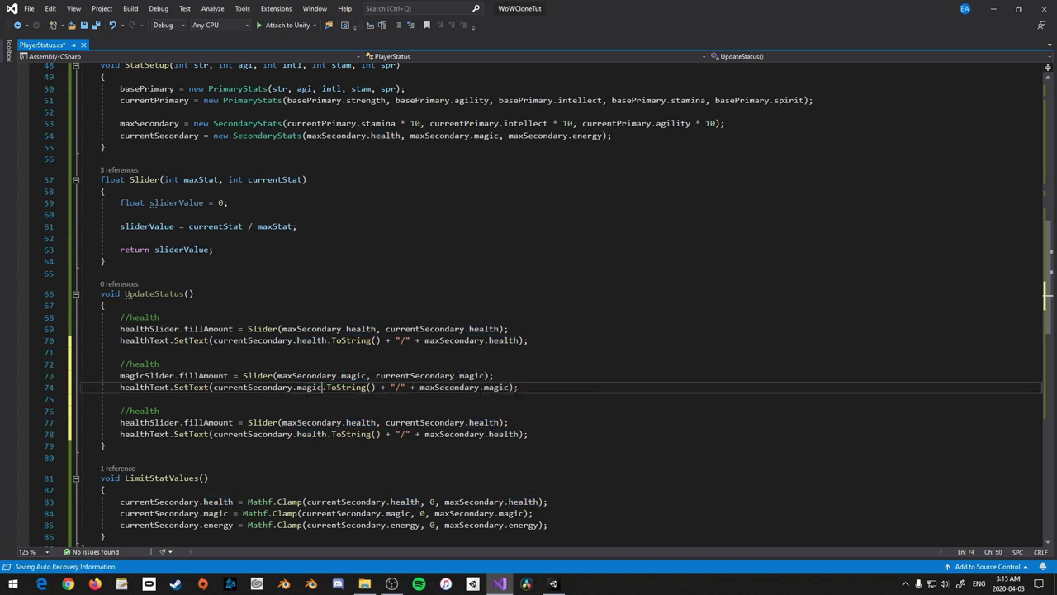
{"action": "type", "text": ".ToString"}
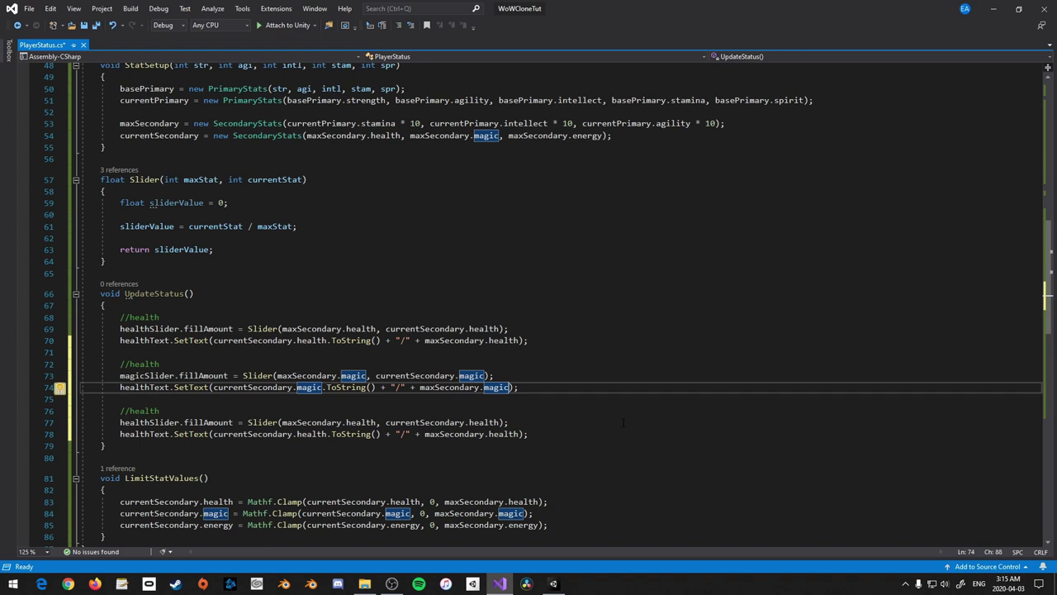
{"action": "type", "text": "()"}
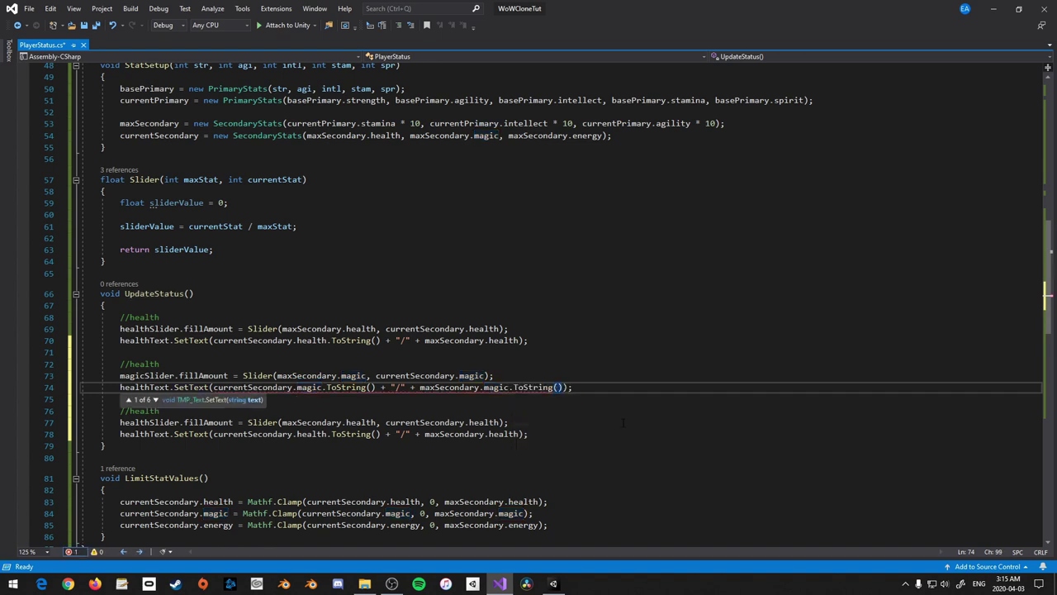
Append .ToString() to the max values in the text lines and save
{"action": "left_click", "coordinate": [521, 341]}
{"action": "key", "text": "ctrl+v"}
{"action": "left_click", "coordinate": [521, 433]}
{"action": "key", "text": "ctrl+v"}
{"action": "key", "text": "ctrl+s"}
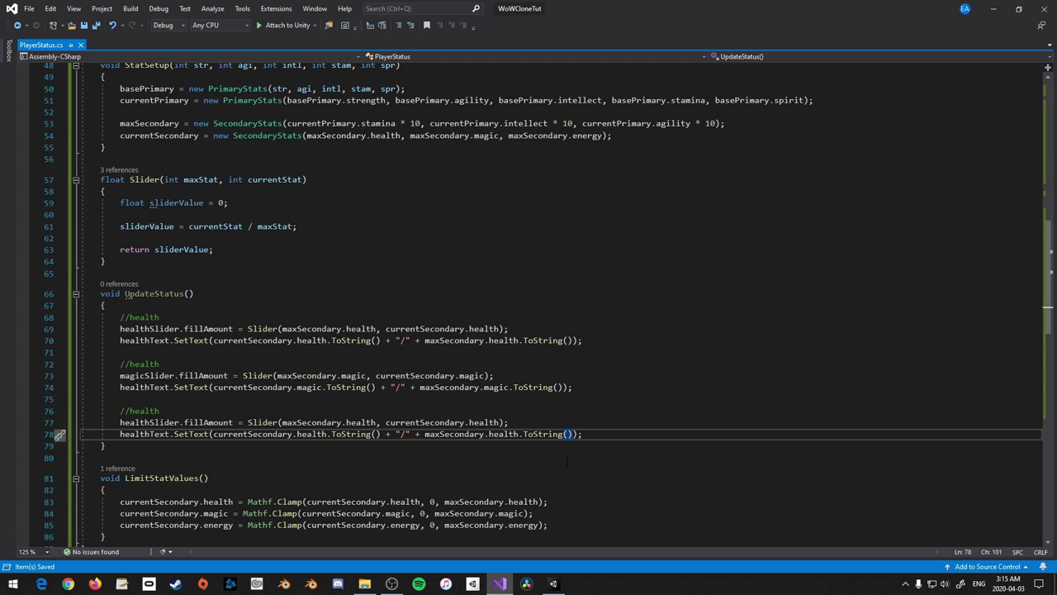
Rename the copied fields to magicText, energySlider and energyText
{"action": "double_click", "coordinate": [144, 387]}
{"action": "type", "text": "magic"}
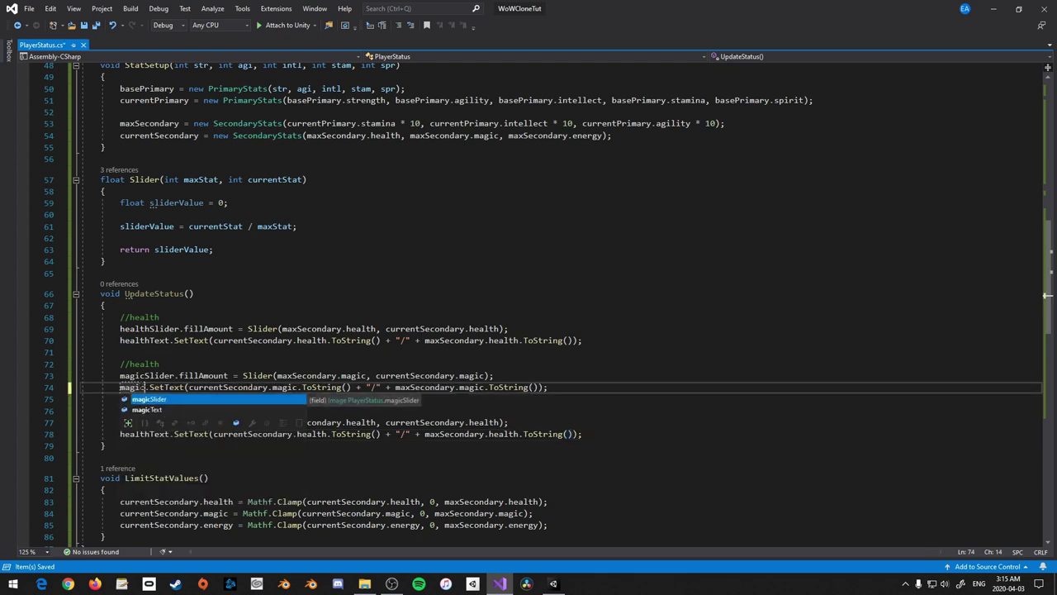
{"action": "key", "text": "Tab"}
{"action": "key", "text": "BackSpace"}
{"action": "key", "text": "BackSpace"}
{"action": "key", "text": "BackSpace"}
{"action": "key", "text": "BackSpace"}
{"action": "key", "text": "BackSpace"}
{"action": "key", "text": "BackSpace"}
{"action": "type", "text": "Text"}
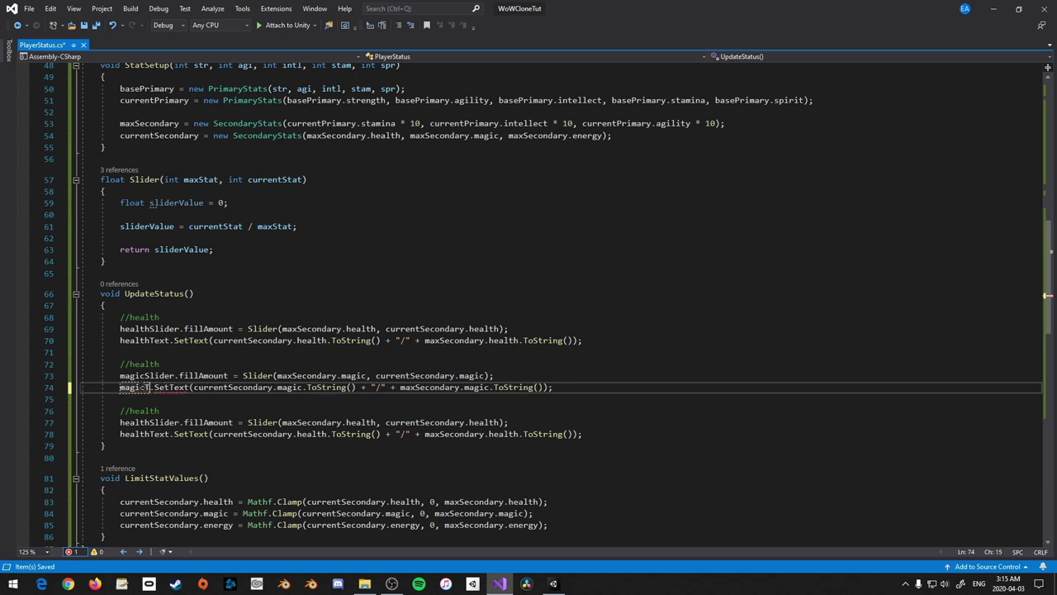
{"action": "double_click", "coordinate": [121, 422]}
{"action": "type", "text": "en"}
{"action": "key", "text": "Tab"}
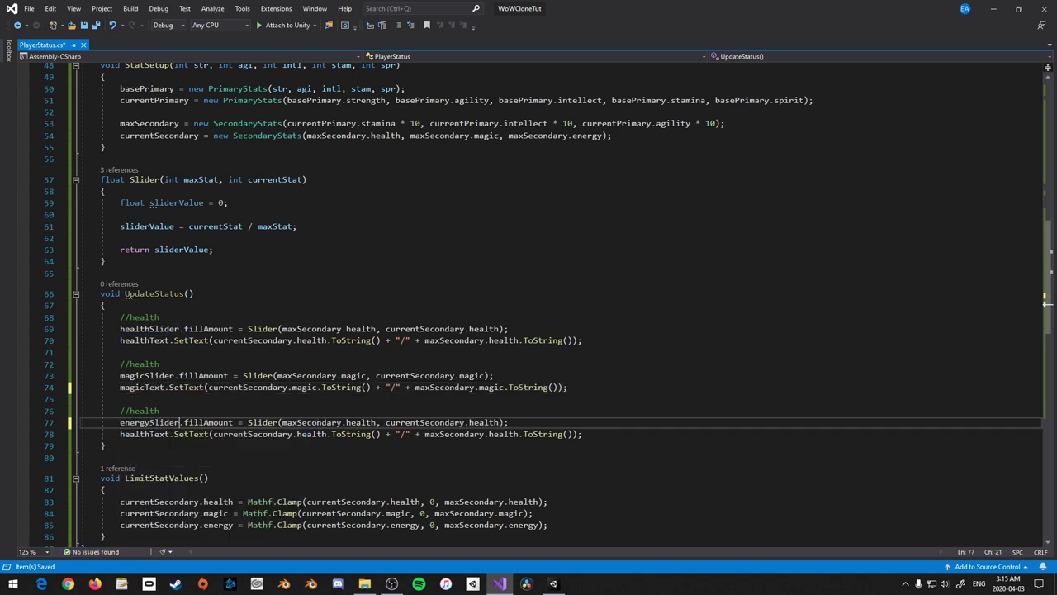
{"action": "double_click", "coordinate": [124, 433]}
{"action": "type", "text": "ene"}
{"action": "key", "text": "Down"}
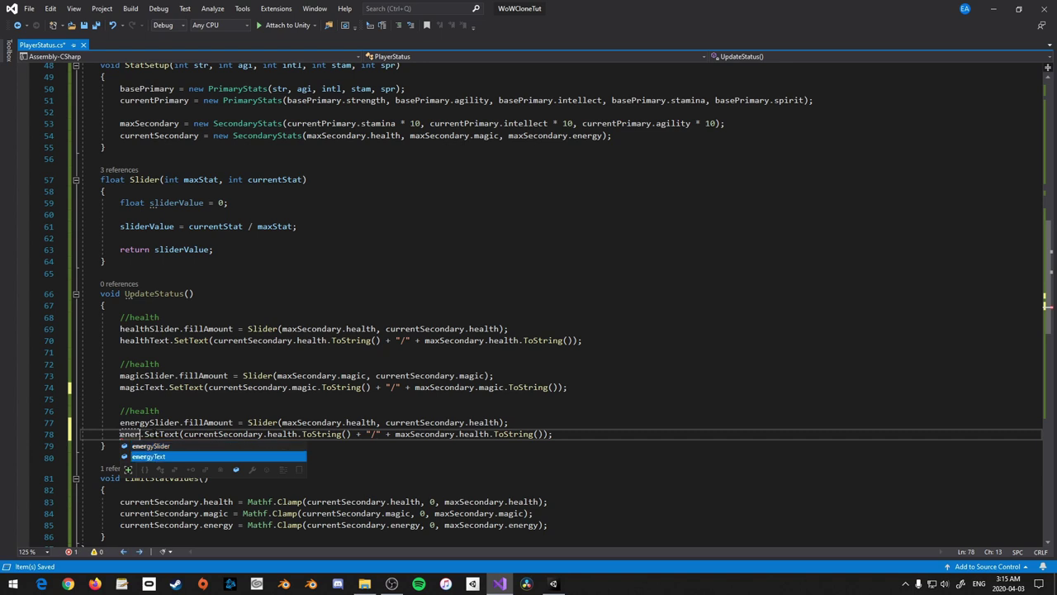
{"action": "key", "text": "Tab"}
{"action": "left_click", "coordinate": [213, 524]}
Switch the remaining health arguments to energy and relabel the comments //magic and //energy
{"action": "double_click", "coordinate": [359, 422]}
{"action": "type", "text": "energy"}
{"action": "double_click", "coordinate": [487, 422]}
{"action": "type", "text": "energy"}
{"action": "double_click", "coordinate": [503, 434]}
{"action": "type", "text": "energy"}
{"action": "double_click", "coordinate": [311, 433]}
{"action": "type", "text": "energy"}
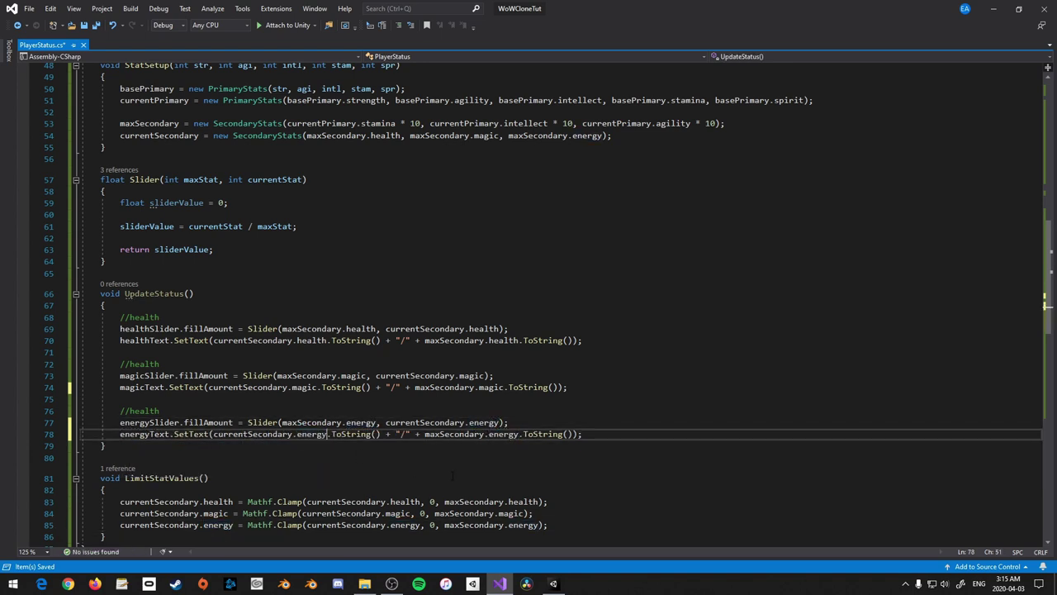
{"action": "double_click", "coordinate": [142, 364]}
{"action": "type", "text": "magic"}
{"action": "double_click", "coordinate": [142, 410]}
{"action": "type", "text": "energy"}
Save and add an UpdateStatus(); call to Update after LimitStatValues()
{"action": "key", "text": "ctrl+s"}
{"action": "left_click_drag", "start_coordinate": [195, 294], "coordinate": [124, 295]}
{"action": "scroll", "coordinate": [218, 273], "scroll_direction": "up", "scroll_amount": 7}
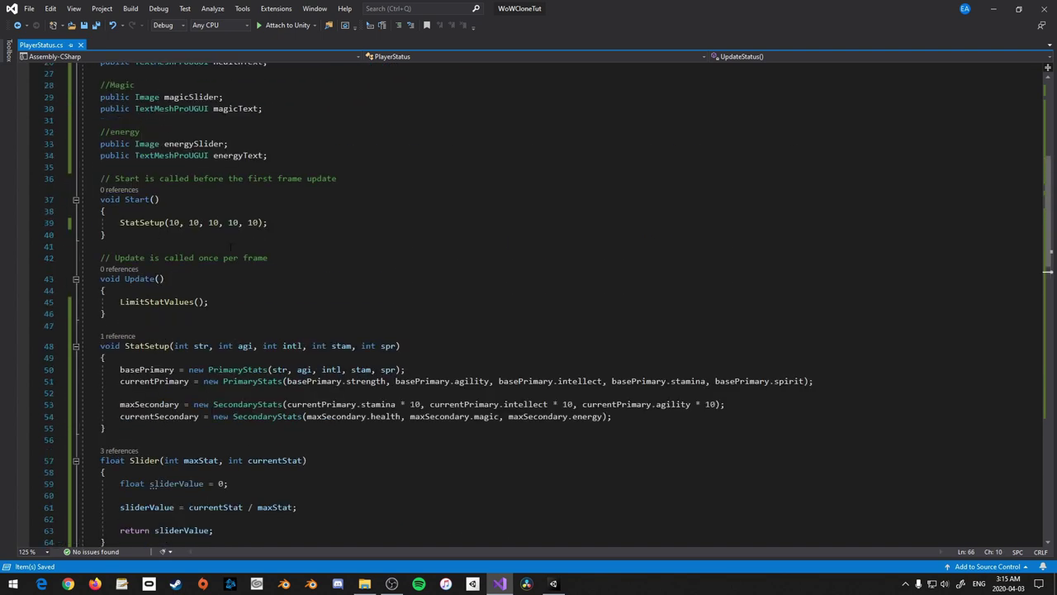
{"action": "left_click", "coordinate": [223, 300]}
{"action": "key", "text": "Return"}
{"action": "key", "text": "ctrl+v"}
{"action": "type", "text": ";"}
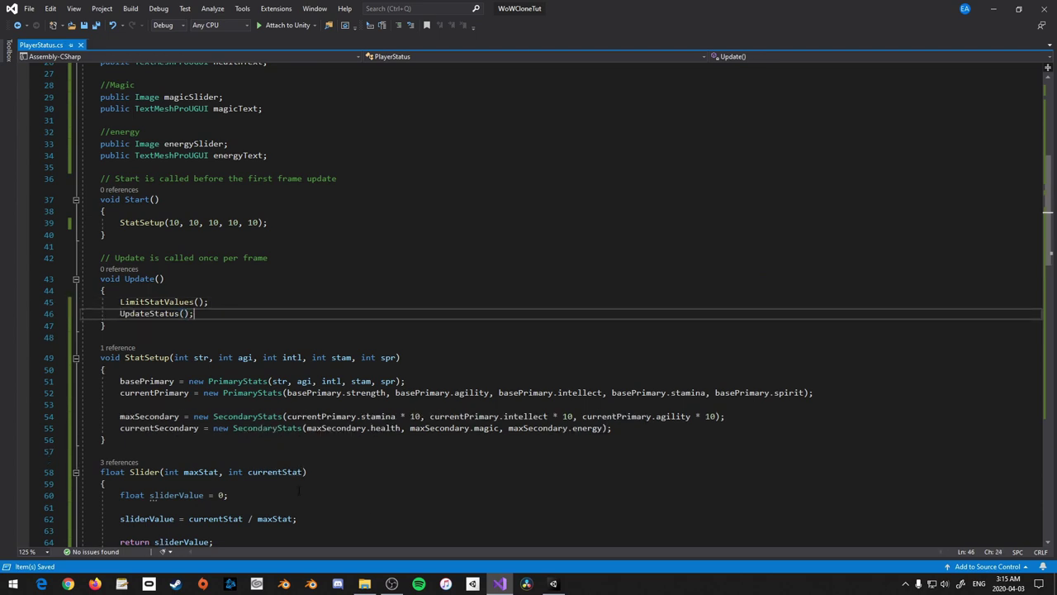
{"action": "key", "text": "alt+Tab"}
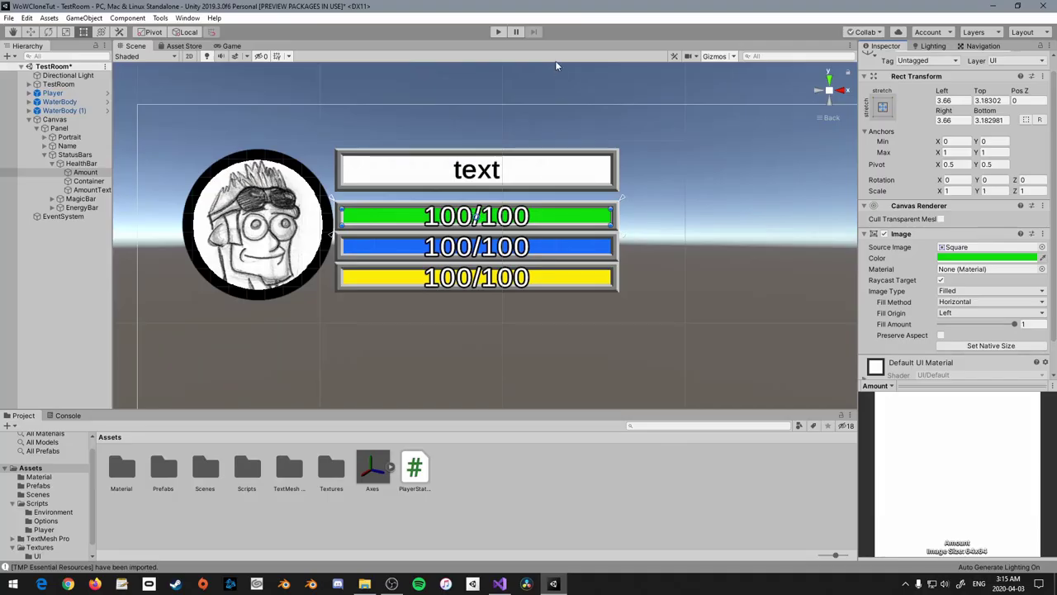
Play the scene with Player selected and scrub Current Secondary Health down to 91
{"action": "left_click", "coordinate": [52, 92]}
{"action": "left_click", "coordinate": [497, 31]}
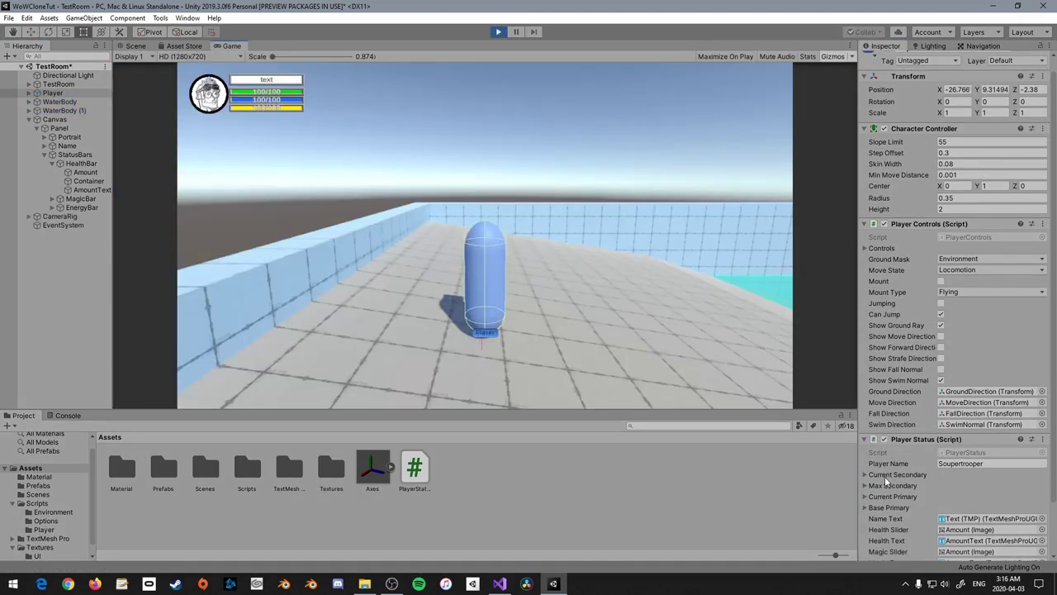
{"action": "left_click", "coordinate": [867, 474]}
{"action": "scroll", "coordinate": [873, 459], "scroll_direction": "down", "scroll_amount": 3}
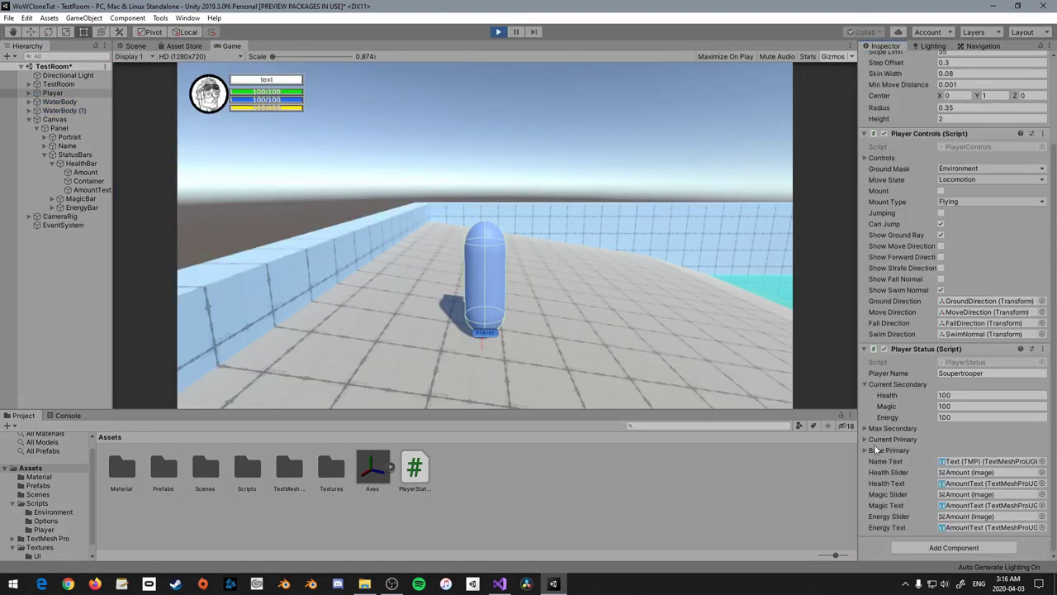
{"action": "left_click", "coordinate": [871, 428]}
{"action": "left_click", "coordinate": [871, 428]}
{"action": "left_click", "coordinate": [872, 439]}
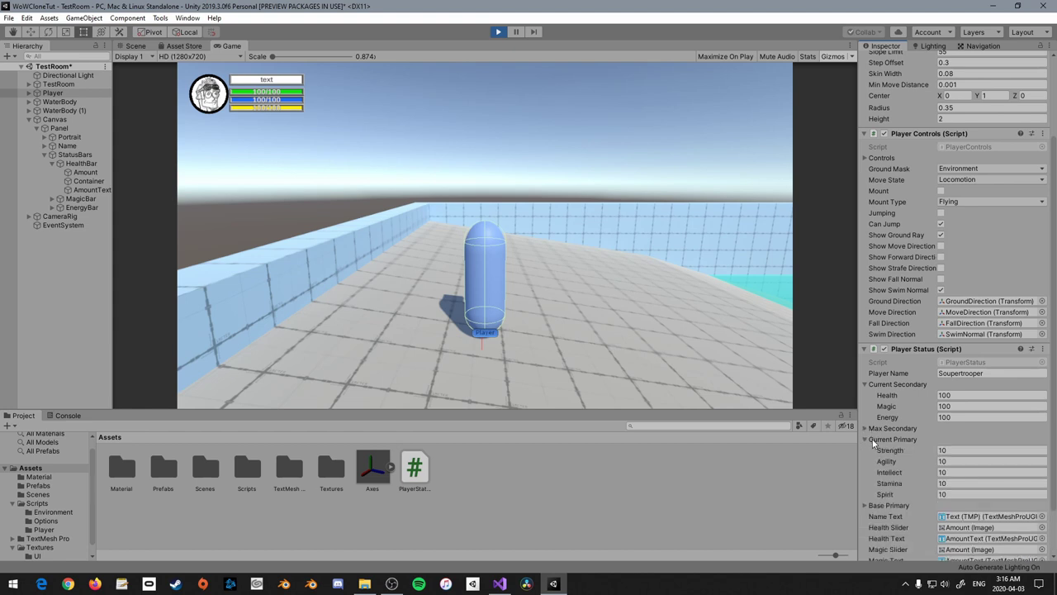
{"action": "left_click", "coordinate": [872, 439]}
{"action": "mouse_move", "coordinate": [938, 394]}
{"action": "left_mouse_down"}
{"action": "mouse_move", "coordinate": [923, 397]}
{"action": "mouse_move", "coordinate": [997, 394]}
{"action": "left_mouse_up"}
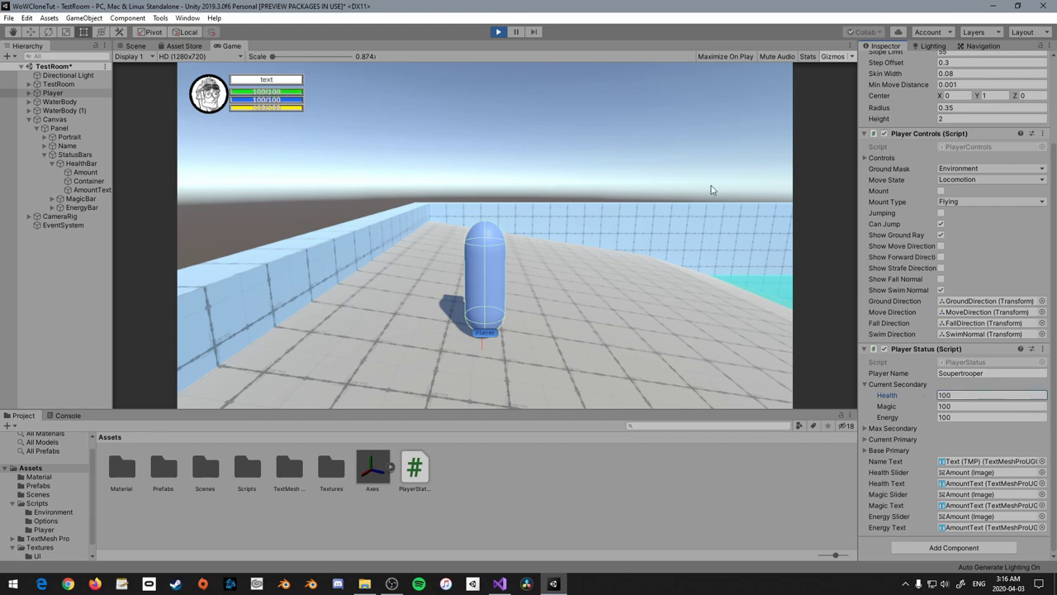
Stop play mode and return to PlayerStatus.cs at the Slider method
{"action": "left_click", "coordinate": [498, 32]}
{"action": "left_click", "coordinate": [501, 584]}
{"action": "scroll", "coordinate": [529, 305], "scroll_direction": "down", "scroll_amount": 5}
{"action": "left_click", "coordinate": [189, 343]}
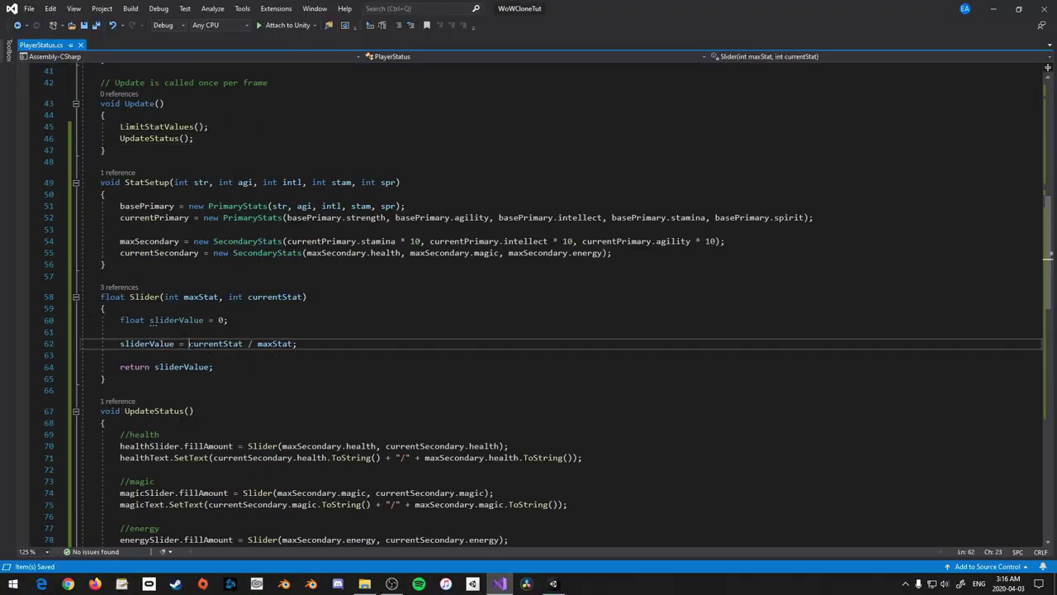
Cast both currentStat and maxStat to (float) in Slider's division, then enter play mode in Unity
{"action": "type", "text": "(fl"}
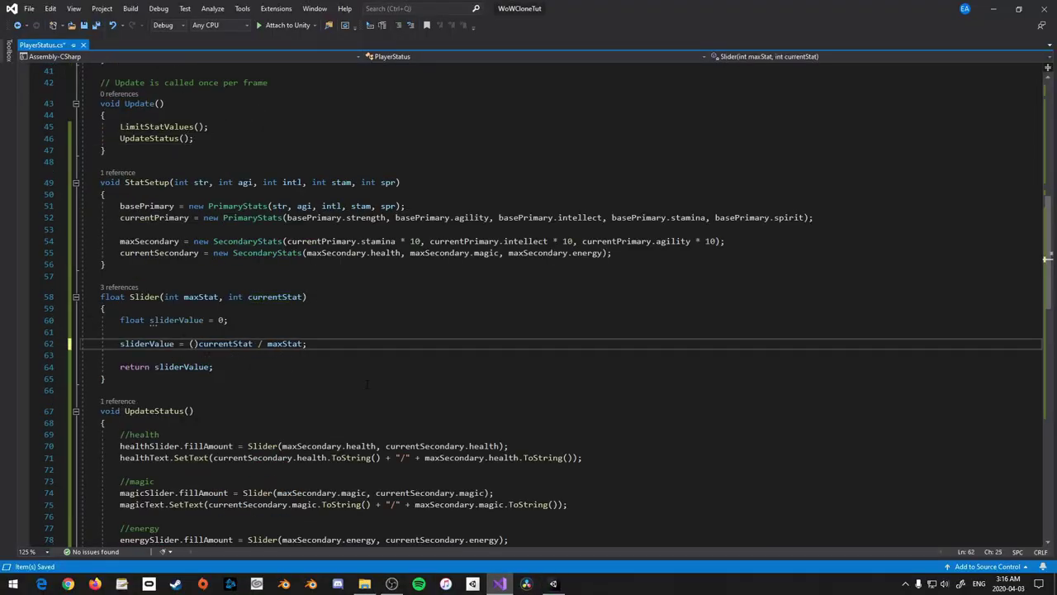
{"action": "type", "text": "oat"}
{"action": "key", "text": "Tab"}
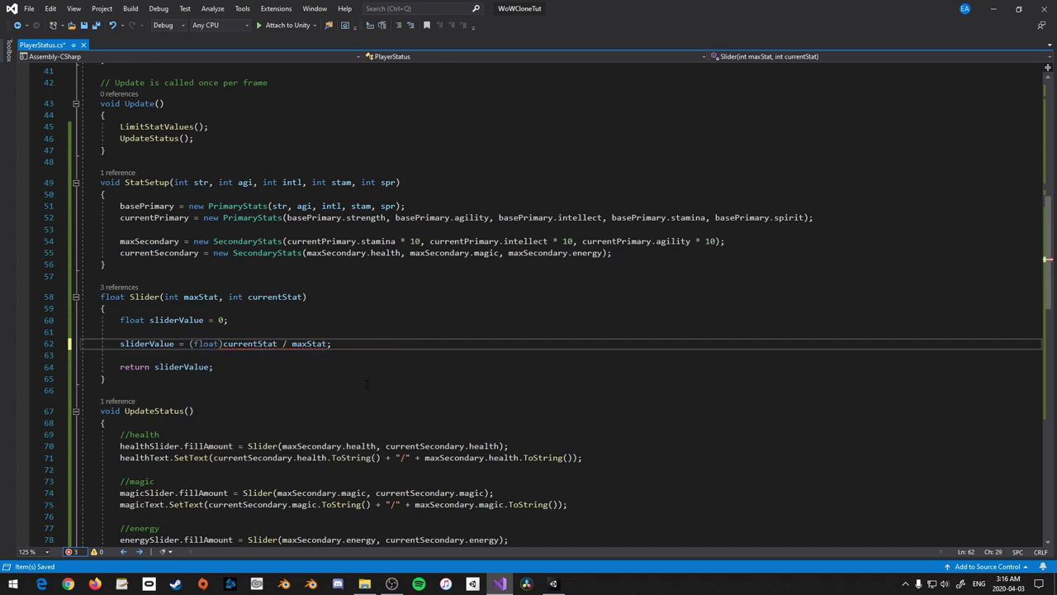
{"action": "left_click", "coordinate": [292, 344]}
{"action": "type", "text": "(float)"}
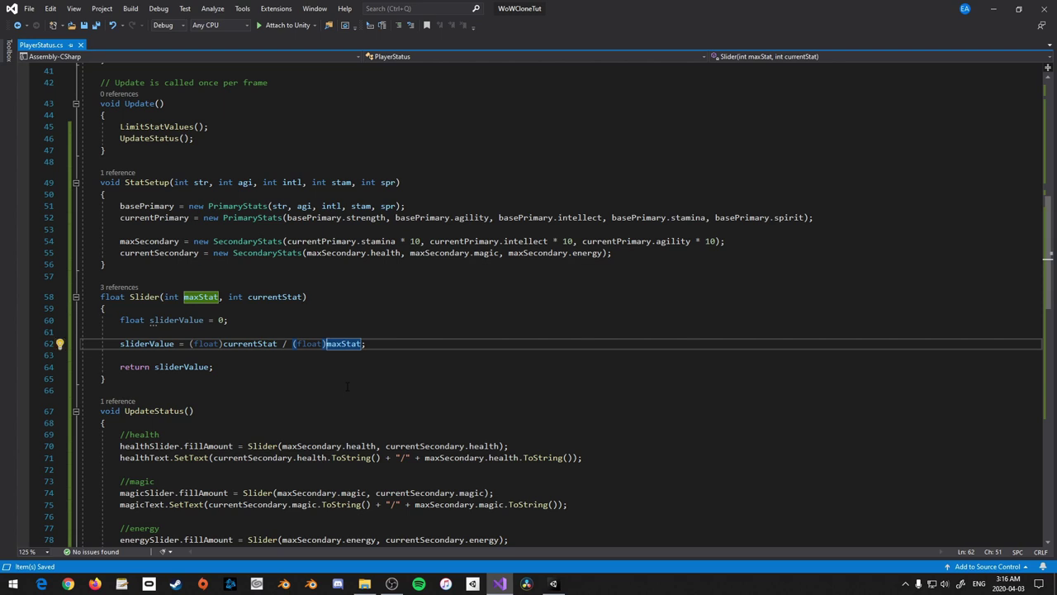
{"action": "key", "text": "alt+Tab"}
{"action": "key", "text": "ctrl+p"}
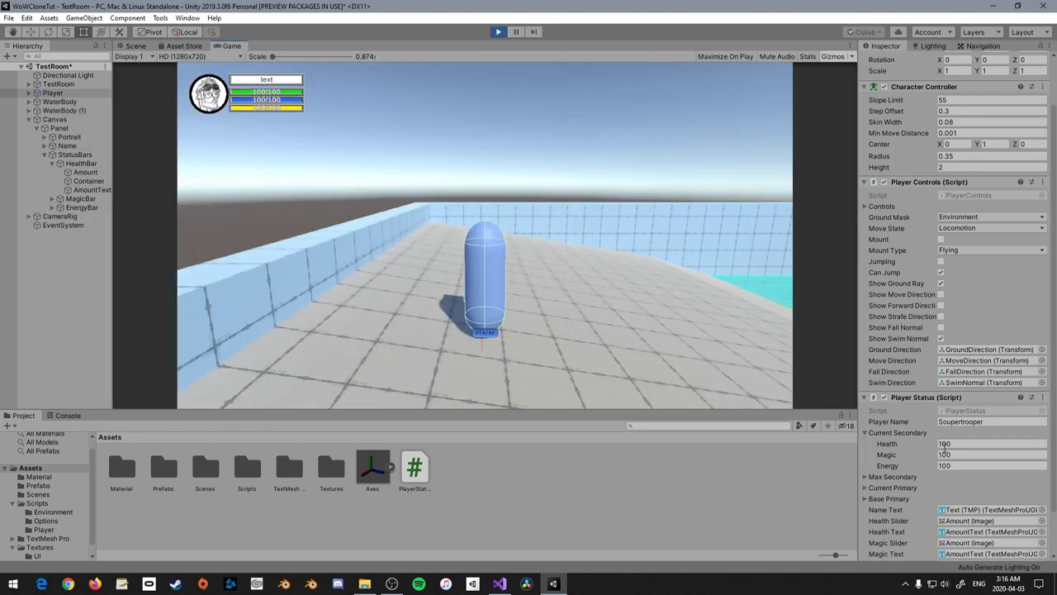
Drag Health down to 96 so the bar reads 96/100, then stop play and return to PlayerStatus.cs
{"action": "left_click_drag", "start_coordinate": [942, 446], "coordinate": [880, 443]}
{"action": "key", "text": "ctrl+p"}
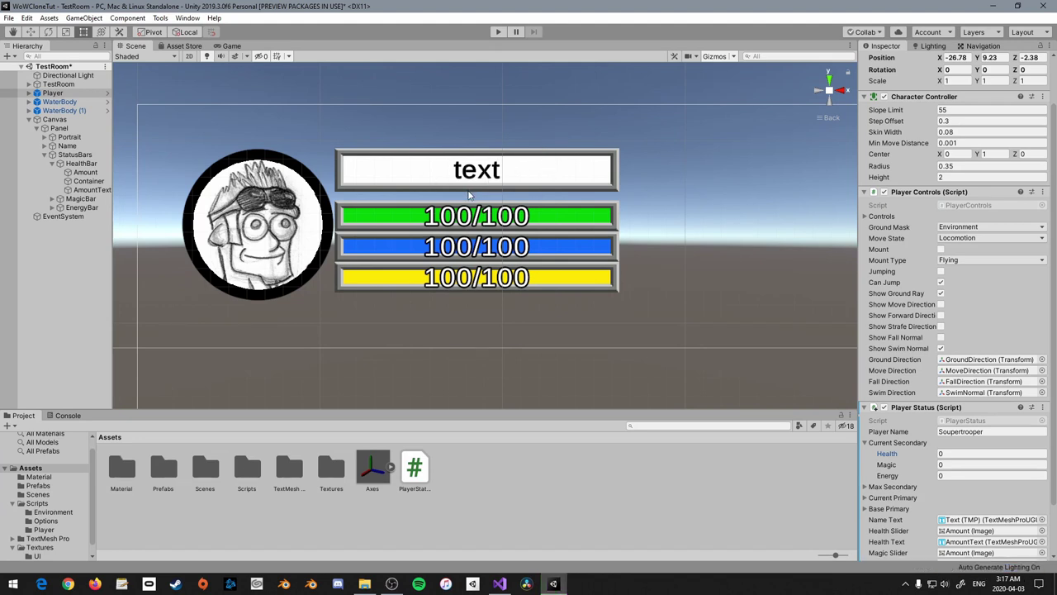
{"action": "left_click", "coordinate": [503, 584]}
{"action": "scroll", "coordinate": [528, 330], "scroll_direction": "up", "scroll_amount": 6}
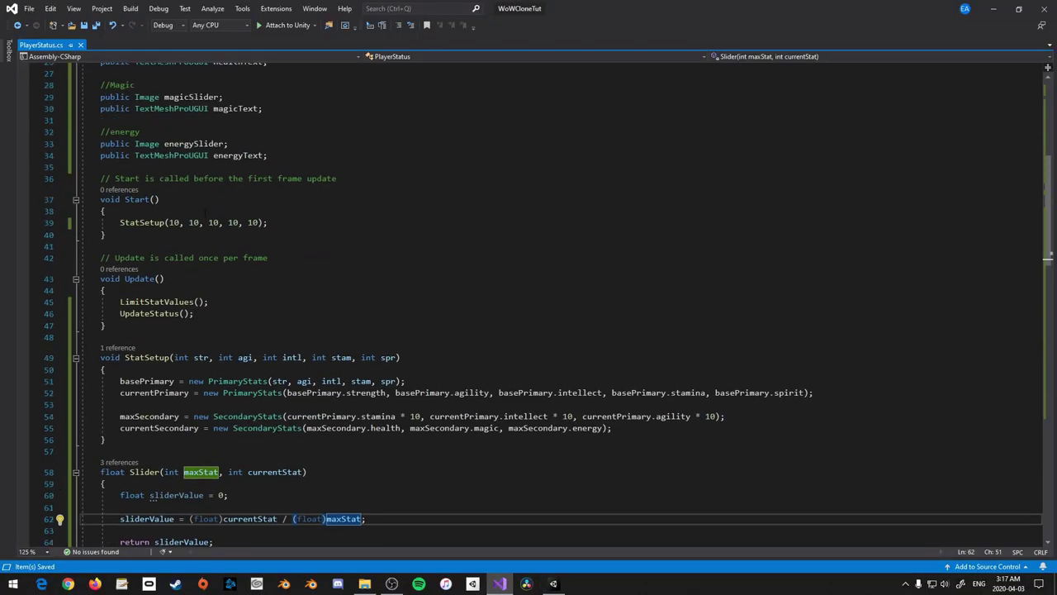
Add a SetPlayerName() method after Slider() that calls nameText.SetText(playerName)
{"action": "left_click", "coordinate": [285, 224]}
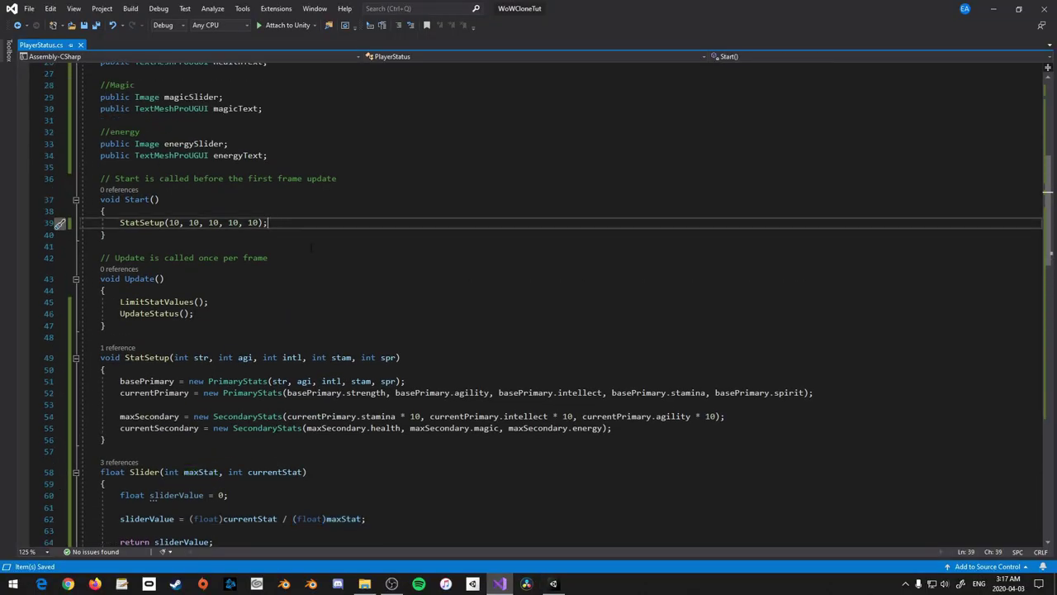
{"action": "scroll", "coordinate": [355, 331], "scroll_direction": "down", "scroll_amount": 5}
{"action": "left_click", "coordinate": [189, 241]}
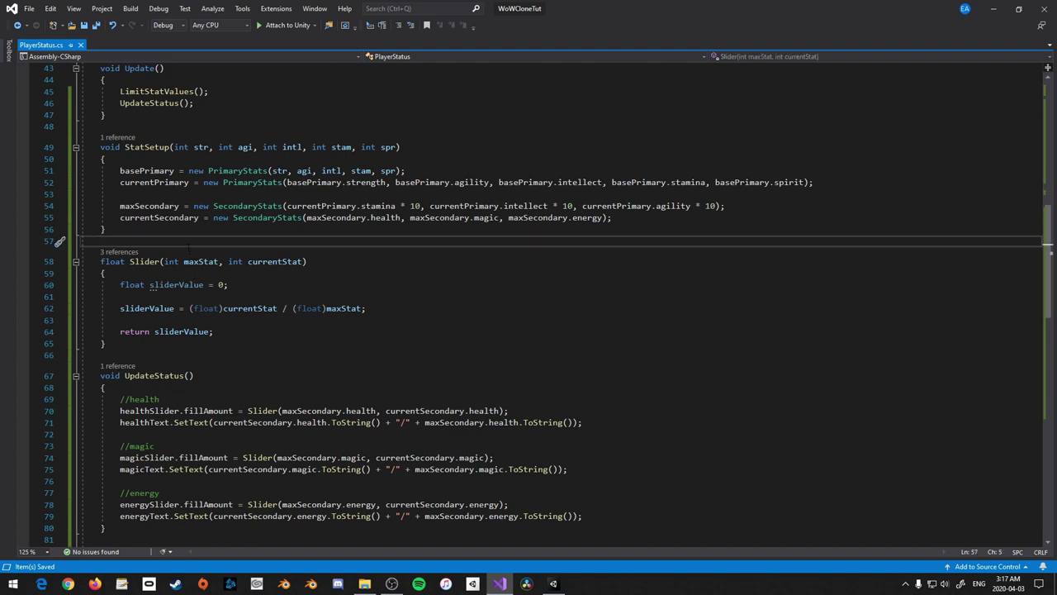
{"action": "left_click", "coordinate": [135, 347]}
{"action": "key", "text": "Down"}
{"action": "scroll", "coordinate": [503, 337], "scroll_direction": "down", "scroll_amount": 3}
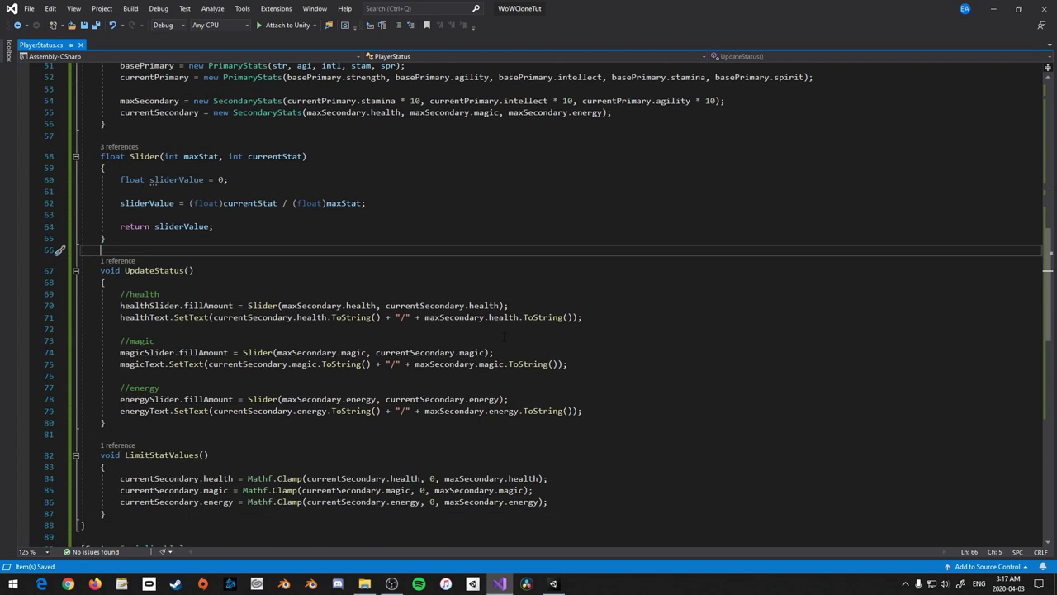
{"action": "key", "text": "Return"}
{"action": "key", "text": "Return"}
{"action": "key", "text": "Up"}
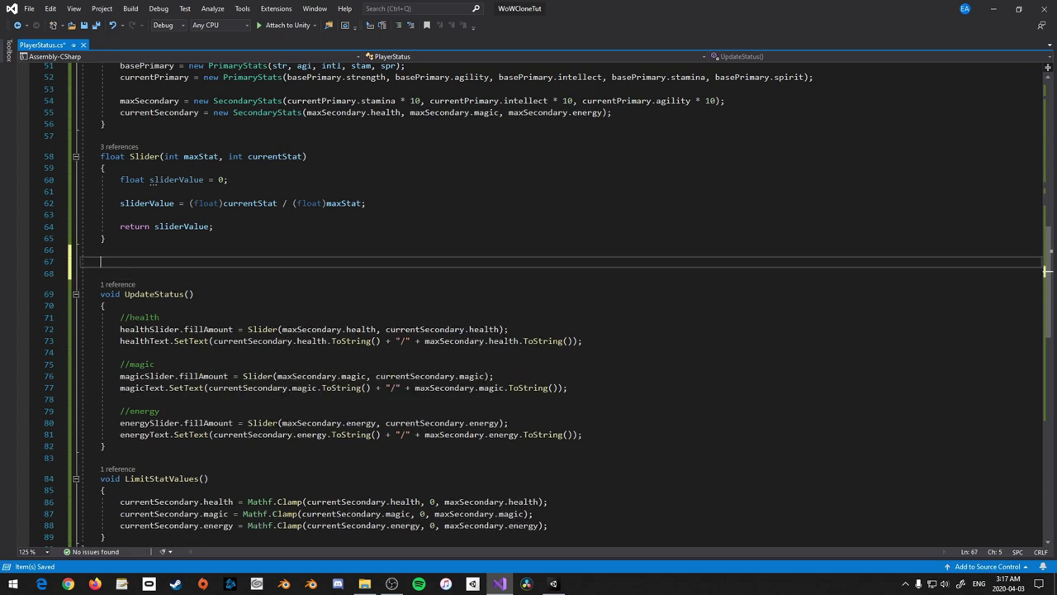
{"action": "type", "text": "void SetPlayerName() {"}
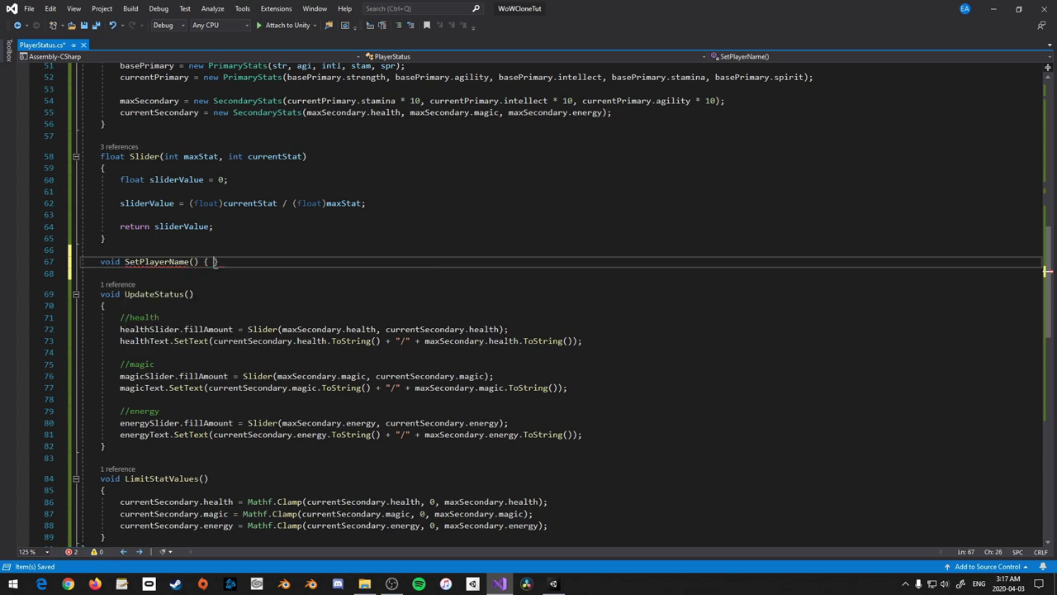
{"action": "key", "text": "Return"}
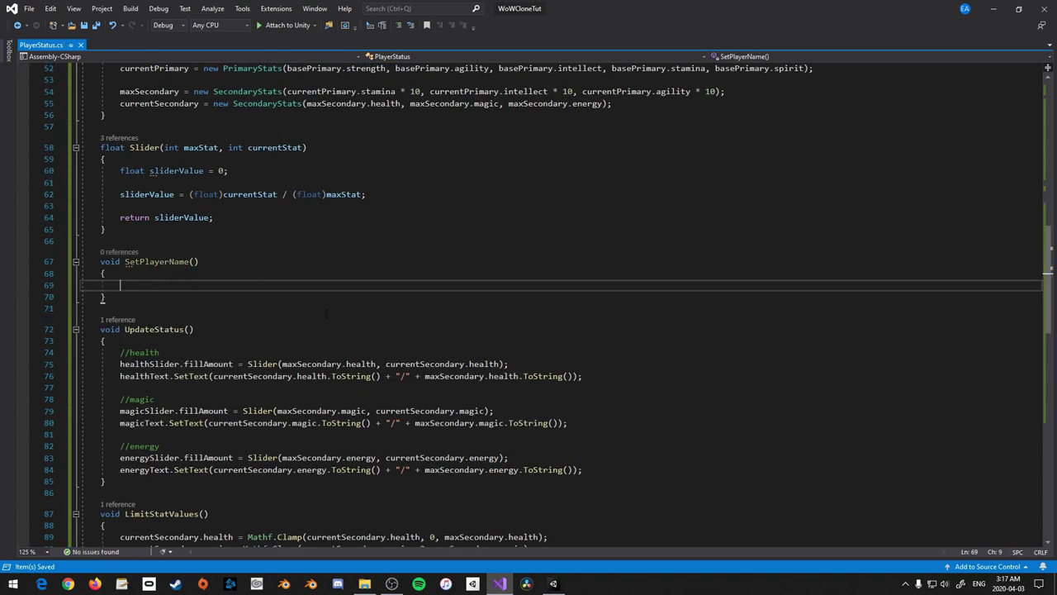
{"action": "type", "text": "nam"}
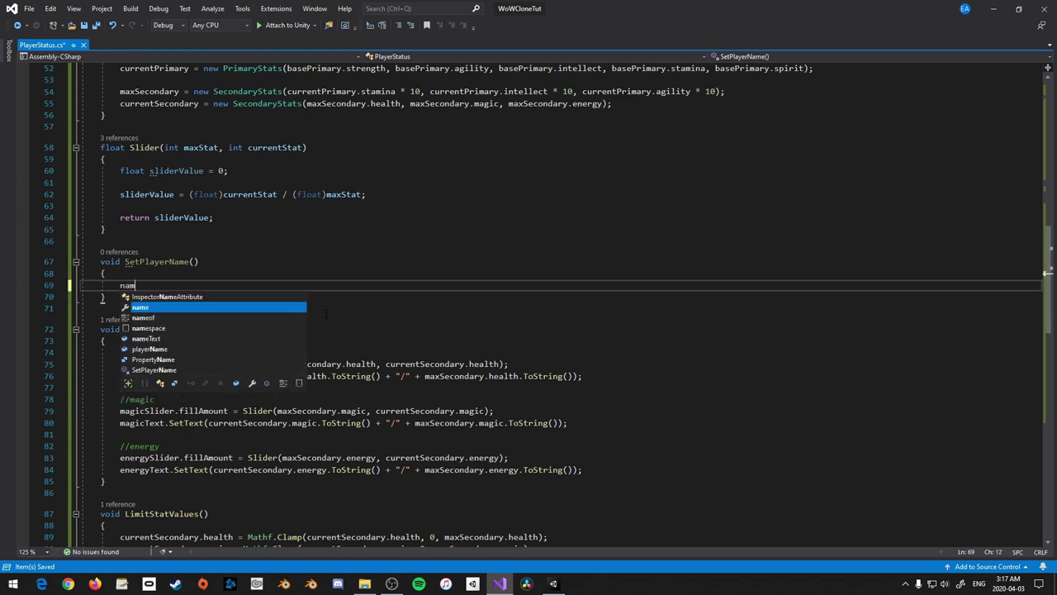
{"action": "type", "text": "eText.set"}
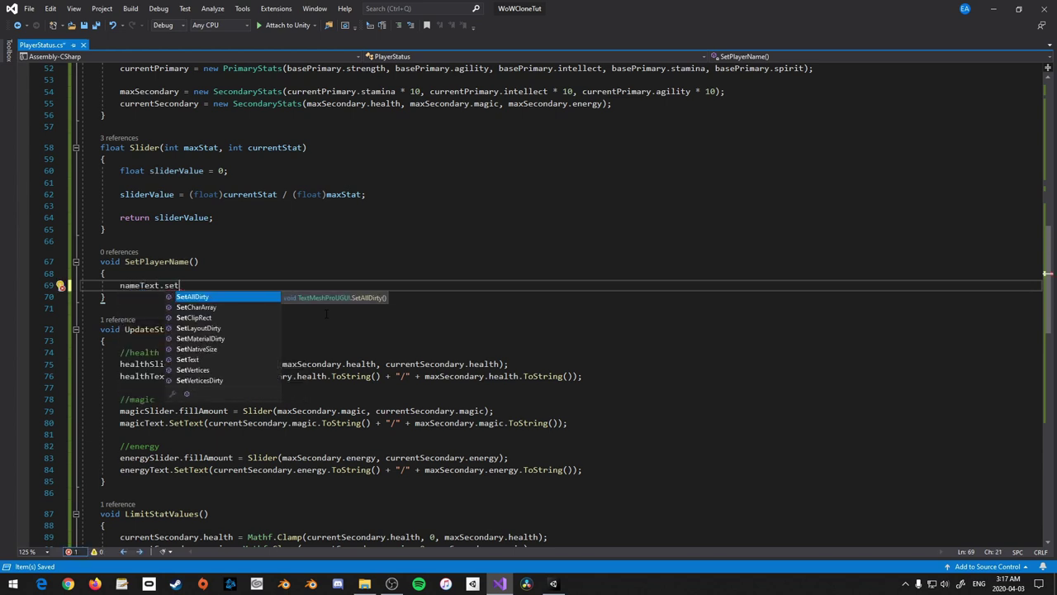
{"action": "key", "text": "Down"}
{"action": "key", "text": "Down"}
{"action": "key", "text": "Down"}
{"action": "key", "text": "Down"}
{"action": "key", "text": "Down"}
{"action": "key", "text": "Down"}
{"action": "type", "text": "("}
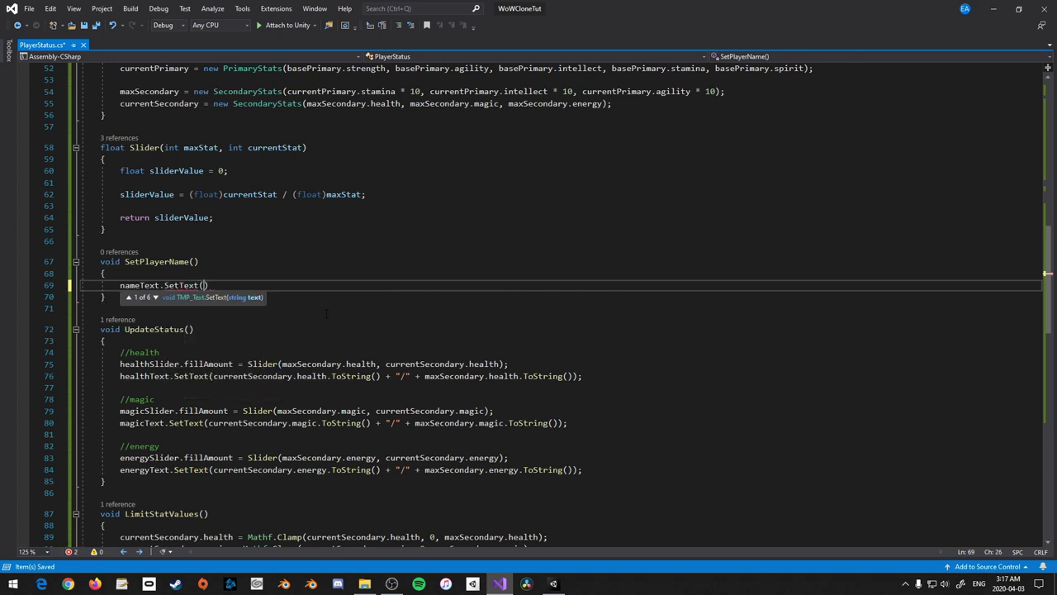
{"action": "type", "text": "play"}
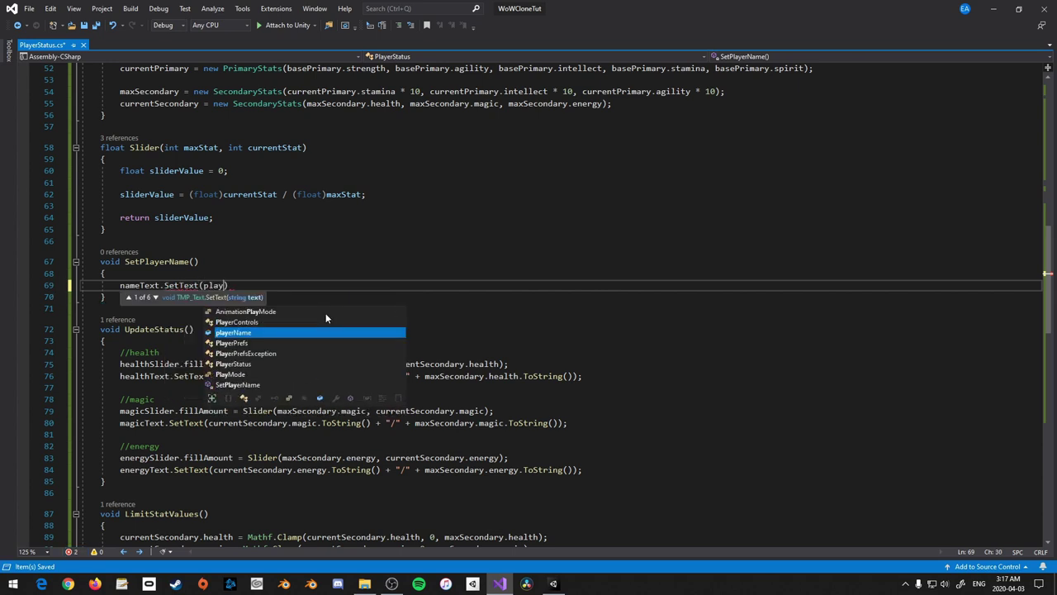
{"action": "type", "text": "erName);"}
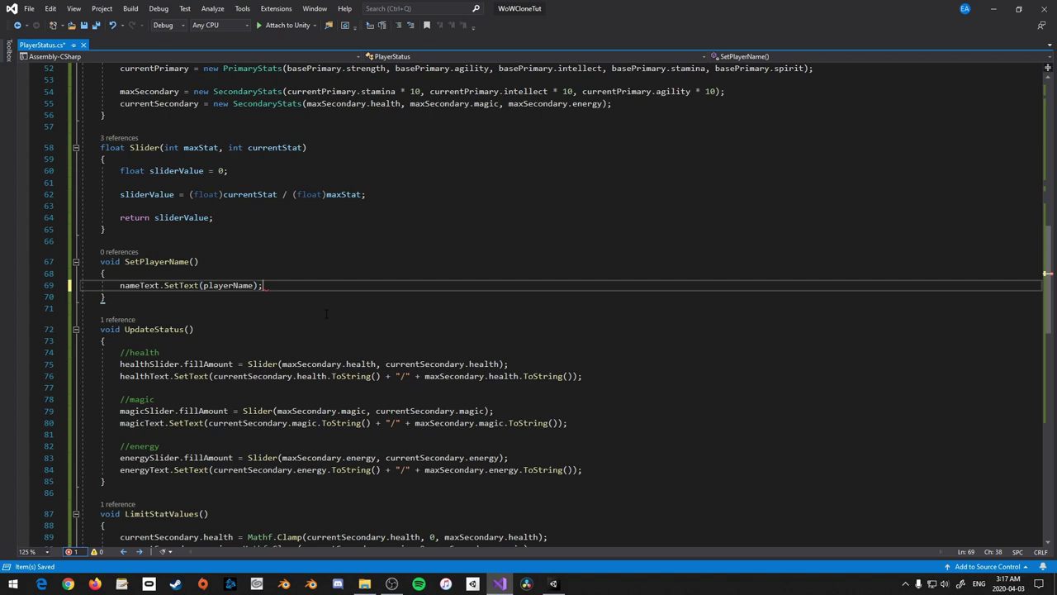
Call SetPlayerName() in Start() directly after the StatSetup call
{"action": "left_click", "coordinate": [125, 260]}
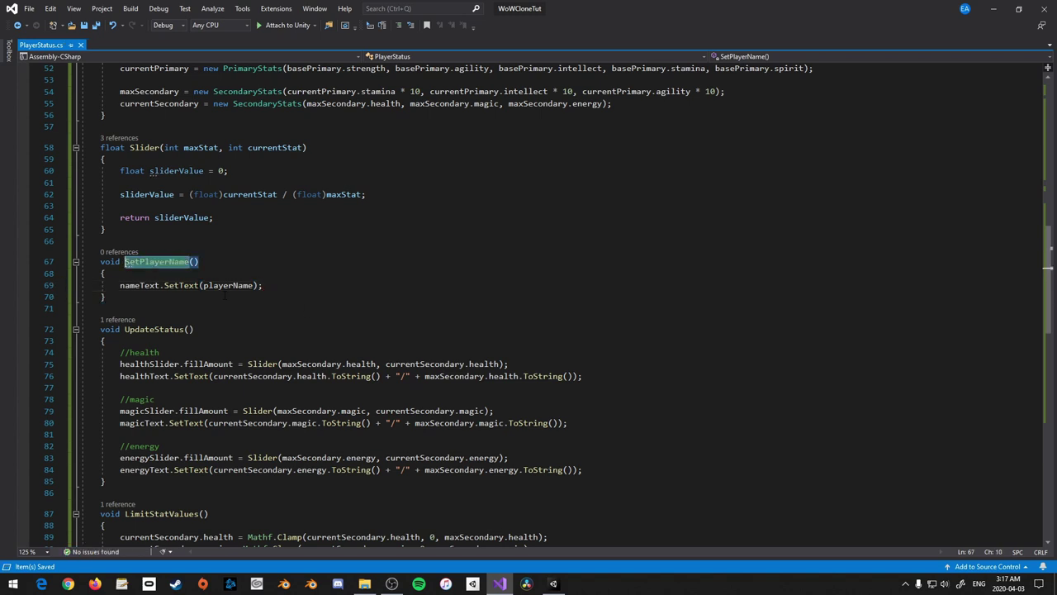
{"action": "scroll", "coordinate": [219, 285], "scroll_direction": "up", "scroll_amount": 5}
{"action": "scroll", "coordinate": [218, 291], "scroll_direction": "up", "scroll_amount": 2}
{"action": "left_click", "coordinate": [276, 143]}
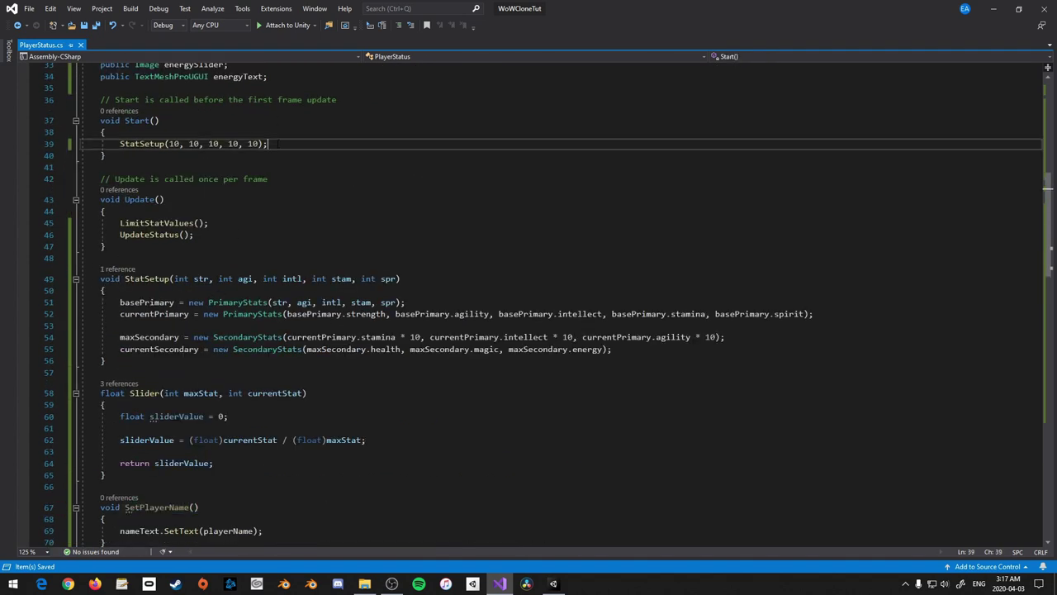
{"action": "key", "text": "Return"}
{"action": "type", "text": "SetPlayerName();"}
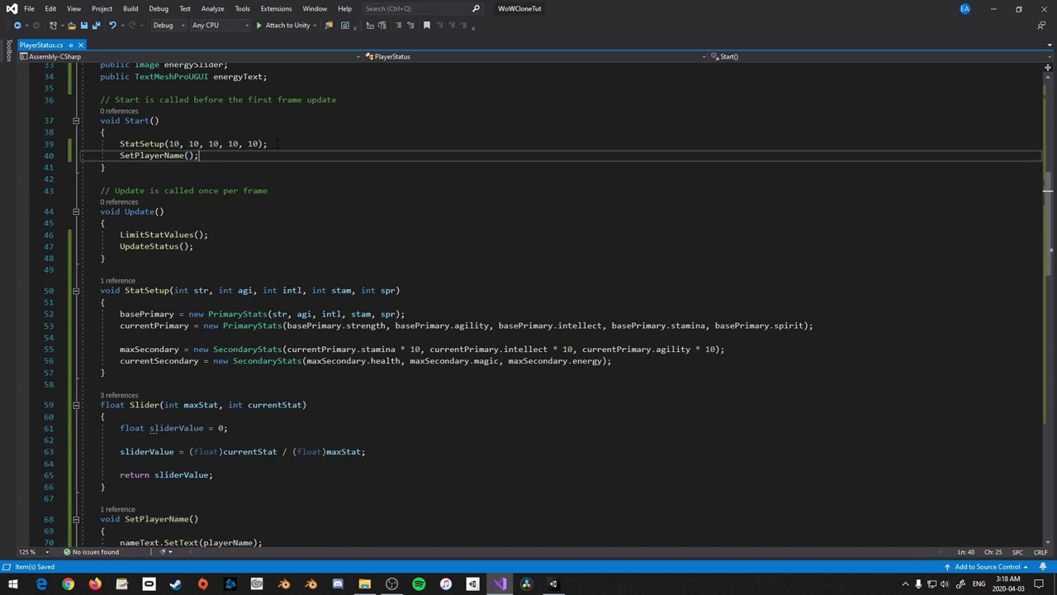
{"action": "left_click", "coordinate": [553, 584]}
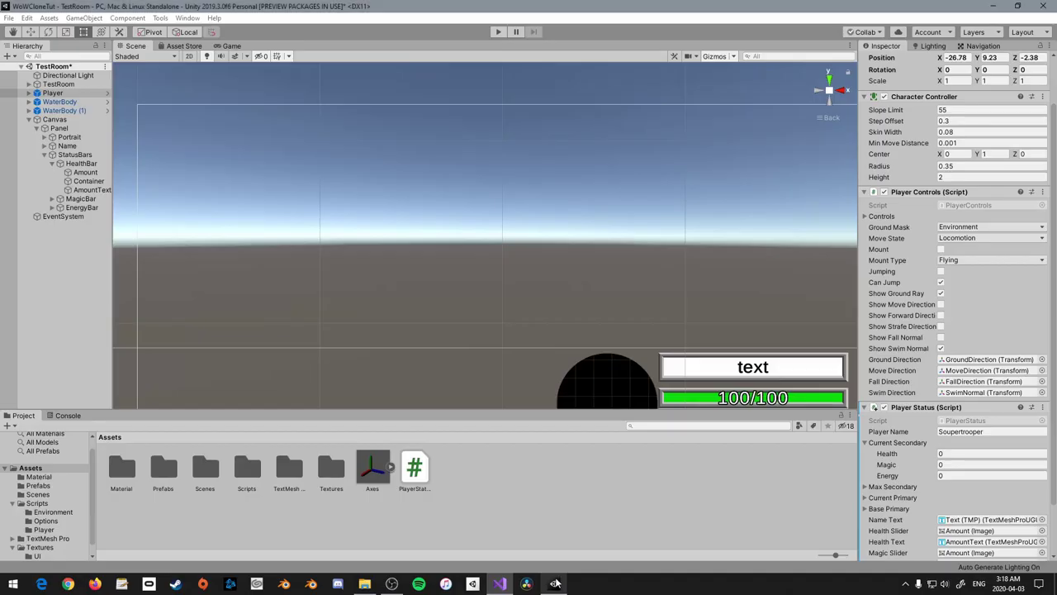
Play-test in Unity to confirm the HUD shows the player name, then return to PlayerStatus.cs
{"action": "left_click", "coordinate": [495, 32]}
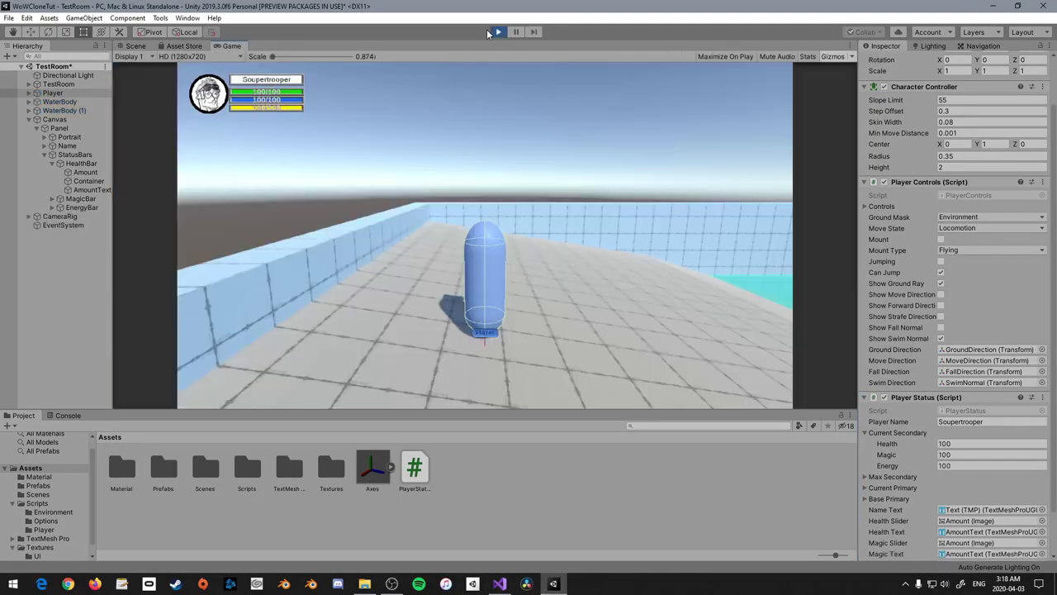
{"action": "key", "text": "ctrl+p"}
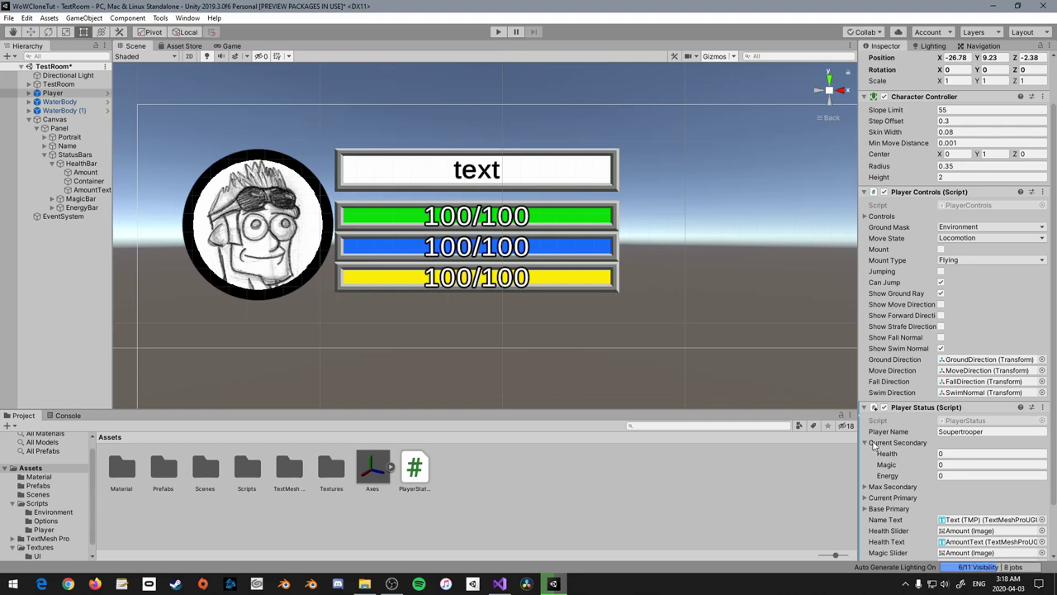
{"action": "left_click", "coordinate": [499, 584]}
{"action": "scroll", "coordinate": [179, 245], "scroll_direction": "up", "scroll_amount": 7}
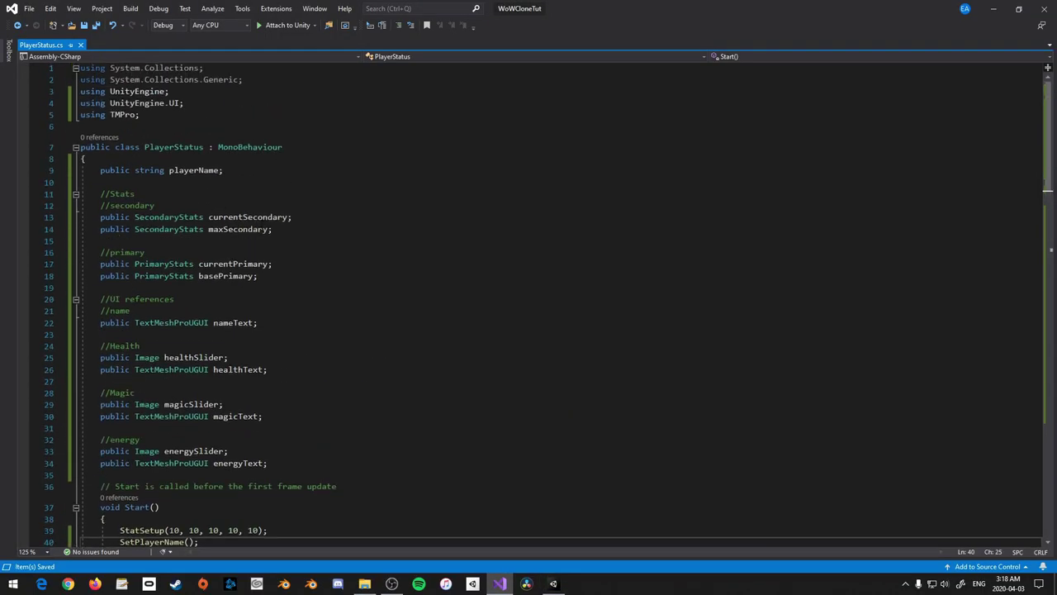
Add [HideInInspector] attributes above the maxSecondary and basePrimary fields
{"action": "left_click", "coordinate": [292, 217]}
{"action": "key", "text": "Return"}
{"action": "type", "text": "[hj"}
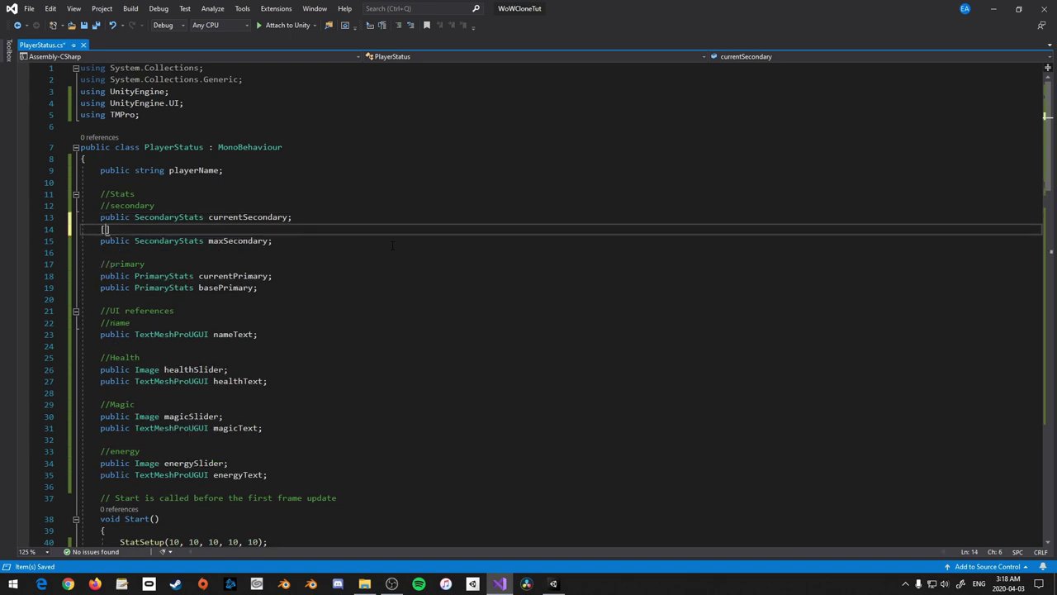
{"action": "key", "text": "BackSpace"}
{"action": "type", "text": "ide"}
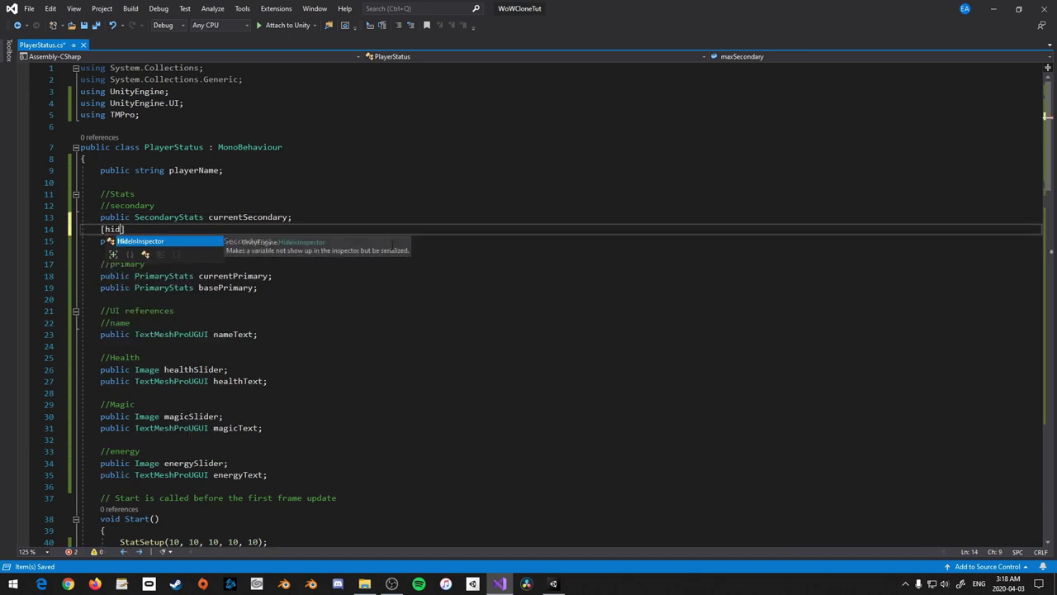
{"action": "key", "text": "Tab"}
{"action": "left_click", "coordinate": [293, 276]}
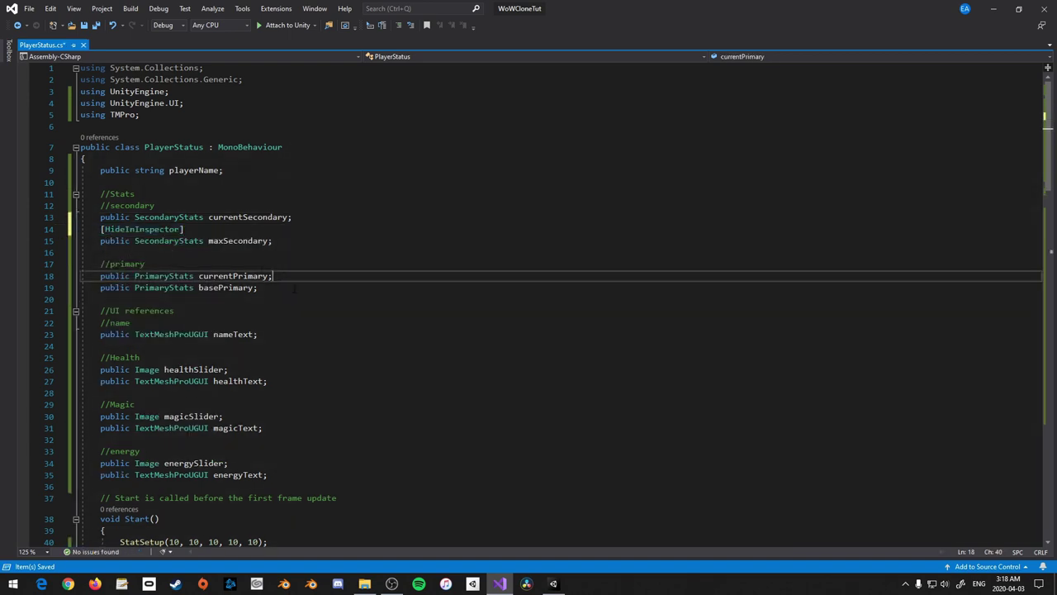
{"action": "key", "text": "Return"}
{"action": "type", "text": "[HideInInspector]"}
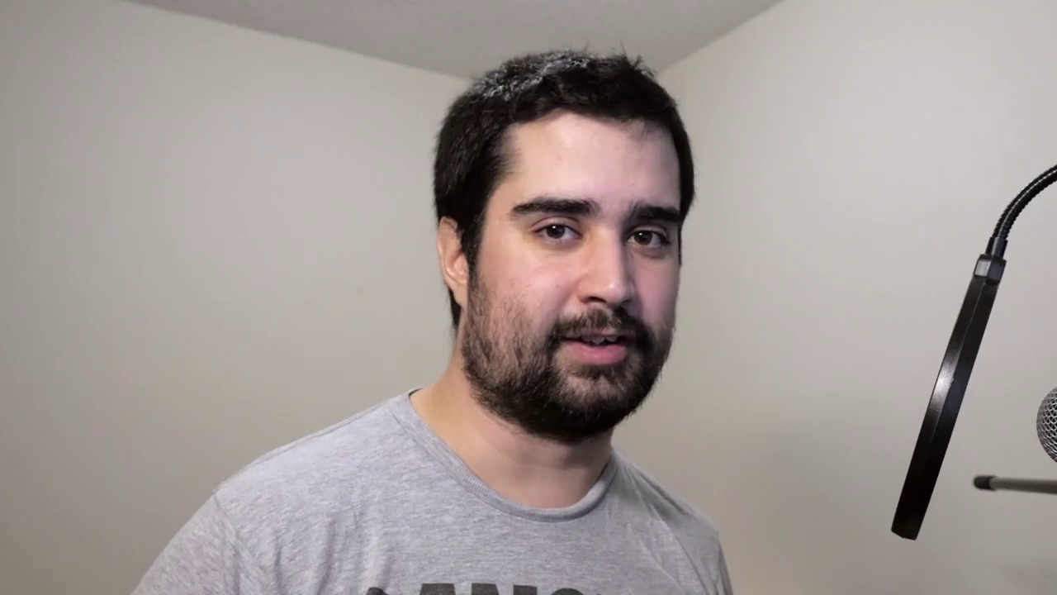